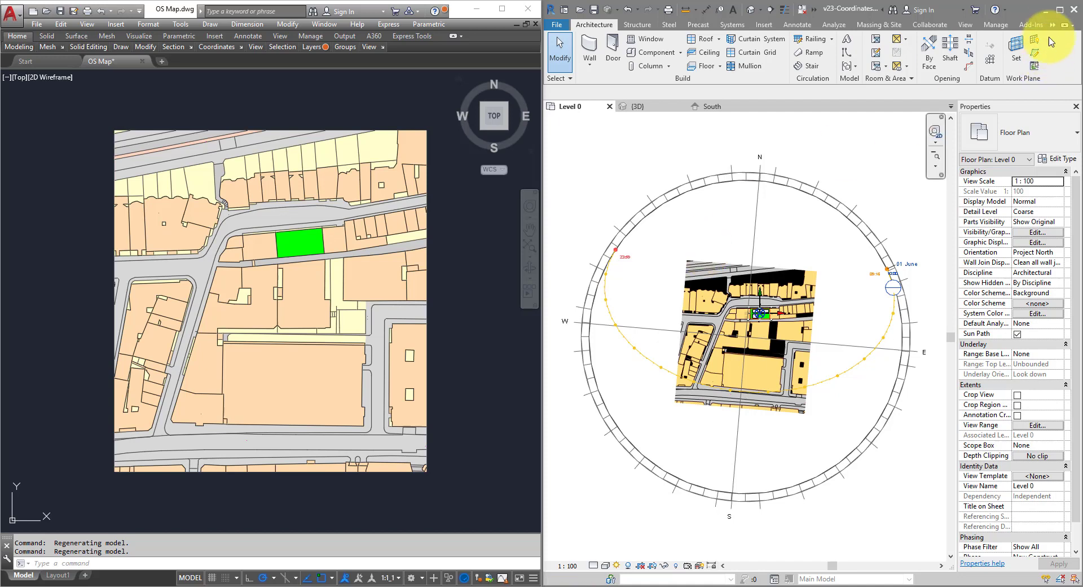
- Maximize Revit and fit the Level 0 plan so the sun path and OS map show
{"action": "left_click", "coordinate": [1060, 12]}
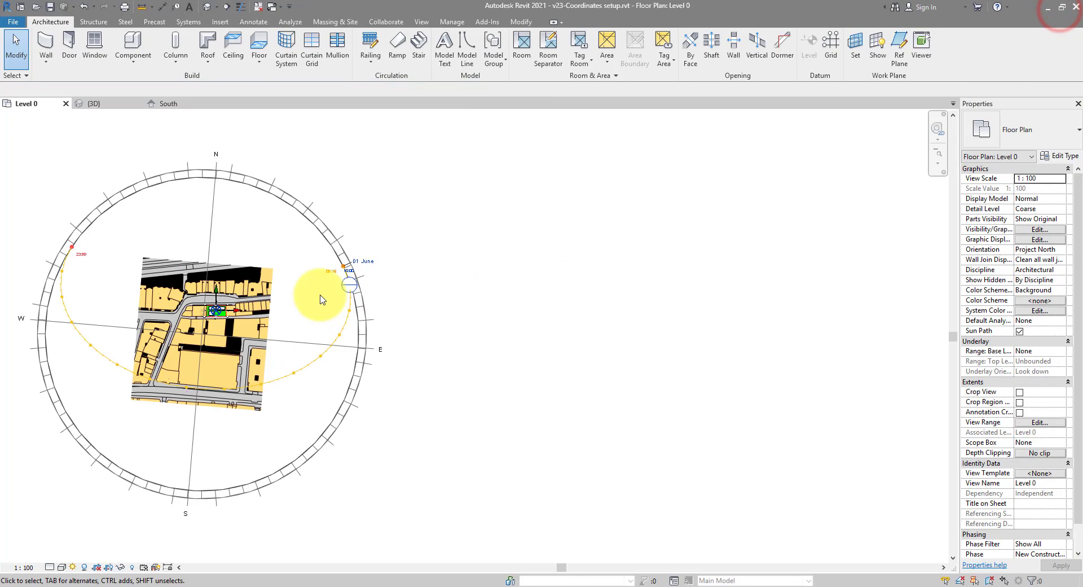
{"action": "left_click", "coordinate": [446, 296]}
{"action": "scroll", "coordinate": [444, 296], "scroll_direction": "up", "scroll_amount": 1}
{"action": "left_click", "coordinate": [518, 281]}
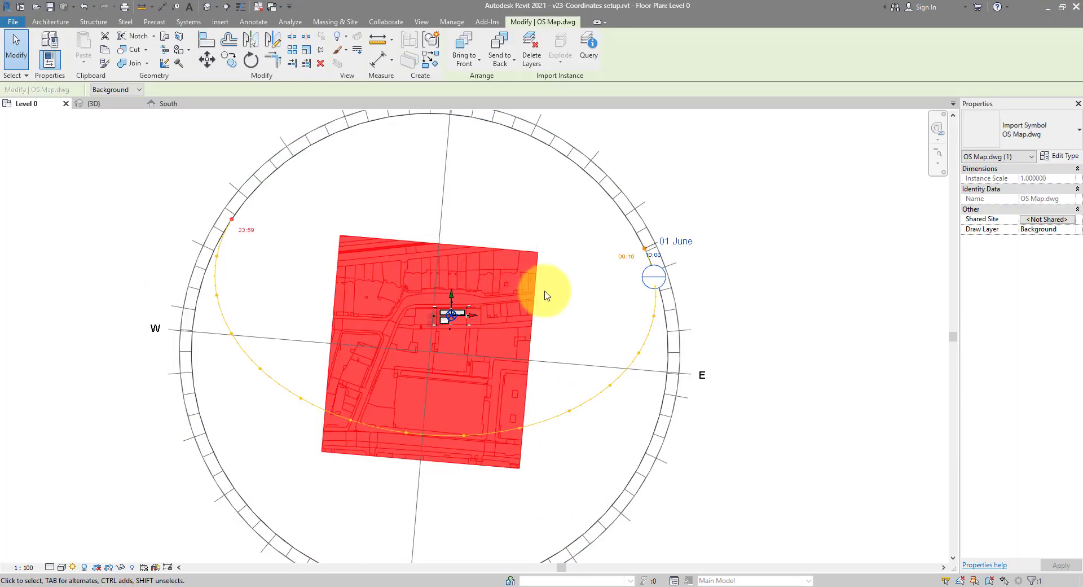
{"action": "left_click", "coordinate": [506, 295]}
{"action": "scroll", "coordinate": [538, 291], "scroll_direction": "up", "scroll_amount": 3}
{"action": "middle_click_drag", "start_coordinate": [536, 287], "coordinate": [677, 250]}
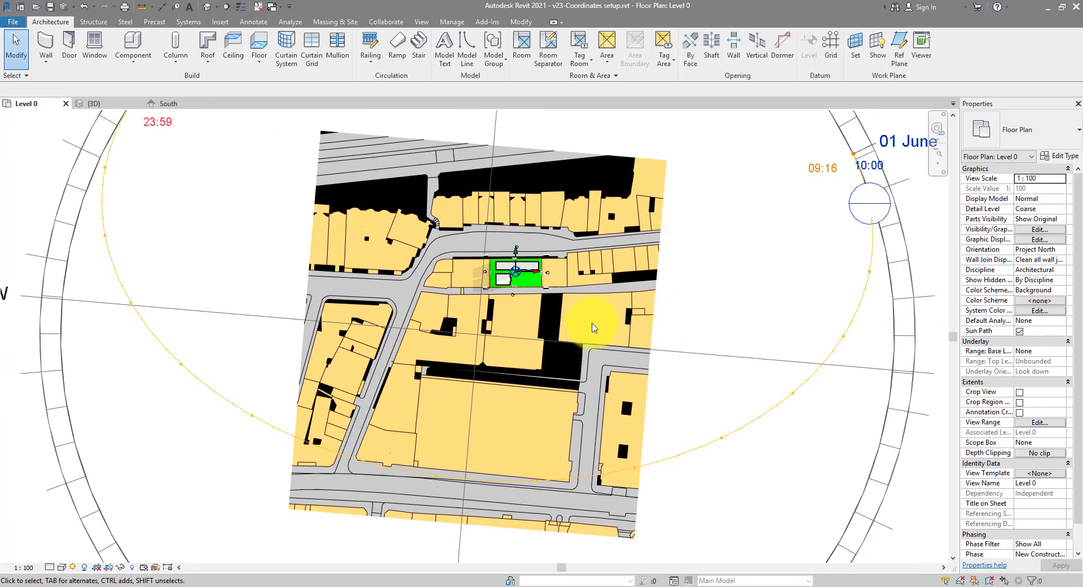
{"action": "key", "text": "z"}
{"action": "key", "text": "f"}
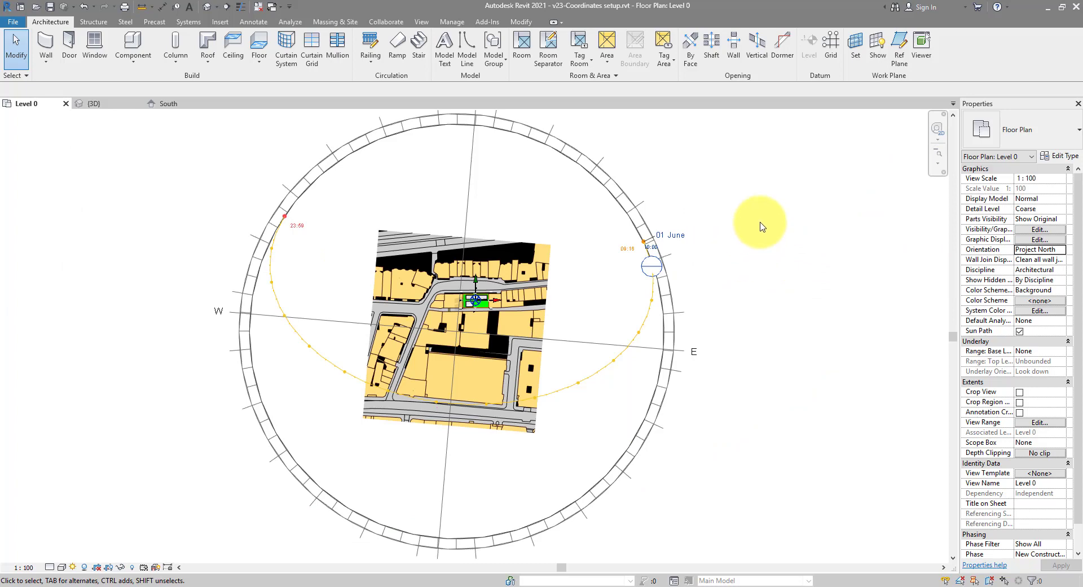
- Switch the plan orientation to True North, then back to Project North
{"action": "left_click", "coordinate": [1061, 249]}
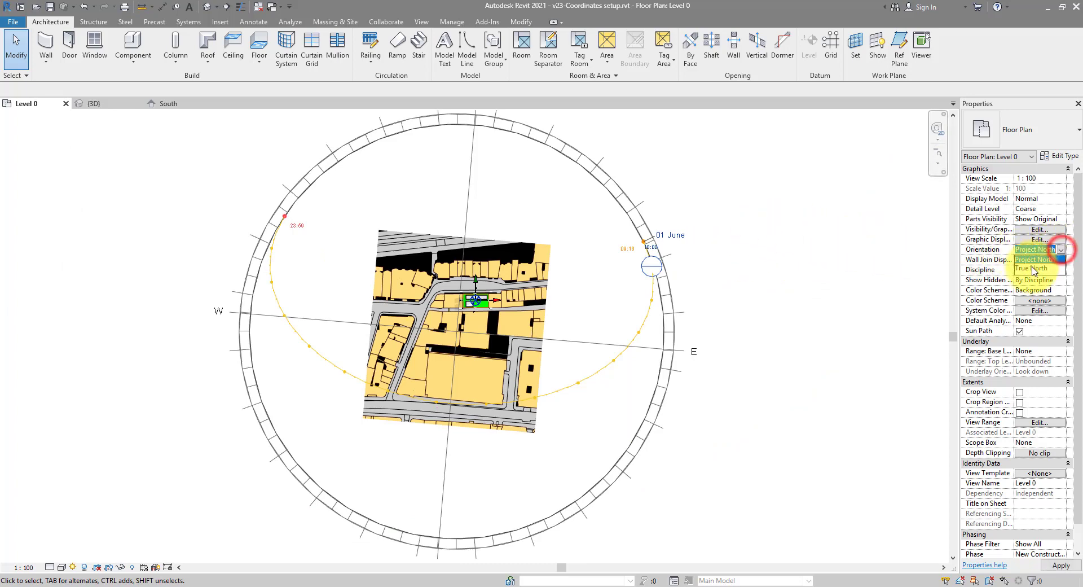
{"action": "left_click", "coordinate": [1032, 268]}
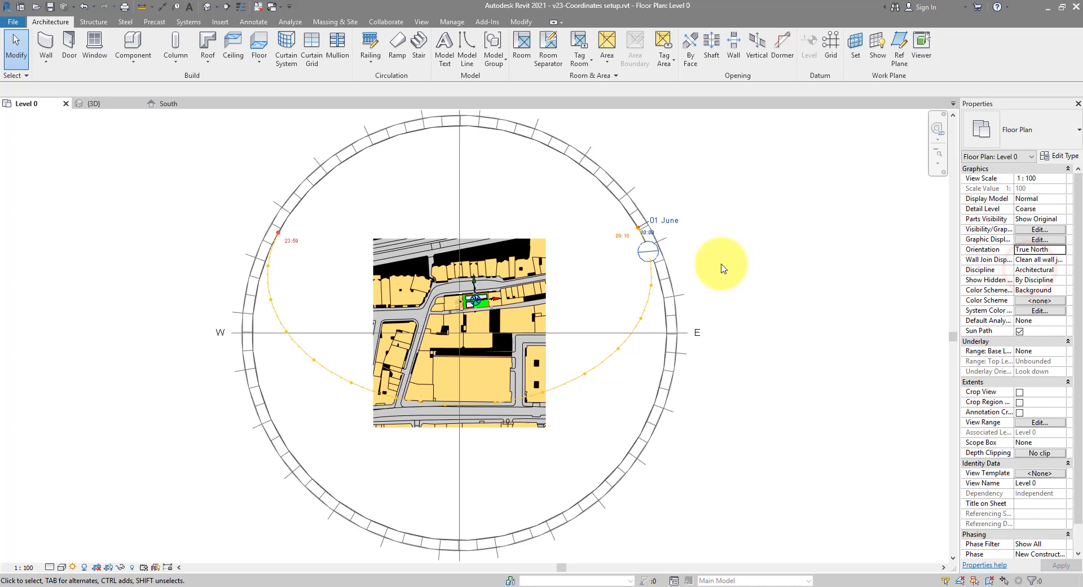
{"action": "left_click", "coordinate": [1061, 249]}
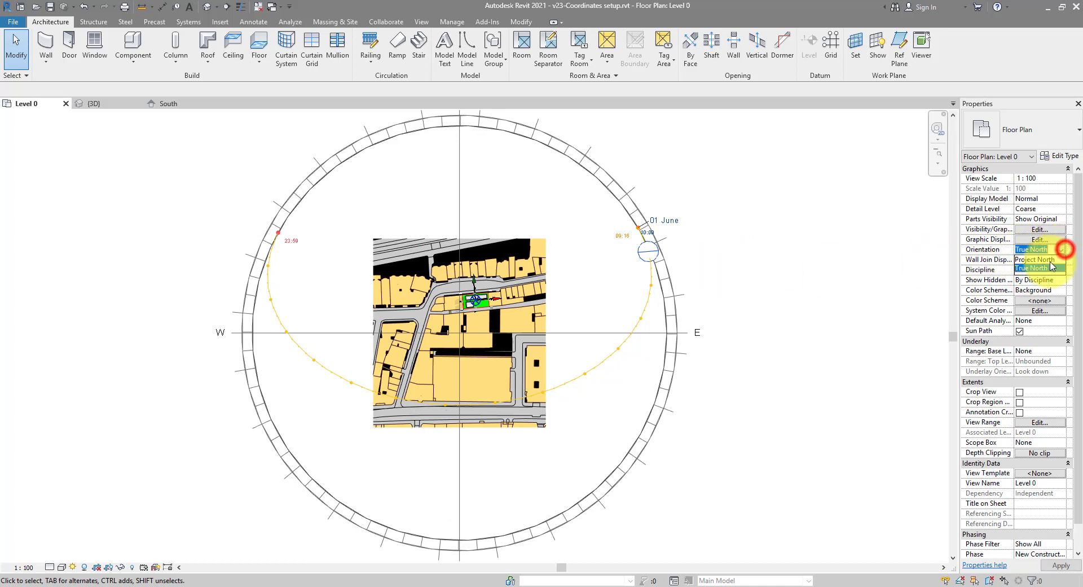
{"action": "left_click", "coordinate": [1036, 259]}
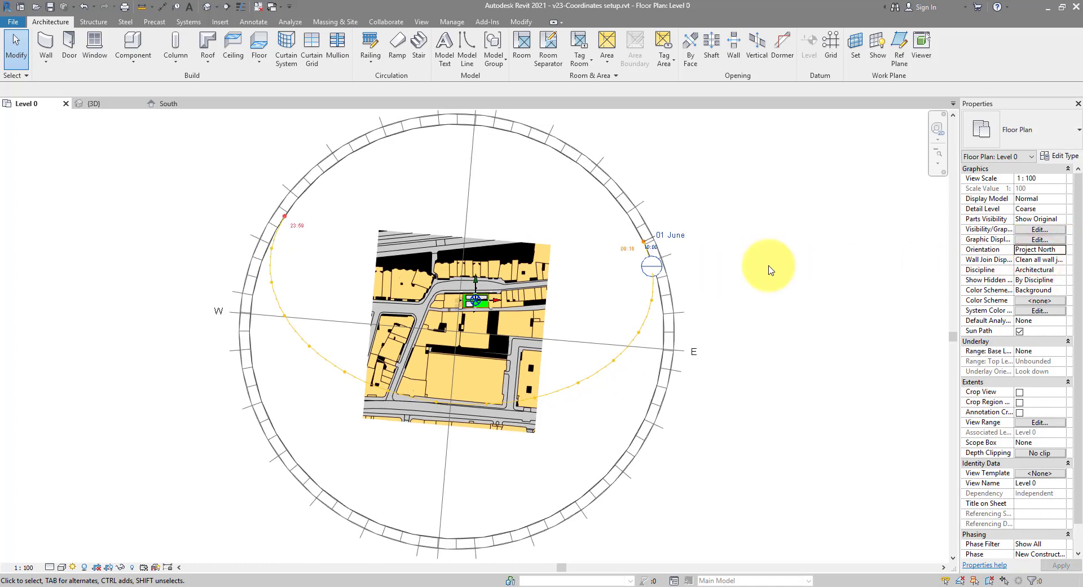
- Recentre the plan and drag the sun to a new position along its daily path
{"action": "scroll", "coordinate": [769, 270], "scroll_direction": "down", "scroll_amount": 1}
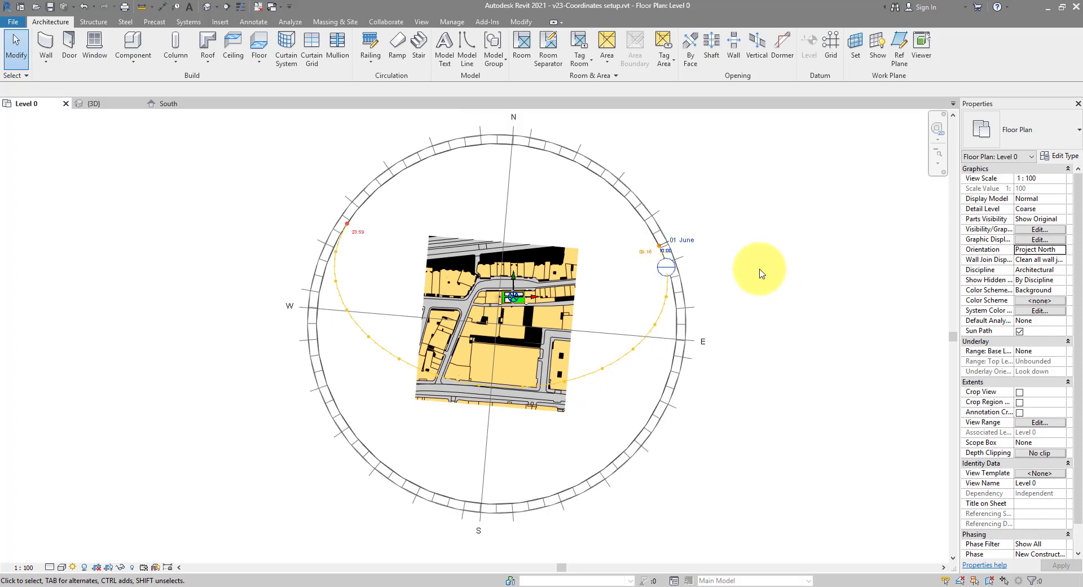
{"action": "middle_click_drag", "start_coordinate": [762, 270], "coordinate": [774, 292]}
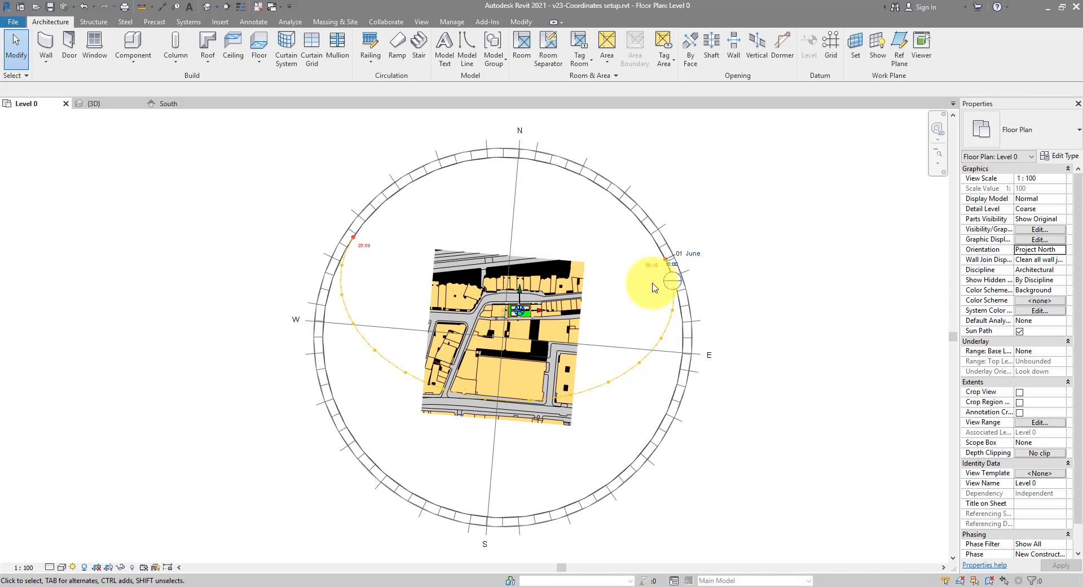
{"action": "left_click", "coordinate": [677, 283]}
{"action": "left_click_drag", "start_coordinate": [677, 283], "coordinate": [667, 340]}
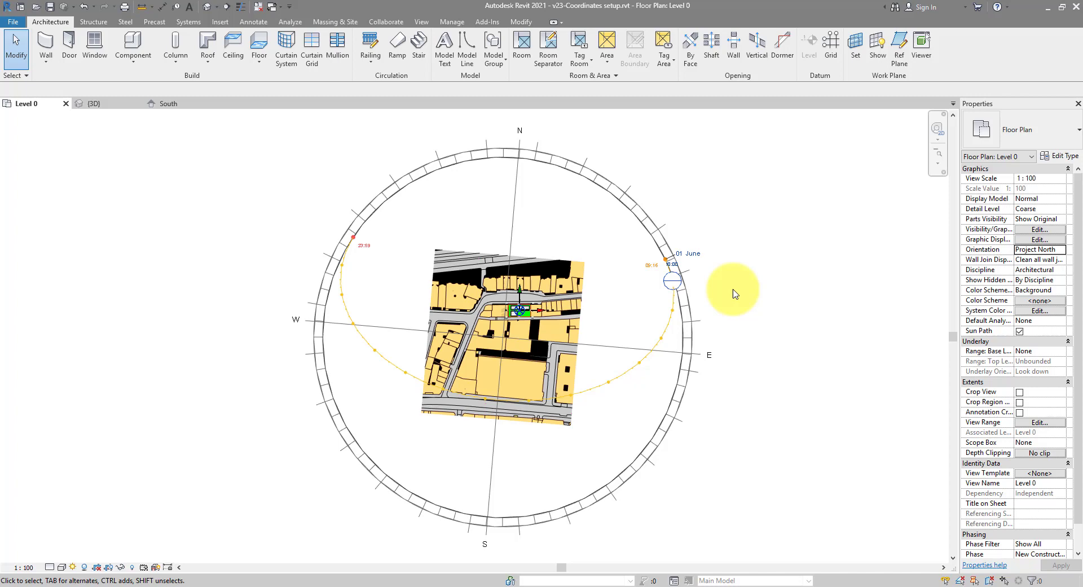
- Temporarily hide the imported OS map element in the Level 0 plan
{"action": "scroll", "coordinate": [601, 313], "scroll_direction": "up", "scroll_amount": 8}
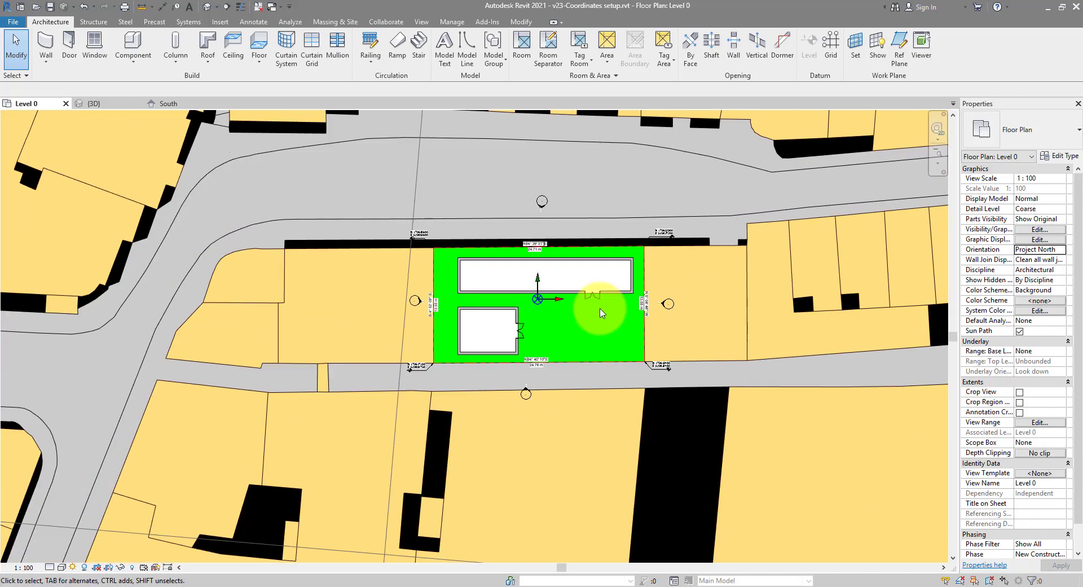
{"action": "left_click", "coordinate": [643, 268]}
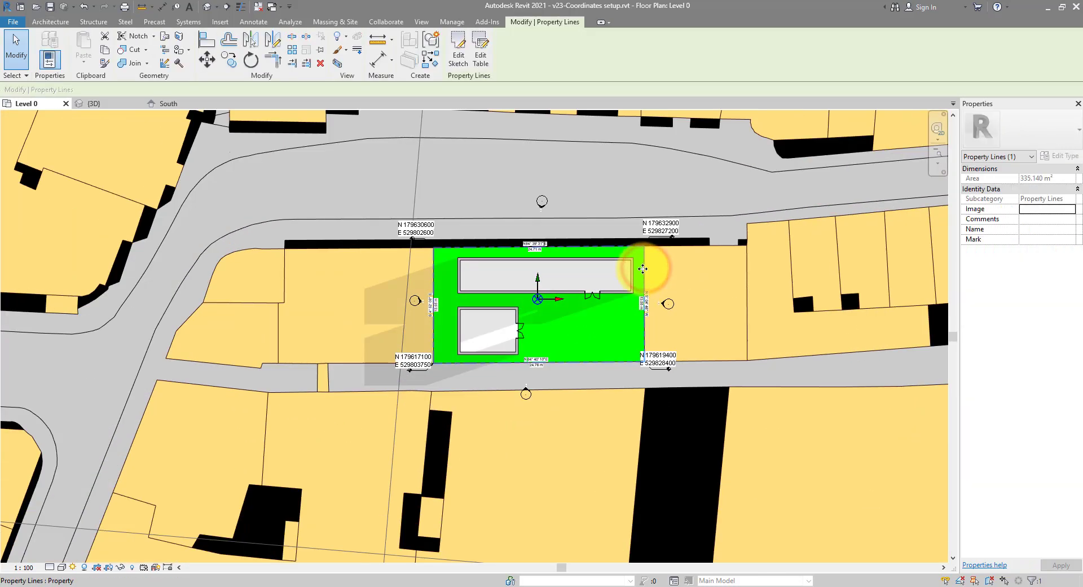
{"action": "scroll", "coordinate": [643, 268], "scroll_direction": "up", "scroll_amount": 2}
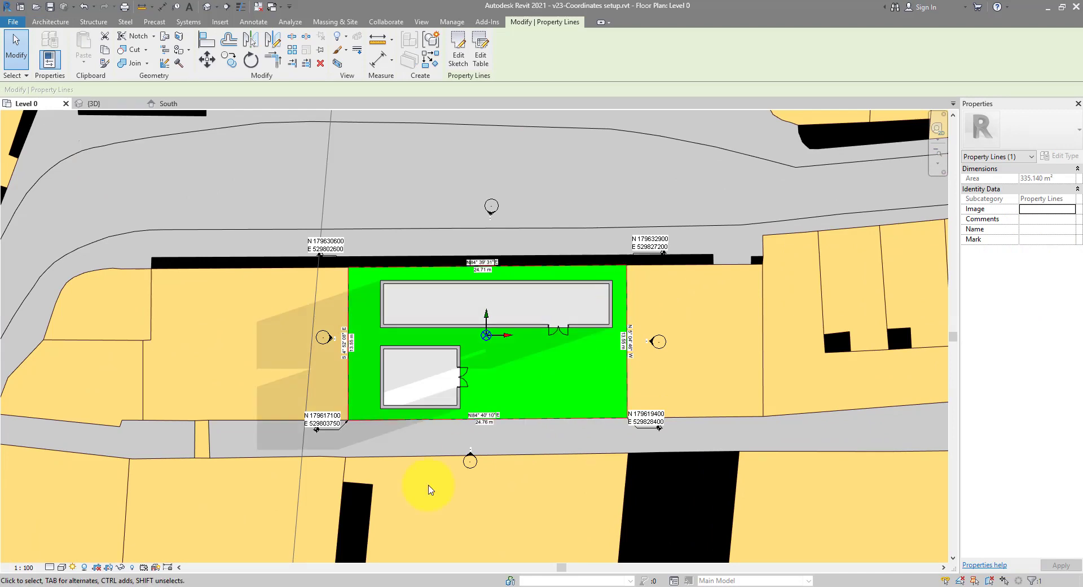
{"action": "key", "text": "Escape"}
{"action": "left_click", "coordinate": [280, 269]}
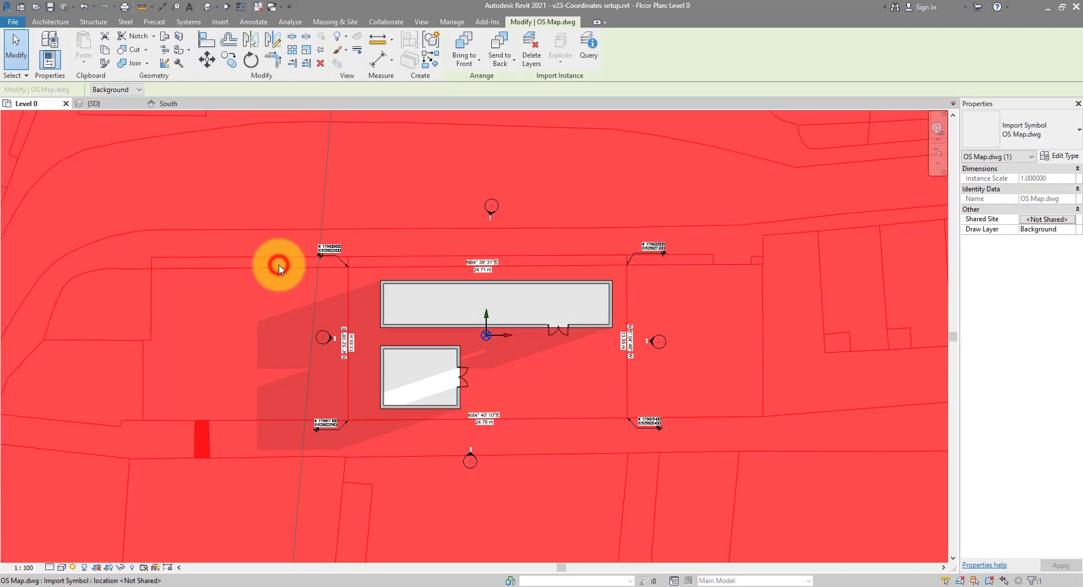
{"action": "left_click", "coordinate": [121, 567]}
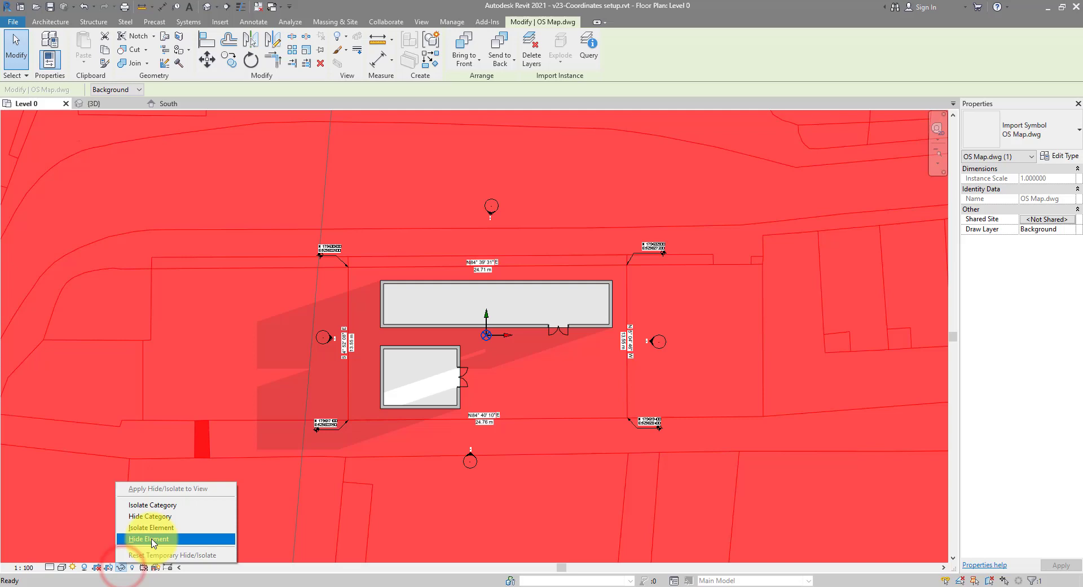
{"action": "left_click", "coordinate": [141, 541]}
- Select and zoom to the top-right corner spot coordinate, N 179632900 / E 529827200
{"action": "scroll", "coordinate": [657, 275], "scroll_direction": "up", "scroll_amount": 2}
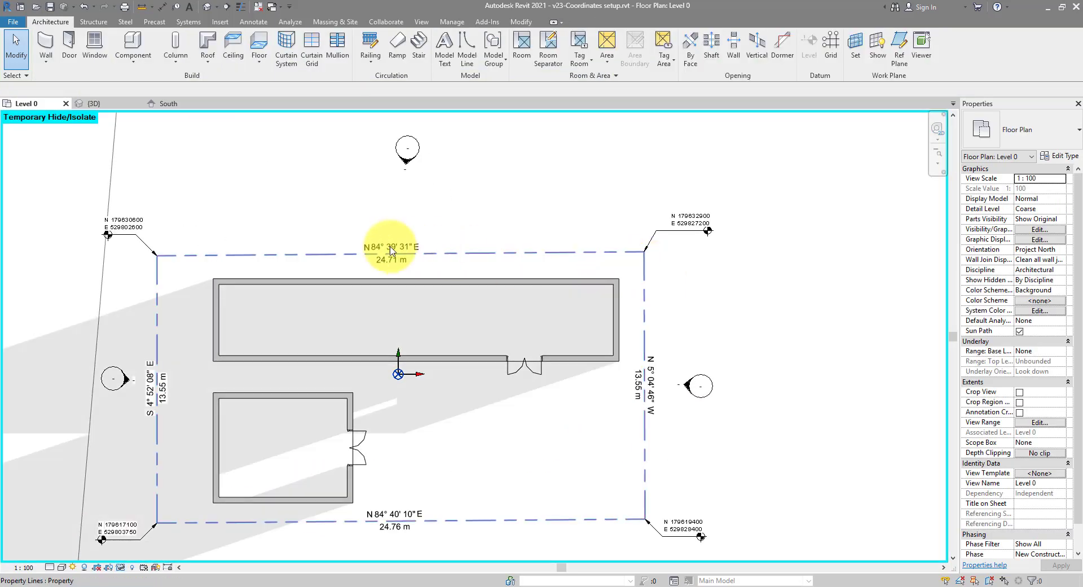
{"action": "left_click_drag", "start_coordinate": [316, 200], "coordinate": [436, 231]}
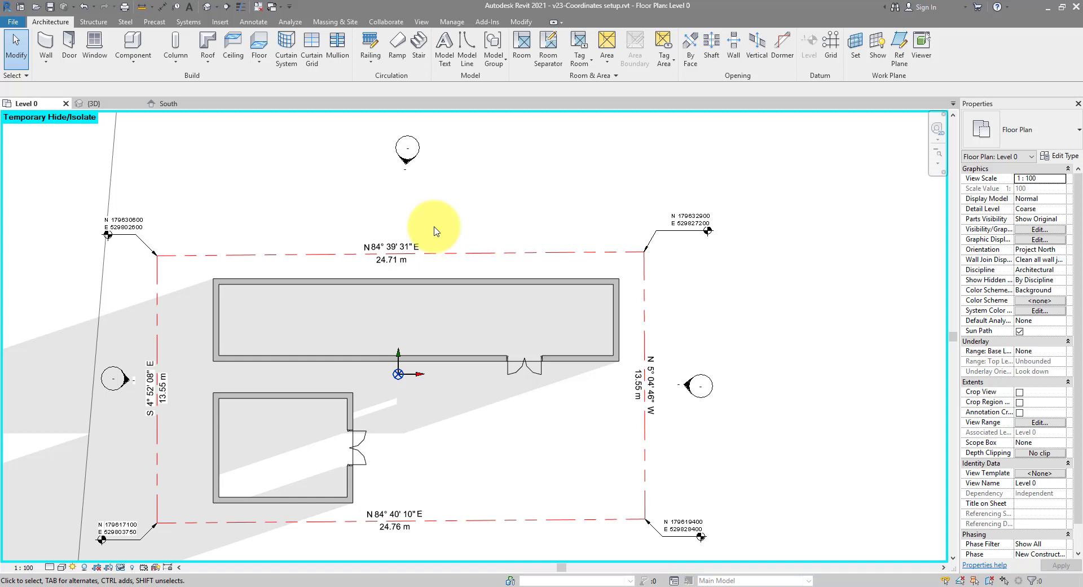
{"action": "left_click", "coordinate": [695, 233]}
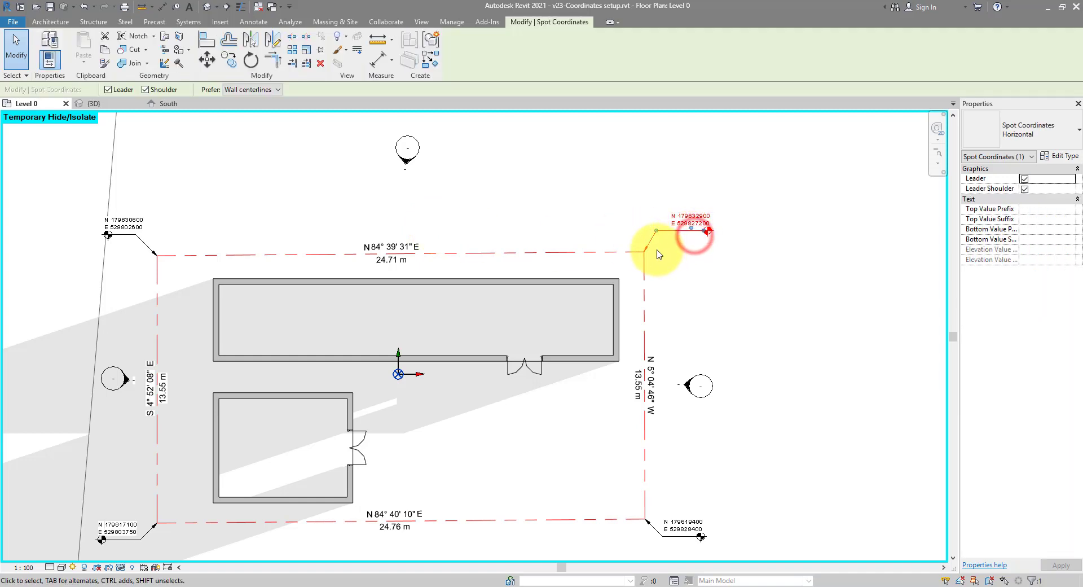
{"action": "scroll", "coordinate": [725, 226], "scroll_direction": "up", "scroll_amount": 4}
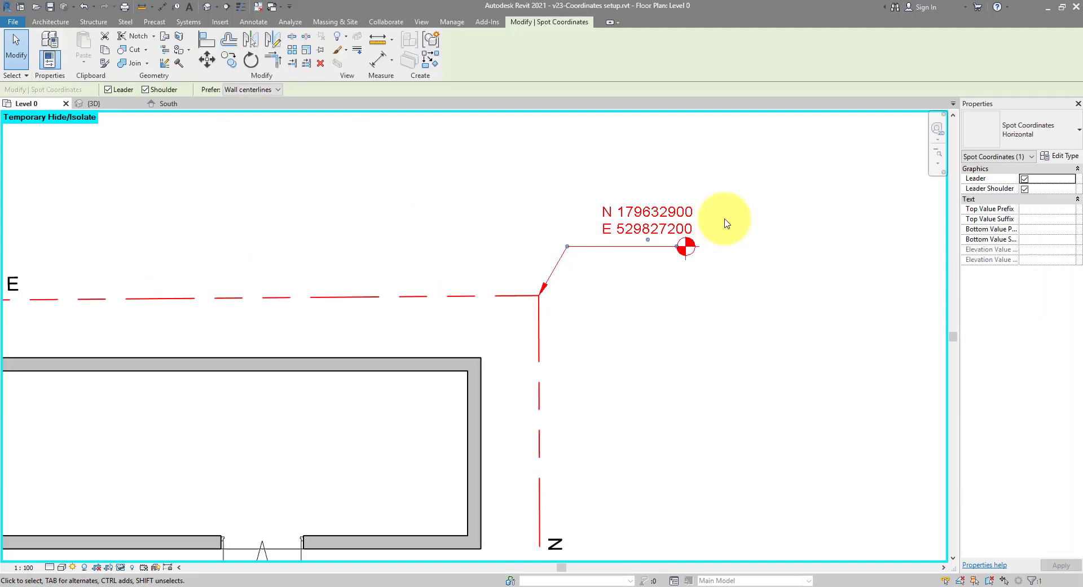
{"action": "middle_click_drag", "start_coordinate": [727, 218], "coordinate": [728, 233]}
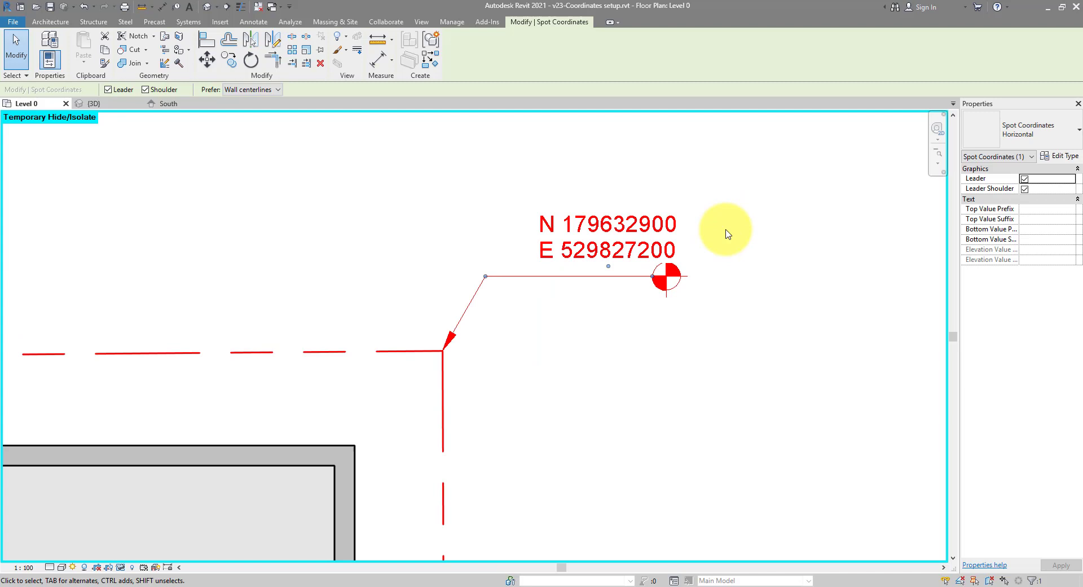
{"action": "scroll", "coordinate": [728, 233], "scroll_direction": "down", "scroll_amount": 5}
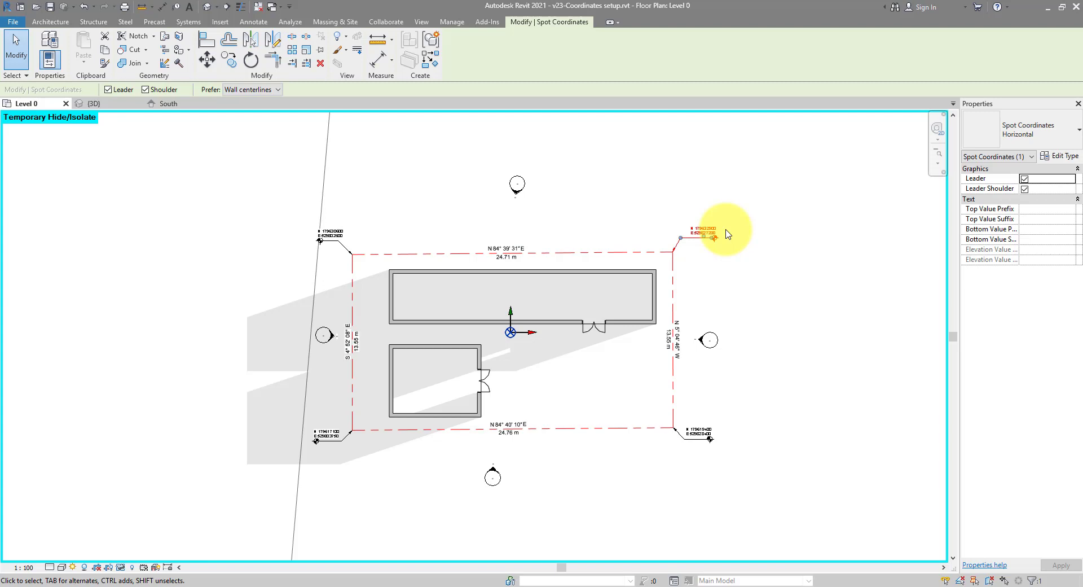
- Open the South elevation from its marker and frame the level heads
{"action": "left_click", "coordinate": [492, 468]}
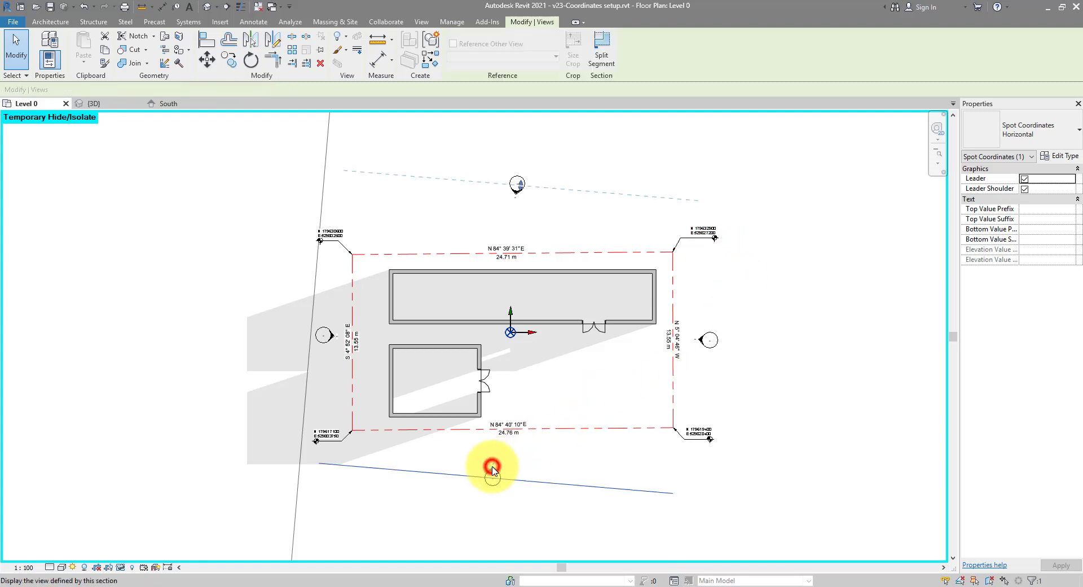
{"action": "right_click", "coordinate": [492, 468]}
{"action": "left_click", "coordinate": [486, 250]}
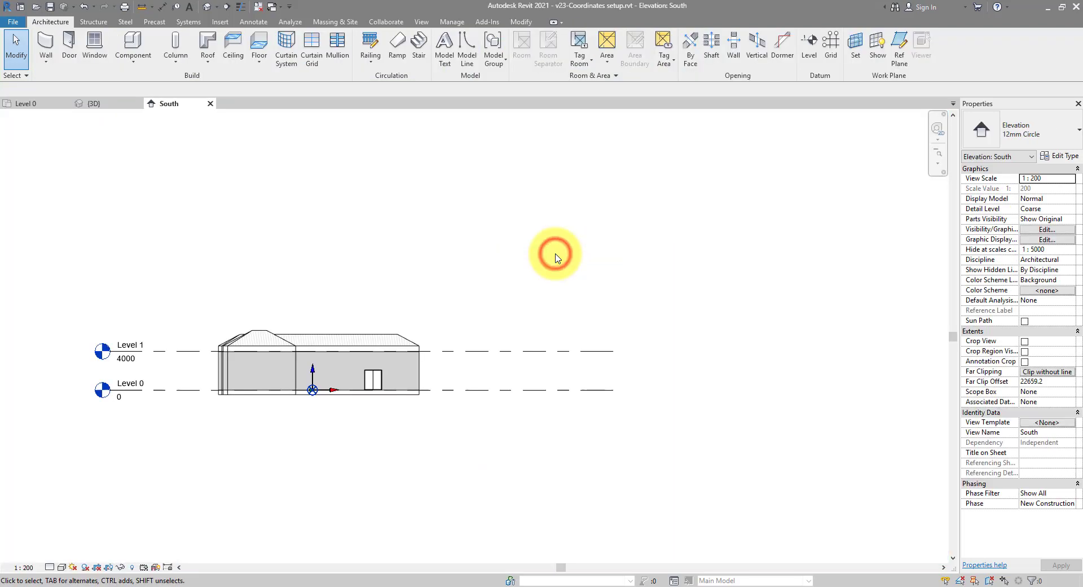
{"action": "scroll", "coordinate": [270, 380], "scroll_direction": "up", "scroll_amount": 3}
{"action": "left_click_drag", "start_coordinate": [464, 248], "coordinate": [391, 494]}
{"action": "middle_click_drag", "start_coordinate": [600, 465], "coordinate": [461, 446]}
{"action": "left_click", "coordinate": [483, 467]}
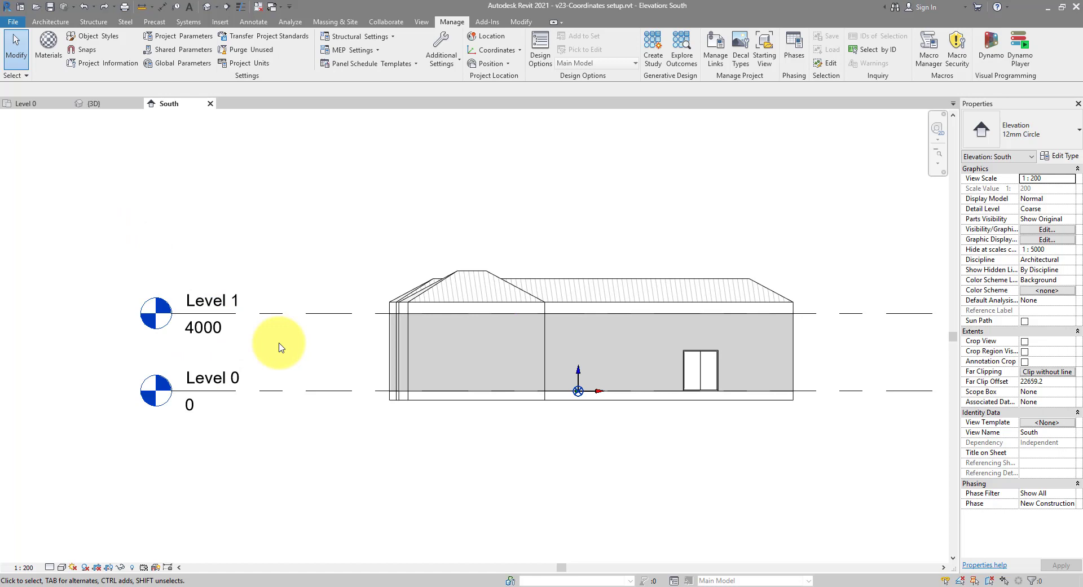
- Change Level 0 and Level 1 to the Circle Head - Shared Datum type
{"action": "left_click_drag", "start_coordinate": [262, 233], "coordinate": [207, 463]}
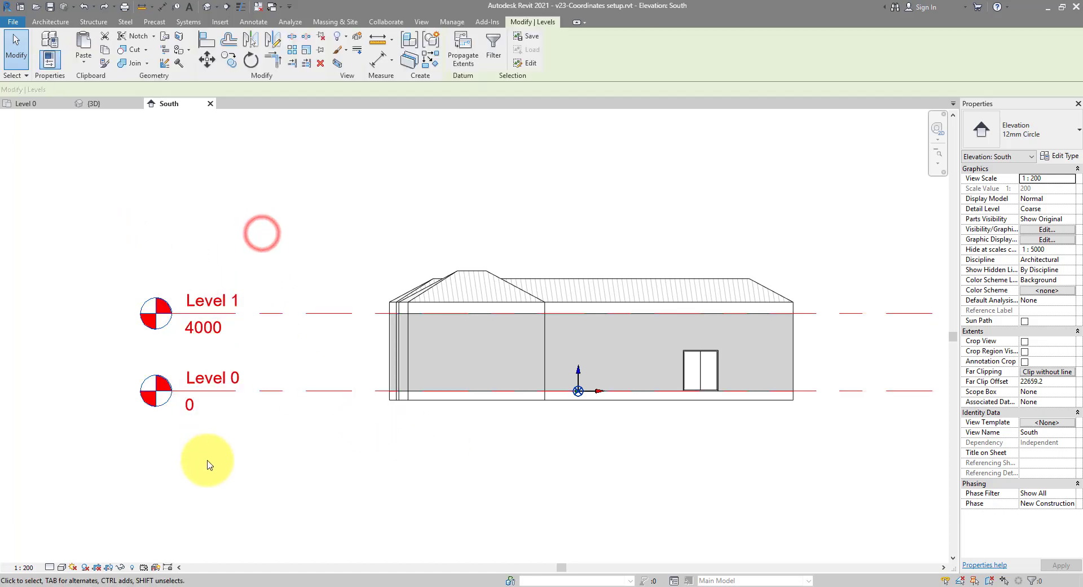
{"action": "left_click", "coordinate": [989, 131]}
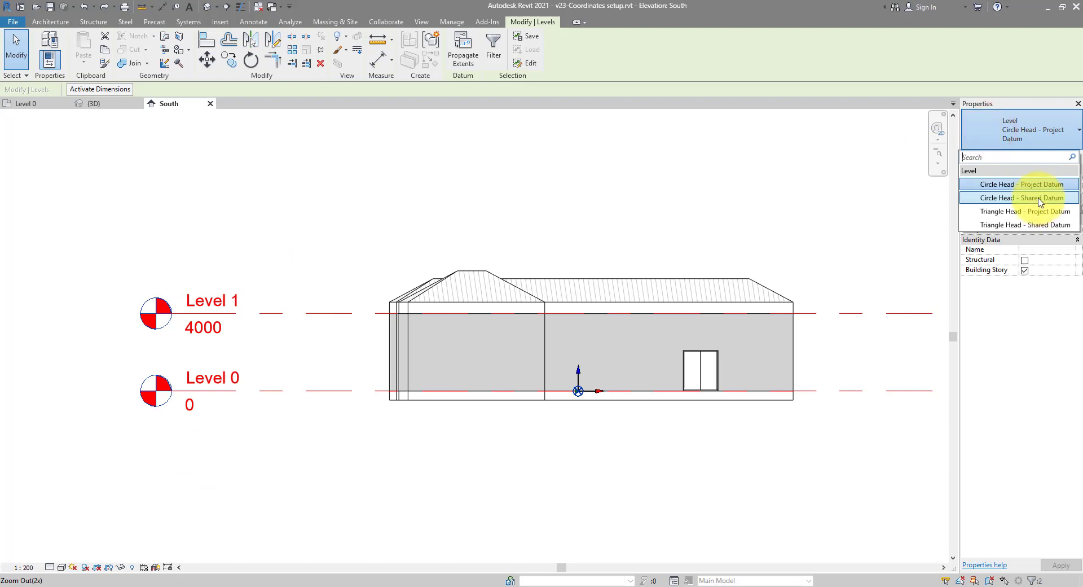
{"action": "left_click", "coordinate": [1041, 199]}
{"action": "left_click", "coordinate": [313, 220]}
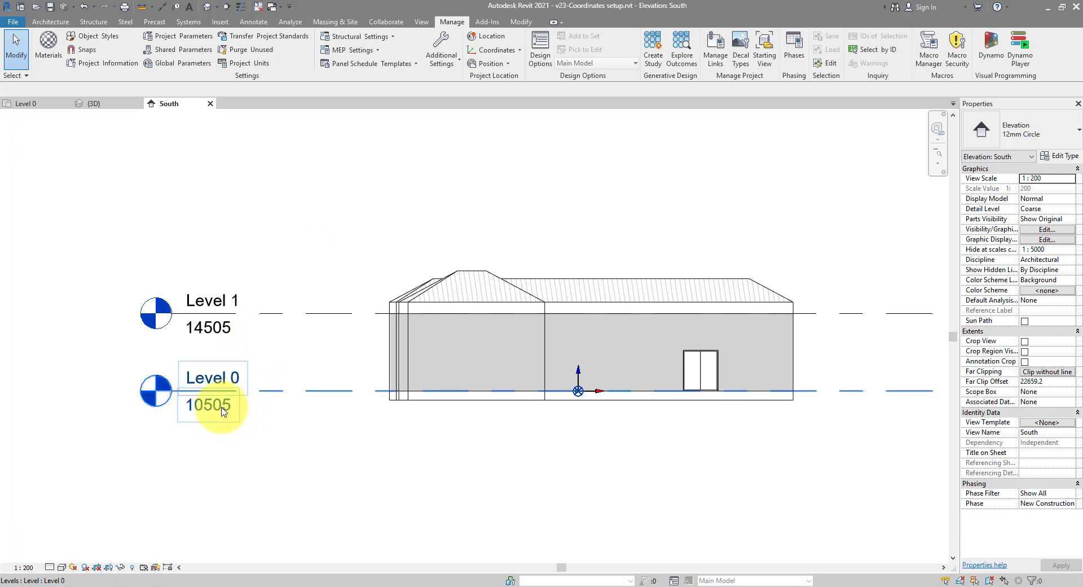
{"action": "left_click", "coordinate": [363, 179]}
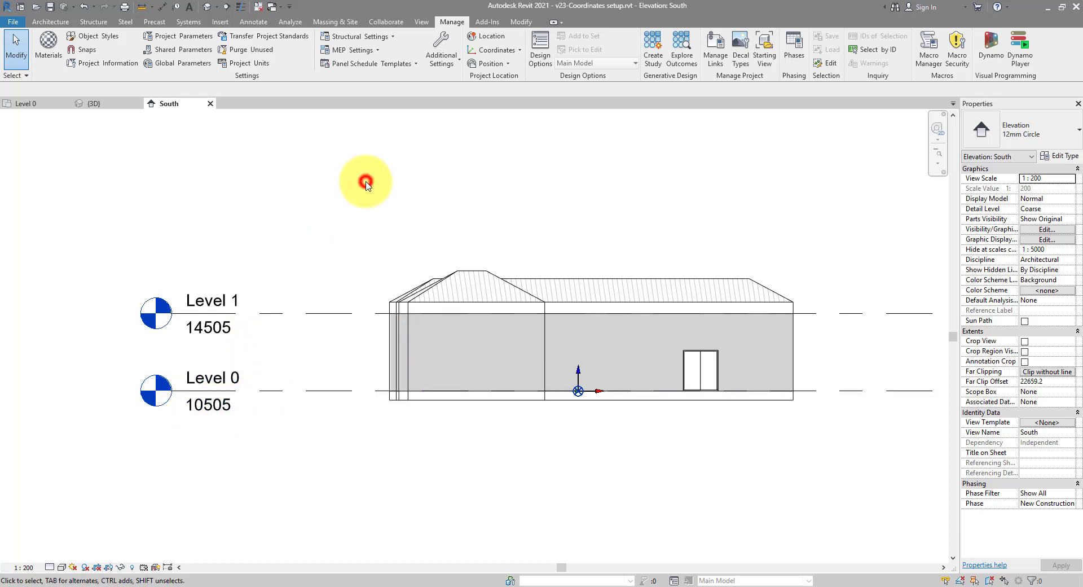
- Return to the Level 0 plan, then bring up the AutoCAD window with OS Map.dwg
{"action": "left_click", "coordinate": [42, 104]}
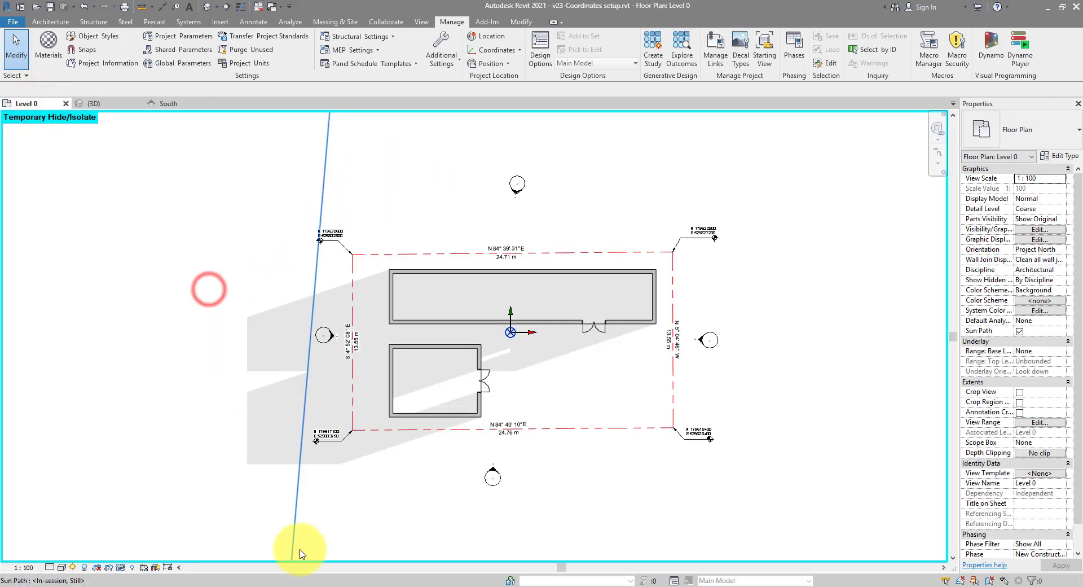
{"action": "left_click", "coordinate": [307, 581]}
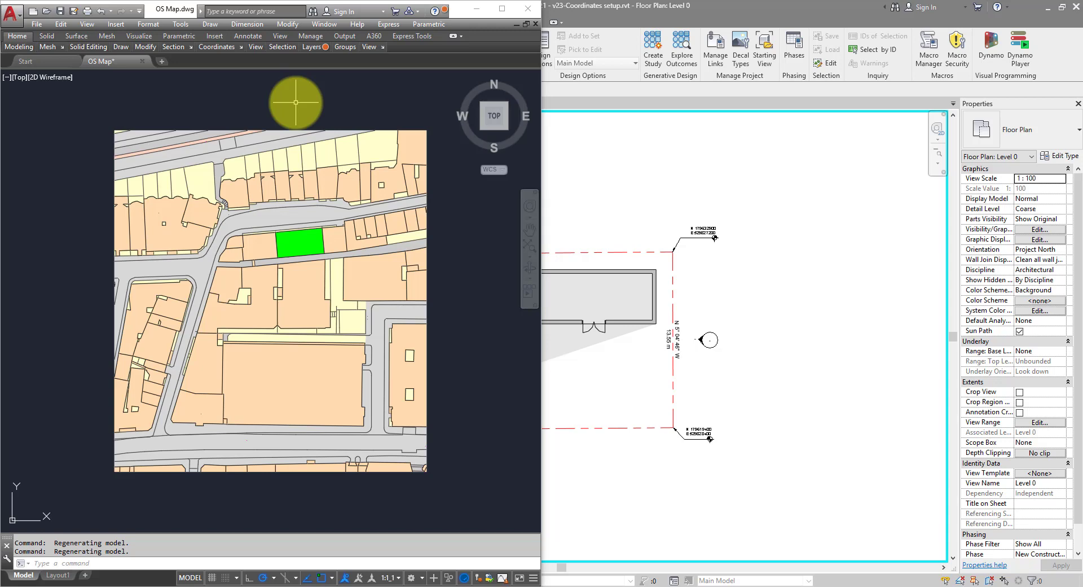
- Maximize AutoCAD, undo the zoom, and run ID on the green plot's top-right corner
{"action": "left_click", "coordinate": [502, 9]}
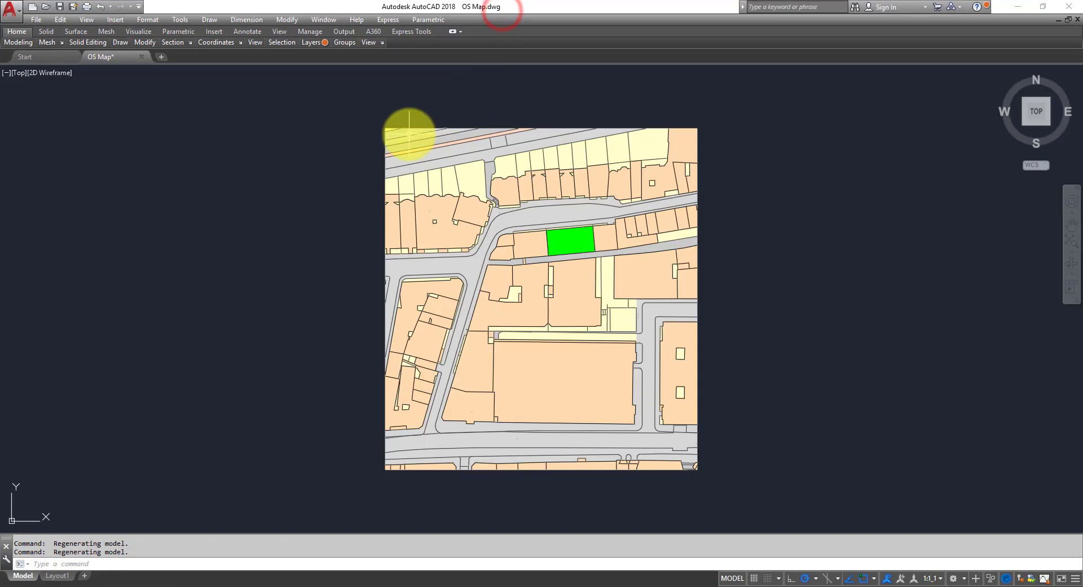
{"action": "key", "text": "ctrl+z"}
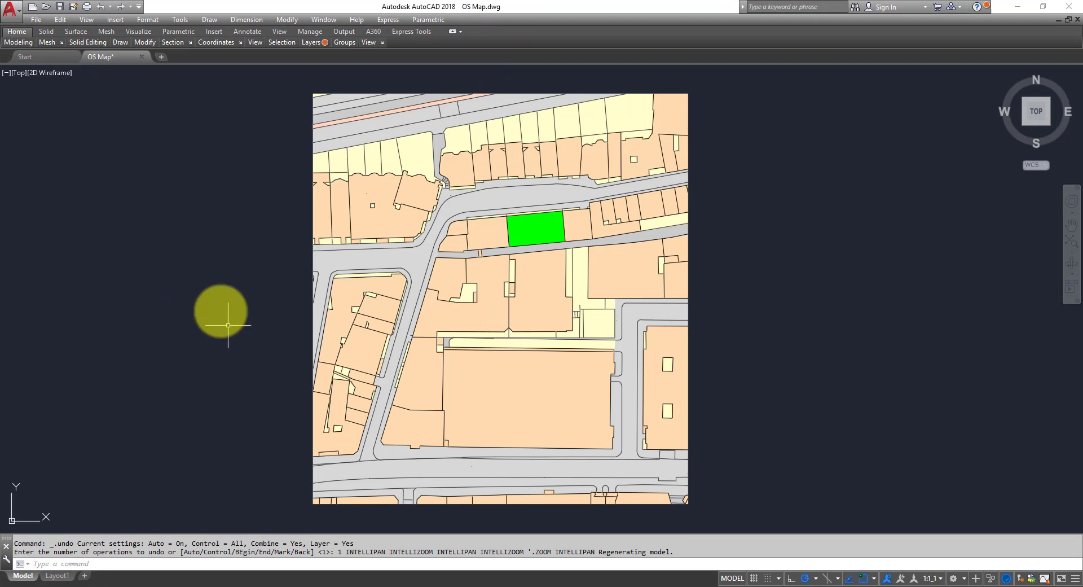
{"action": "type", "text": "ID"}
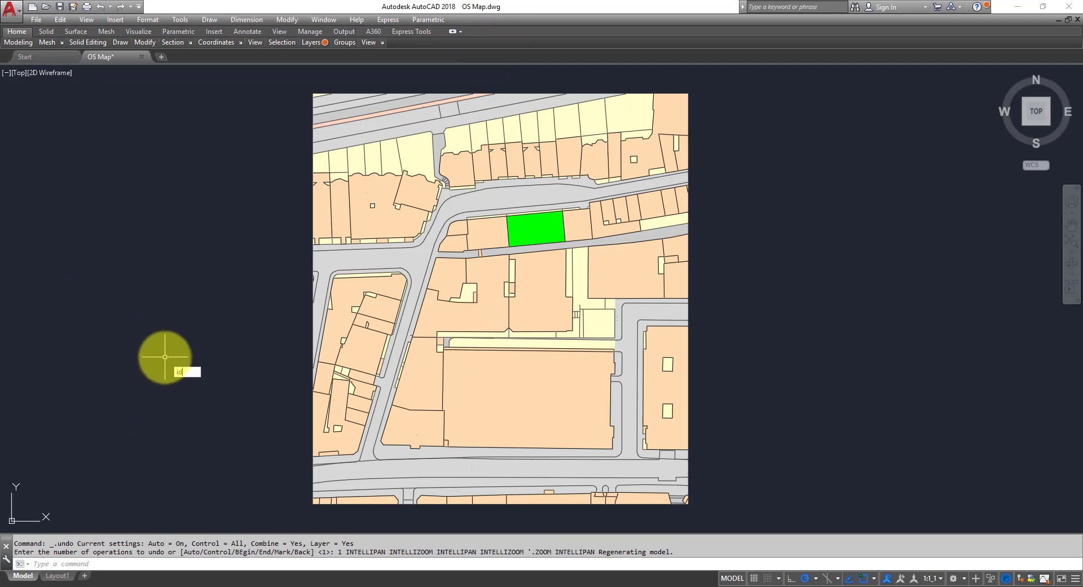
{"action": "key", "text": "Return"}
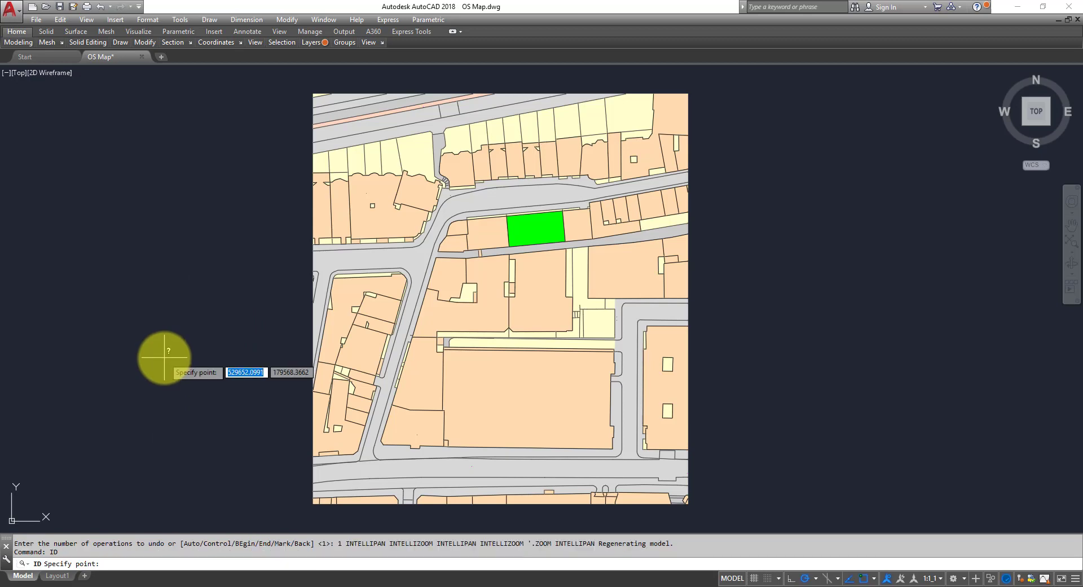
{"action": "scroll", "coordinate": [561, 212], "scroll_direction": "up", "scroll_amount": 10}
{"action": "scroll", "coordinate": [558, 203], "scroll_direction": "down", "scroll_amount": 2}
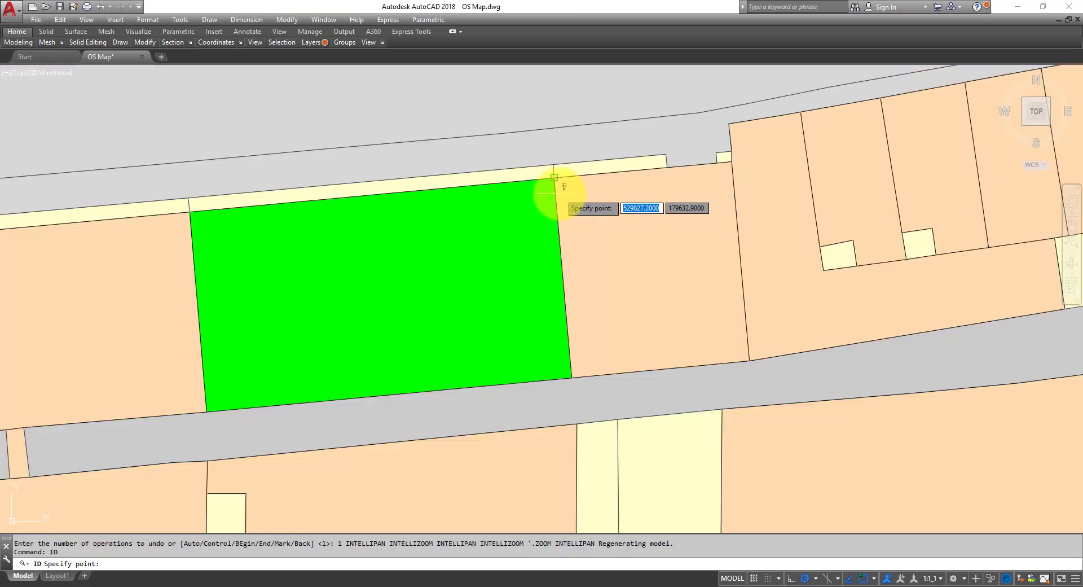
{"action": "left_click", "coordinate": [554, 176]}
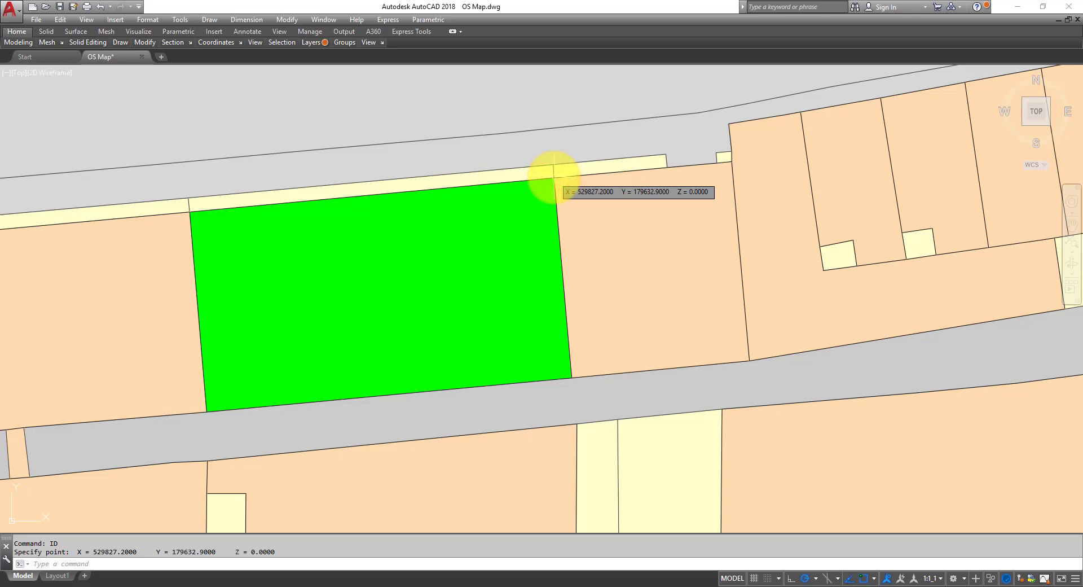
- Highlight the reported X 529827.2, Y 179632.9 and Z 0.0000 in the command line
{"action": "left_click", "coordinate": [79, 551]}
{"action": "double_click", "coordinate": [155, 551]}
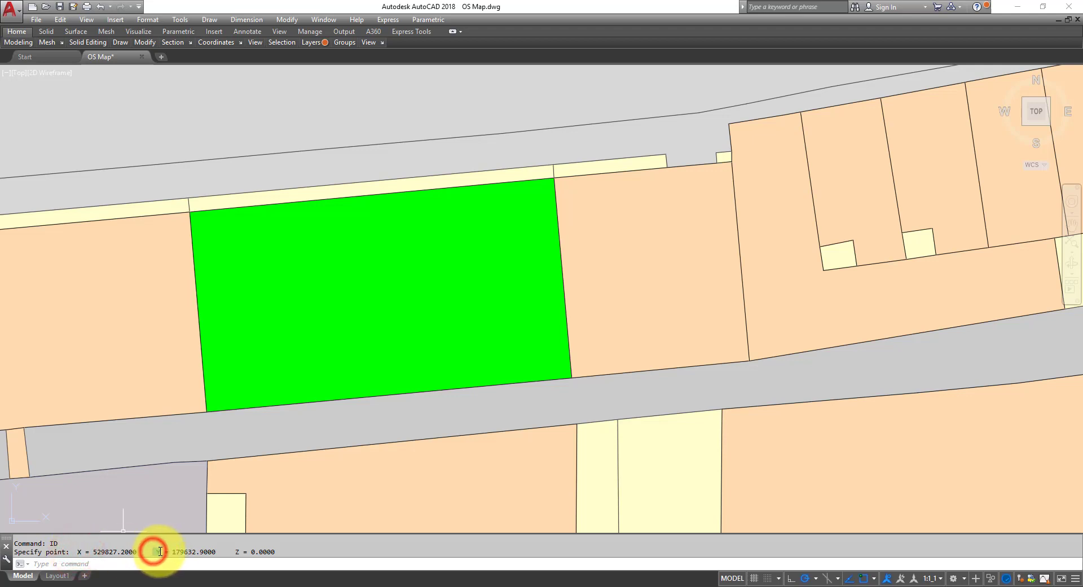
{"action": "left_click", "coordinate": [239, 550]}
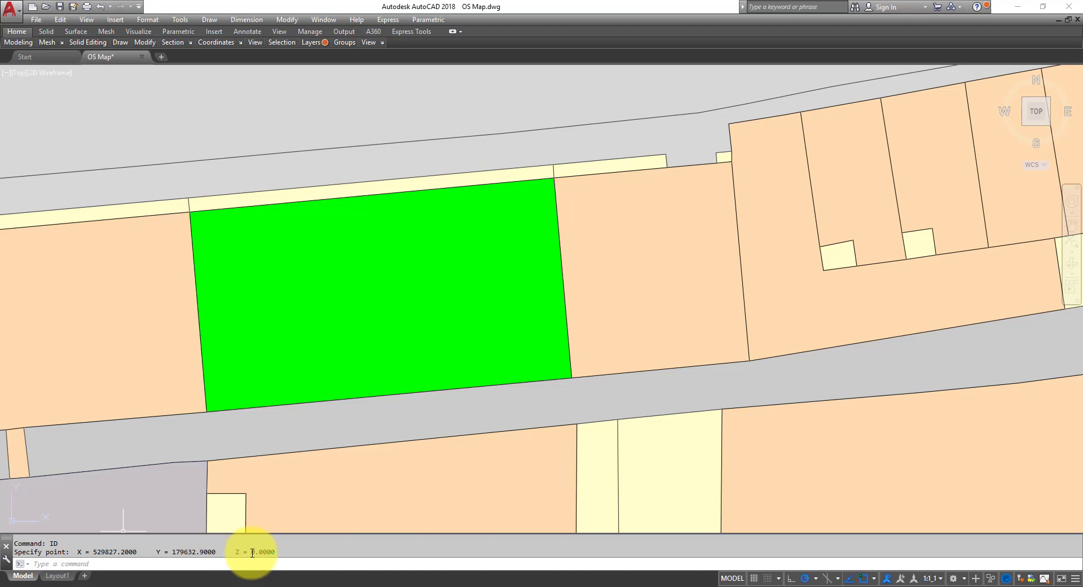
{"action": "double_click", "coordinate": [252, 552]}
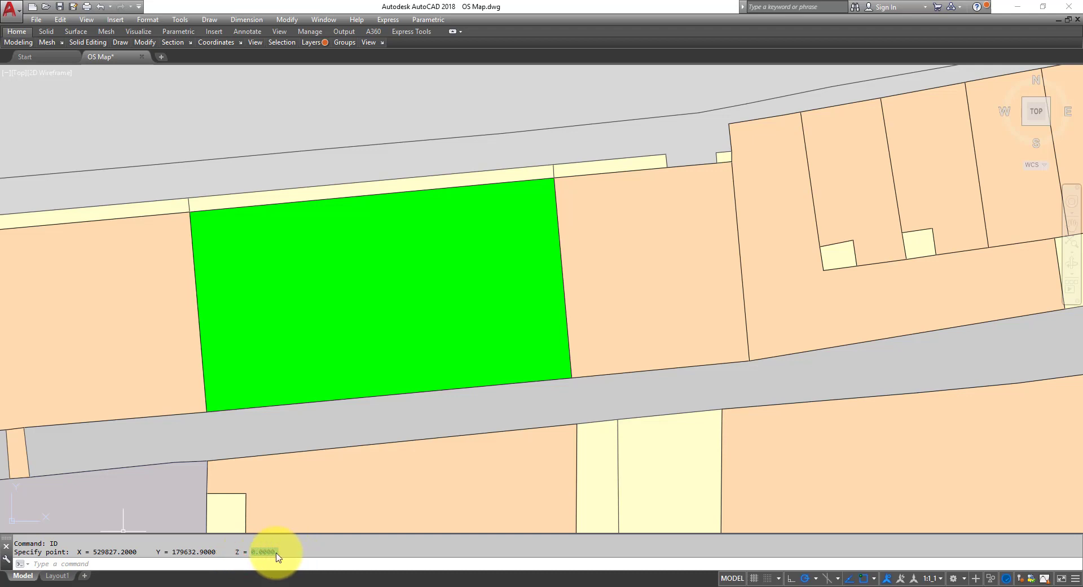
{"action": "left_click", "coordinate": [271, 553]}
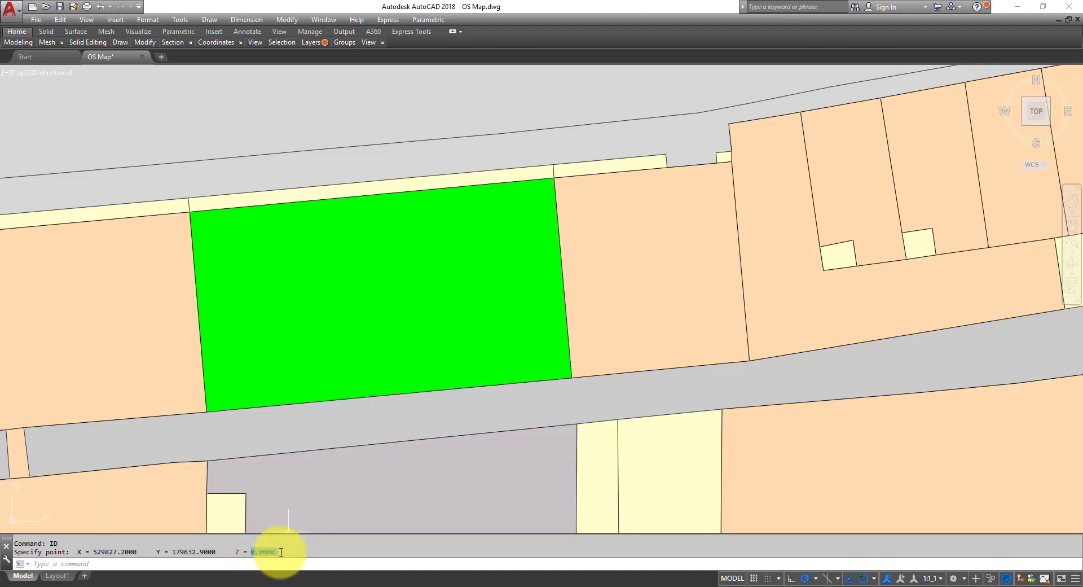
{"action": "scroll", "coordinate": [476, 264], "scroll_direction": "down", "scroll_amount": 8}
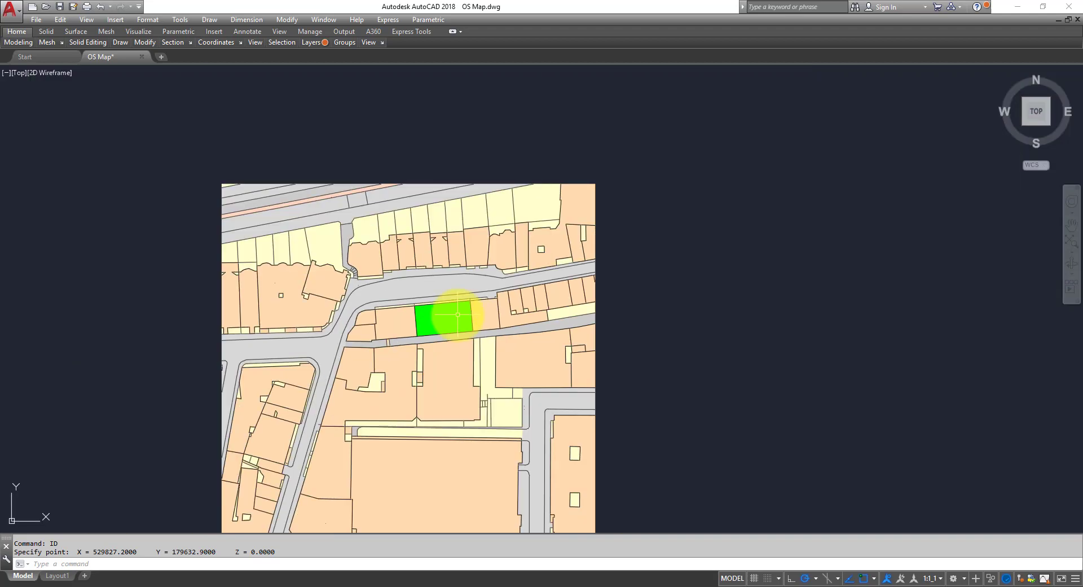
{"action": "middle_click_drag", "start_coordinate": [495, 278], "coordinate": [562, 249]}
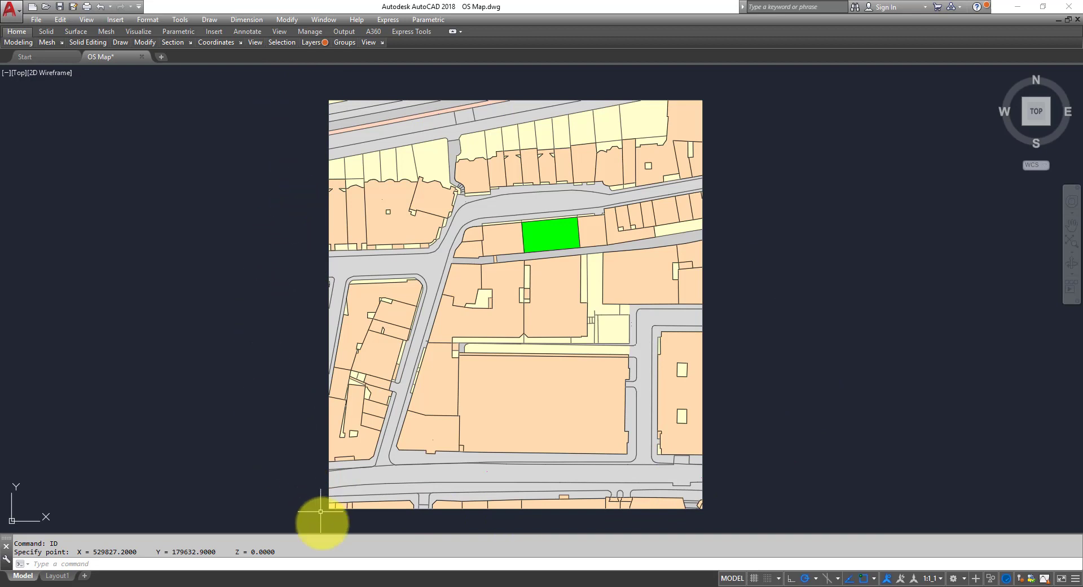
- Close the v23-Coordinates model without saving and create a new project from the Architectural Template
{"action": "left_click", "coordinate": [290, 584]}
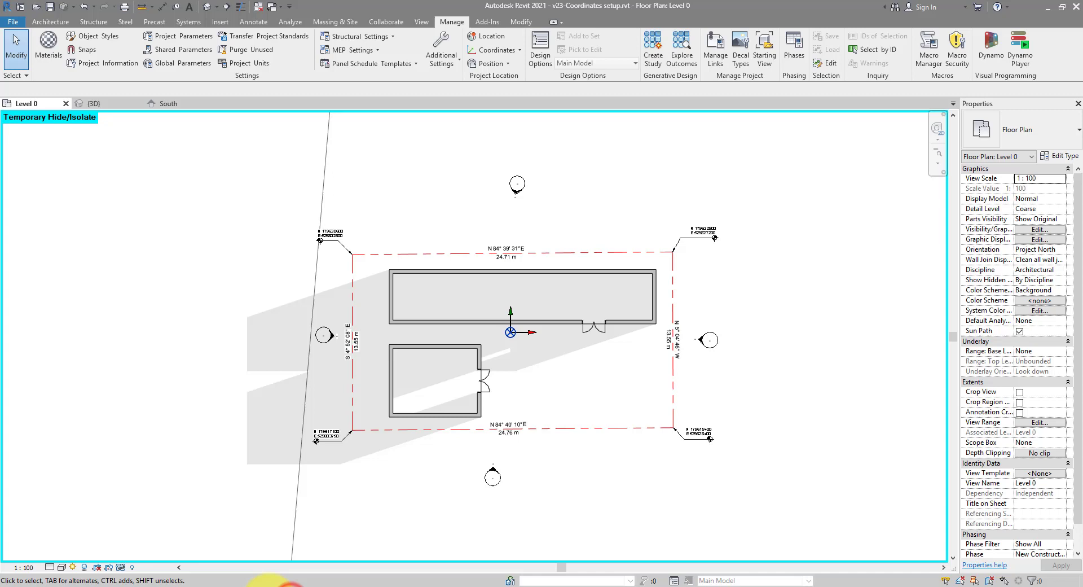
{"action": "left_click", "coordinate": [381, 185]}
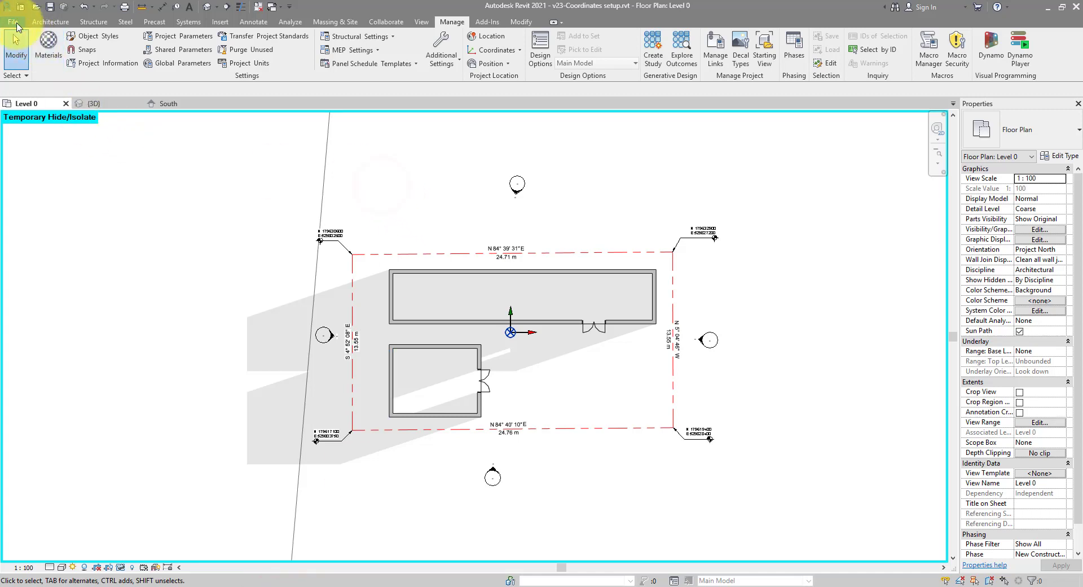
{"action": "left_click", "coordinate": [13, 21]}
{"action": "left_click", "coordinate": [59, 255]}
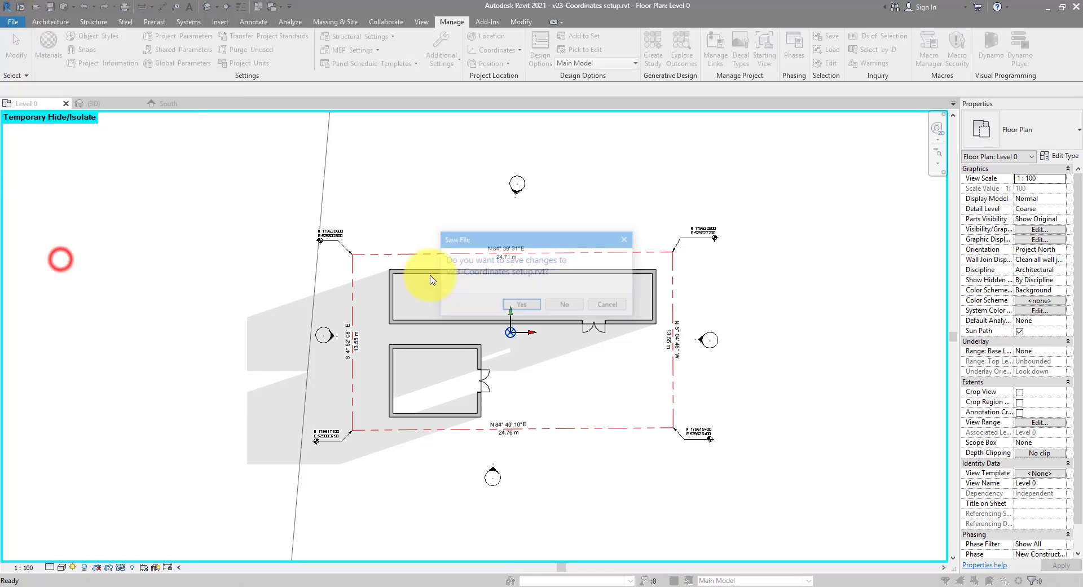
{"action": "left_click", "coordinate": [507, 303]}
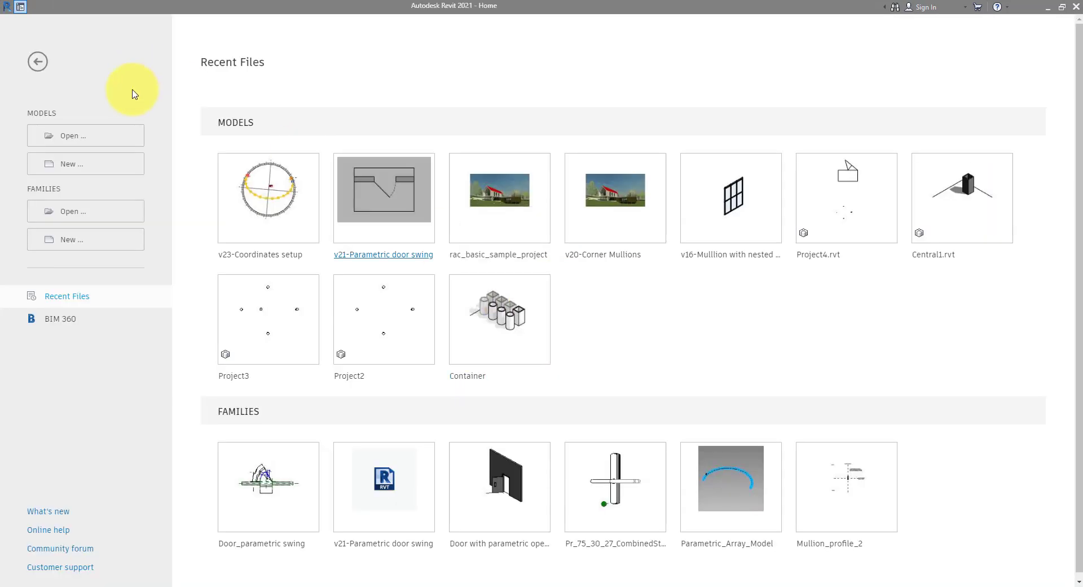
{"action": "left_click", "coordinate": [102, 160]}
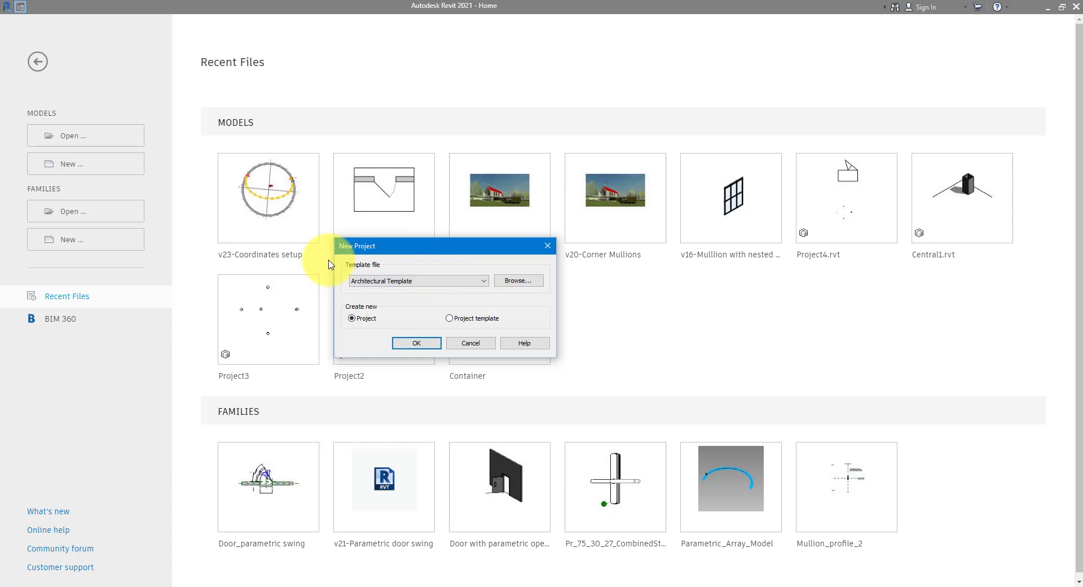
{"action": "left_click", "coordinate": [418, 343]}
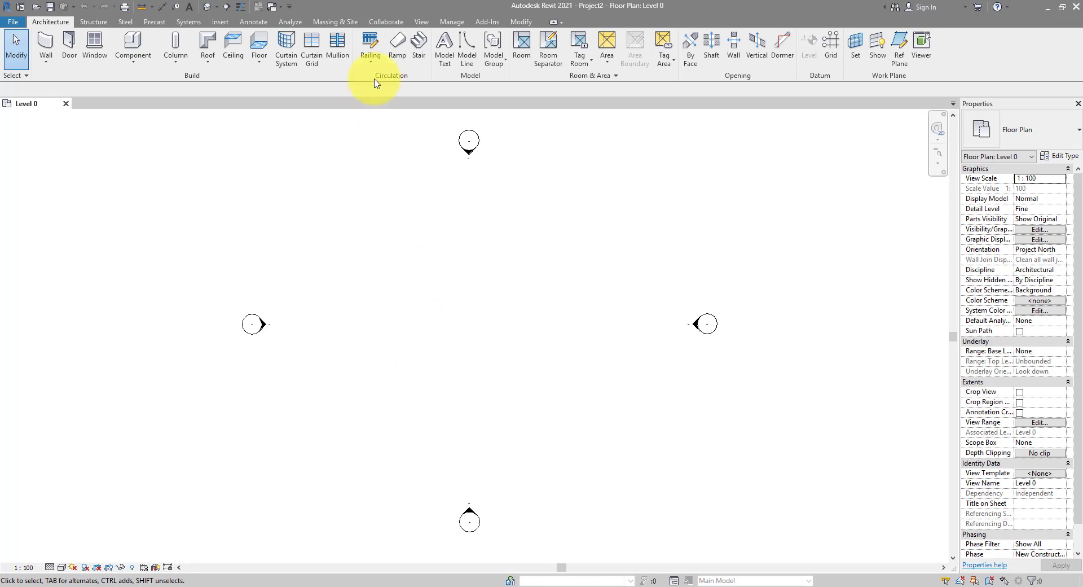
- Open Link CAD and choose the OS Map.dwg survey file
{"action": "left_click", "coordinate": [219, 22]}
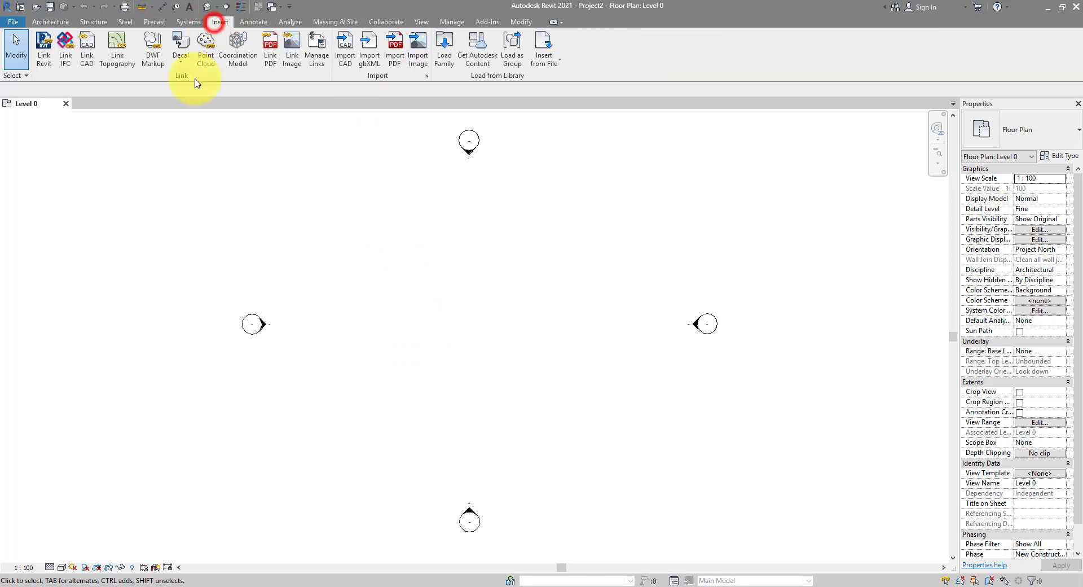
{"action": "left_click", "coordinate": [90, 62]}
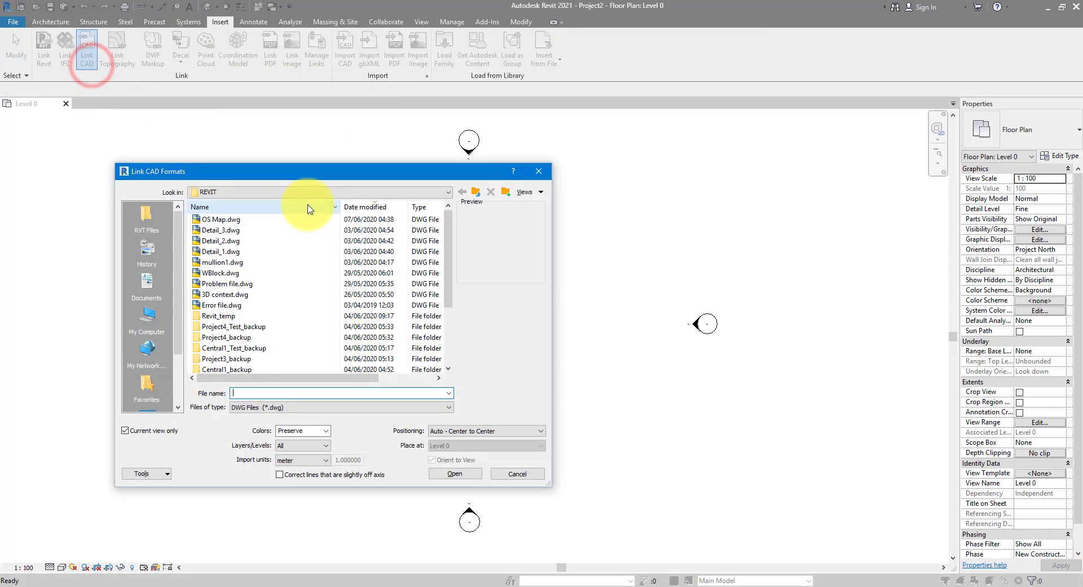
{"action": "left_click", "coordinate": [229, 214]}
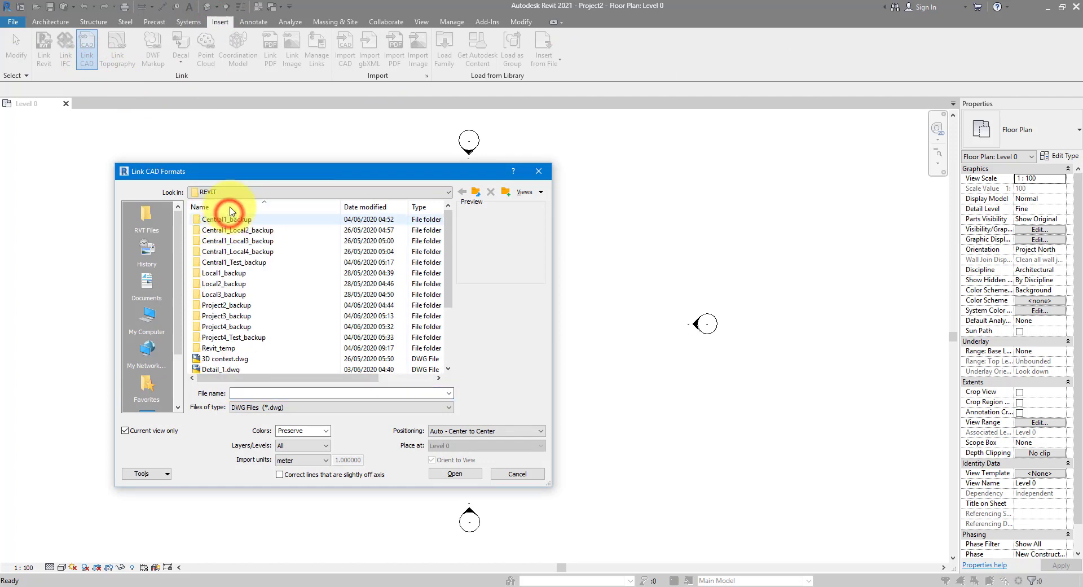
{"action": "left_click", "coordinate": [364, 206]}
{"action": "left_click", "coordinate": [251, 220]}
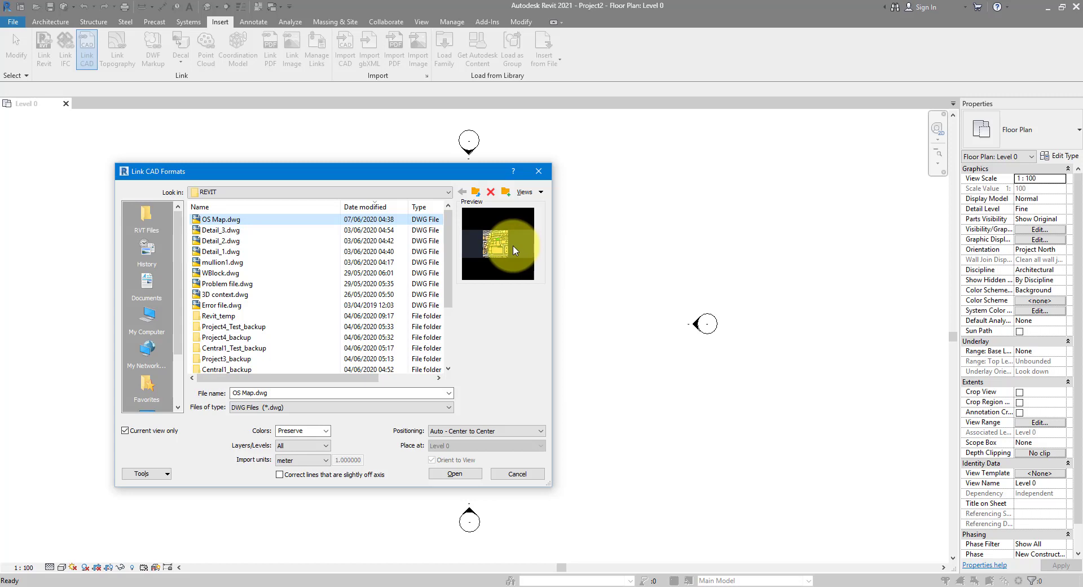
- Set import units to meter and positioning to Auto - Center to Center
{"action": "left_click", "coordinate": [314, 464]}
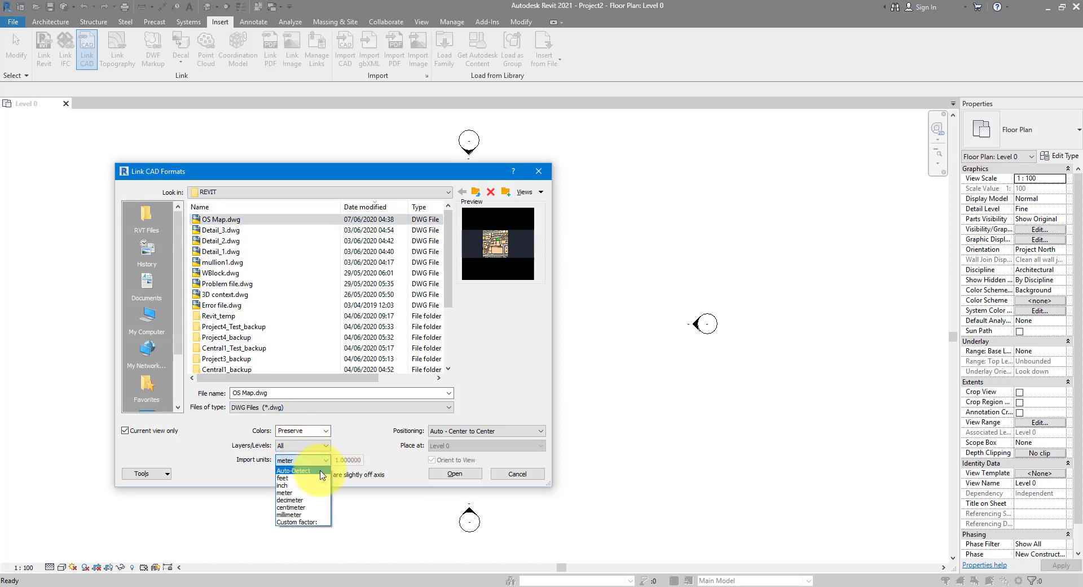
{"action": "left_click", "coordinate": [317, 471]}
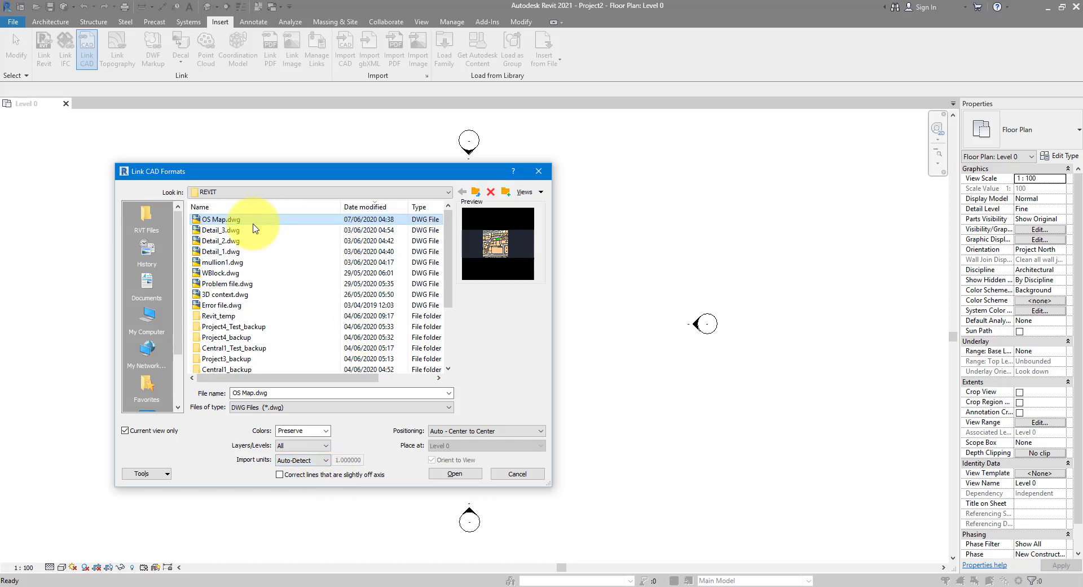
{"action": "left_click", "coordinate": [320, 463]}
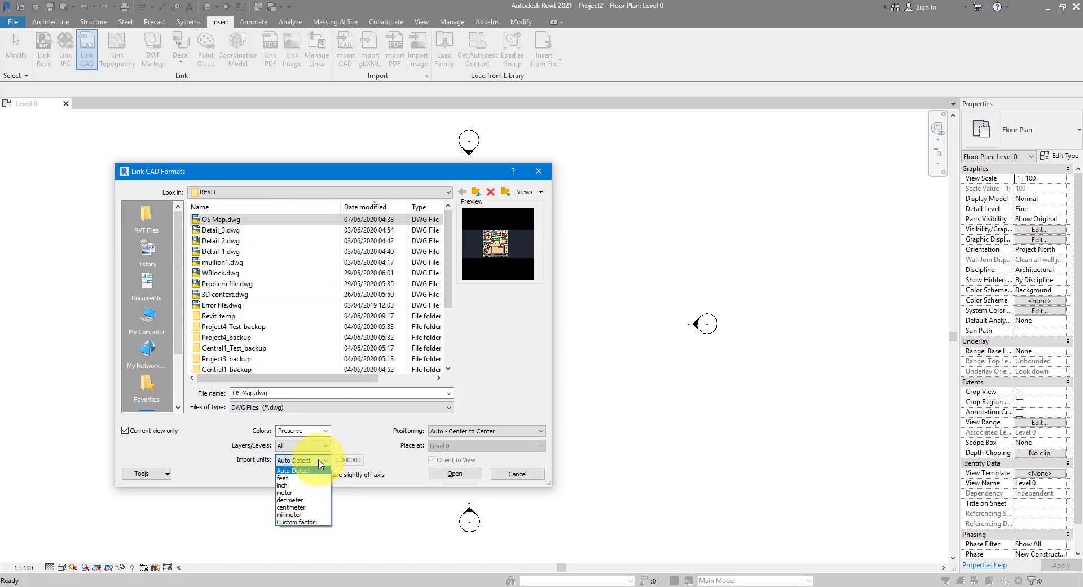
{"action": "left_click", "coordinate": [311, 492]}
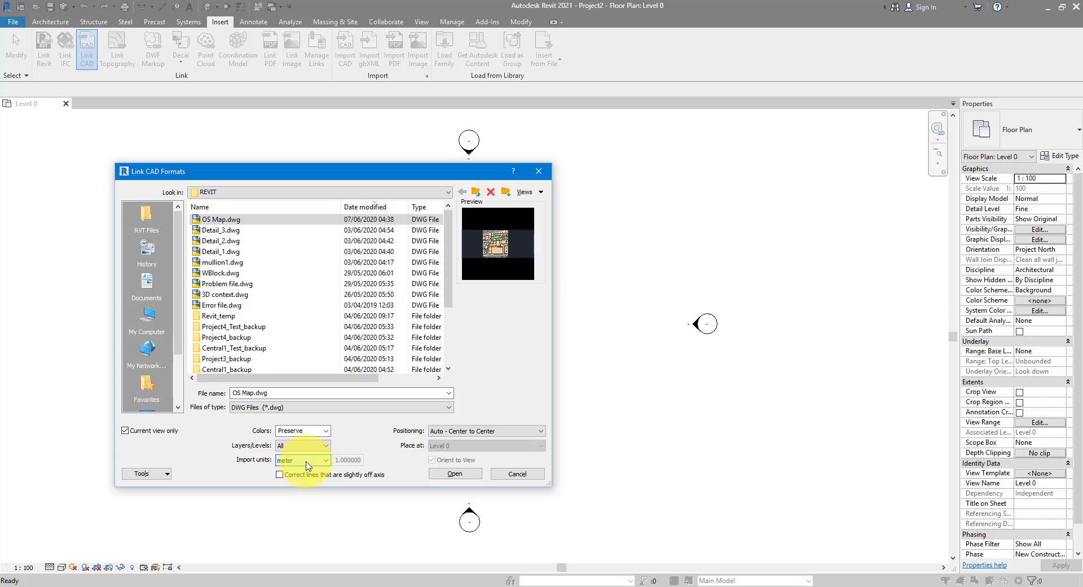
{"action": "left_click", "coordinate": [478, 431]}
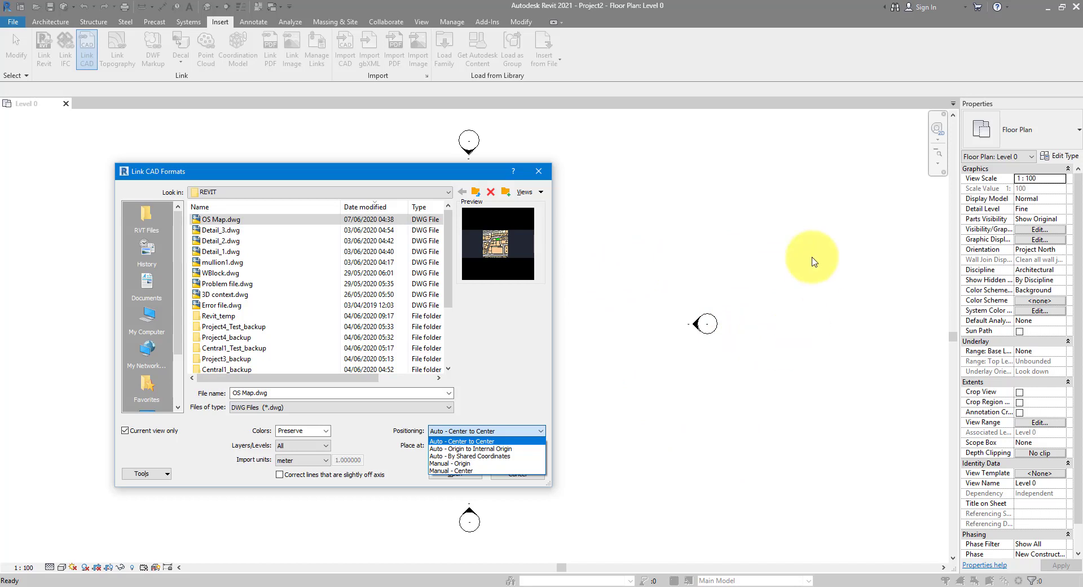
{"action": "left_click", "coordinate": [463, 441]}
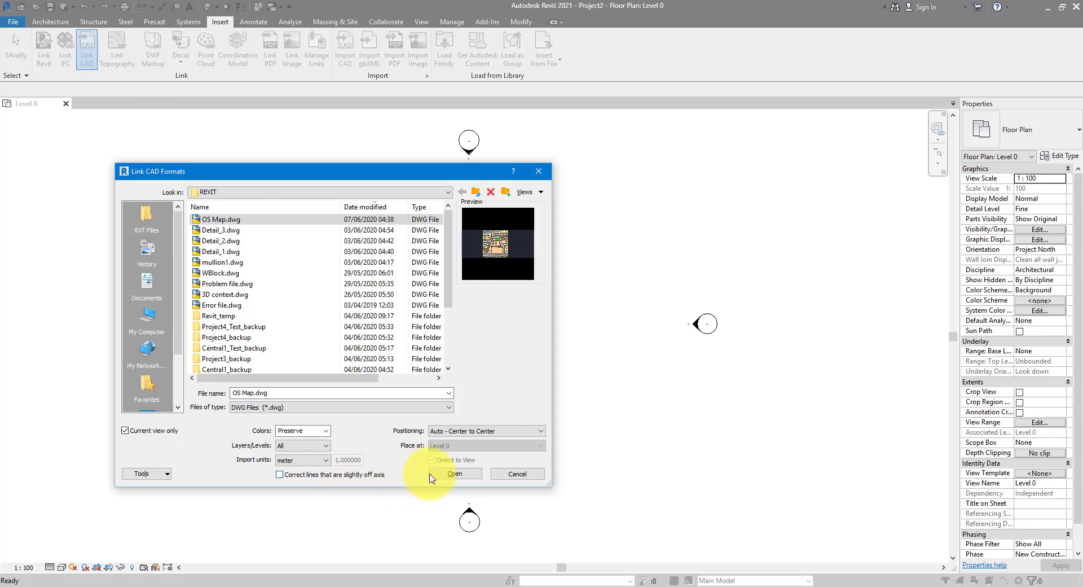
{"action": "left_click", "coordinate": [455, 474]}
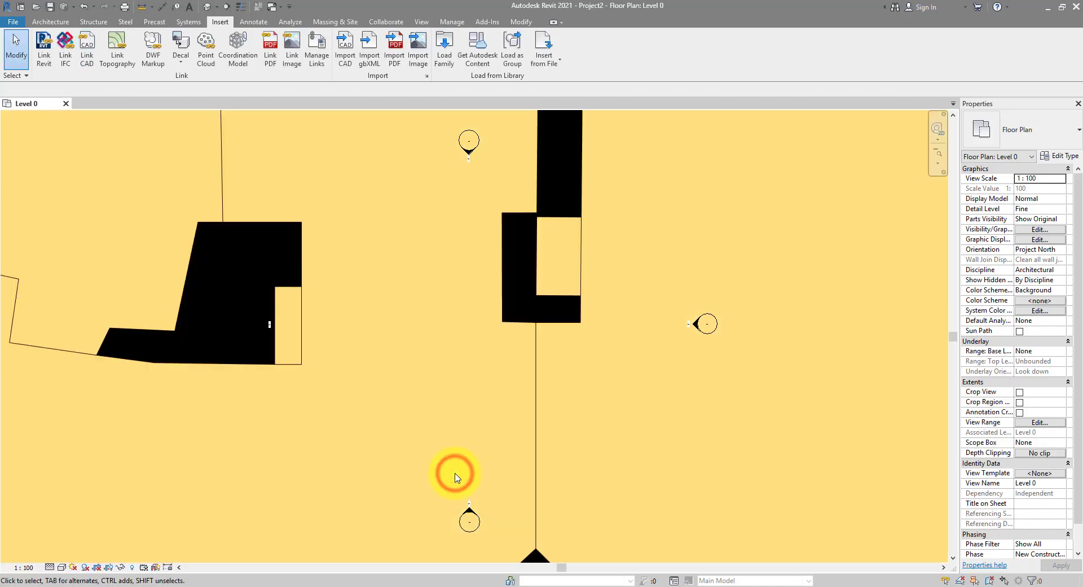
{"action": "scroll", "coordinate": [439, 347], "scroll_direction": "down", "scroll_amount": 3}
{"action": "scroll", "coordinate": [439, 346], "scroll_direction": "down", "scroll_amount": 5}
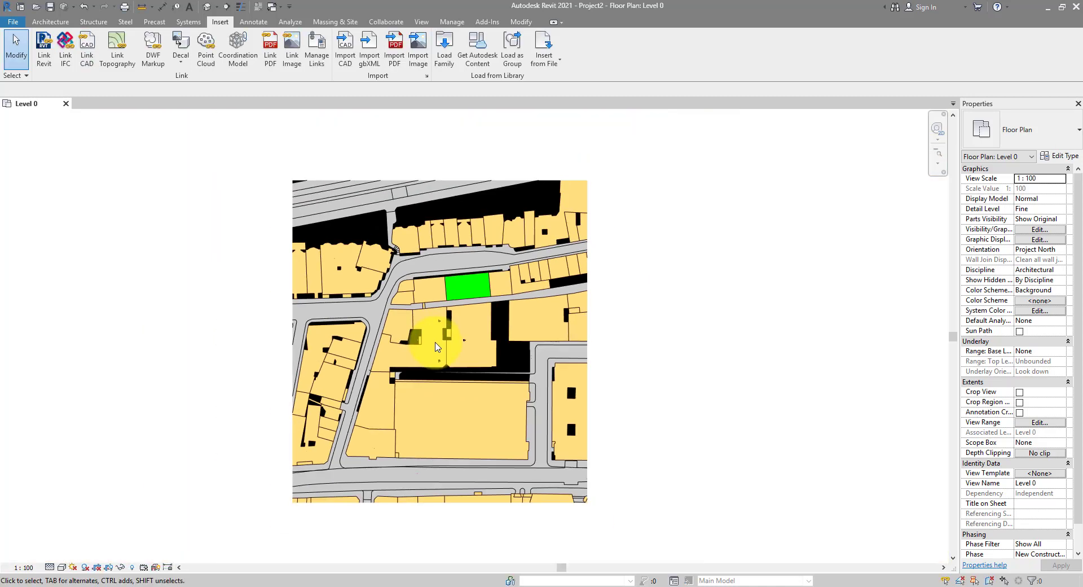
{"action": "left_click", "coordinate": [478, 296]}
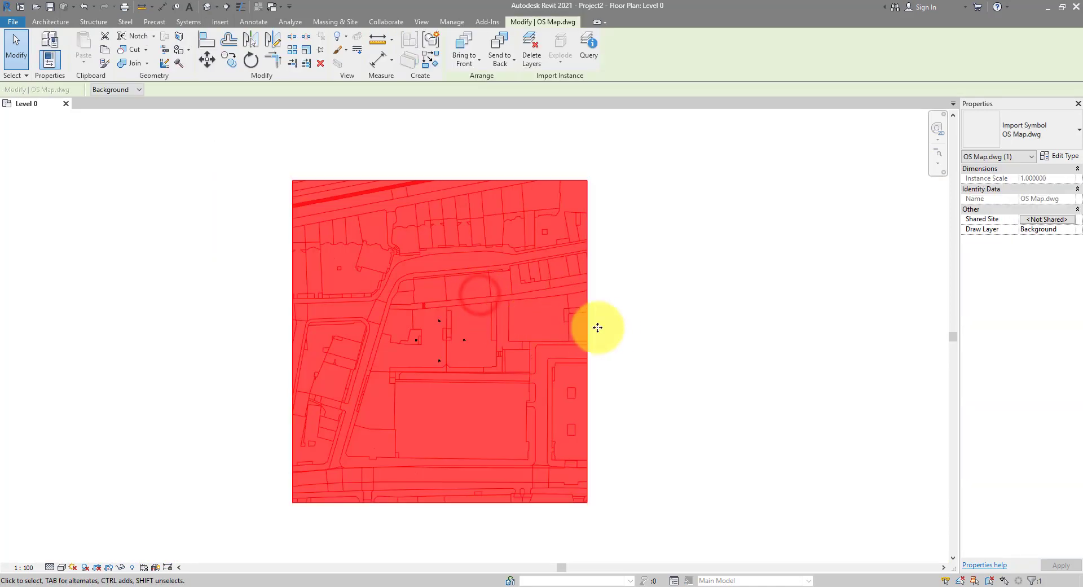
{"action": "left_click", "coordinate": [619, 325]}
{"action": "scroll", "coordinate": [466, 285], "scroll_direction": "up", "scroll_amount": 3}
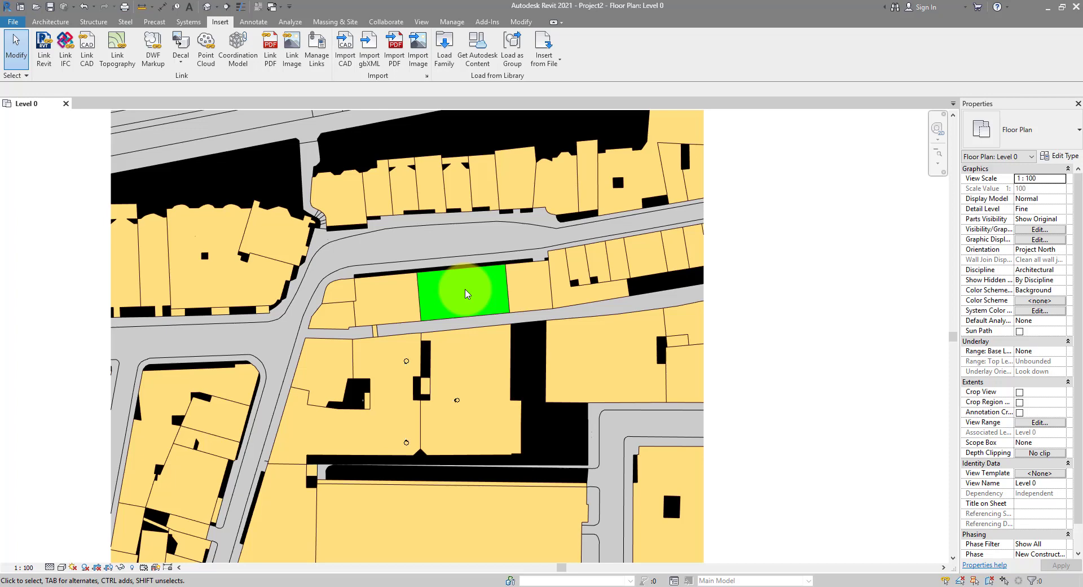
{"action": "left_click", "coordinate": [459, 265]}
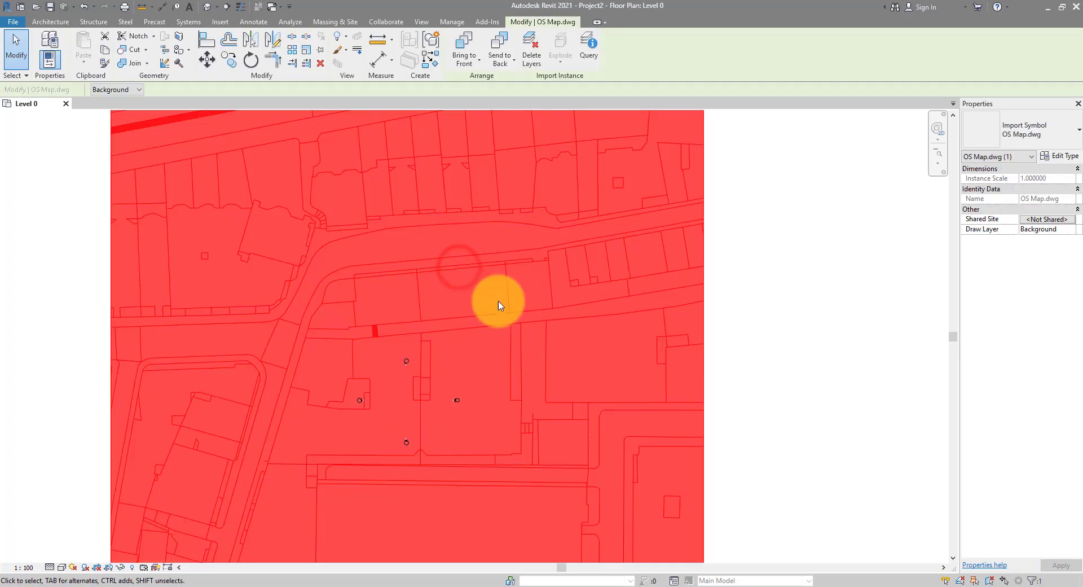
{"action": "left_click", "coordinate": [810, 326]}
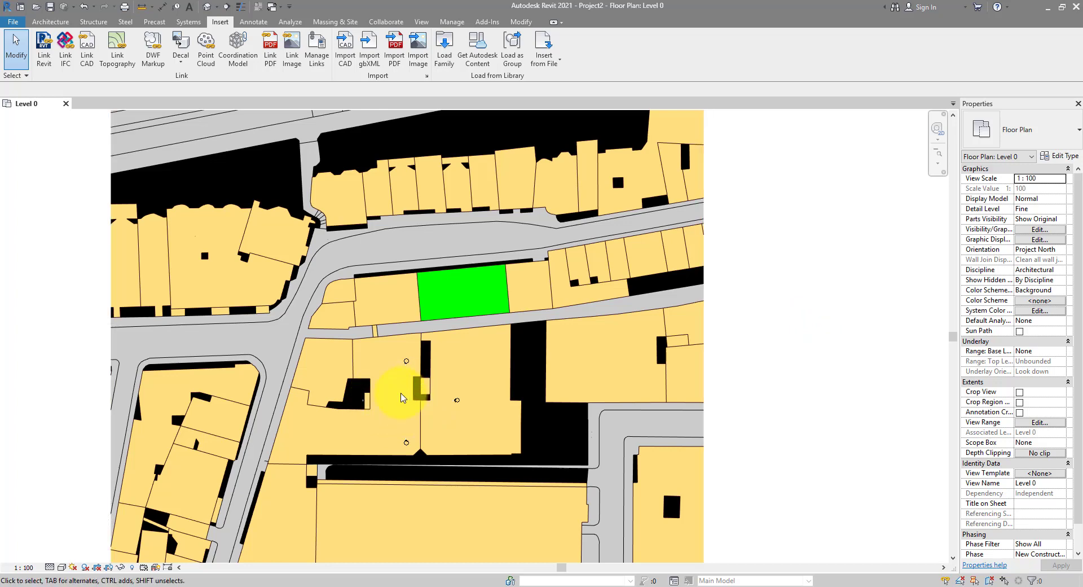
{"action": "key", "text": "v"}
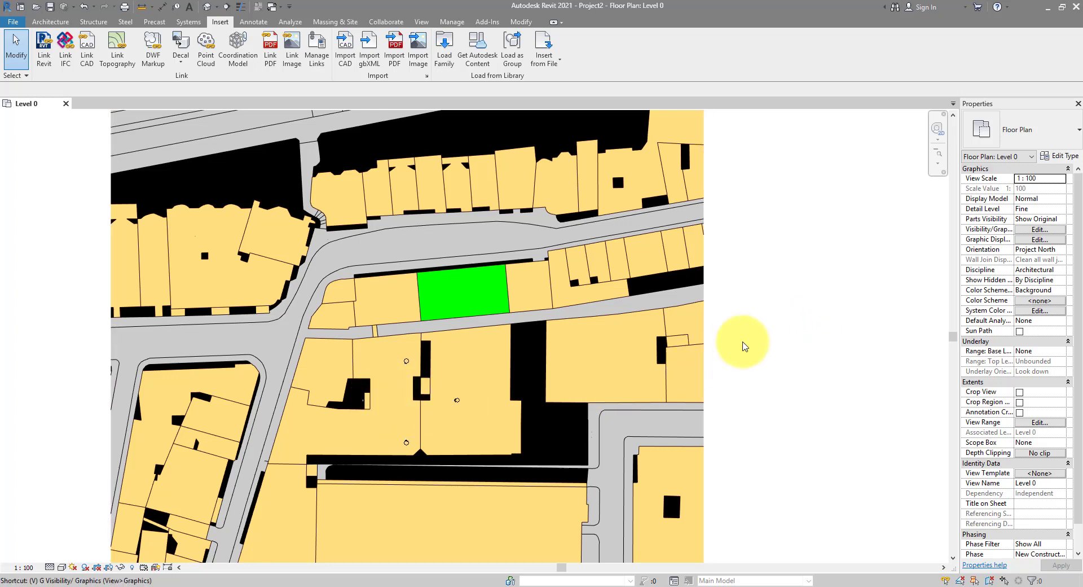
{"action": "key", "text": "g"}
{"action": "left_click", "coordinate": [751, 371]}
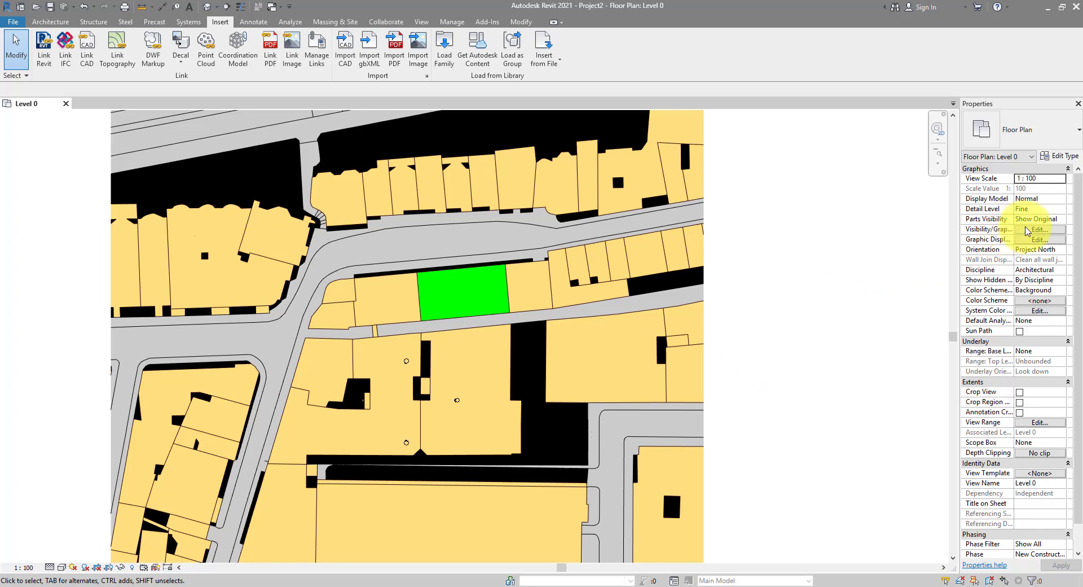
- Under Site in Visibility/Graphics, turn on Internal Origin, Project Base Point and Survey Point
{"action": "left_click", "coordinate": [1039, 229]}
{"action": "left_click", "coordinate": [514, 257]}
{"action": "scroll", "coordinate": [515, 258], "scroll_direction": "down", "scroll_amount": 2}
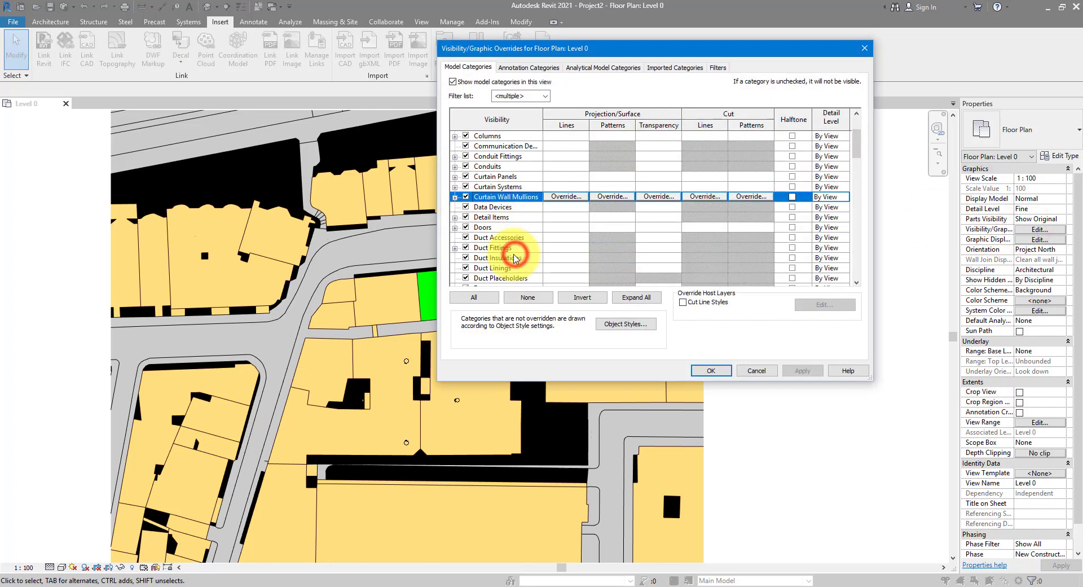
{"action": "scroll", "coordinate": [513, 258], "scroll_direction": "down", "scroll_amount": 12}
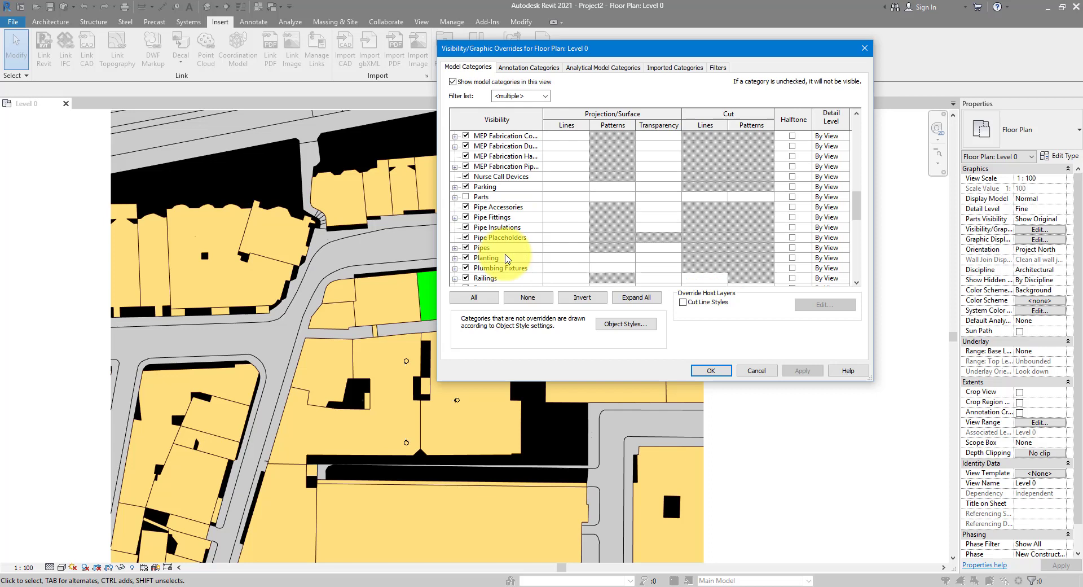
{"action": "scroll", "coordinate": [507, 259], "scroll_direction": "down", "scroll_amount": 4}
{"action": "left_click", "coordinate": [455, 278]}
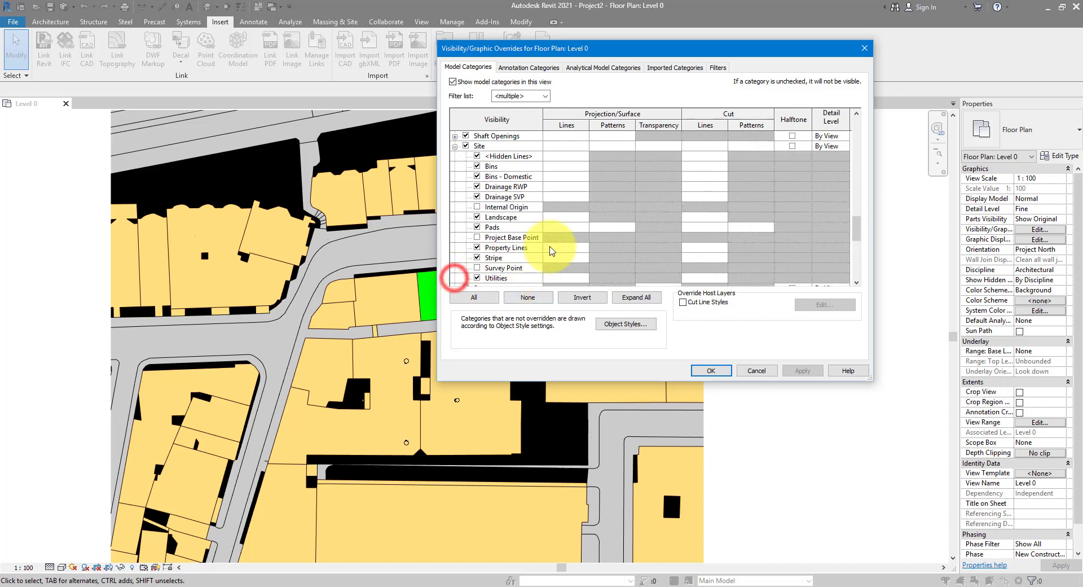
{"action": "left_click", "coordinate": [516, 209]}
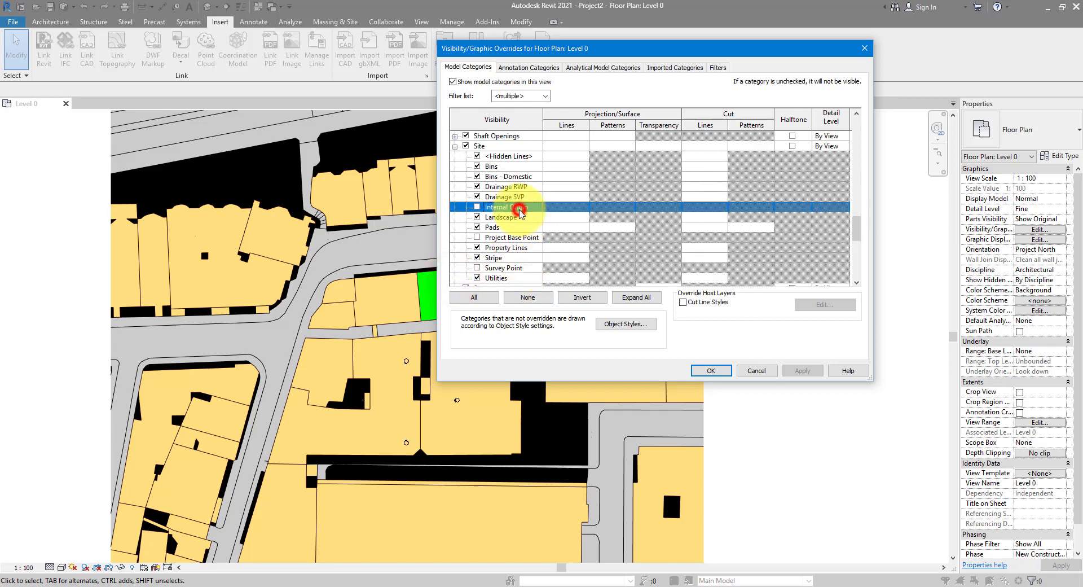
{"action": "left_click", "coordinate": [513, 208]}
{"action": "left_click", "coordinate": [515, 238]}
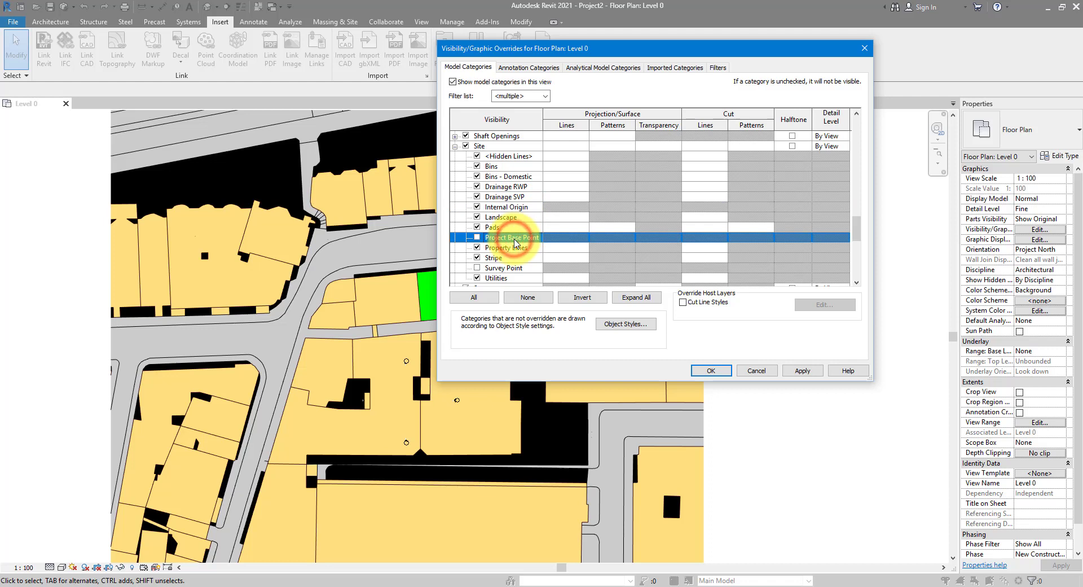
{"action": "left_click", "coordinate": [515, 239]}
{"action": "left_click", "coordinate": [503, 267]}
{"action": "left_click", "coordinate": [507, 269]}
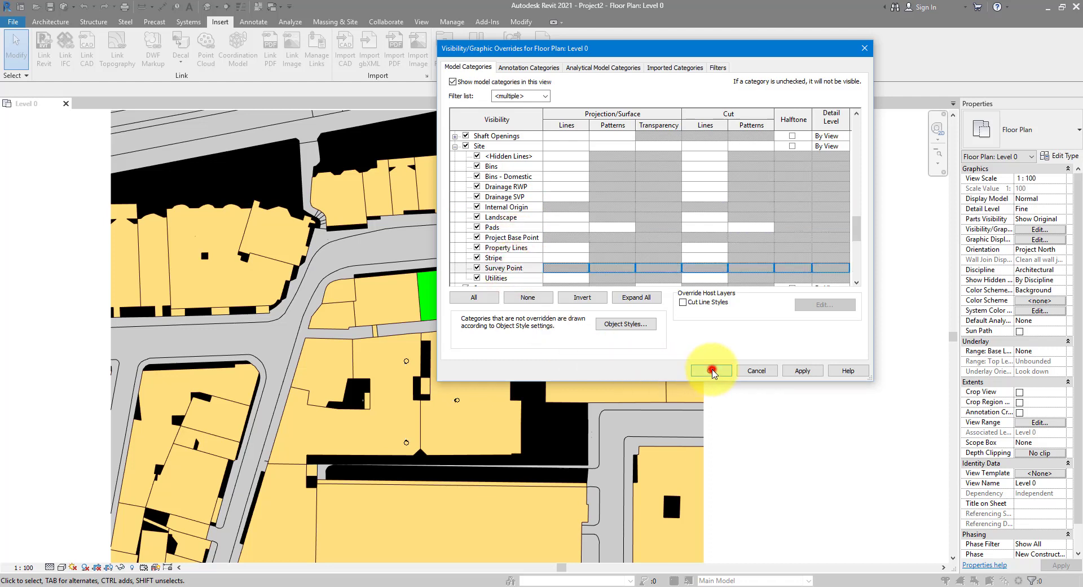
{"action": "left_click", "coordinate": [712, 370]}
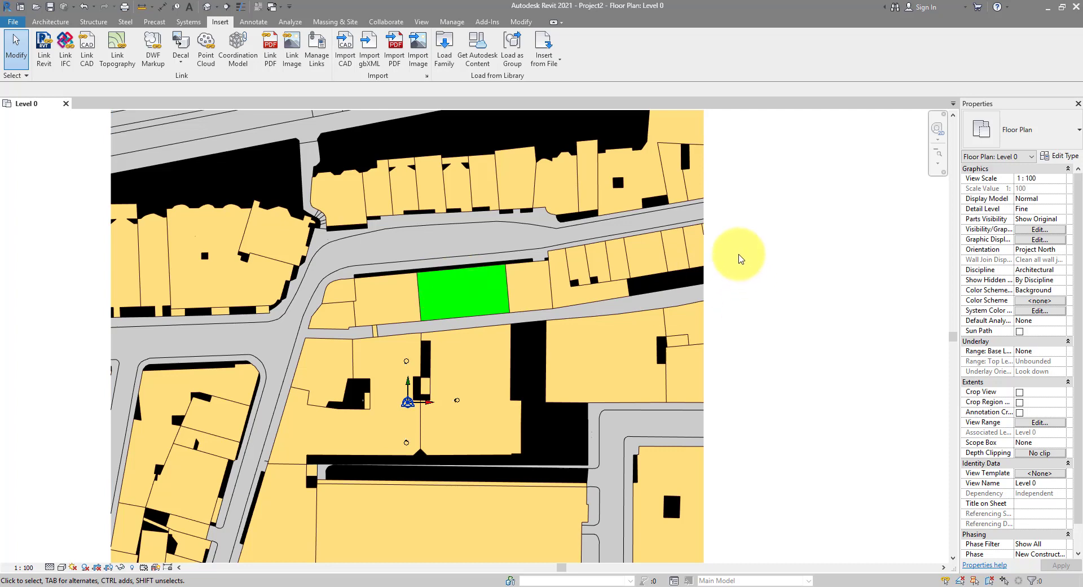
- Move the OS Map drawing from the green plot onto the internal origin
{"action": "left_click_drag", "start_coordinate": [745, 234], "coordinate": [637, 299]}
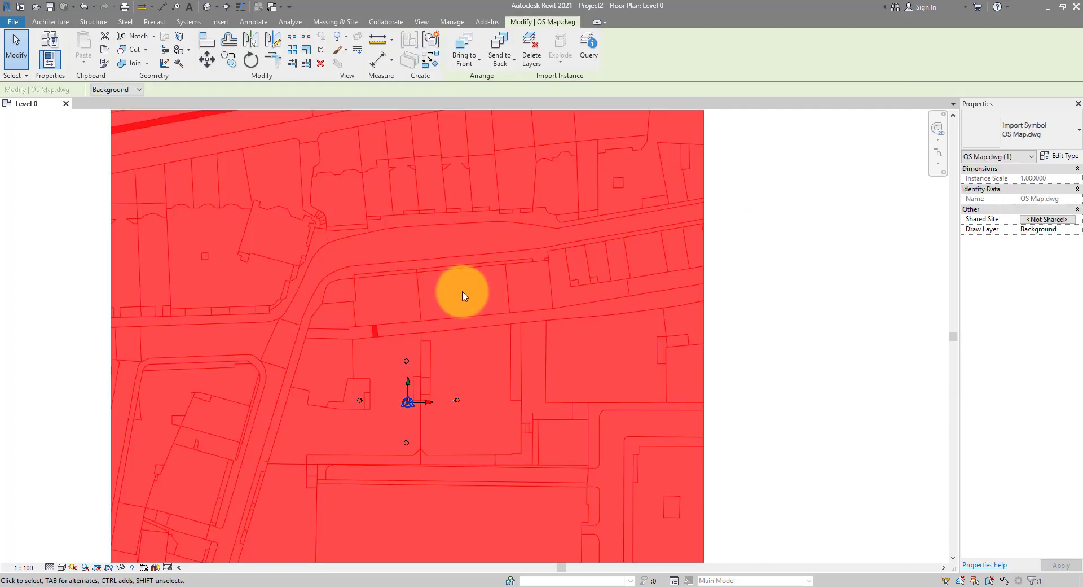
{"action": "left_click", "coordinate": [207, 60]}
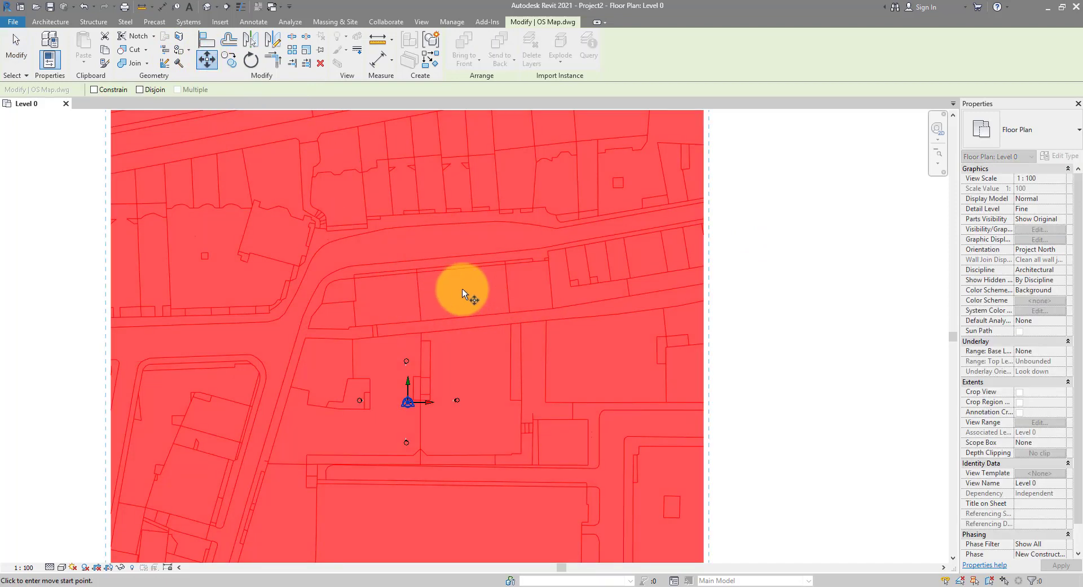
{"action": "left_click", "coordinate": [462, 289]}
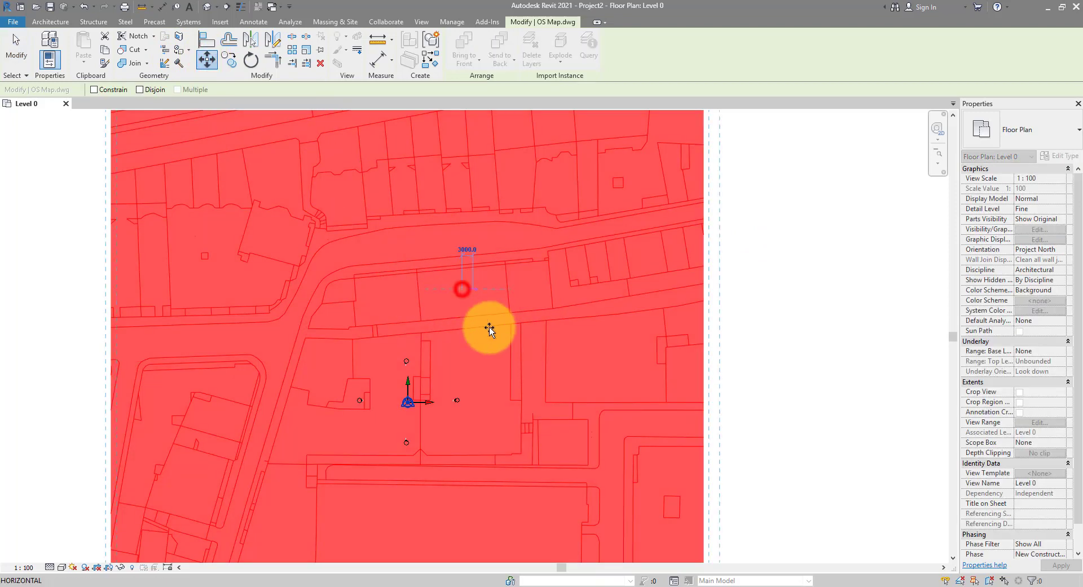
{"action": "left_click", "coordinate": [409, 403]}
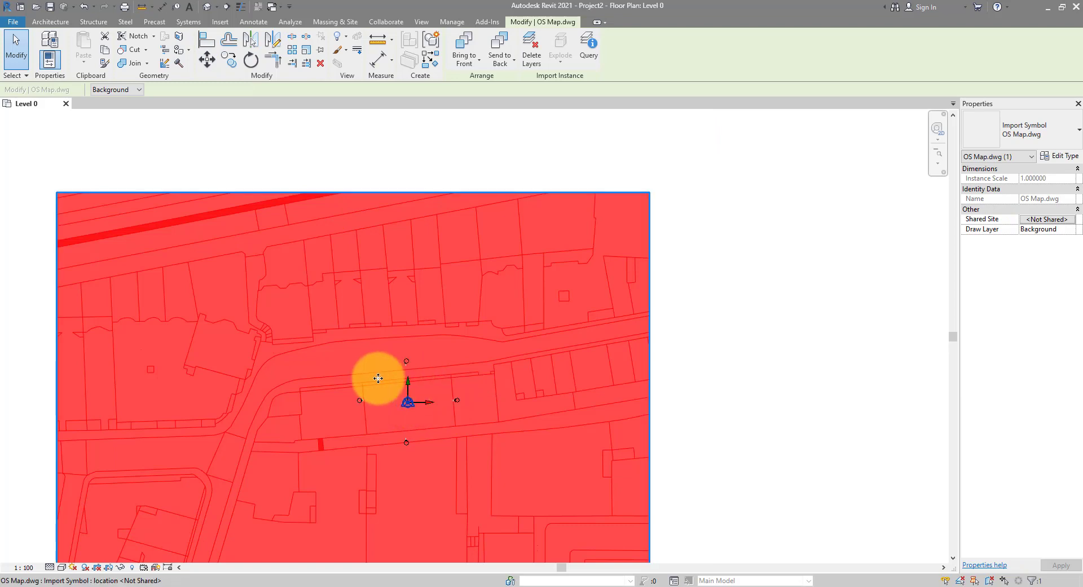
{"action": "left_click", "coordinate": [709, 402]}
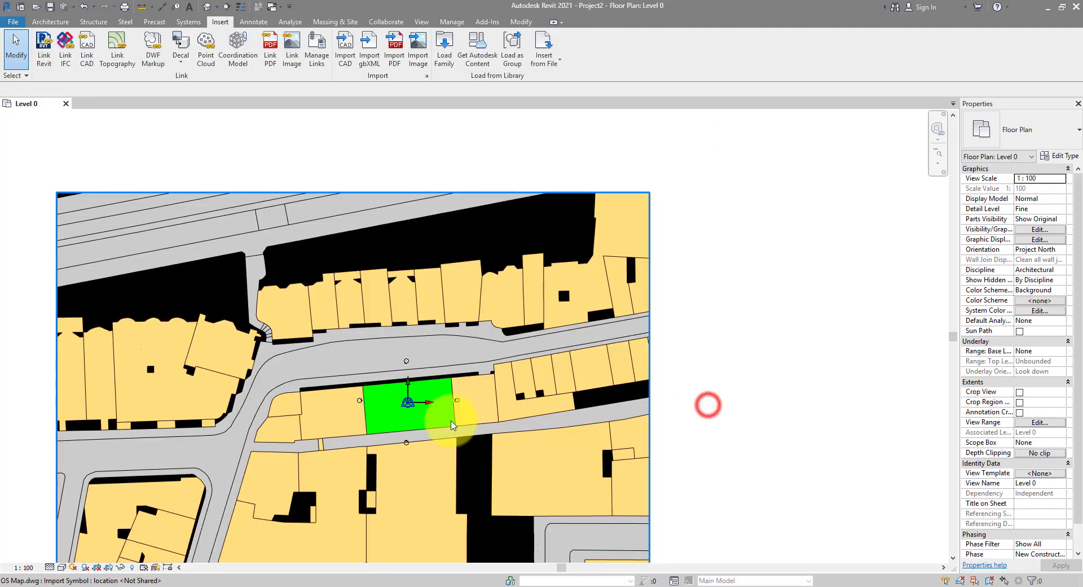
- Select the Project Base Point to check its values
{"action": "scroll", "coordinate": [402, 423], "scroll_direction": "up", "scroll_amount": 3}
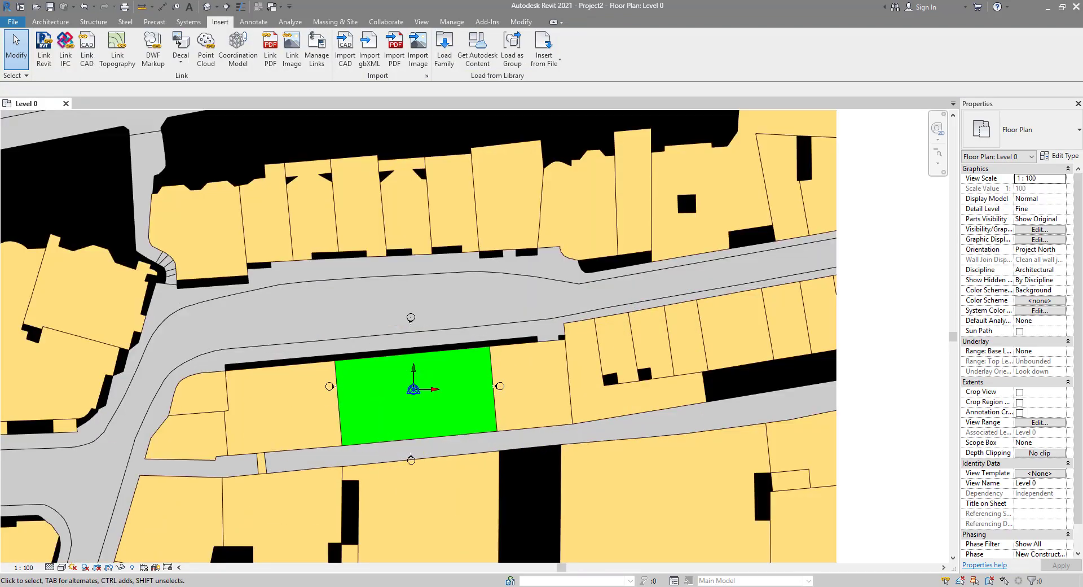
{"action": "left_click", "coordinate": [449, 386]}
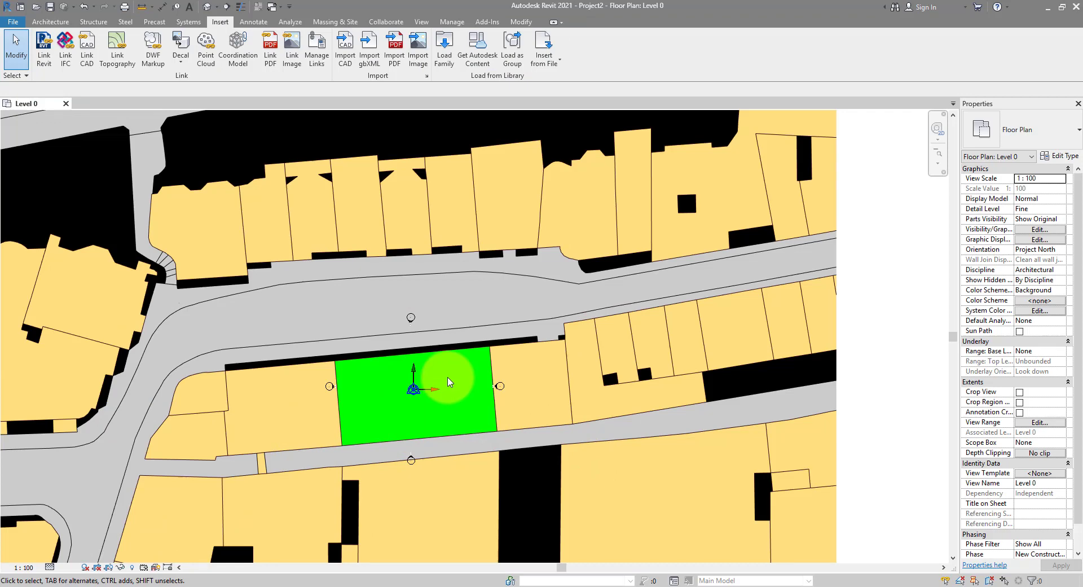
{"action": "left_click", "coordinate": [413, 389]}
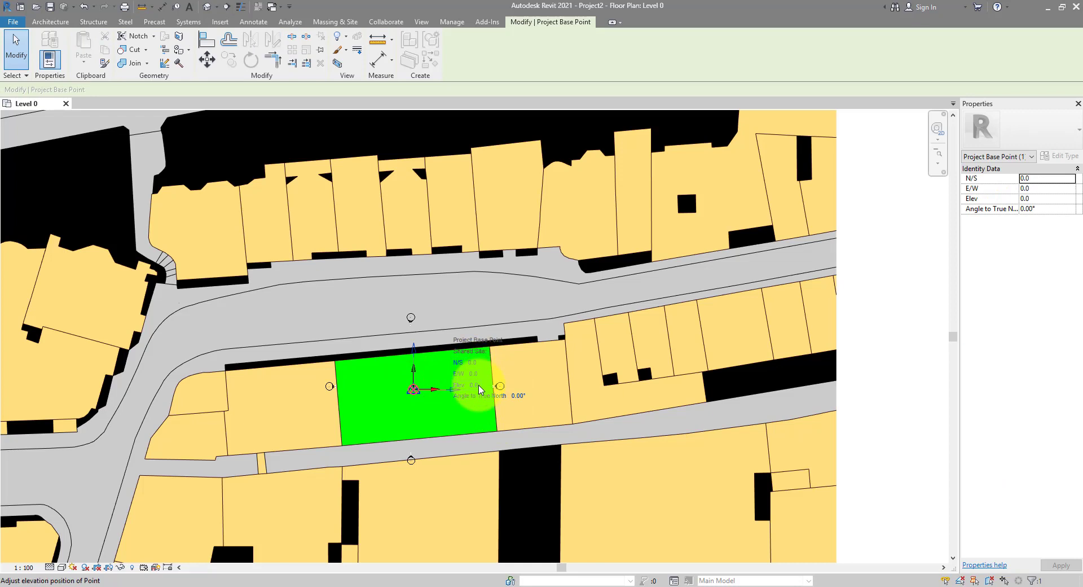
- Acquire shared coordinates from the linked OS Map drawing
{"action": "left_click", "coordinate": [863, 357]}
{"action": "scroll", "coordinate": [795, 356], "scroll_direction": "down", "scroll_amount": 2}
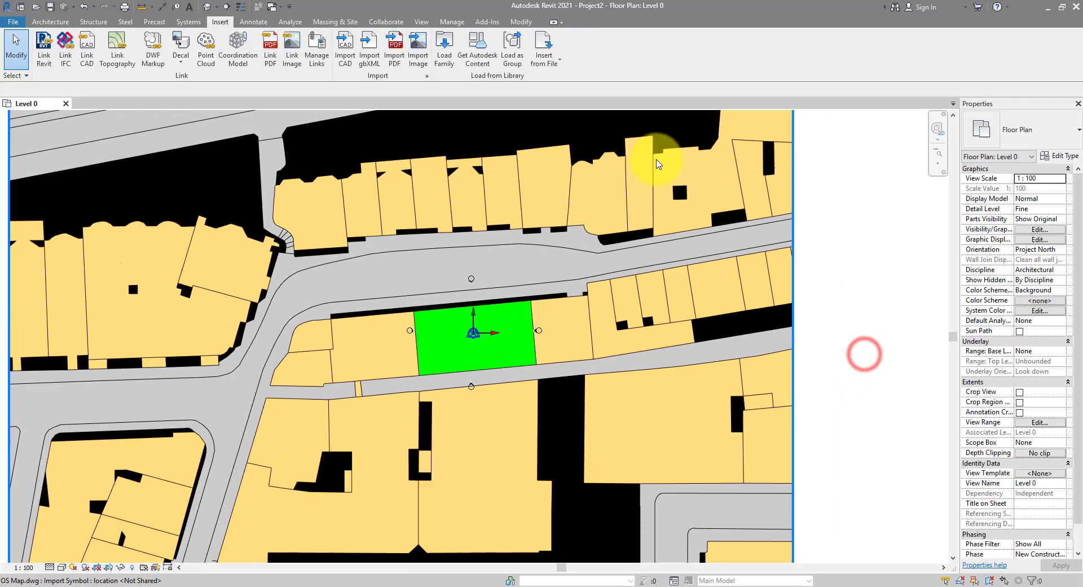
{"action": "middle_click_drag", "start_coordinate": [649, 157], "coordinate": [623, 242]}
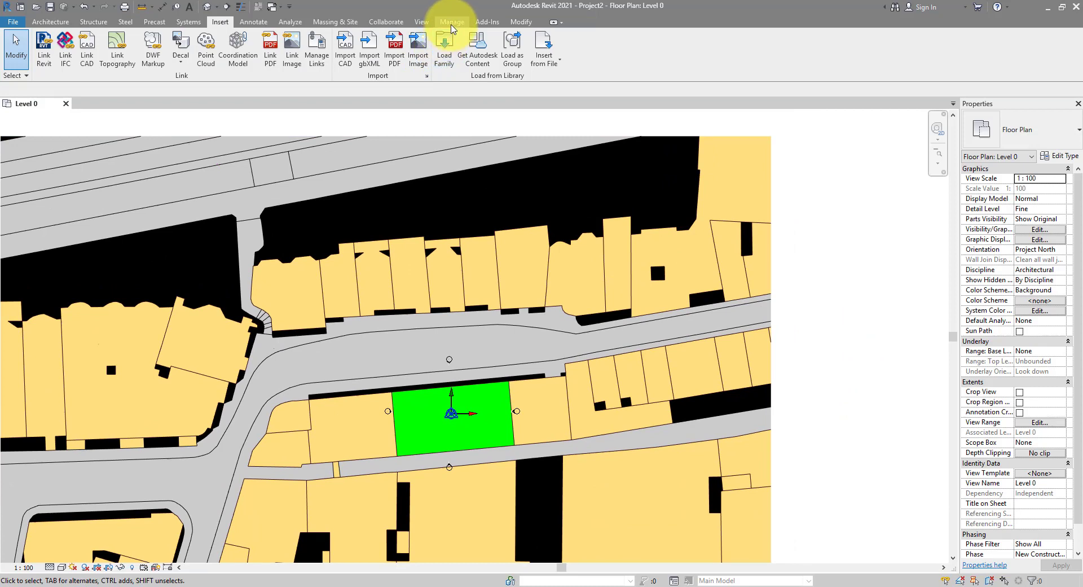
{"action": "left_click", "coordinate": [452, 21]}
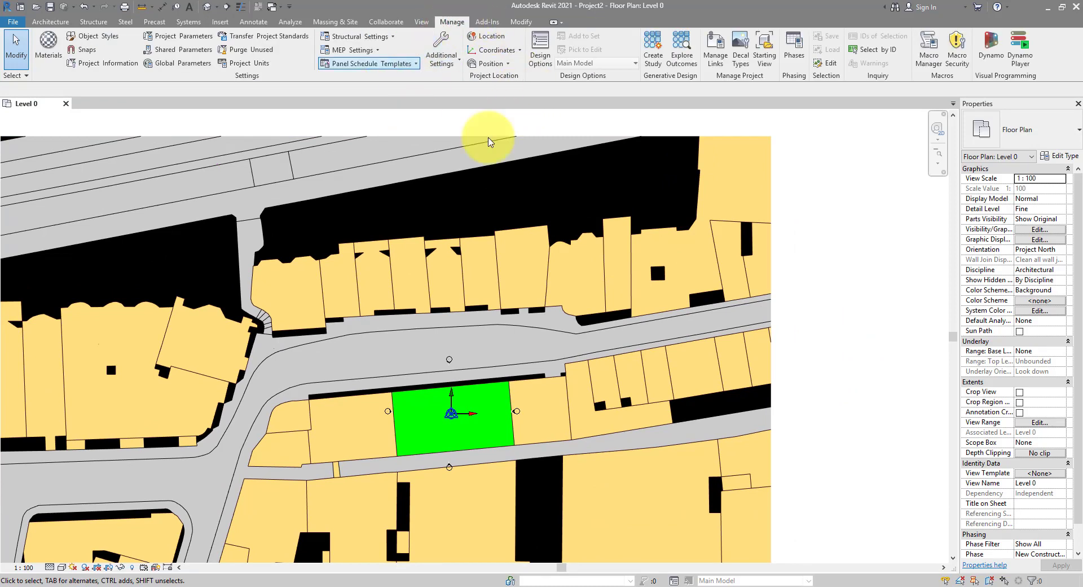
{"action": "left_click", "coordinate": [513, 51]}
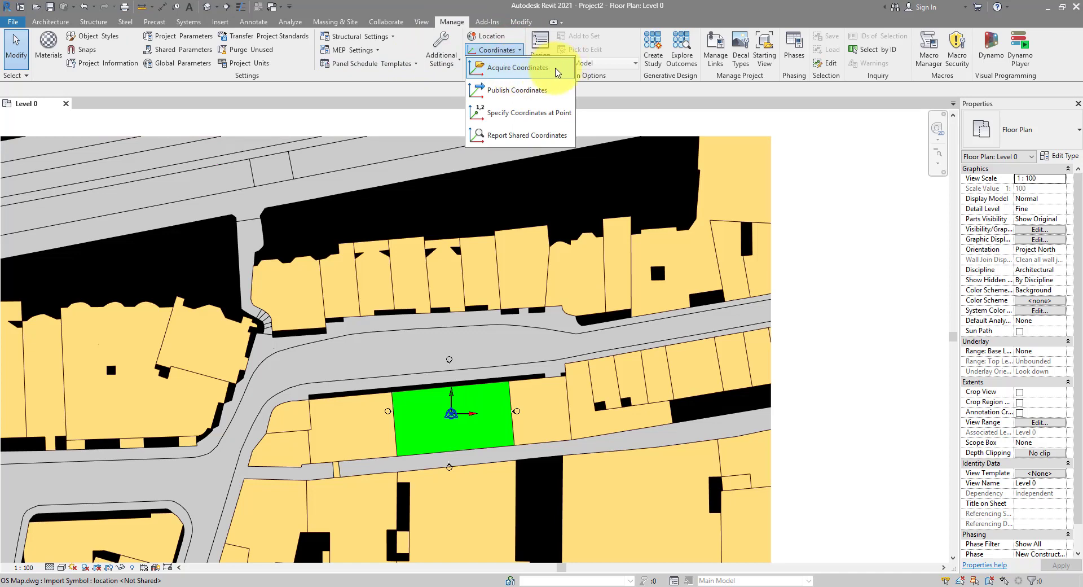
{"action": "left_click", "coordinate": [557, 68]}
{"action": "scroll", "coordinate": [660, 264], "scroll_direction": "down", "scroll_amount": 3}
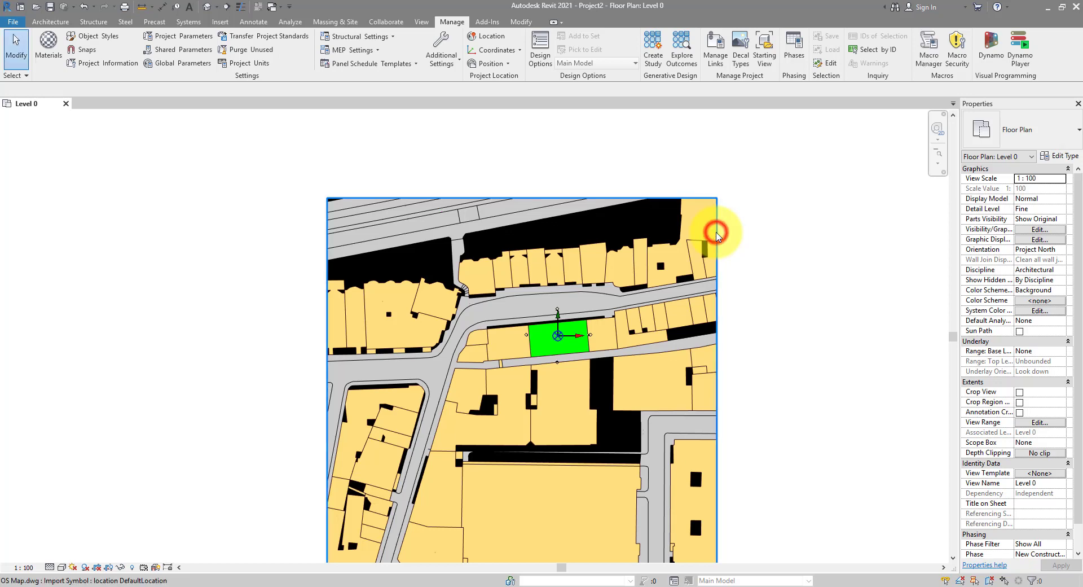
{"action": "left_click", "coordinate": [714, 236]}
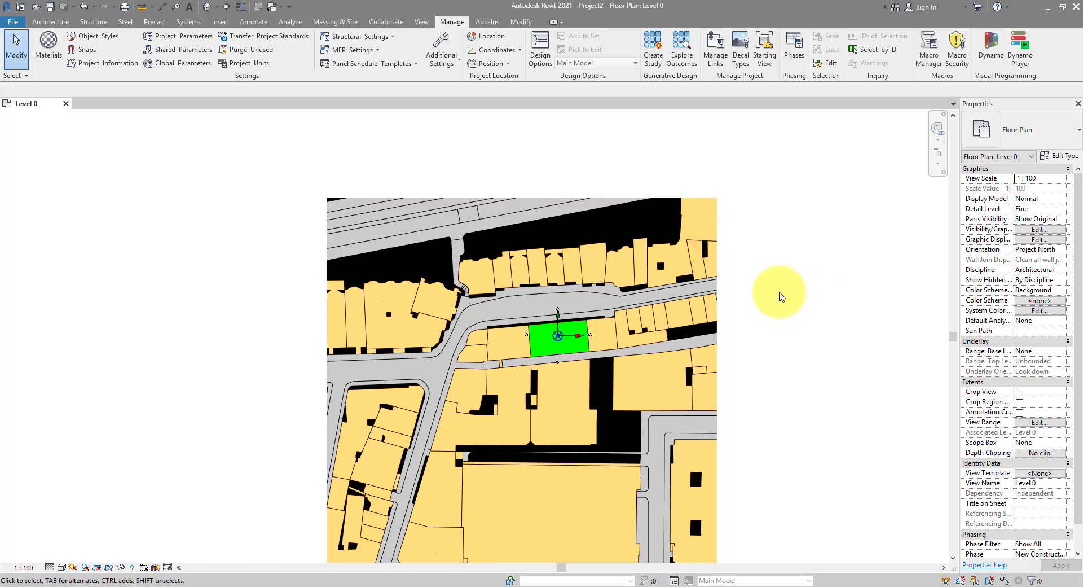
- Zoom to fit the plan, showing the survey point apart from the project base point
{"action": "scroll", "coordinate": [564, 337], "scroll_direction": "up", "scroll_amount": 5}
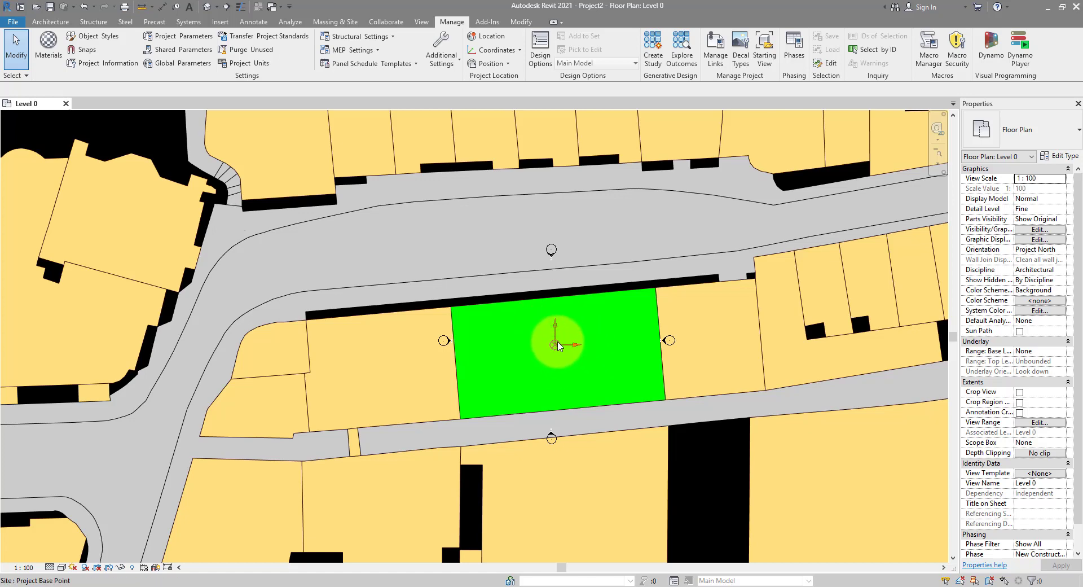
{"action": "scroll", "coordinate": [557, 346], "scroll_direction": "down", "scroll_amount": 3}
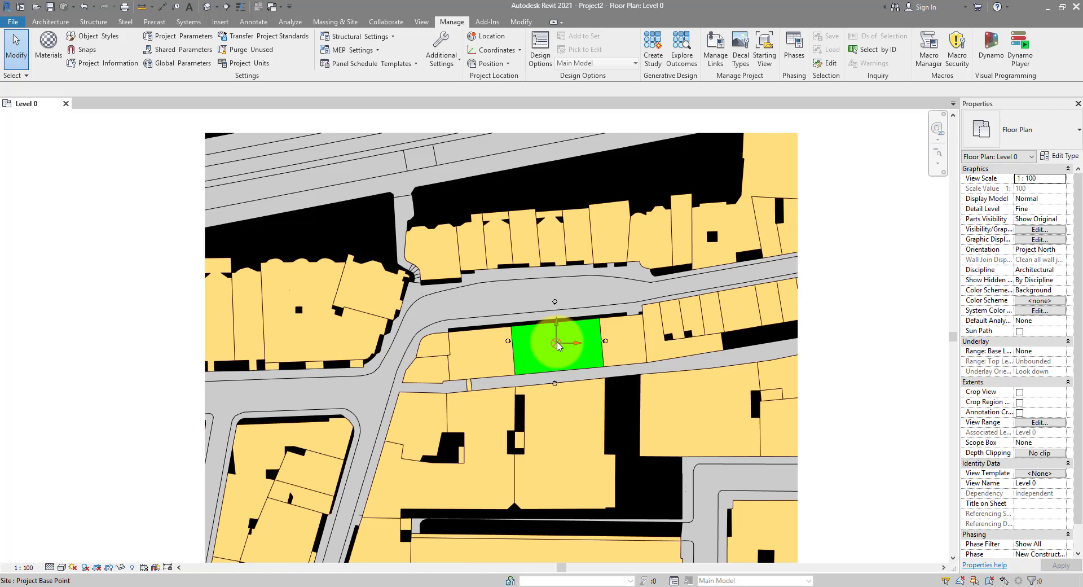
{"action": "right_click", "coordinate": [830, 249]}
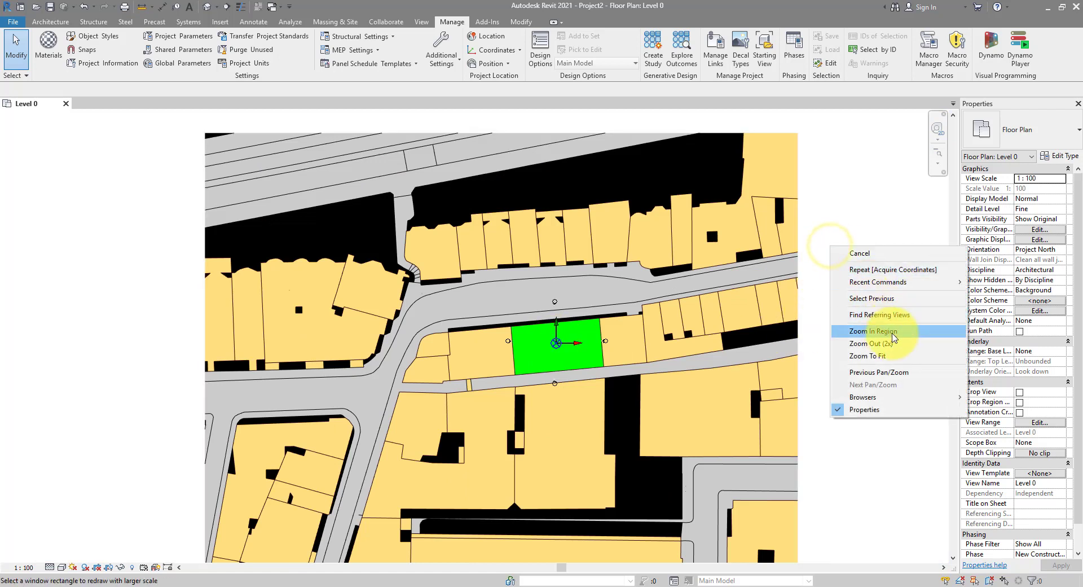
{"action": "left_click", "coordinate": [902, 355]}
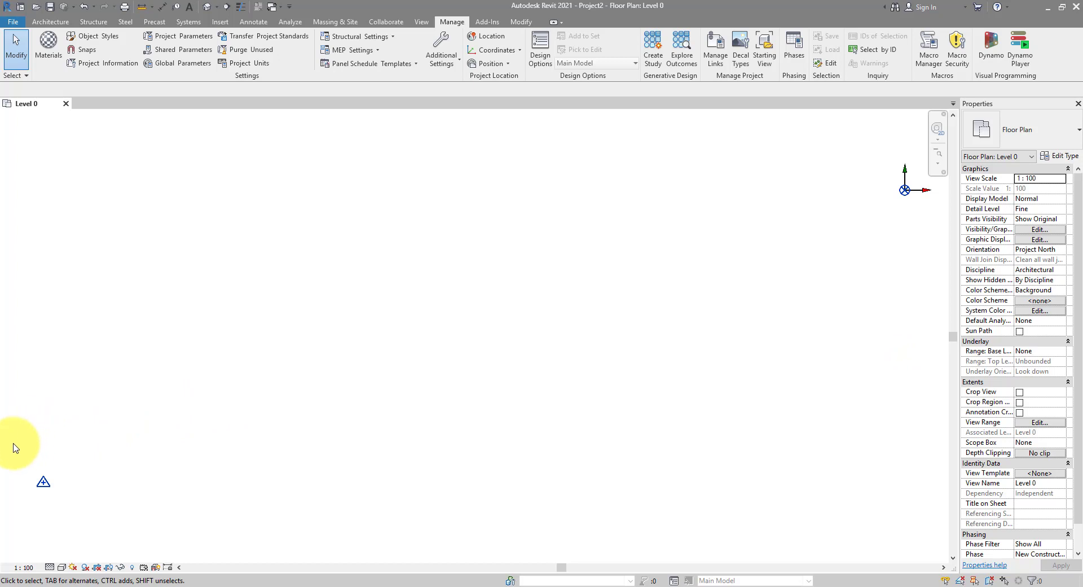
- Deselect the survey point and bring up Visibility/Graphic Overrides for Floor Plan: Level 0 via VG
{"action": "left_click_drag", "start_coordinate": [16, 439], "coordinate": [79, 515]}
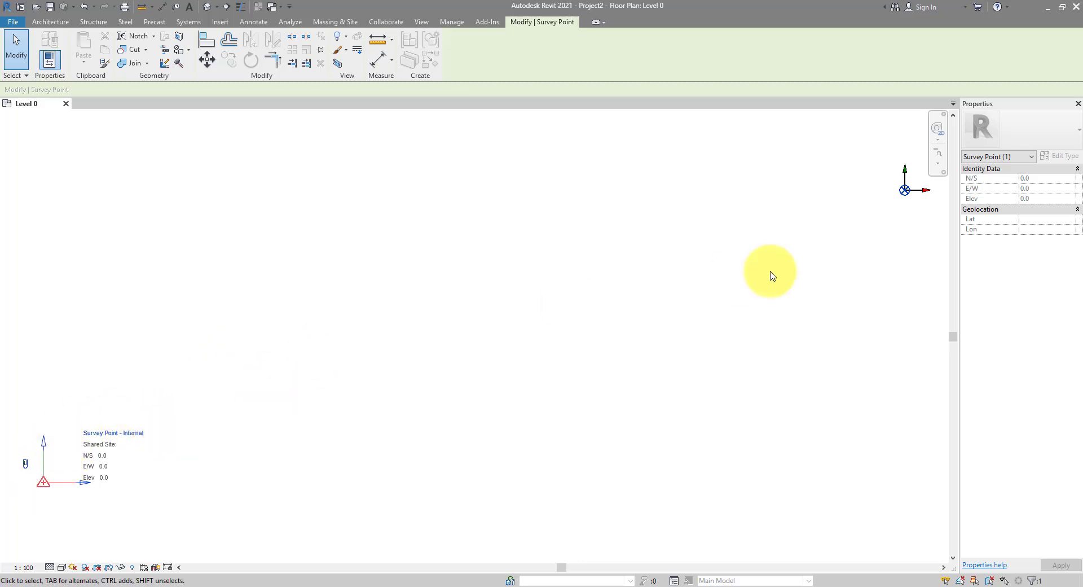
{"action": "left_click", "coordinate": [240, 312]}
{"action": "key", "text": "v"}
{"action": "key", "text": "v"}
{"action": "left_click_drag", "start_coordinate": [621, 59], "coordinate": [381, 157]}
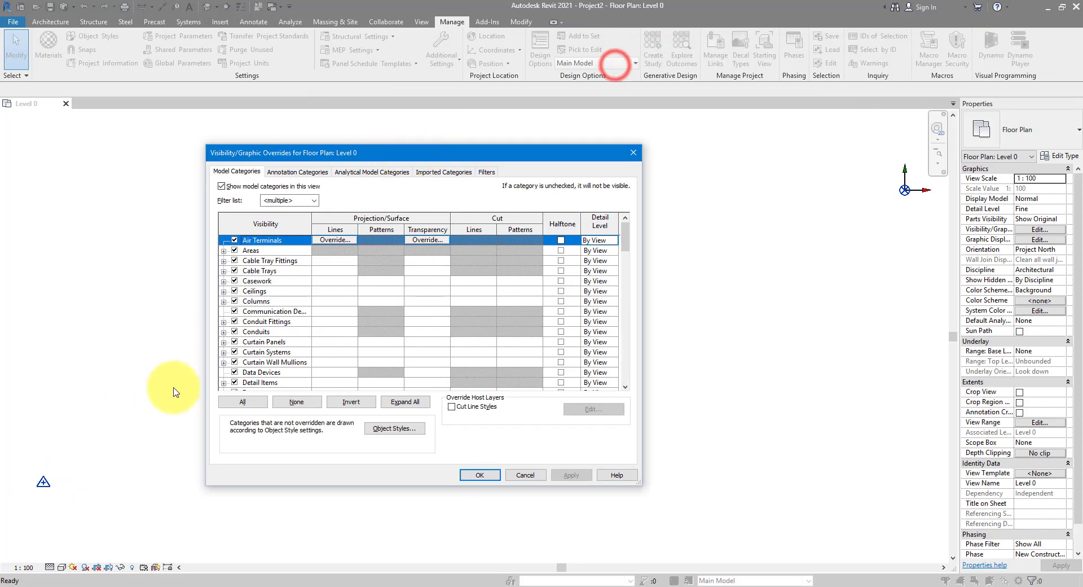
- In Model Categories, expand Site and uncheck its Survey Point subcategory
{"action": "left_click", "coordinate": [279, 302]}
{"action": "key", "text": "s"}
{"action": "key", "text": "i"}
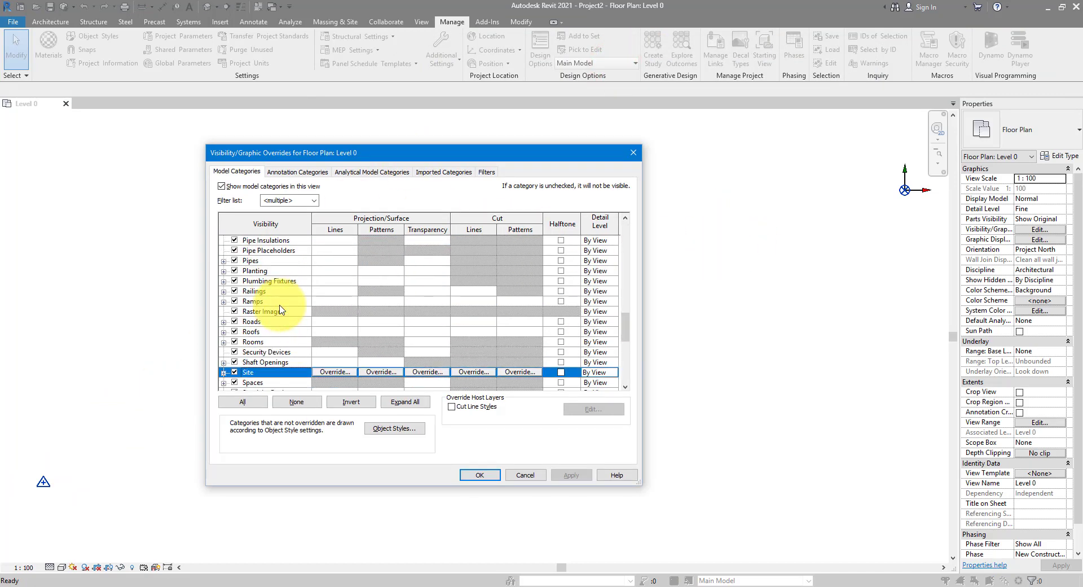
{"action": "scroll", "coordinate": [265, 327], "scroll_direction": "down", "scroll_amount": 2}
{"action": "left_click", "coordinate": [223, 331]}
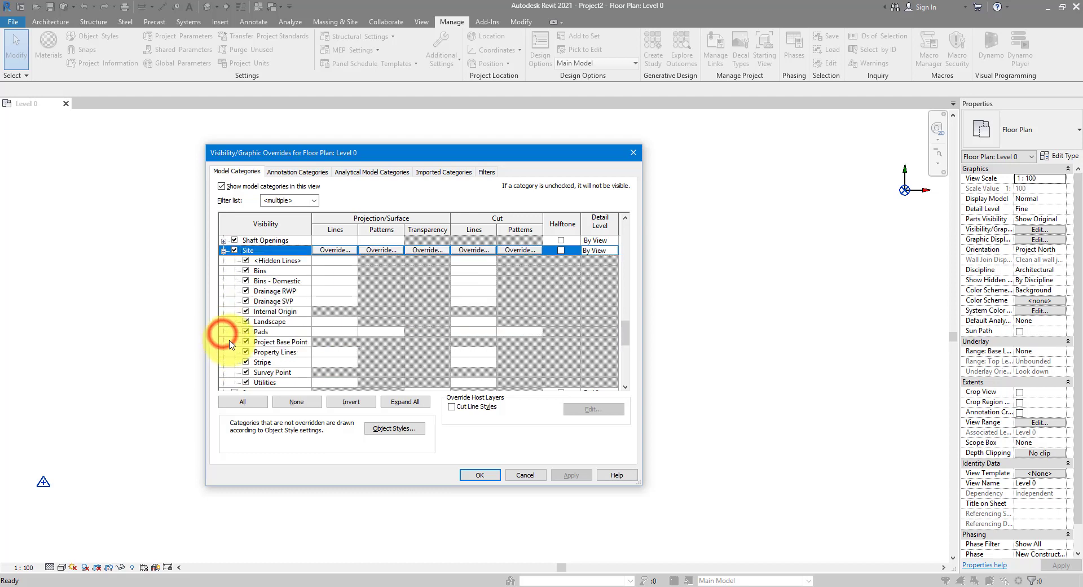
{"action": "left_click", "coordinate": [274, 373]}
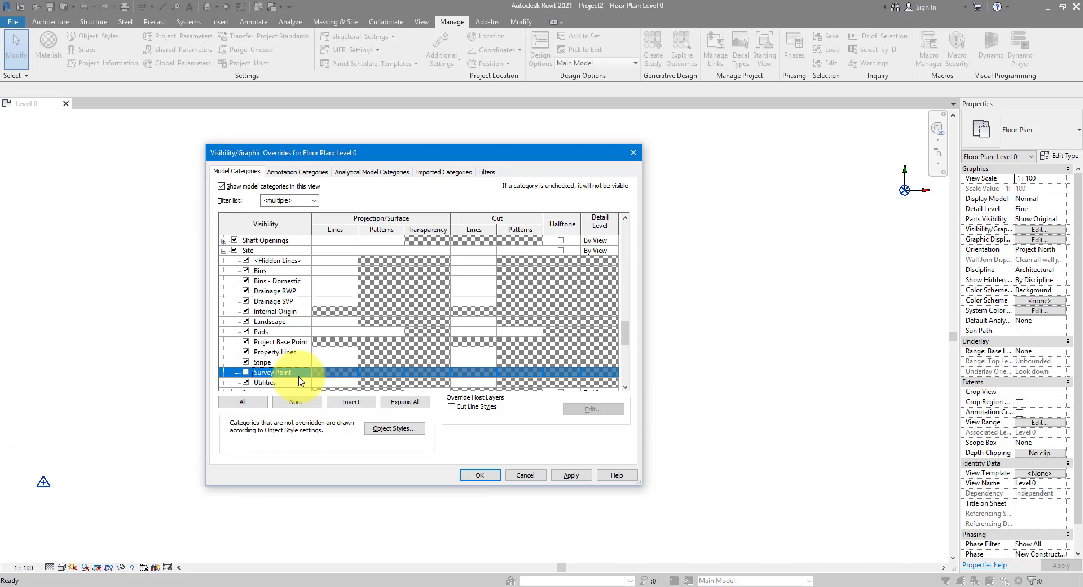
- Apply the overrides and zoom the Level 0 plan to fit the whole site
{"action": "left_click", "coordinate": [478, 474]}
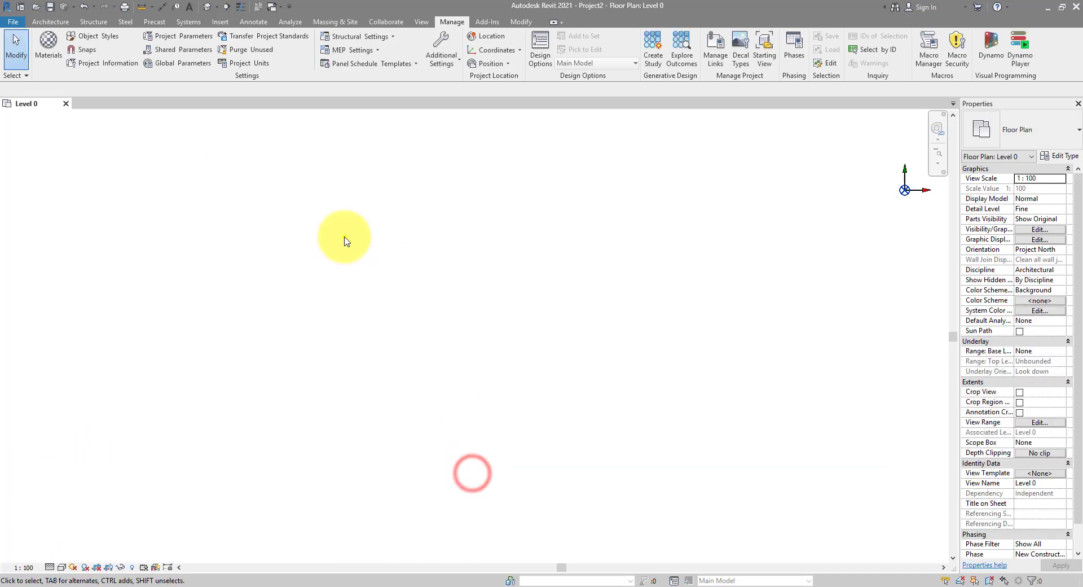
{"action": "right_click", "coordinate": [347, 244]}
{"action": "left_click", "coordinate": [394, 346]}
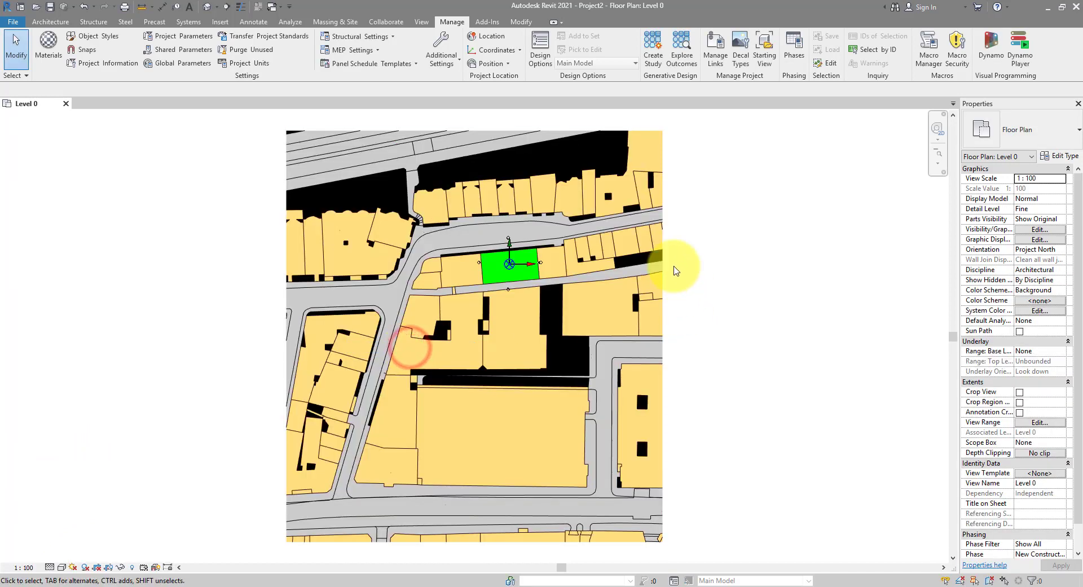
{"action": "scroll", "coordinate": [563, 194], "scroll_direction": "up", "scroll_amount": 5}
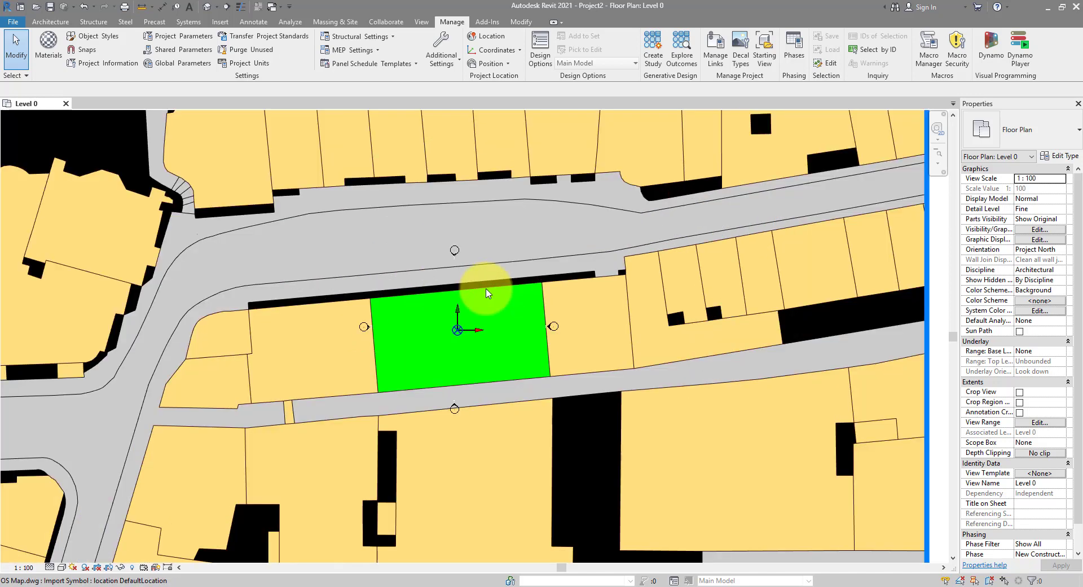
- Select the project base point to read its N/S and E/W shared coordinates in Properties
{"action": "left_click", "coordinate": [458, 336]}
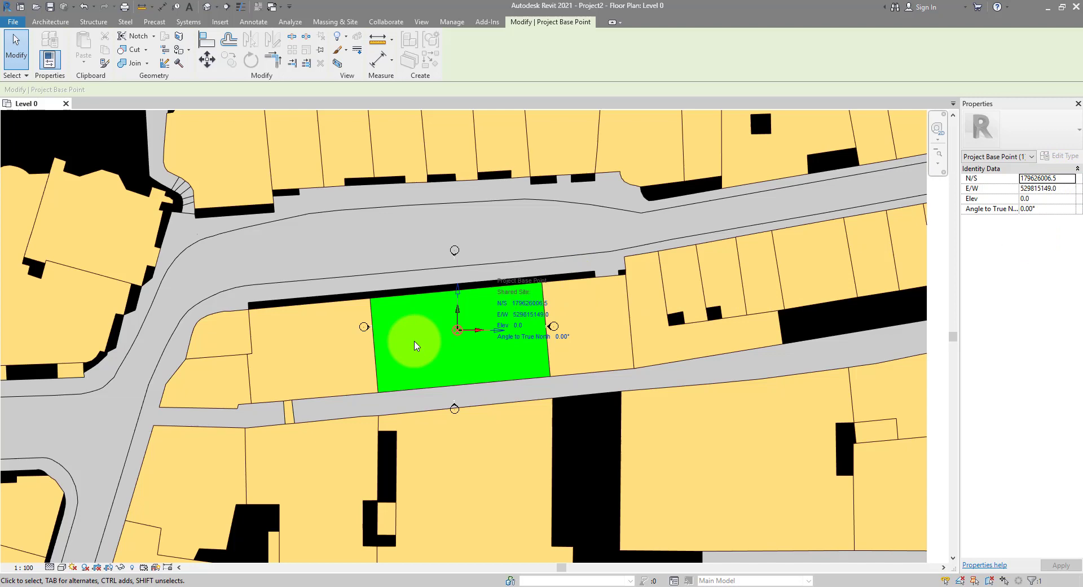
{"action": "scroll", "coordinate": [416, 340], "scroll_direction": "down", "scroll_amount": 2}
{"action": "left_click", "coordinate": [748, 260]}
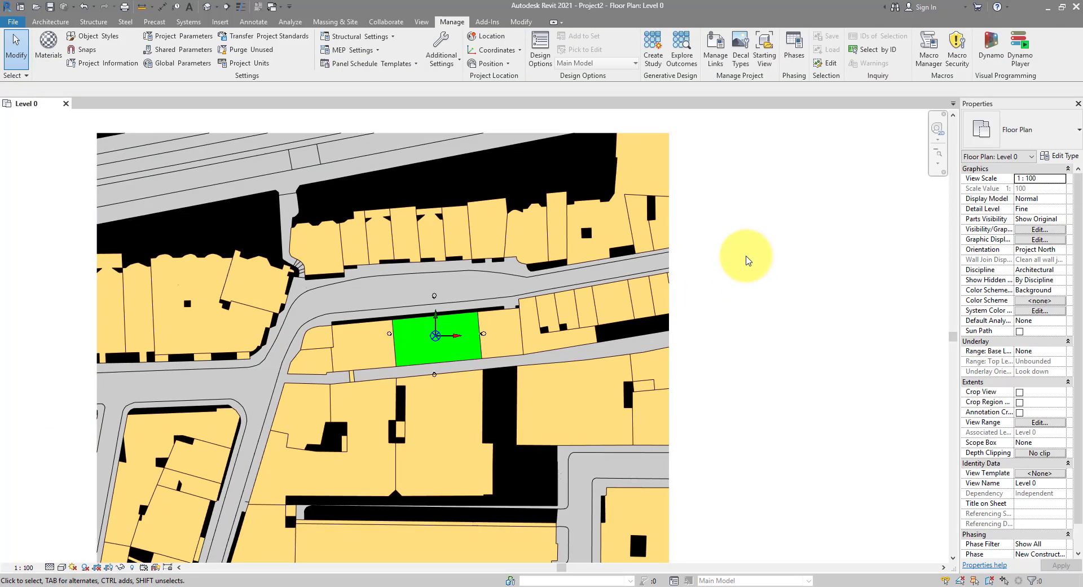
{"action": "scroll", "coordinate": [437, 330], "scroll_direction": "up", "scroll_amount": 2}
{"action": "scroll", "coordinate": [438, 330], "scroll_direction": "down", "scroll_amount": 3}
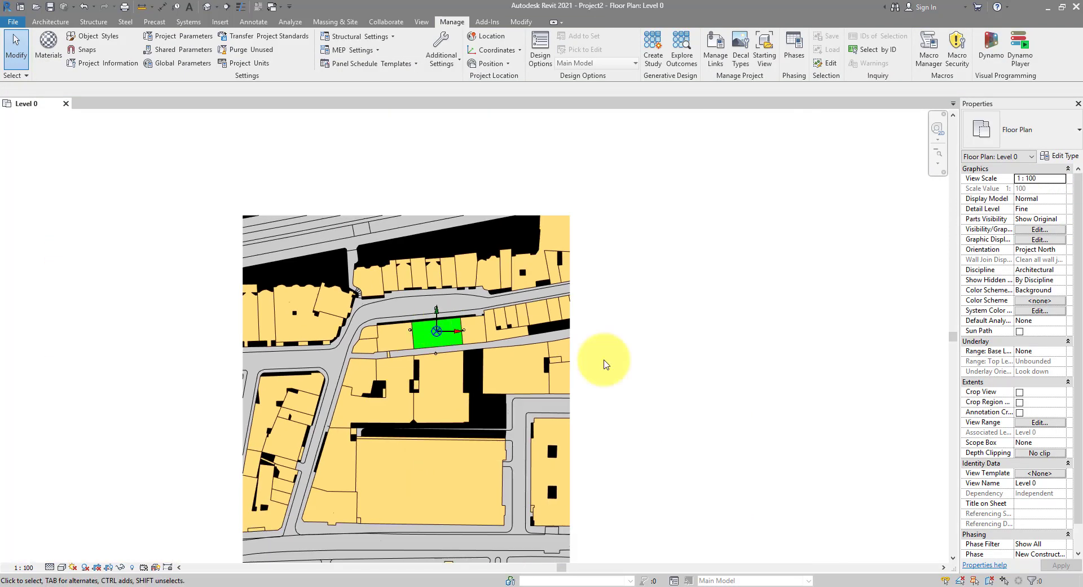
{"action": "middle_click_drag", "start_coordinate": [592, 357], "coordinate": [653, 310]}
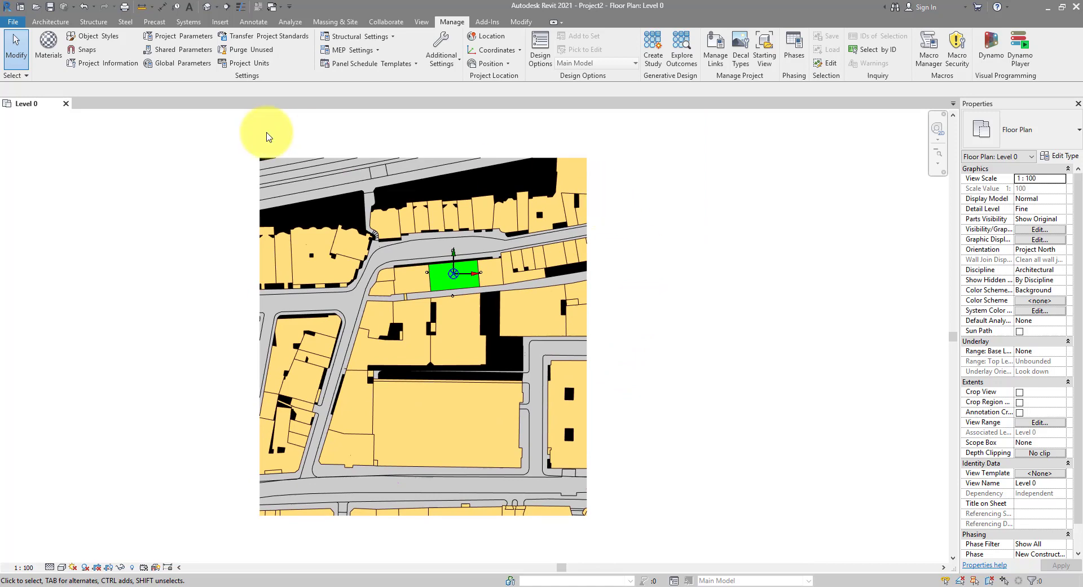
{"action": "scroll", "coordinate": [459, 264], "scroll_direction": "up", "scroll_amount": 3}
{"action": "scroll", "coordinate": [460, 264], "scroll_direction": "up", "scroll_amount": 2}
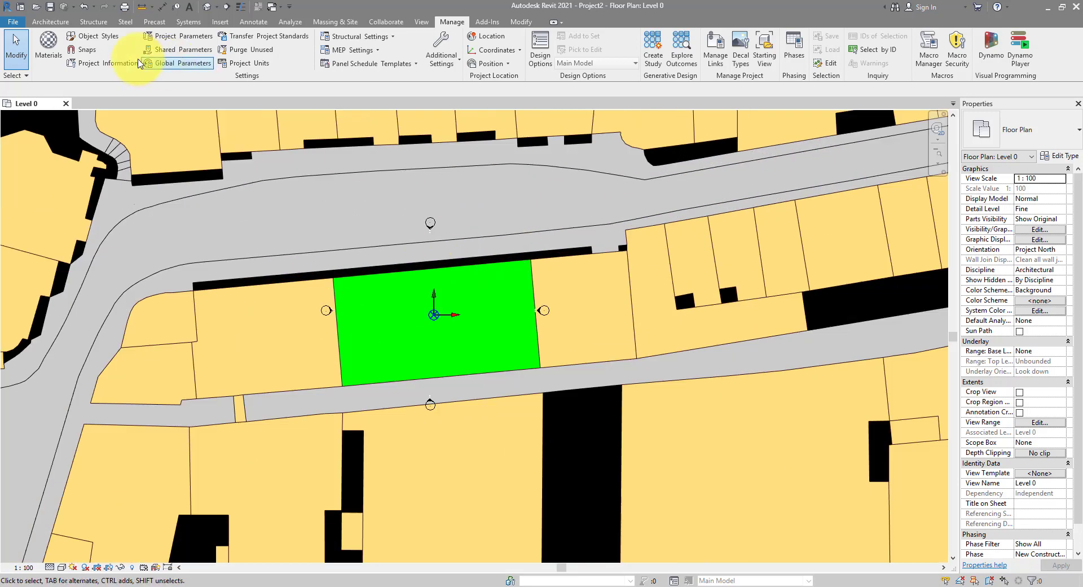
- Start a rectangular wall inside the green plot, then cancel without creating any walls
{"action": "left_click", "coordinate": [50, 21]}
{"action": "left_click", "coordinate": [48, 43]}
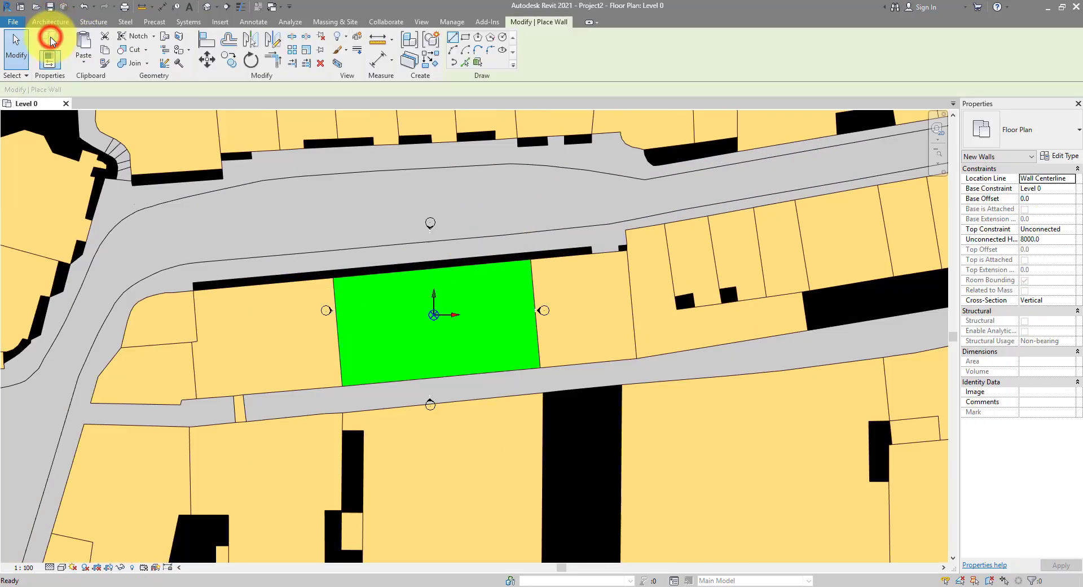
{"action": "left_click", "coordinate": [466, 37]}
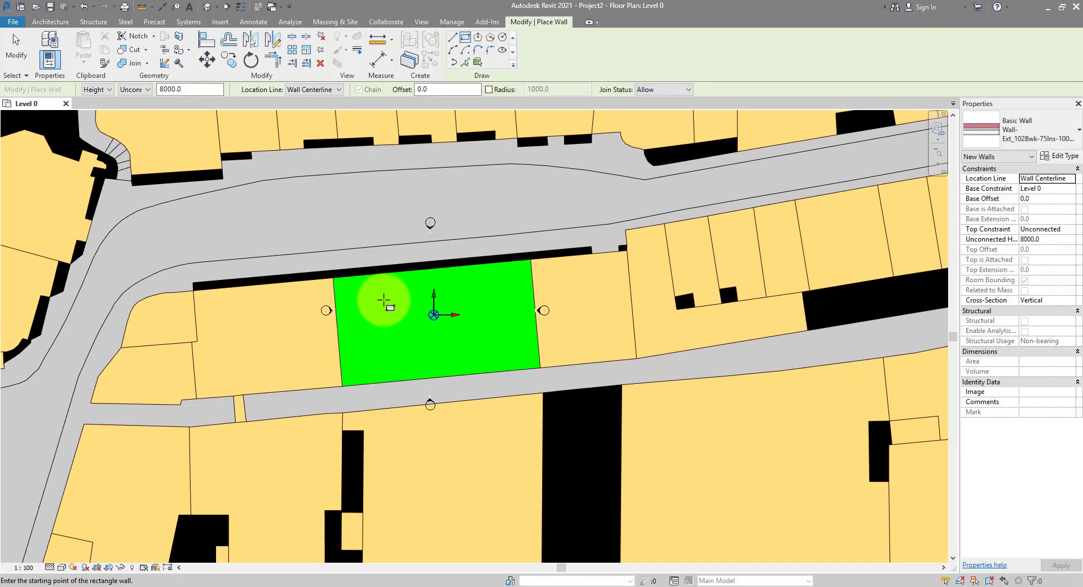
{"action": "left_click", "coordinate": [383, 299]}
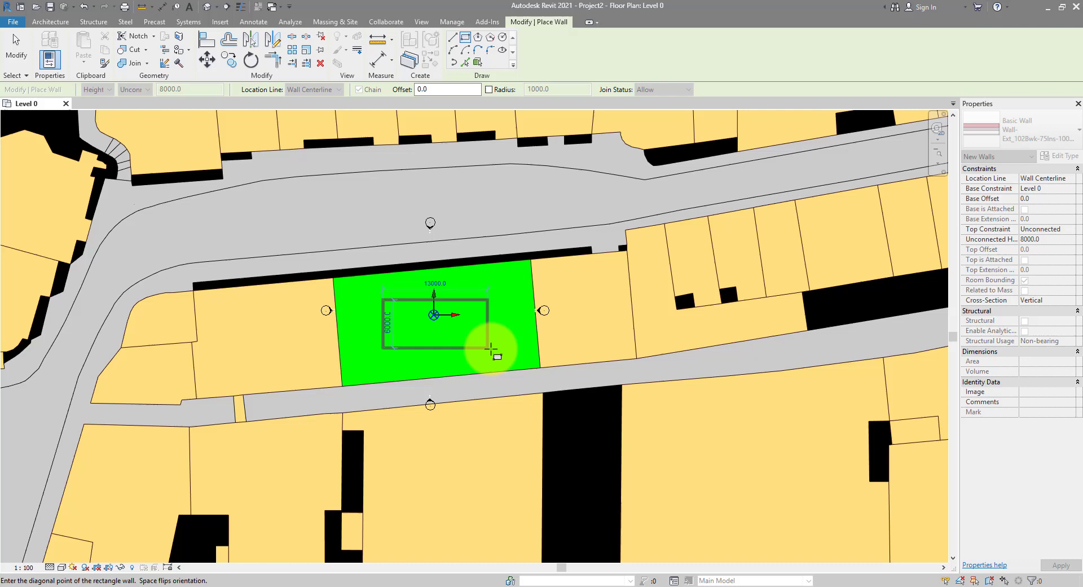
{"action": "left_click", "coordinate": [16, 46]}
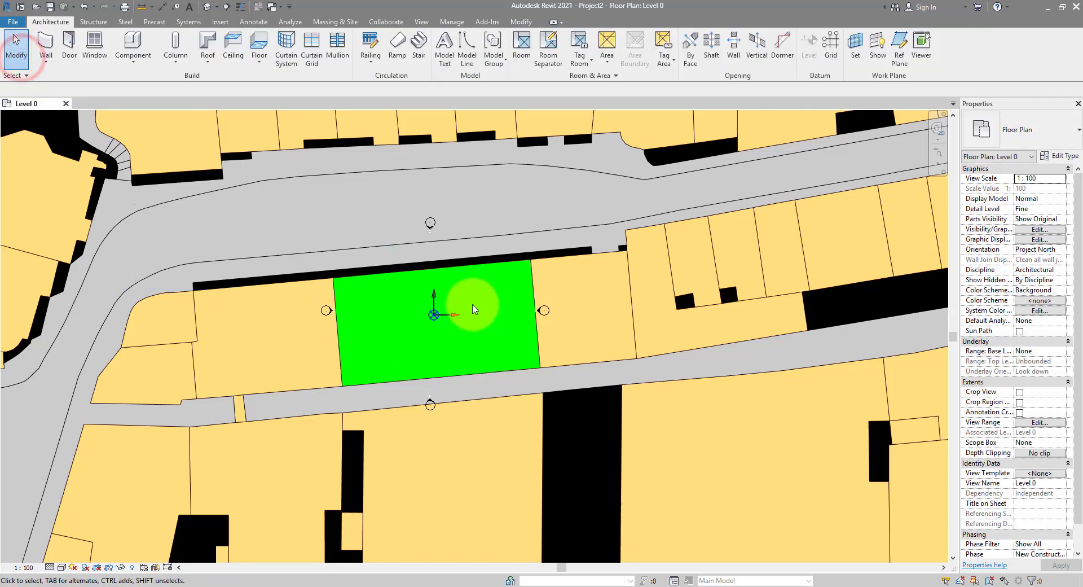
{"action": "scroll", "coordinate": [474, 308], "scroll_direction": "down", "scroll_amount": 5}
{"action": "scroll", "coordinate": [474, 308], "scroll_direction": "up", "scroll_amount": 4}
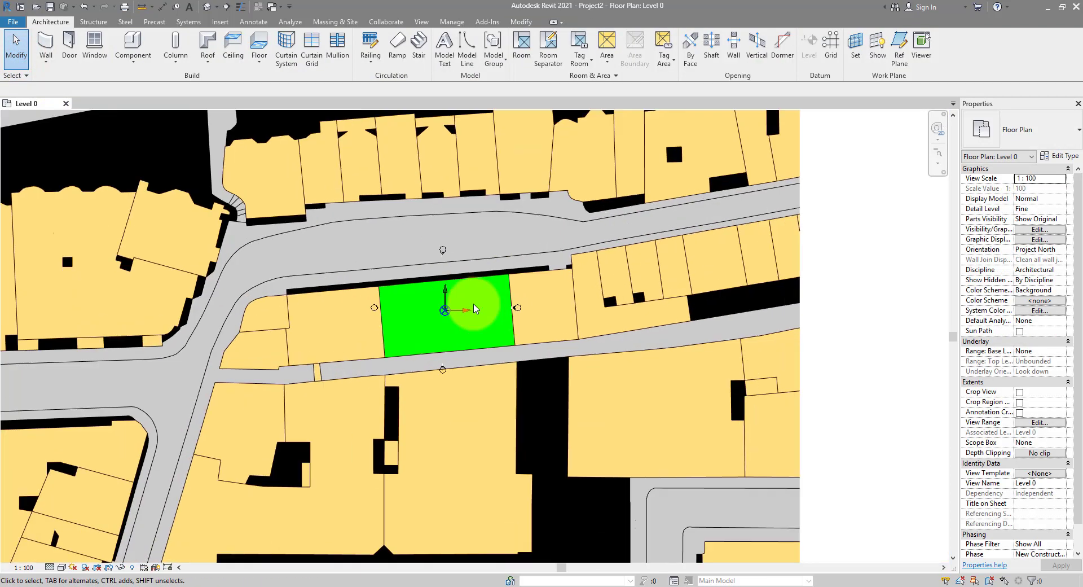
- Choose Rotate Project North from Manage > Position
{"action": "left_click", "coordinate": [452, 21]}
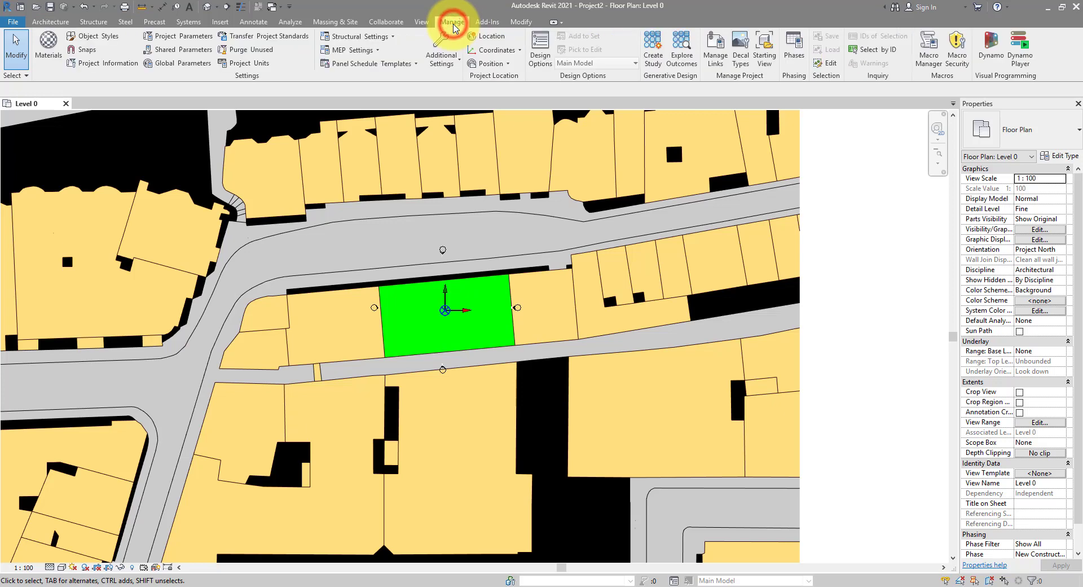
{"action": "left_click", "coordinate": [496, 65]}
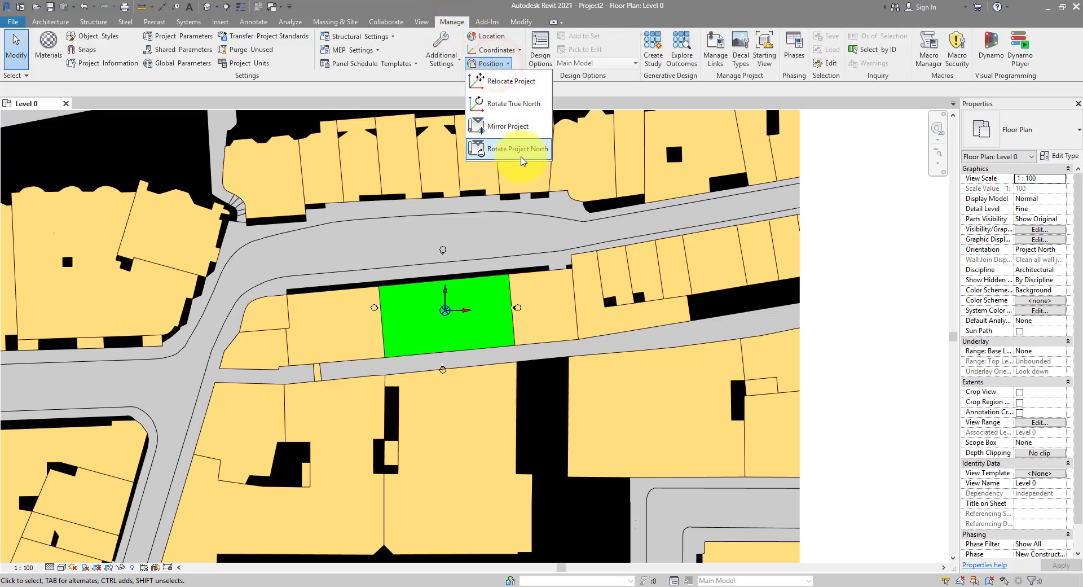
{"action": "left_click", "coordinate": [507, 151]}
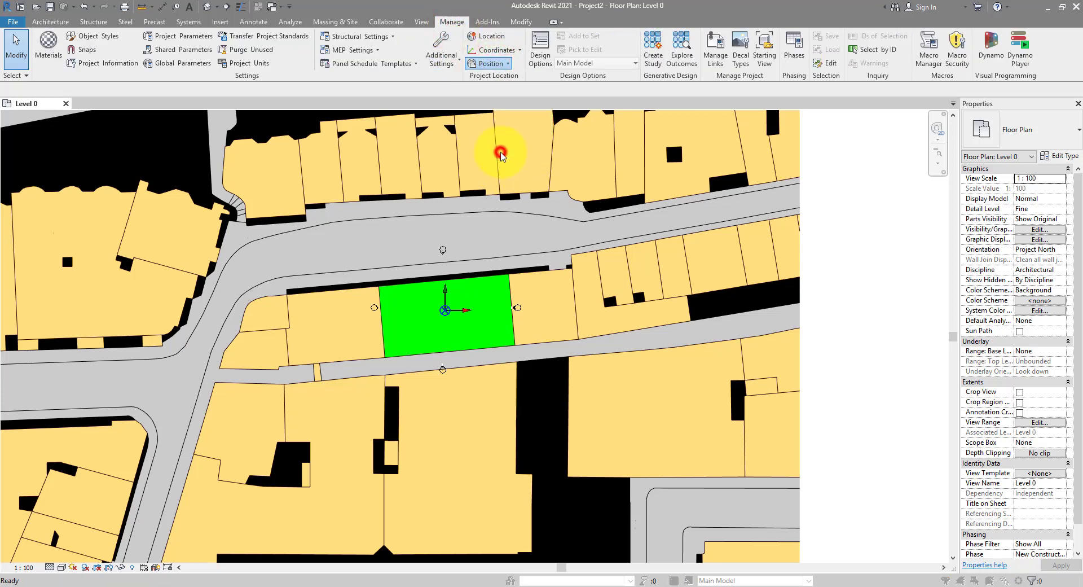
{"action": "left_click_drag", "start_coordinate": [512, 192], "coordinate": [206, 171]}
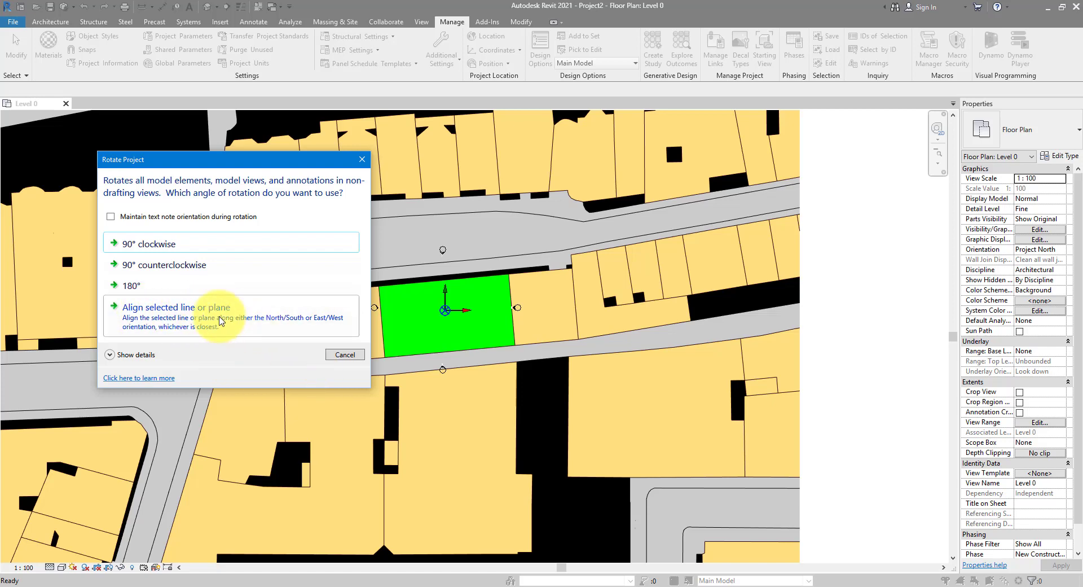
- Align project north to the green plot's left boundary line, rotating 98 elements
{"action": "left_click", "coordinate": [183, 313]}
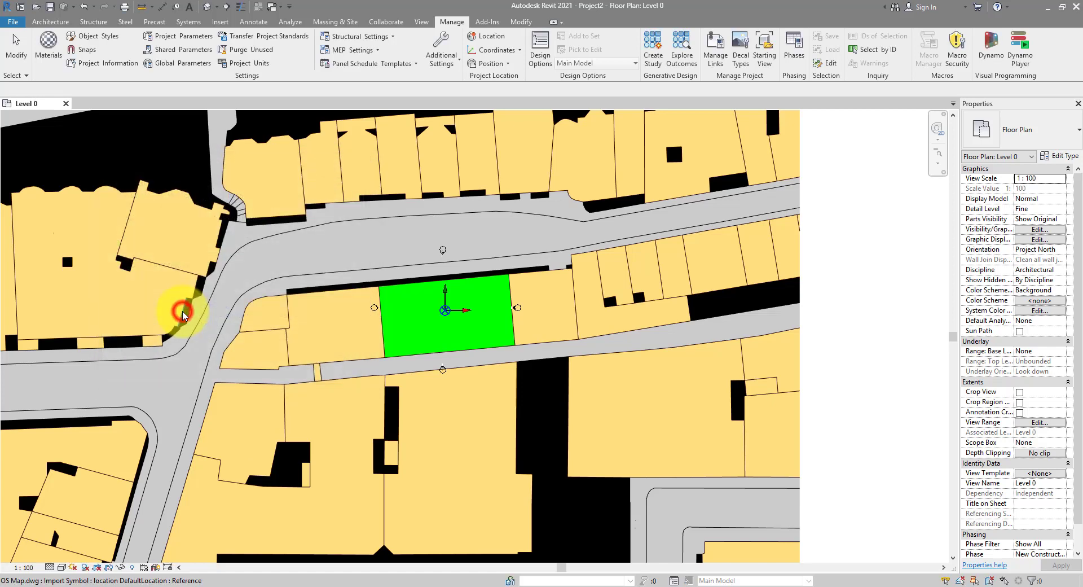
{"action": "left_click", "coordinate": [381, 300]}
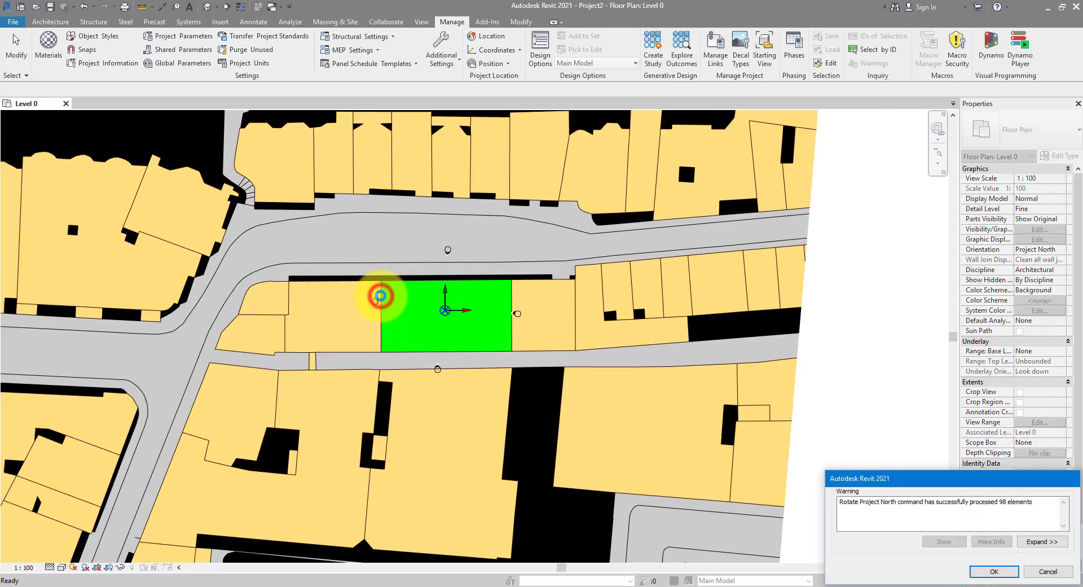
{"action": "left_click_drag", "start_coordinate": [919, 477], "coordinate": [380, 345]}
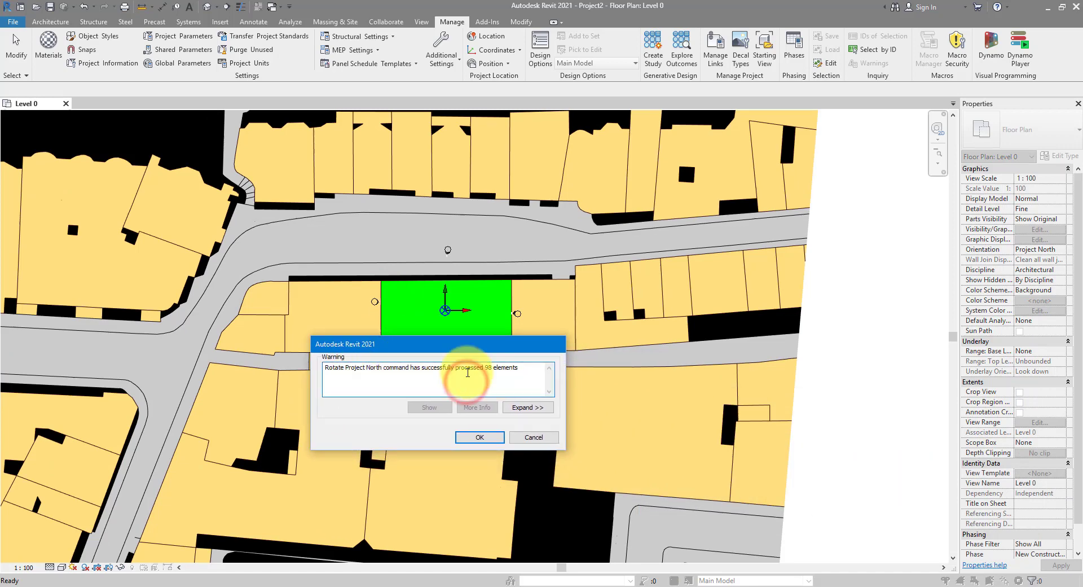
{"action": "left_click_drag", "start_coordinate": [484, 367], "coordinate": [533, 377]}
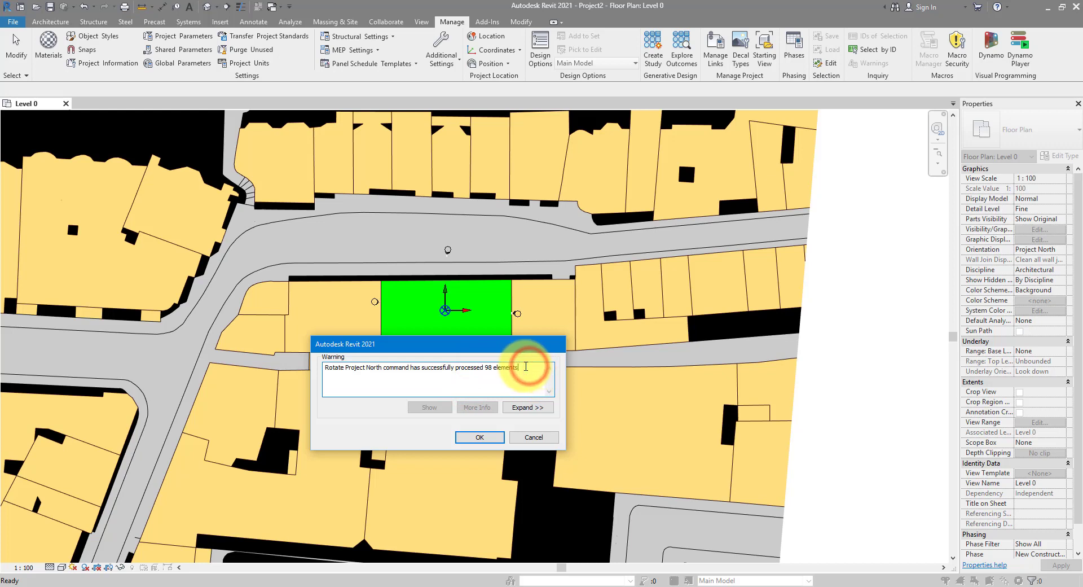
{"action": "left_click_drag", "start_coordinate": [527, 367], "coordinate": [357, 379]}
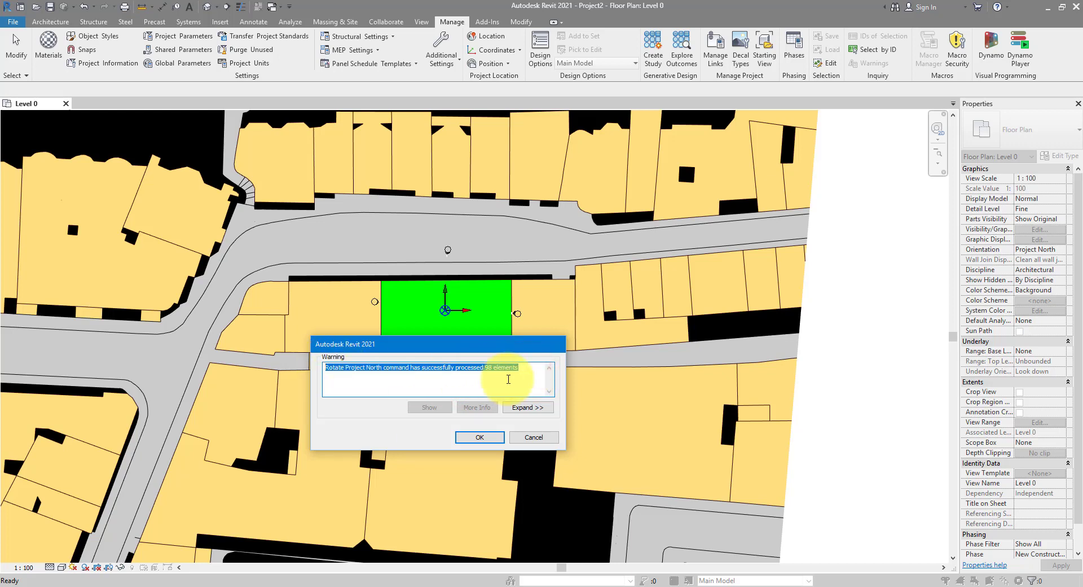
{"action": "left_click", "coordinate": [535, 371]}
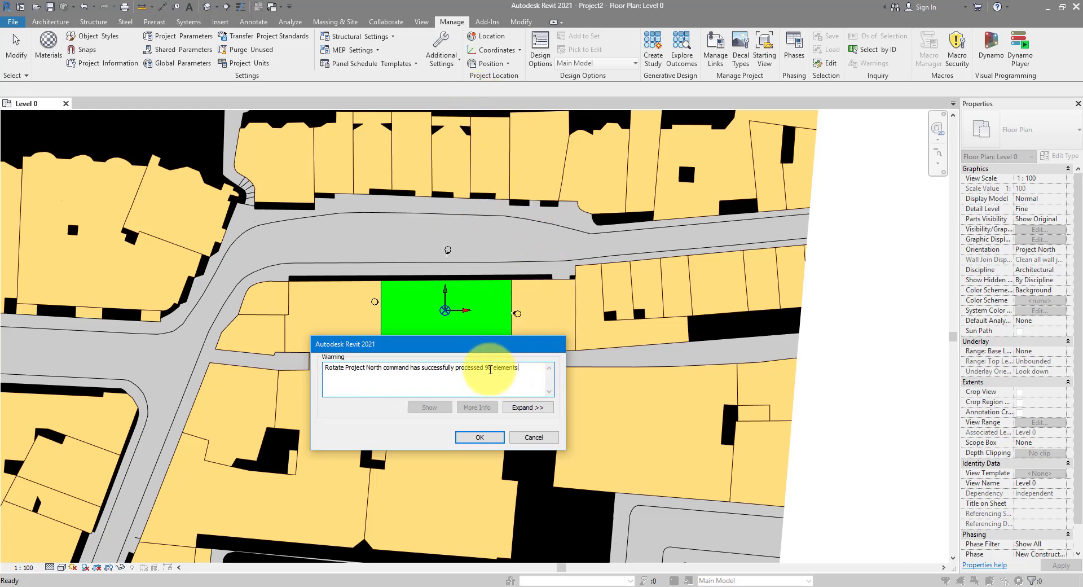
{"action": "left_click_drag", "start_coordinate": [485, 369], "coordinate": [526, 369]}
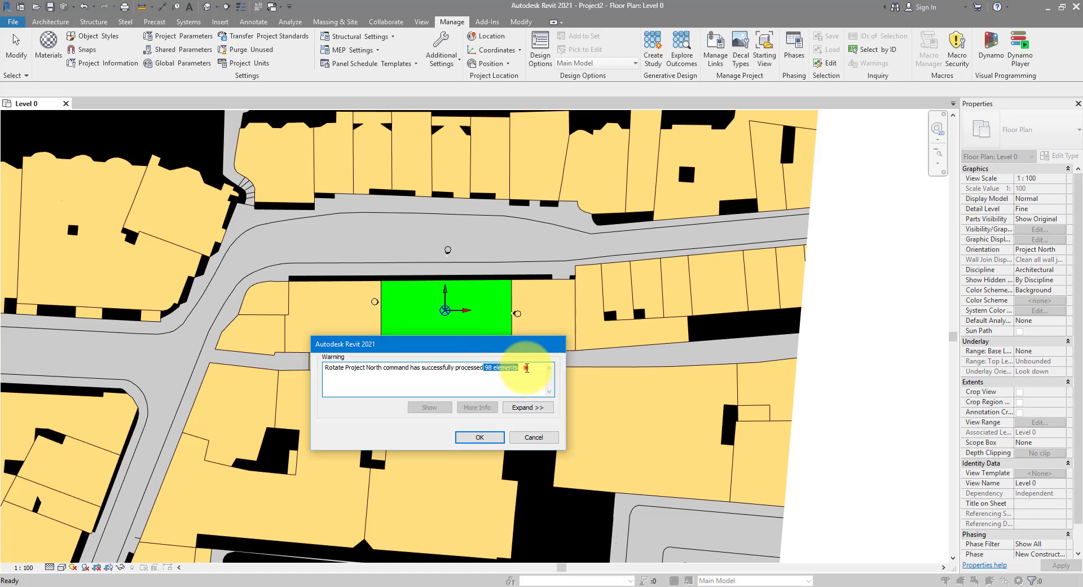
{"action": "left_click", "coordinate": [526, 367]}
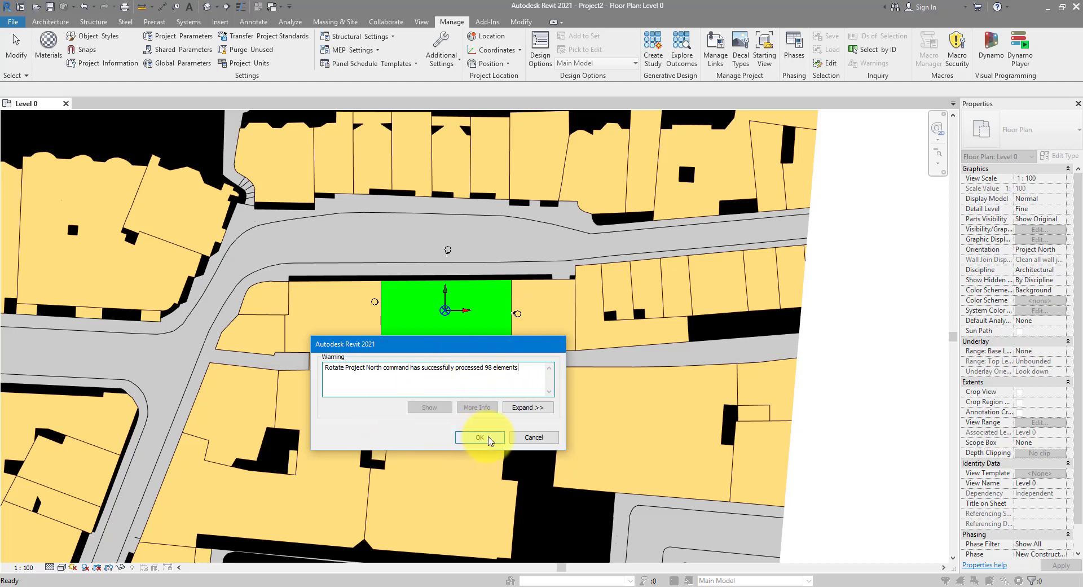
- Close the rotation message and switch plan orientation to True North, then back to Project North
{"action": "left_click", "coordinate": [487, 437]}
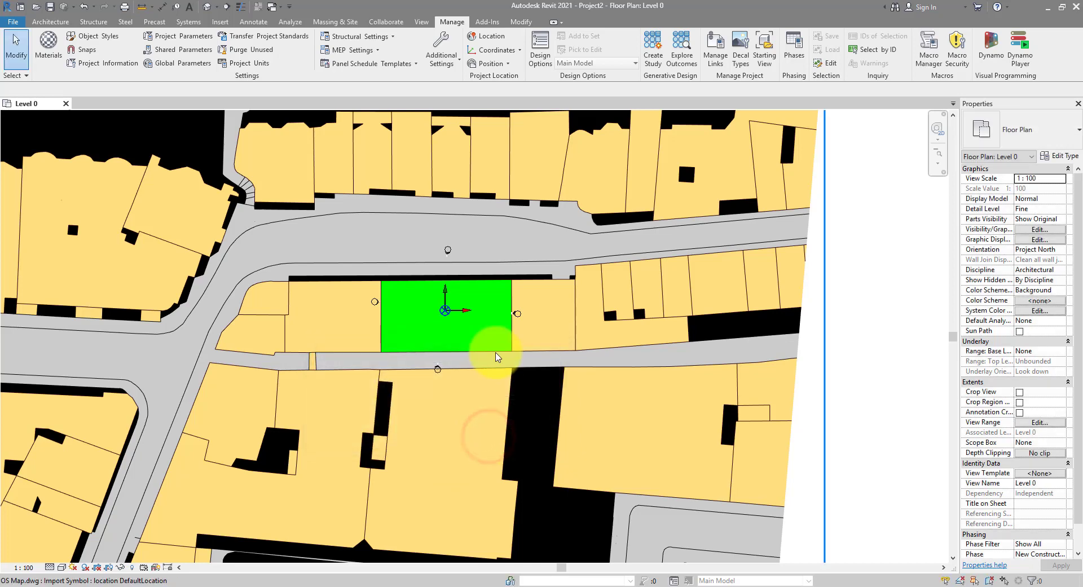
{"action": "scroll", "coordinate": [496, 355], "scroll_direction": "down", "scroll_amount": 4}
{"action": "middle_click_drag", "start_coordinate": [682, 325], "coordinate": [675, 281]}
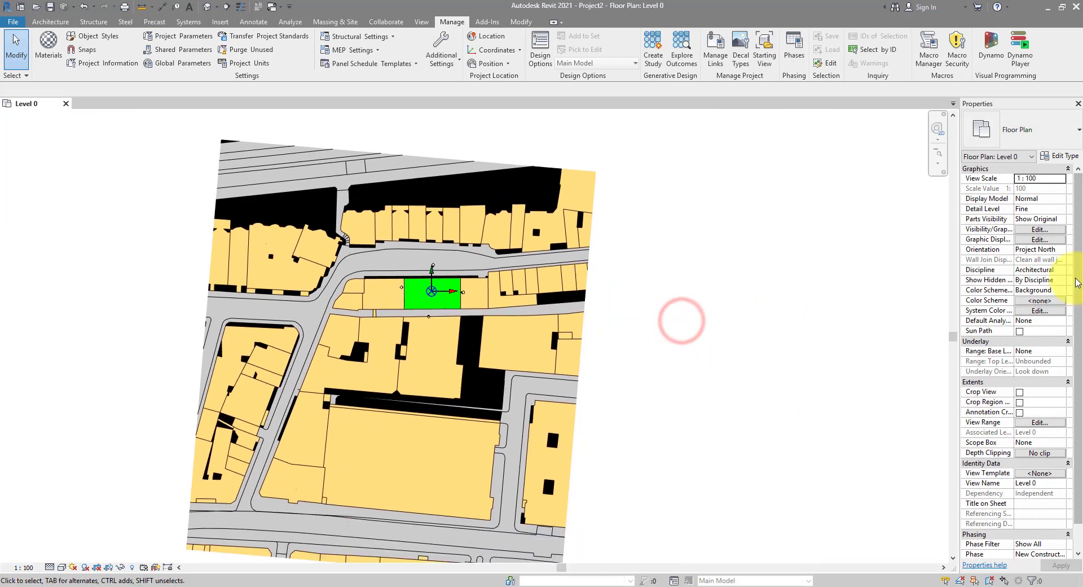
{"action": "left_click", "coordinate": [1065, 250]}
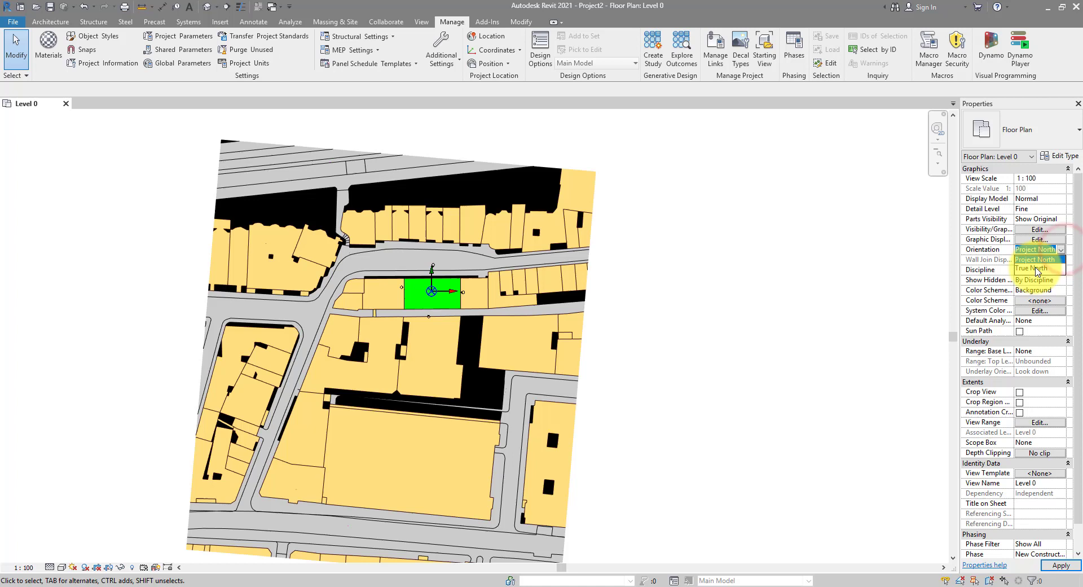
{"action": "left_click", "coordinate": [1035, 268]}
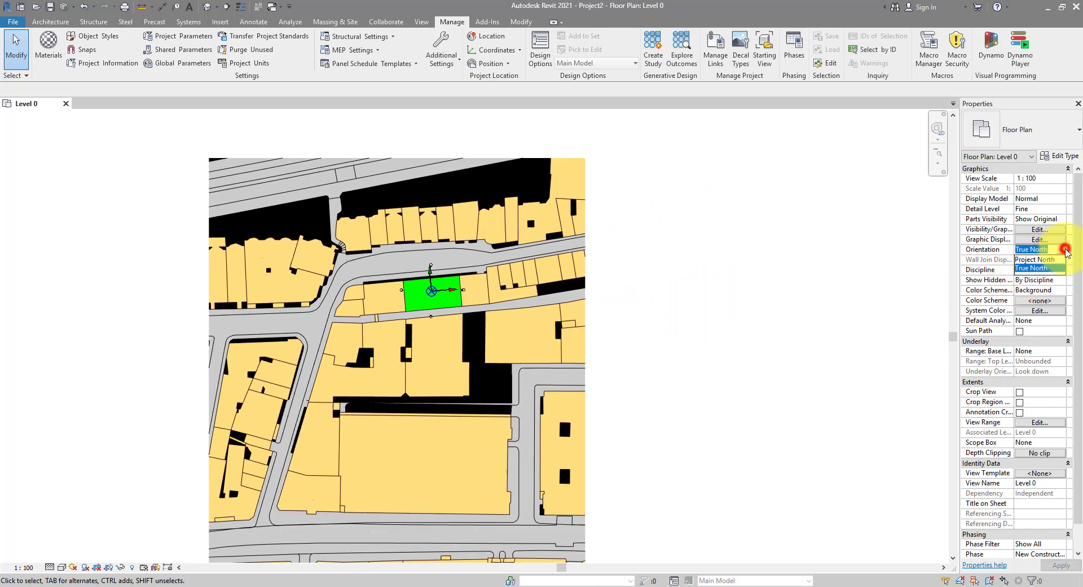
{"action": "left_click", "coordinate": [1062, 250]}
{"action": "left_click", "coordinate": [1039, 261]}
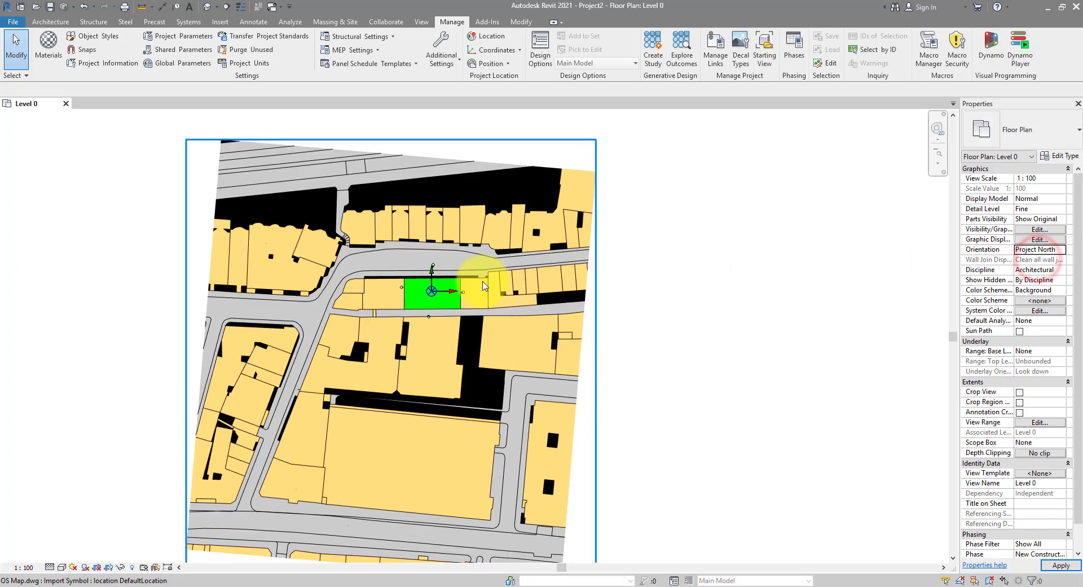
{"action": "scroll", "coordinate": [434, 276], "scroll_direction": "up", "scroll_amount": 5}
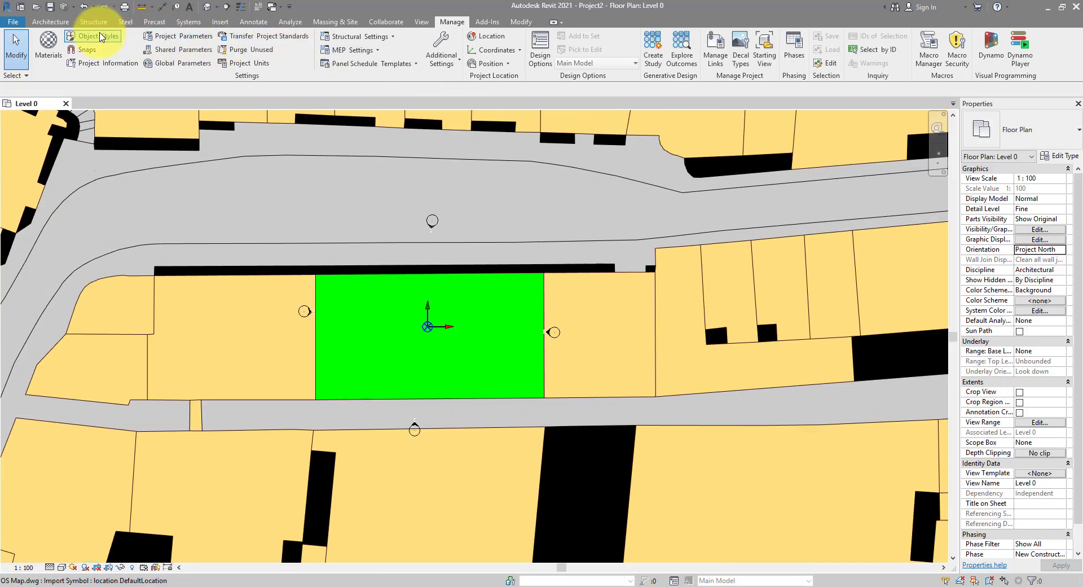
- Draw two rectangular wall outlines inside the green plot with Wall > Rectangle
{"action": "left_click", "coordinate": [50, 22]}
{"action": "left_click", "coordinate": [46, 41]}
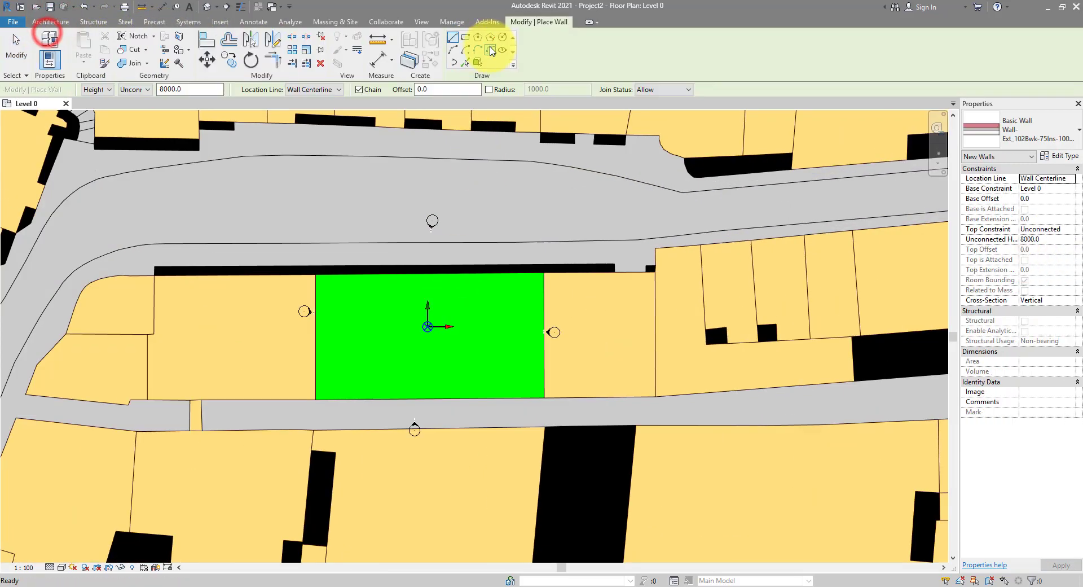
{"action": "left_click", "coordinate": [466, 37]}
{"action": "left_click", "coordinate": [348, 284]}
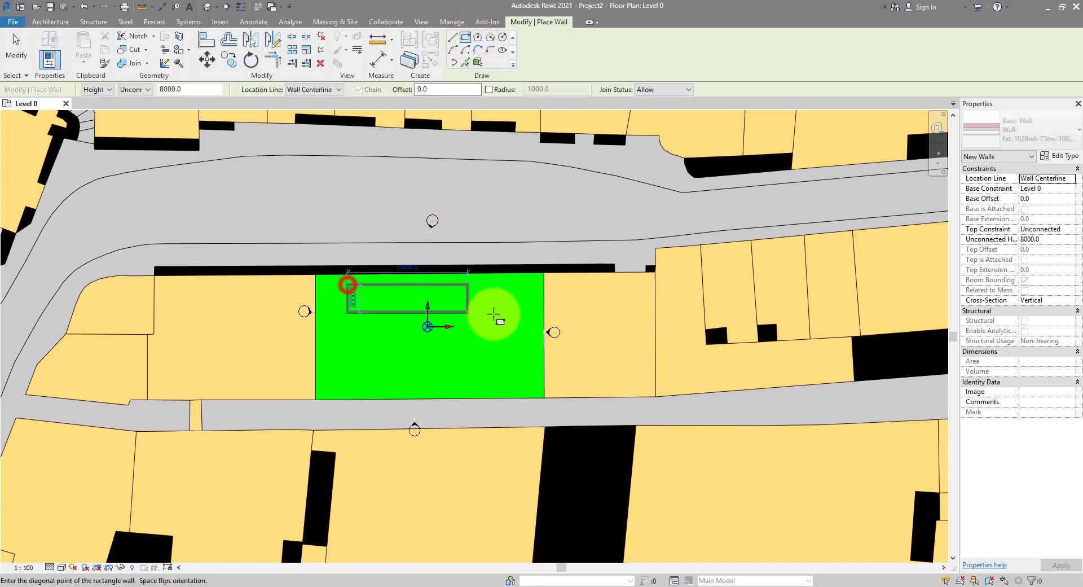
{"action": "left_click", "coordinate": [523, 320]}
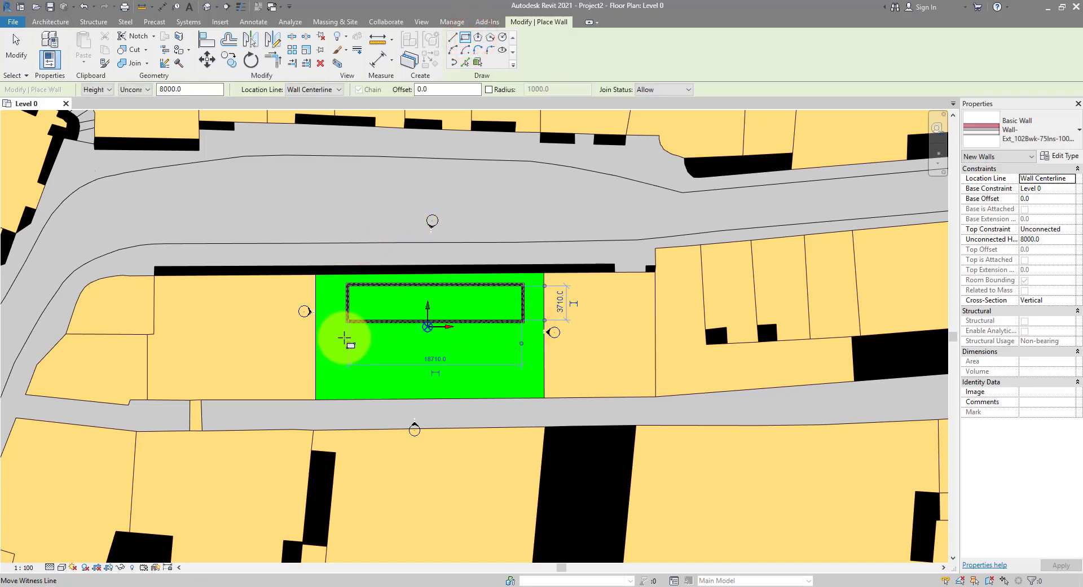
{"action": "left_click", "coordinate": [405, 383]}
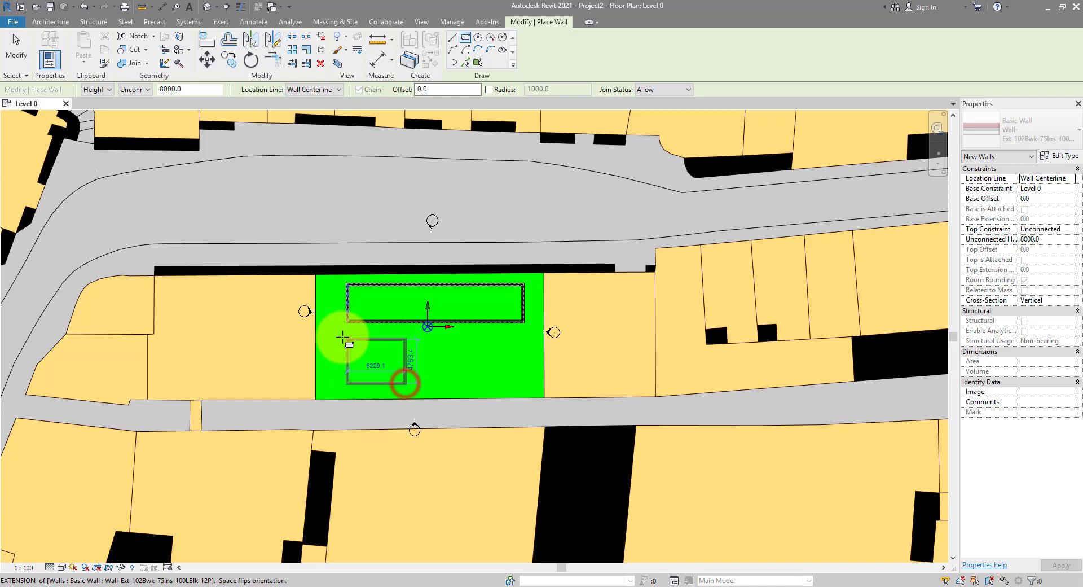
{"action": "left_click", "coordinate": [347, 336]}
{"action": "left_click", "coordinate": [16, 52]}
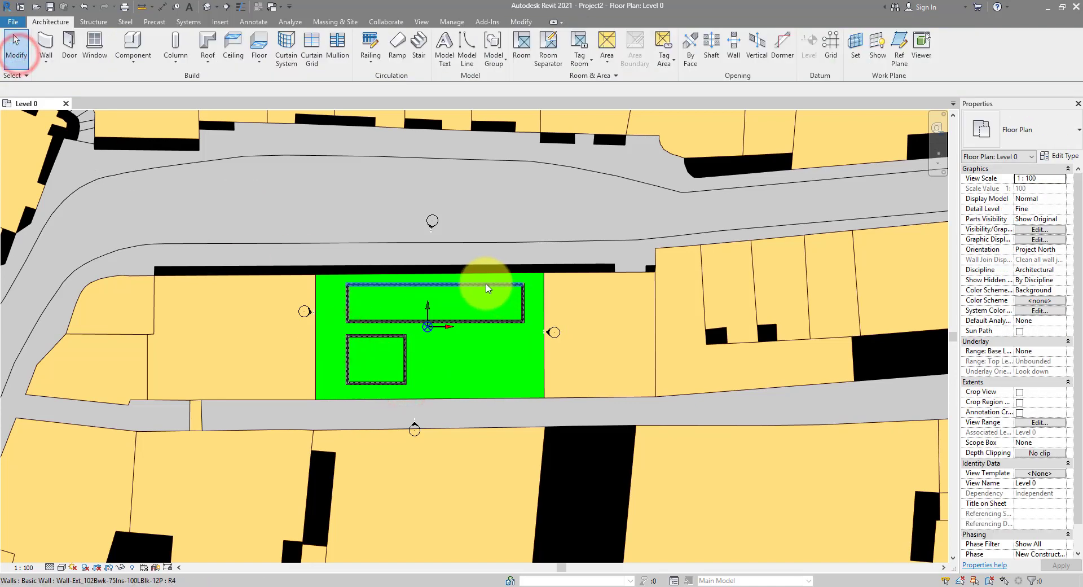
{"action": "scroll", "coordinate": [485, 288], "scroll_direction": "down", "scroll_amount": 5}
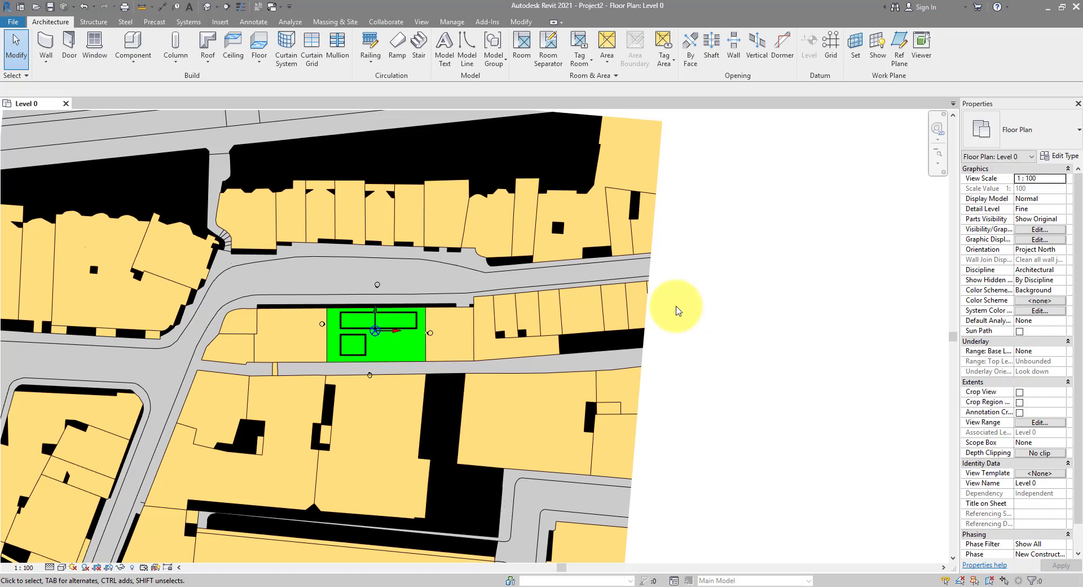
{"action": "scroll", "coordinate": [375, 332], "scroll_direction": "up", "scroll_amount": 5}
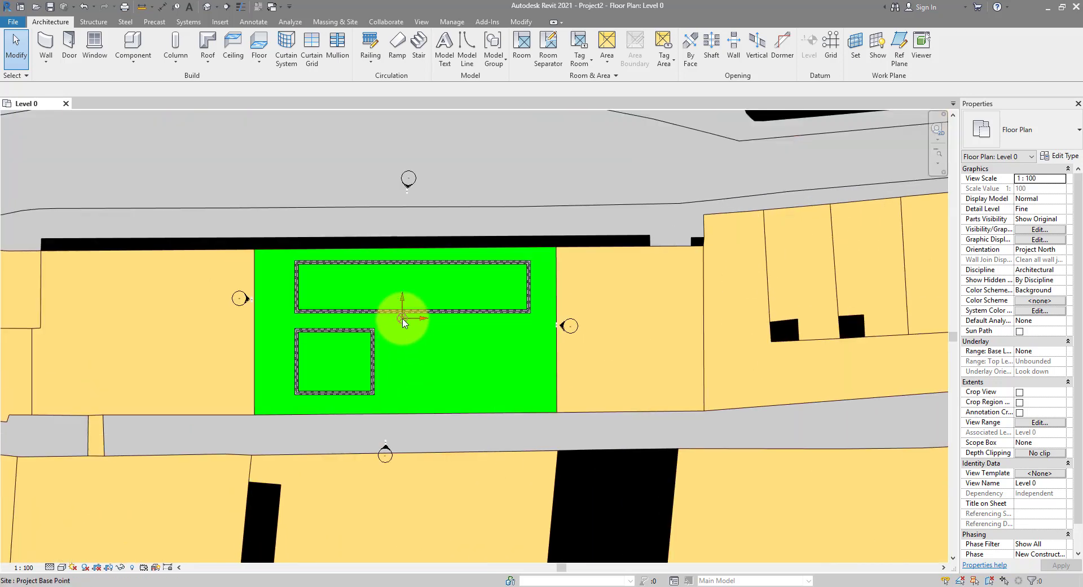
- Read the project base point's N/S, E/W and angle to true north, then switch to AutoCAD
{"action": "left_click", "coordinate": [404, 321]}
{"action": "left_click", "coordinate": [1060, 178]}
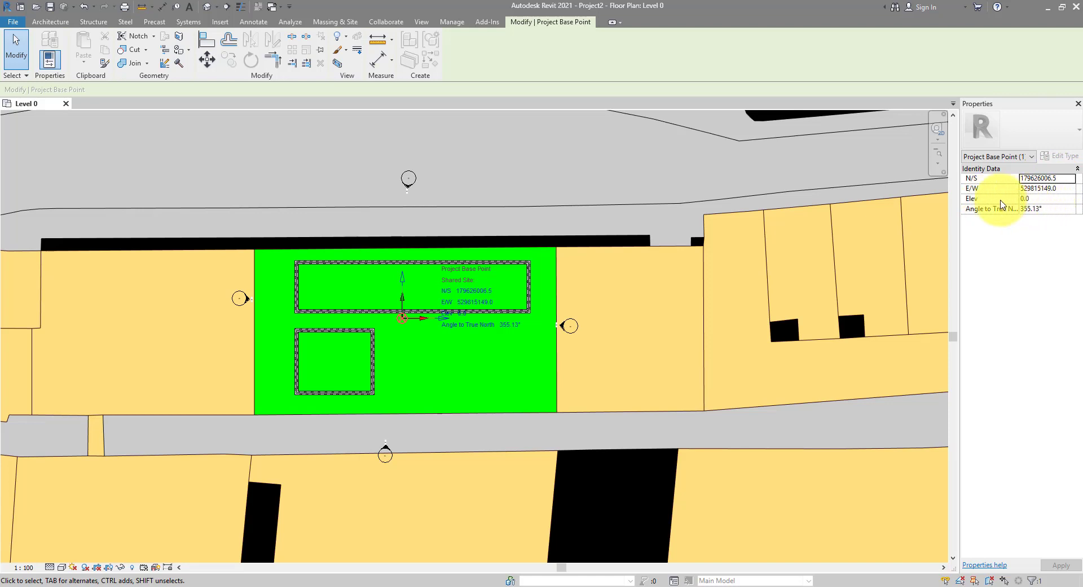
{"action": "left_click", "coordinate": [592, 293]}
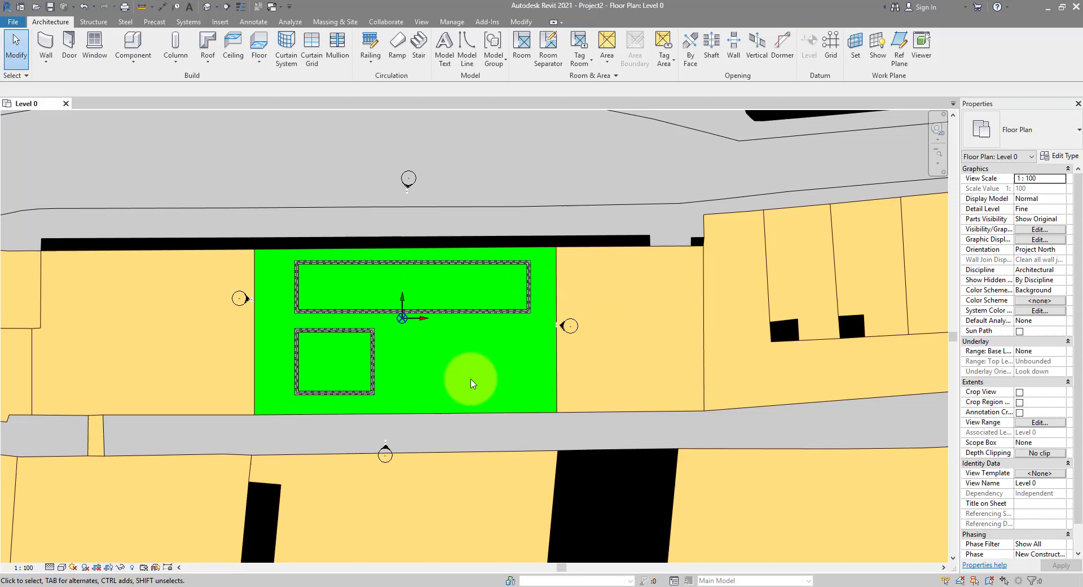
{"action": "left_click", "coordinate": [316, 584]}
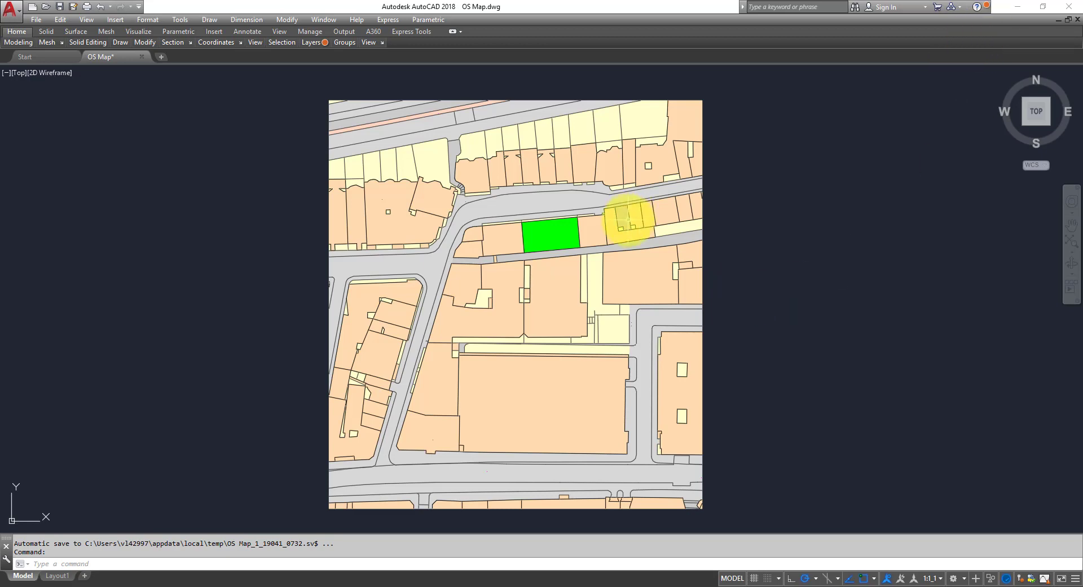
- Zoom in to inspect the green plot hatch in OS Map.dwg, then head back to Revit
{"action": "scroll", "coordinate": [585, 217], "scroll_direction": "up", "scroll_amount": 8}
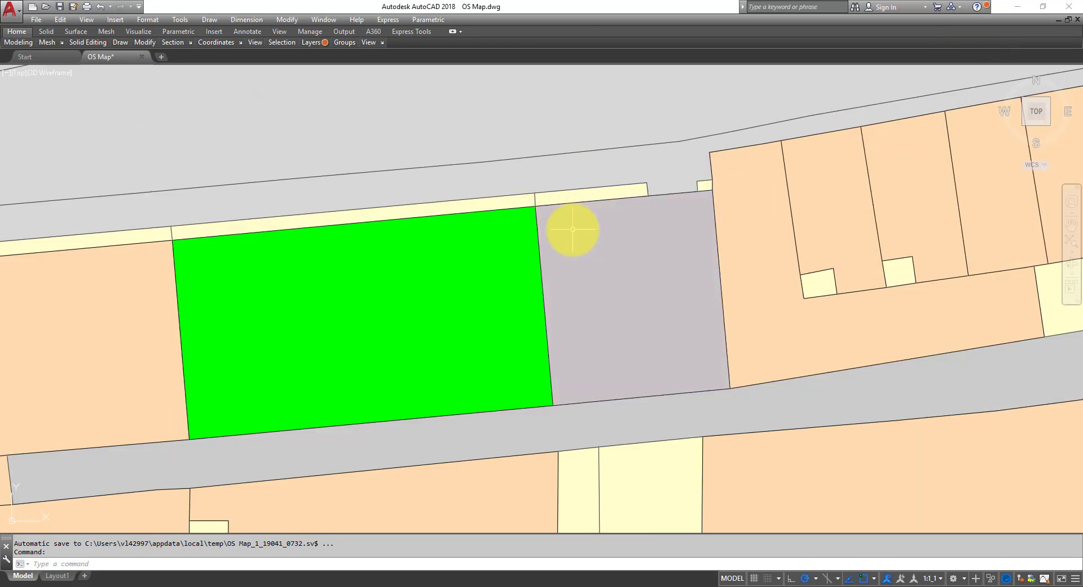
{"action": "scroll", "coordinate": [577, 228], "scroll_direction": "down", "scroll_amount": 2}
{"action": "middle_click_drag", "start_coordinate": [641, 248], "coordinate": [720, 266]}
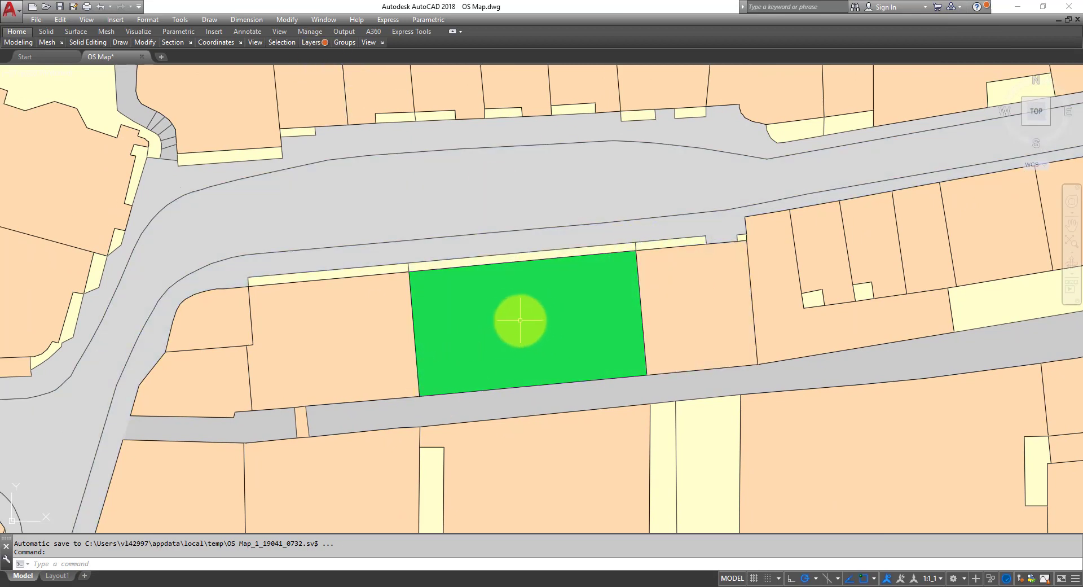
{"action": "mouse_move", "coordinate": [522, 319]}
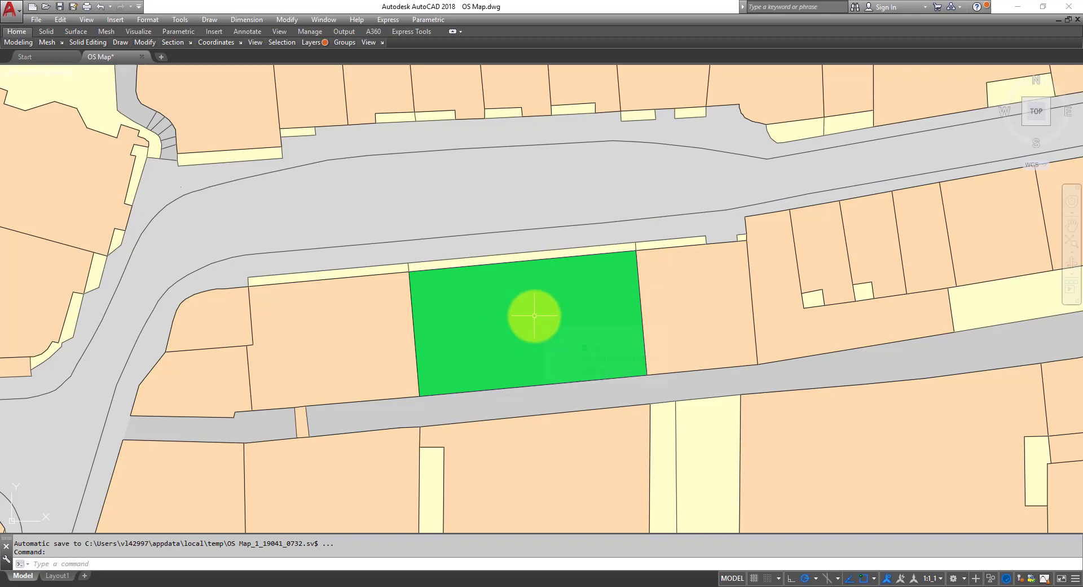
{"action": "scroll", "coordinate": [534, 315], "scroll_direction": "down", "scroll_amount": 5}
{"action": "middle_click_drag", "start_coordinate": [677, 314], "coordinate": [608, 263]}
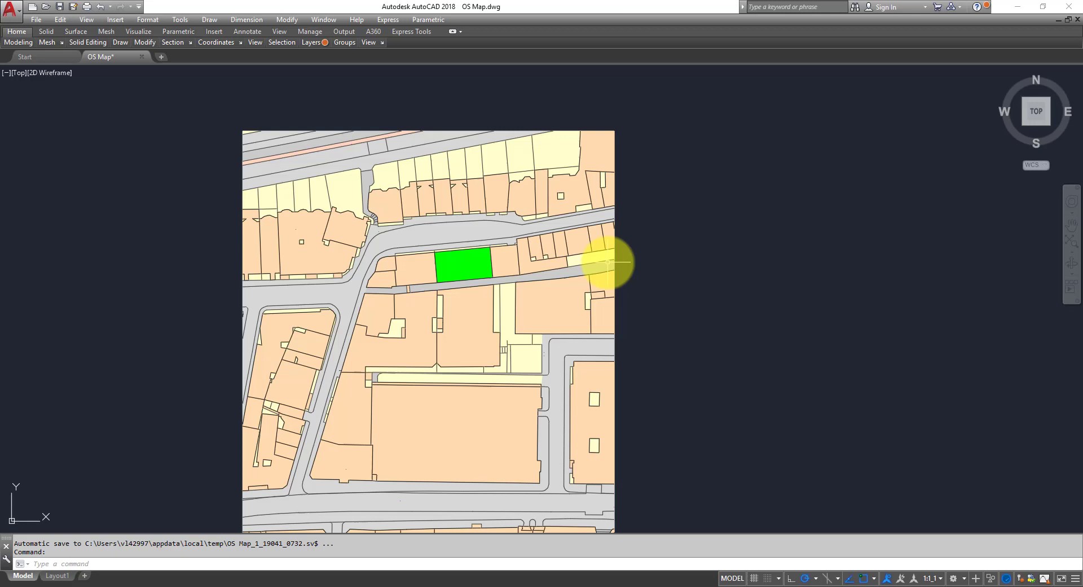
{"action": "middle_click_drag", "start_coordinate": [648, 316], "coordinate": [648, 276]}
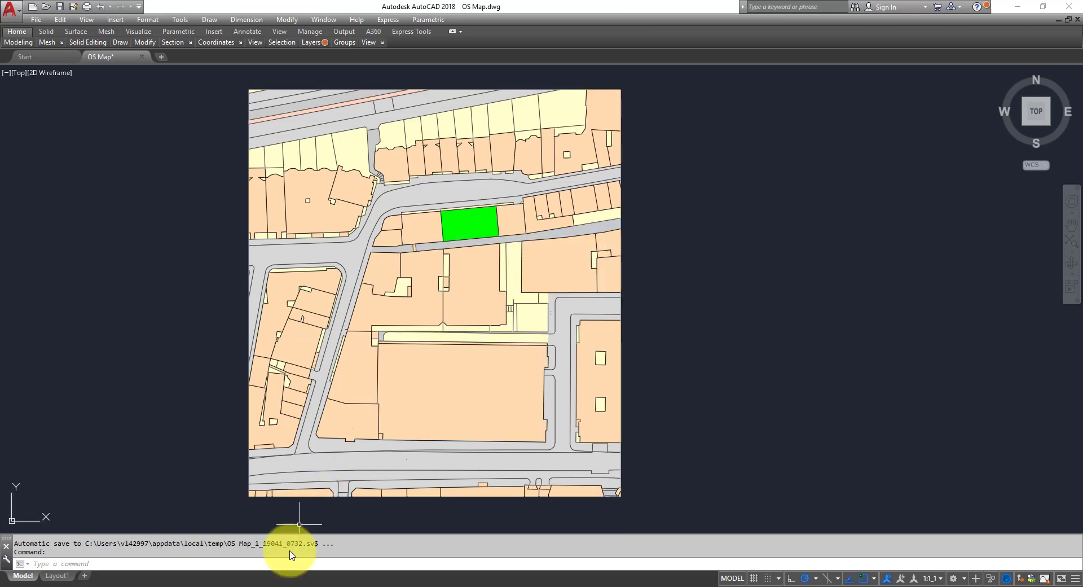
{"action": "left_click", "coordinate": [288, 586]}
- Return to the Revit plan and open the South elevation from its marker's Go to Elevation View
{"action": "left_click", "coordinate": [279, 581]}
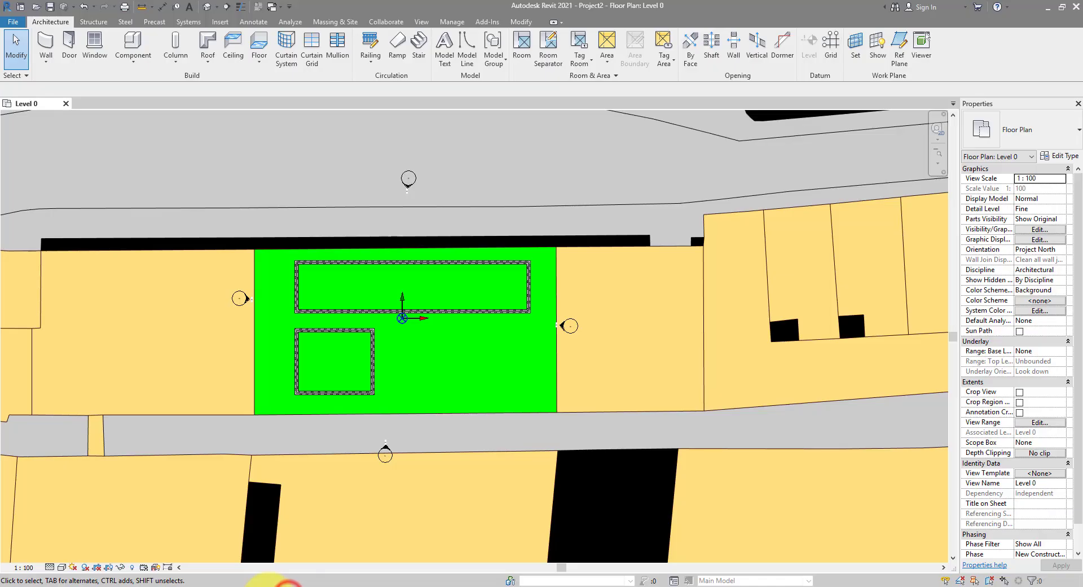
{"action": "middle_click_drag", "start_coordinate": [457, 305], "coordinate": [509, 302]}
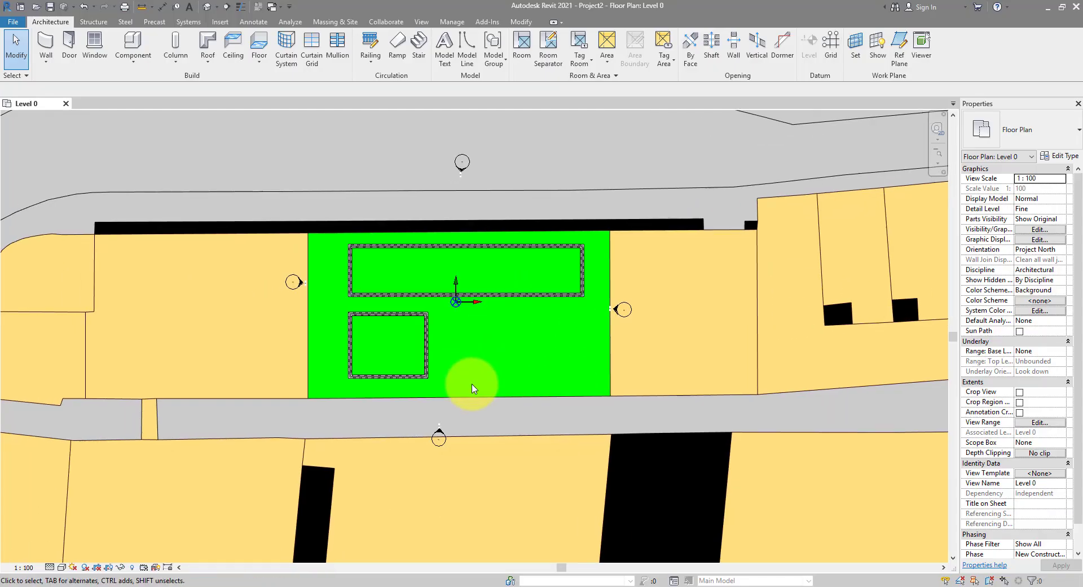
{"action": "left_click", "coordinate": [441, 434]}
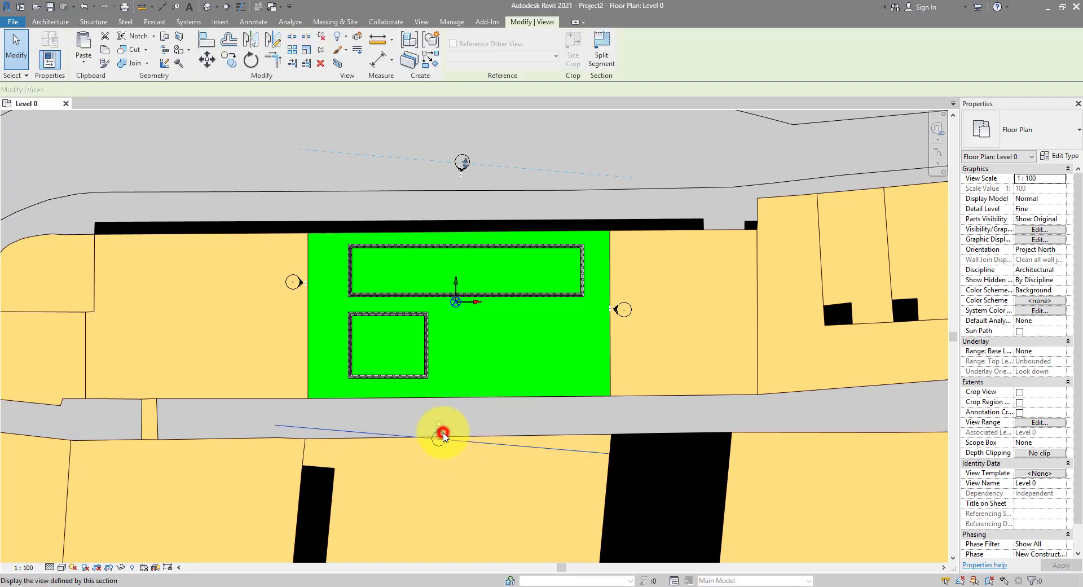
{"action": "right_click", "coordinate": [440, 434]}
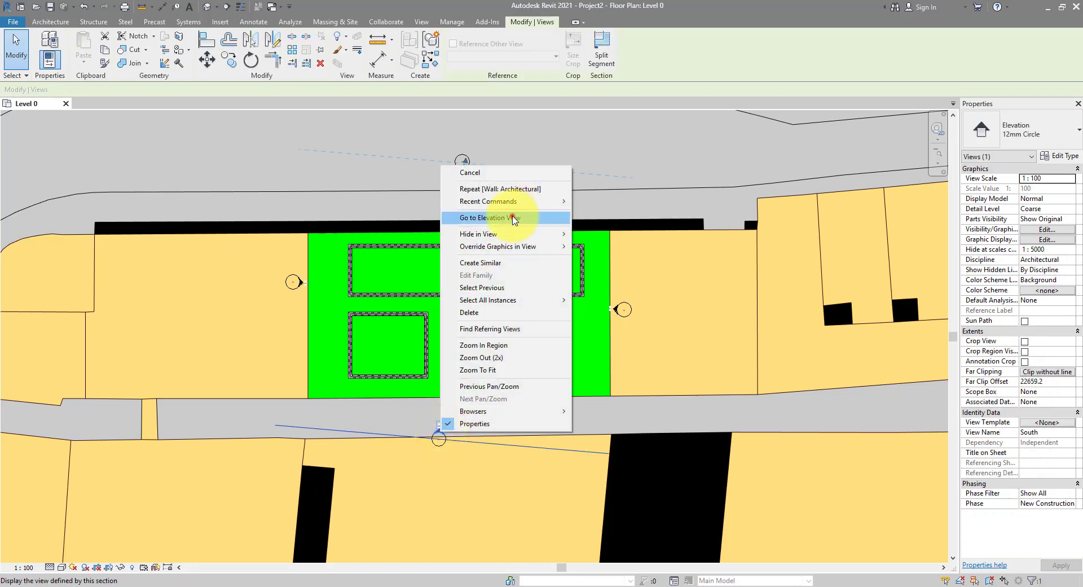
{"action": "left_click", "coordinate": [513, 220]}
{"action": "scroll", "coordinate": [416, 345], "scroll_direction": "down", "scroll_amount": 3}
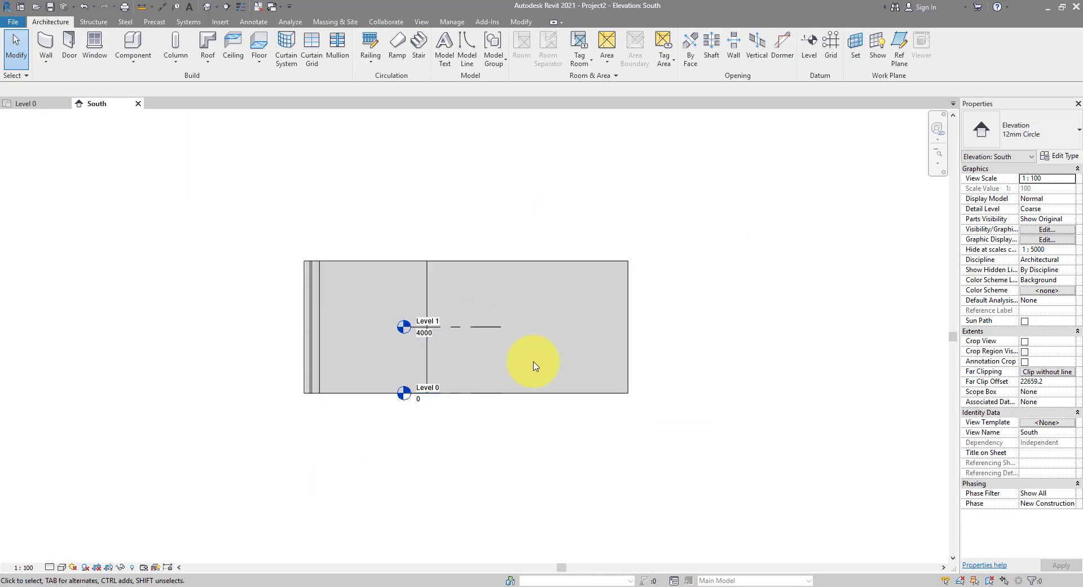
- Drag the Level 0 and Level 1 heads left and their ends right past the walls
{"action": "left_click", "coordinate": [467, 331]}
{"action": "left_click_drag", "start_coordinate": [406, 328], "coordinate": [113, 326]}
{"action": "left_click_drag", "start_coordinate": [500, 327], "coordinate": [771, 327]}
{"action": "left_click", "coordinate": [156, 410]}
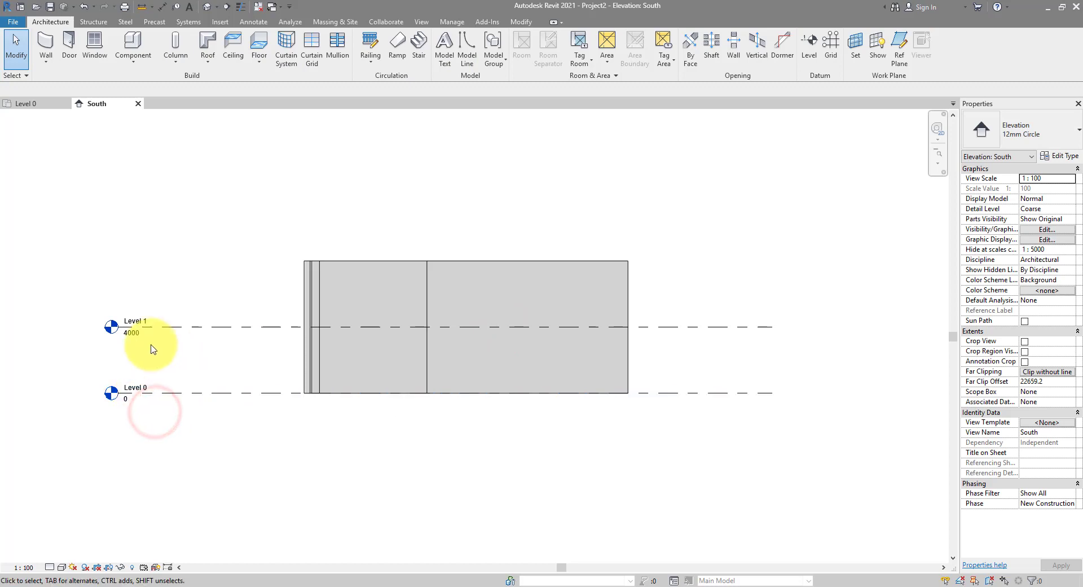
{"action": "middle_click_drag", "start_coordinate": [189, 338], "coordinate": [247, 340]}
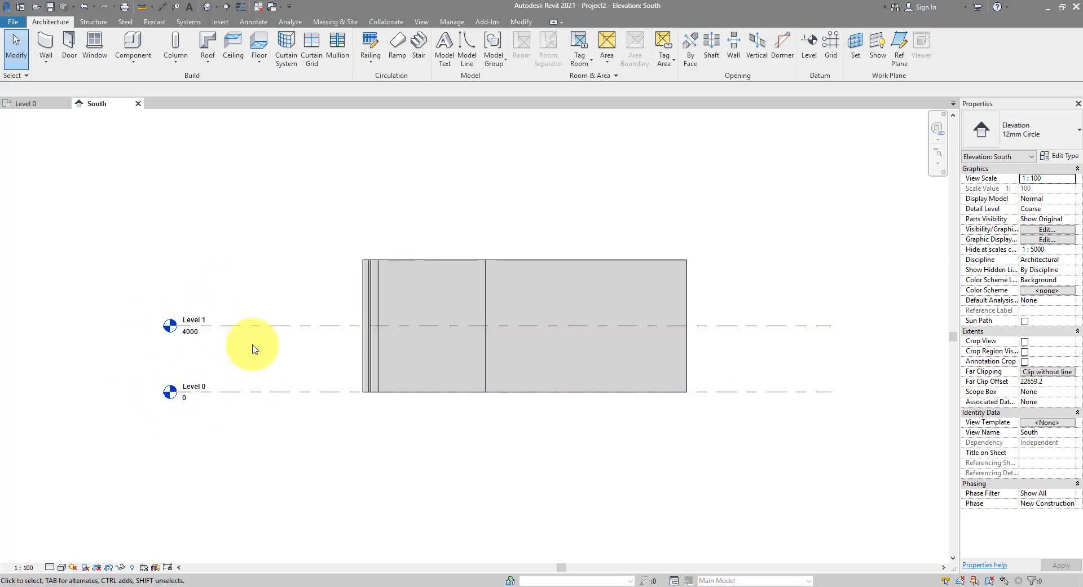
{"action": "scroll", "coordinate": [252, 348], "scroll_direction": "down", "scroll_amount": 1}
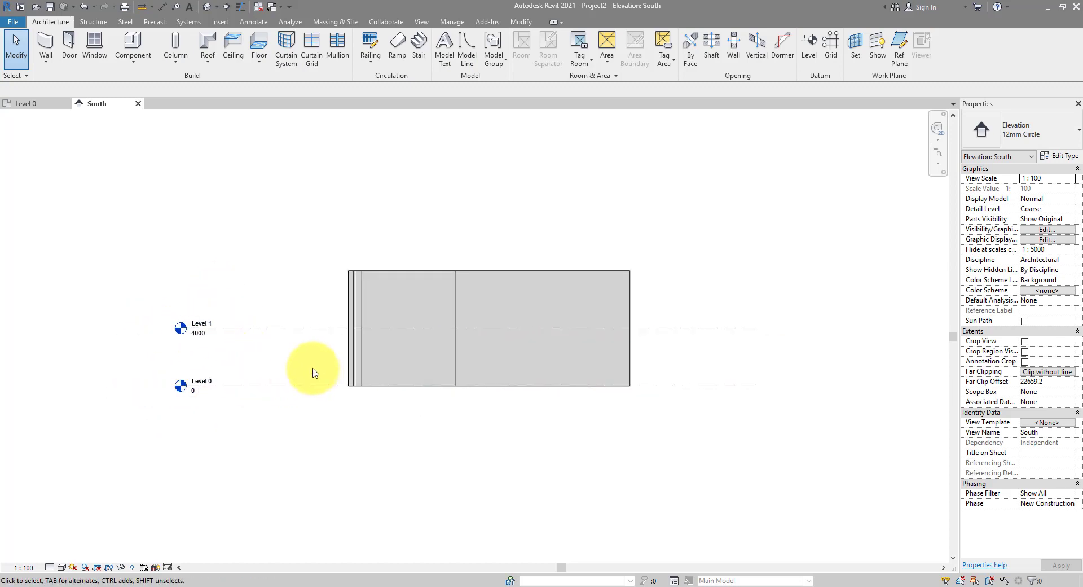
- In the South elevation's Visibility/Graphics, expand Site and tick Project Base Point
{"action": "key", "text": "v"}
{"action": "key", "text": "g"}
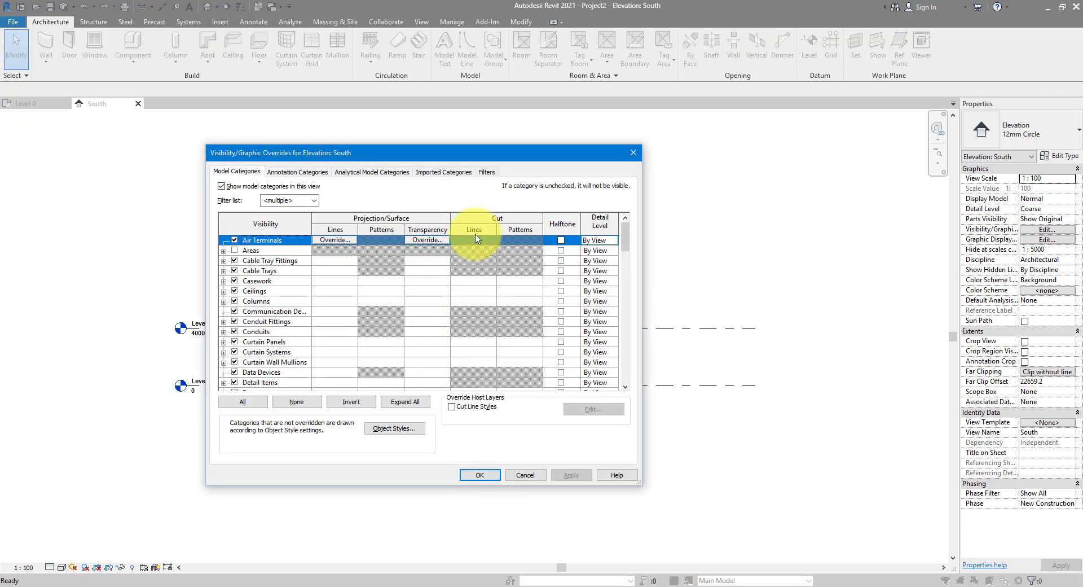
{"action": "left_click", "coordinate": [264, 342]}
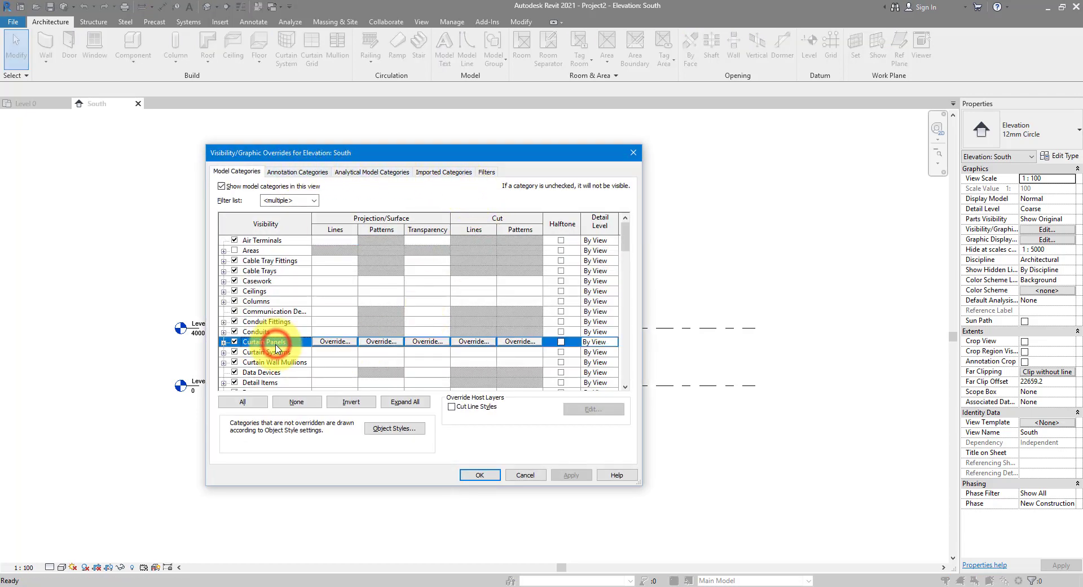
{"action": "scroll", "coordinate": [276, 347], "scroll_direction": "down", "scroll_amount": 10}
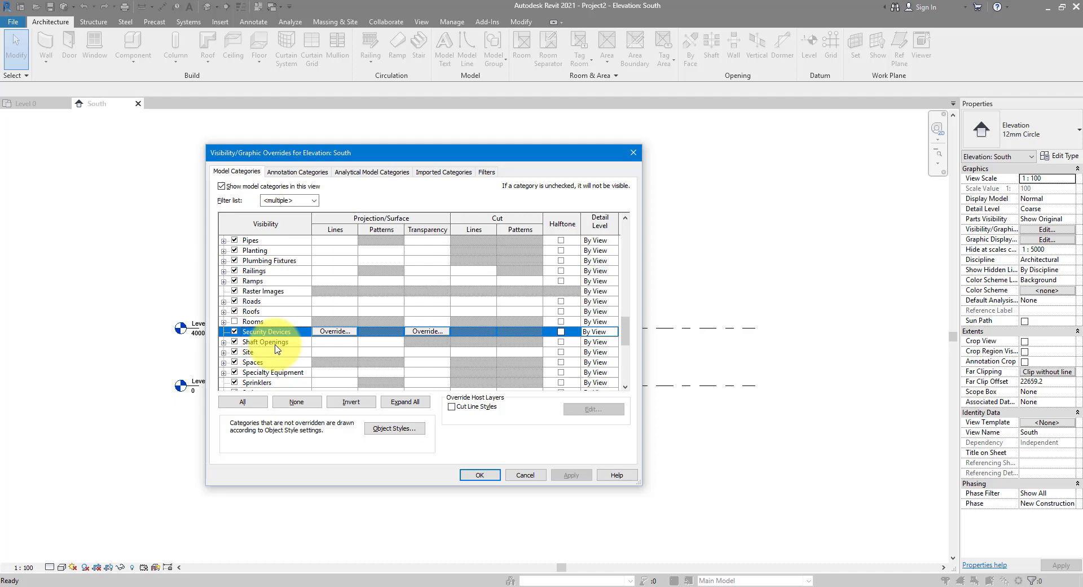
{"action": "left_click", "coordinate": [224, 353]}
{"action": "left_click", "coordinate": [282, 342]}
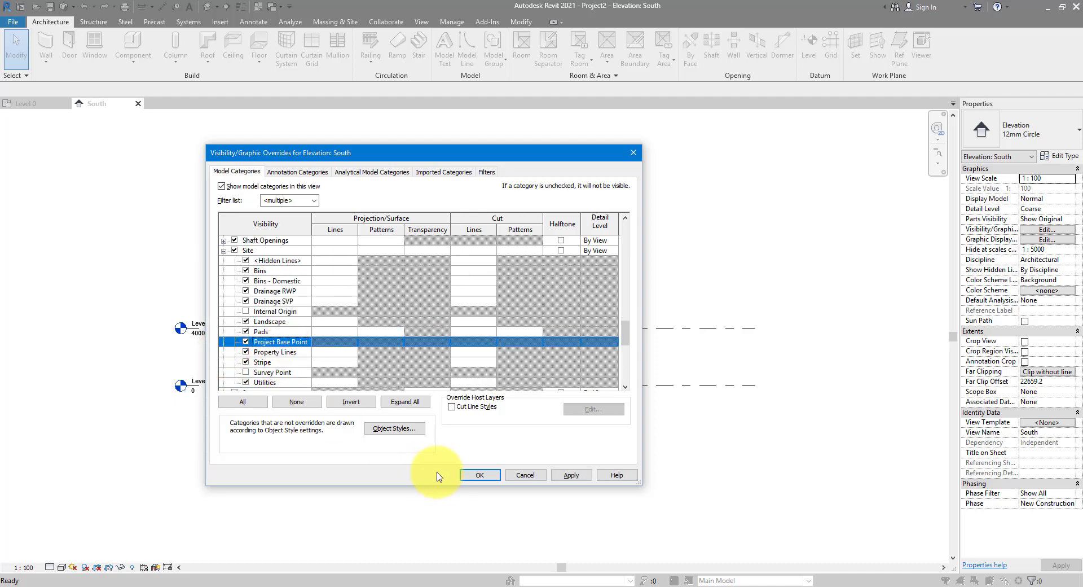
- Apply, confirm the project base point's elevation reads 0.0, and return to the Level 0 plan
{"action": "left_click", "coordinate": [471, 474]}
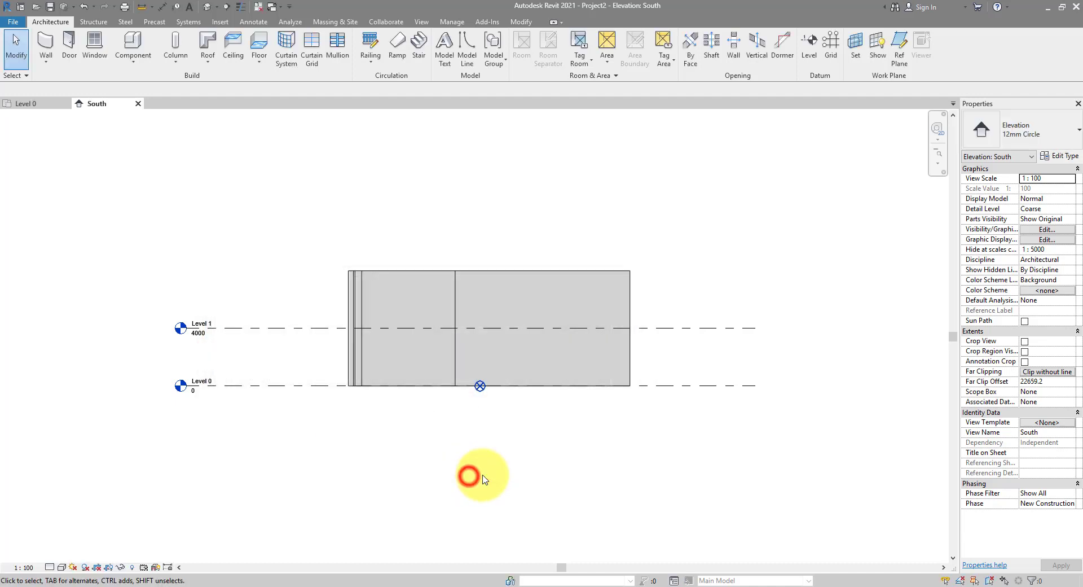
{"action": "left_click", "coordinate": [480, 385]}
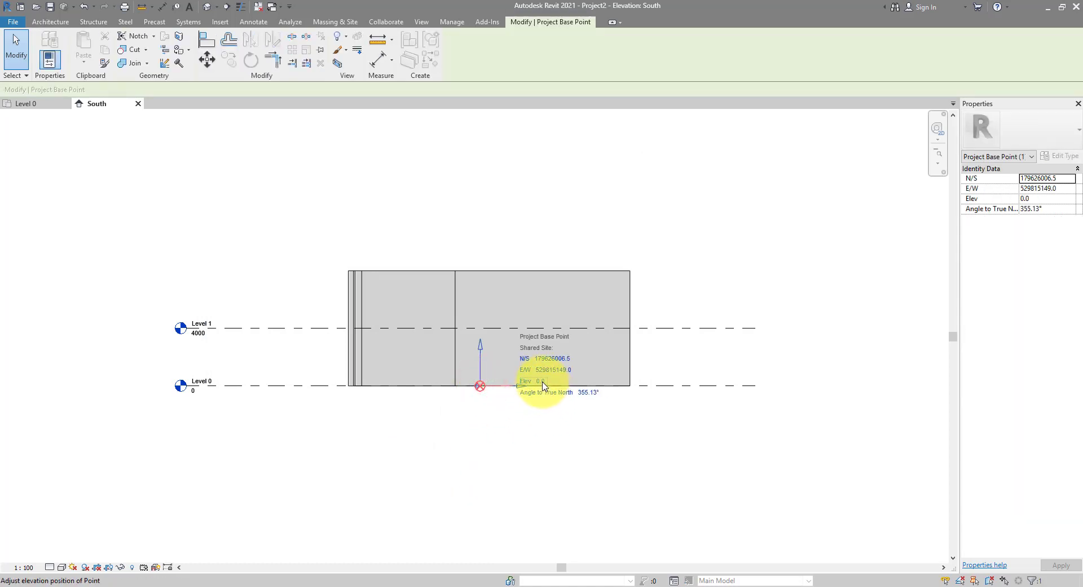
{"action": "left_click", "coordinate": [42, 104]}
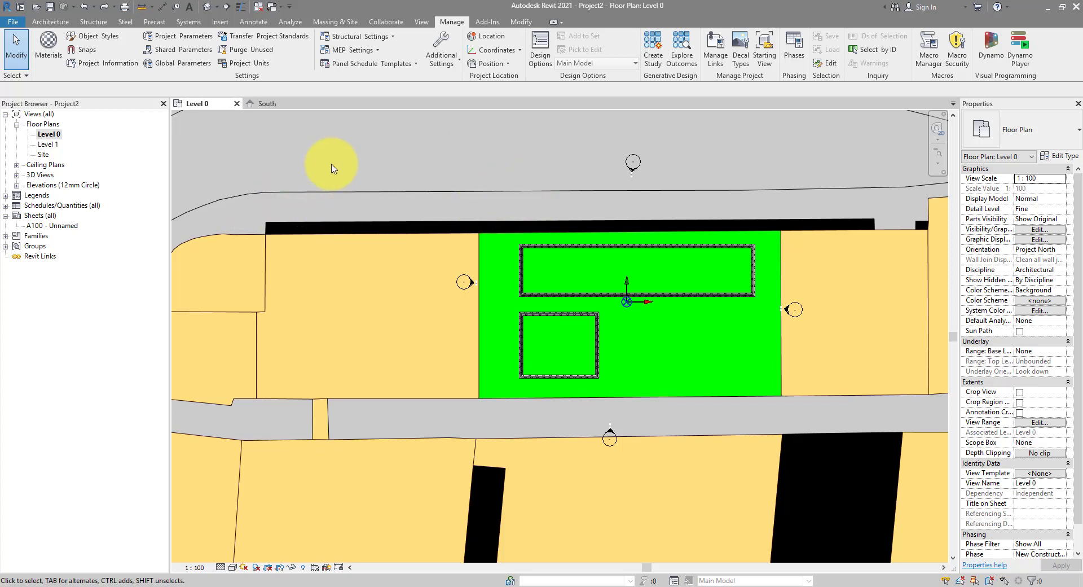
- Save the project under the new file name 'New Prpjet'
{"action": "left_click", "coordinate": [50, 7]}
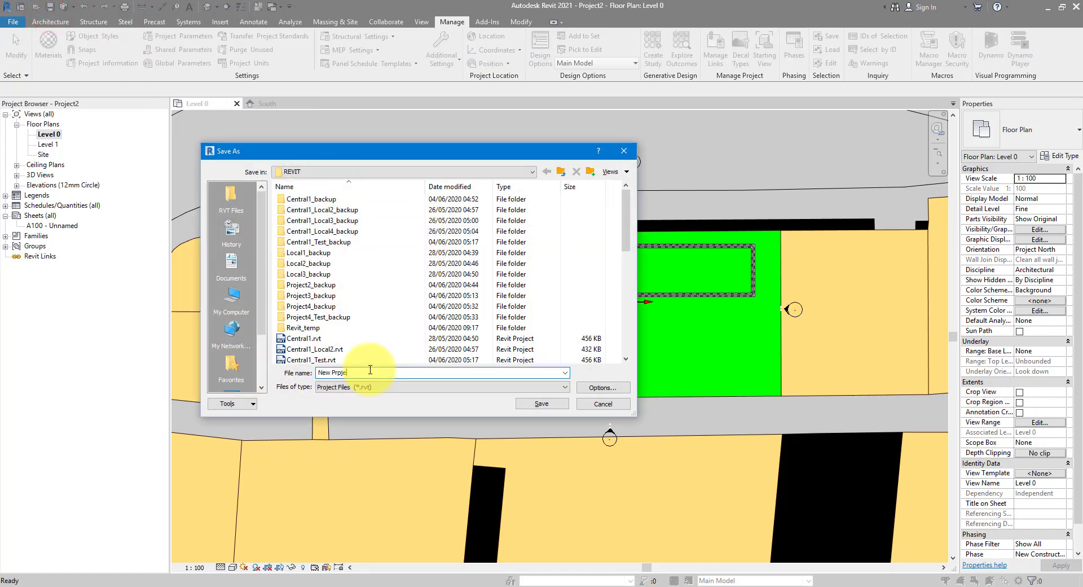
{"action": "type", "text": "New Prpjet"}
{"action": "left_click", "coordinate": [542, 403]}
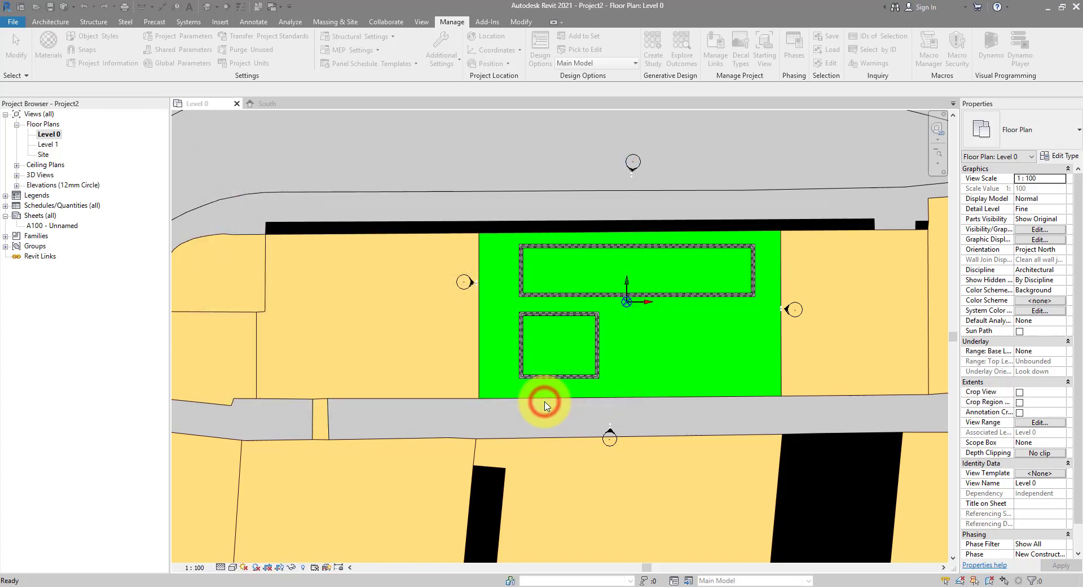
- Move the Location Position Changed prompt aside and bring OS Map.dwg in AutoCAD forward
{"action": "left_click_drag", "start_coordinate": [573, 183], "coordinate": [459, 167]}
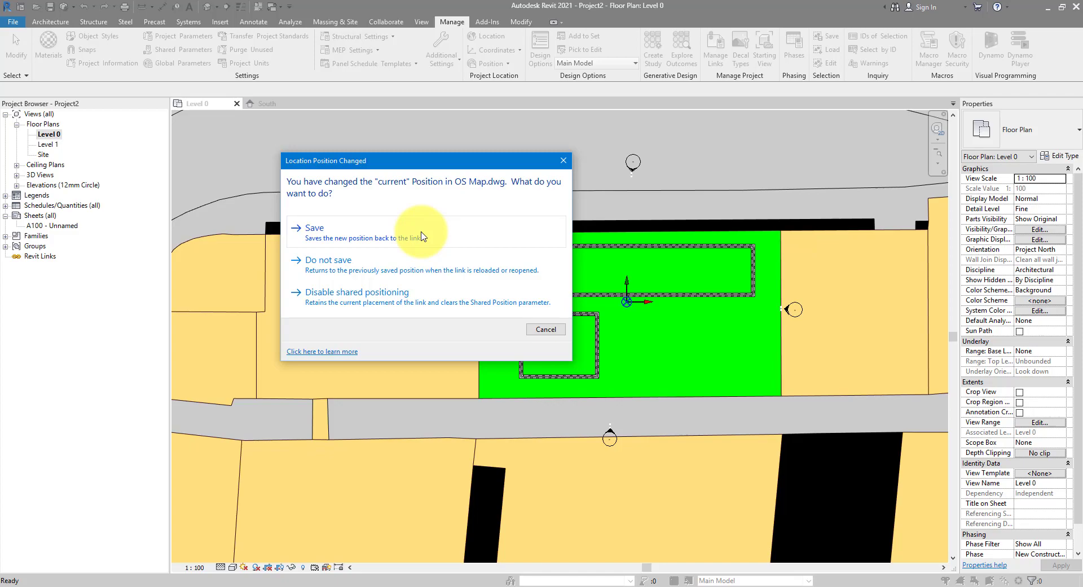
{"action": "mouse_move", "coordinate": [322, 581]}
{"action": "left_click", "coordinate": [327, 536]}
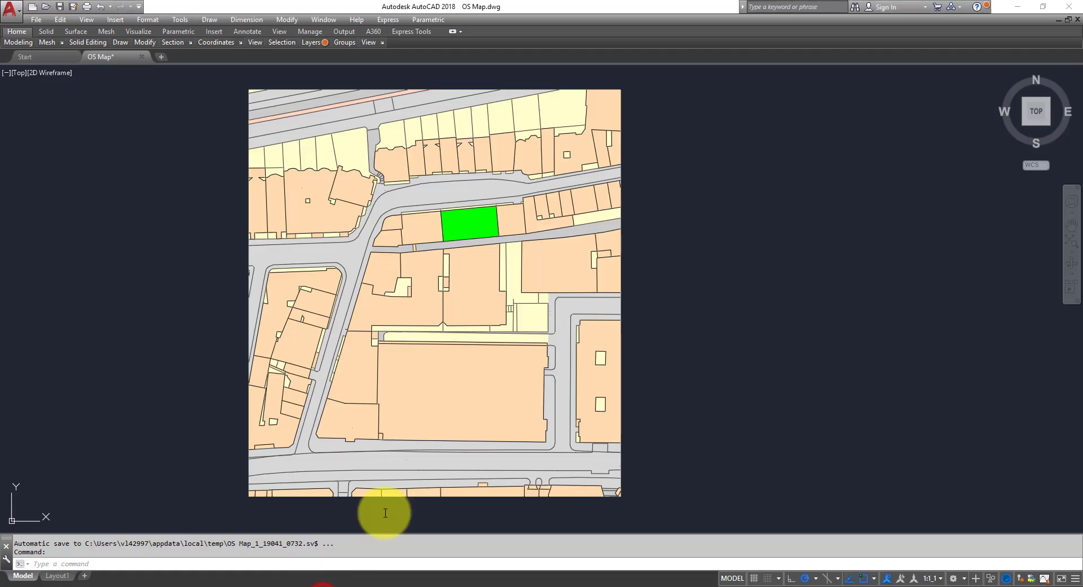
- Use UCSMAN to confirm the map's current UCS is World, then return to Revit's prompt
{"action": "middle_click_drag", "start_coordinate": [694, 251], "coordinate": [575, 249]}
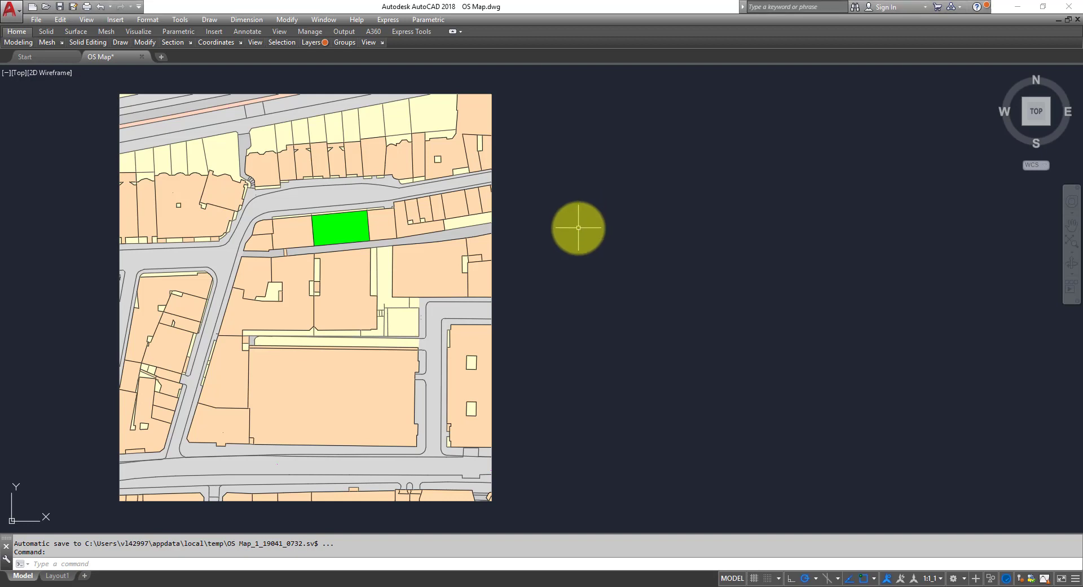
{"action": "type", "text": "ucsm"}
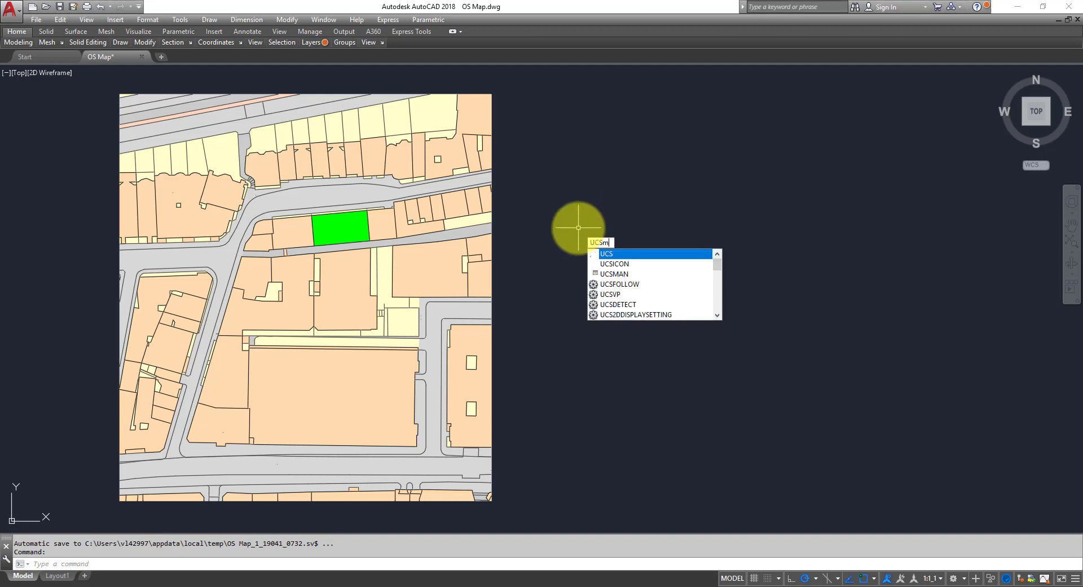
{"action": "type", "text": "an"}
{"action": "key", "text": "Return"}
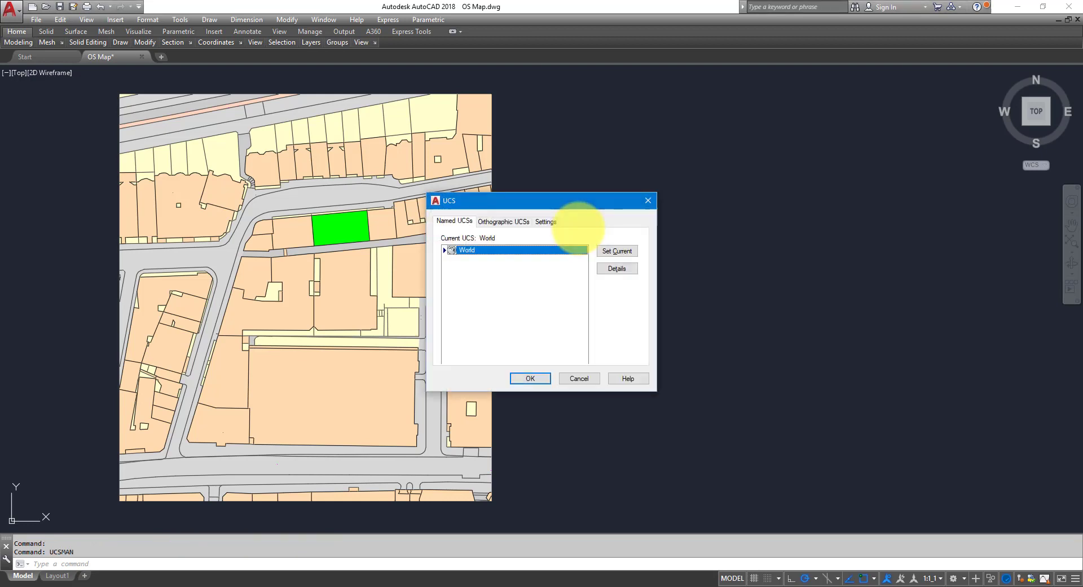
{"action": "left_click_drag", "start_coordinate": [556, 200], "coordinate": [635, 191]}
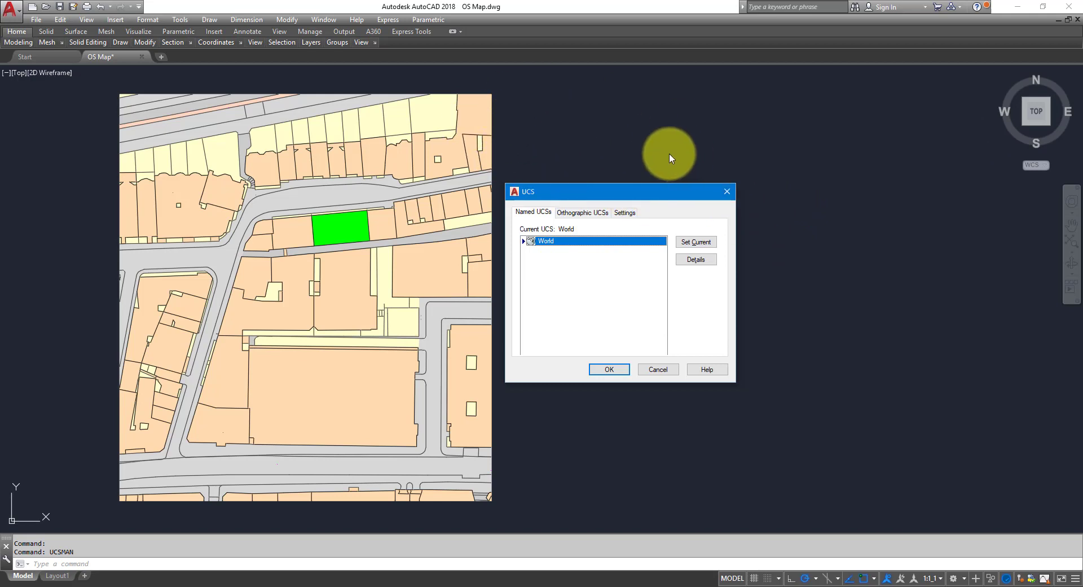
{"action": "left_click", "coordinate": [655, 369]}
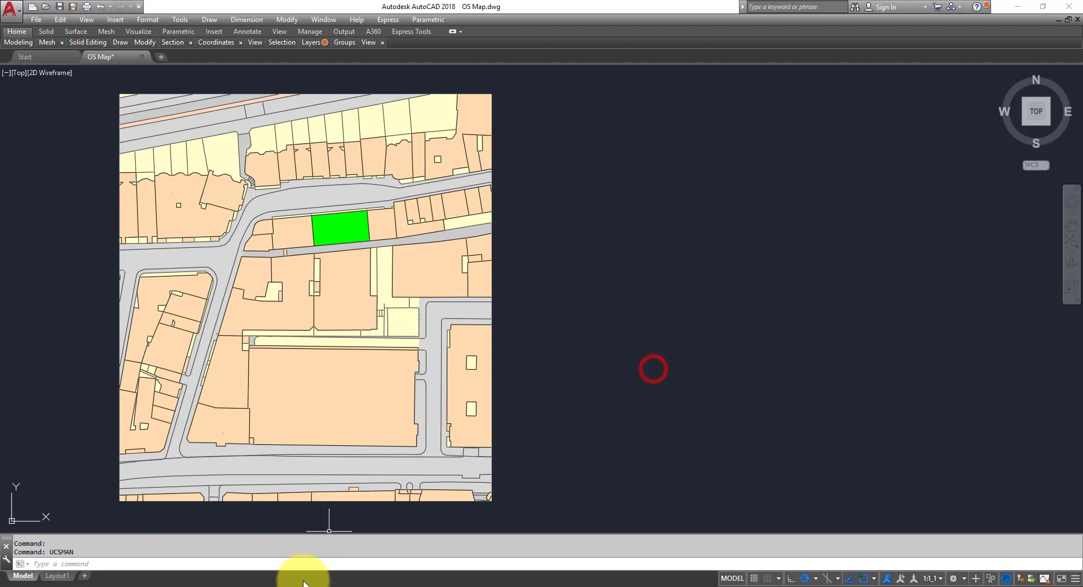
{"action": "left_click", "coordinate": [270, 583]}
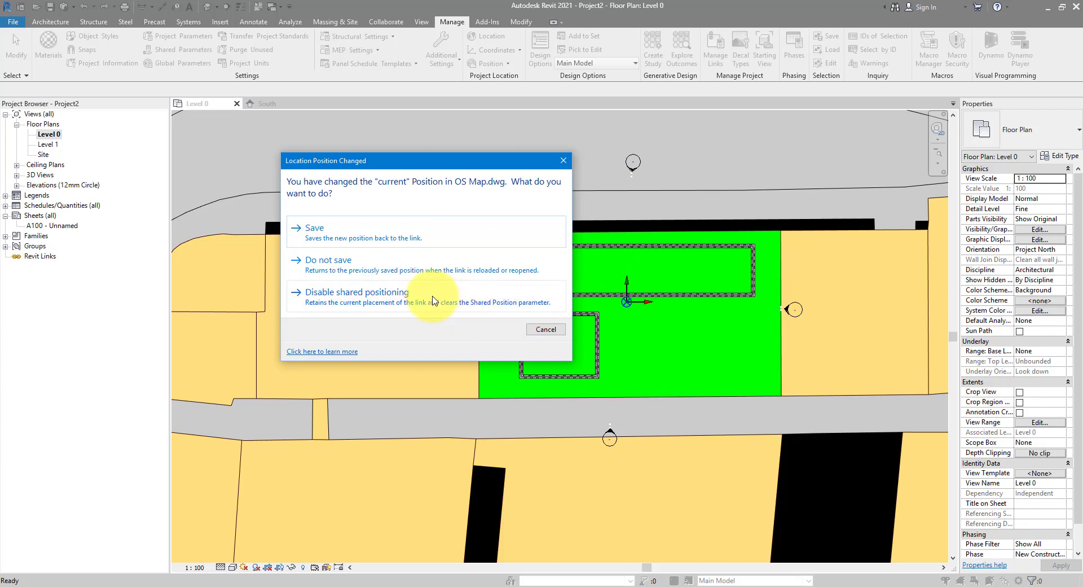
- Disable OS Map.dwg shared positioning and give the project base point shared elevation 10505.0
{"action": "left_click", "coordinate": [352, 294]}
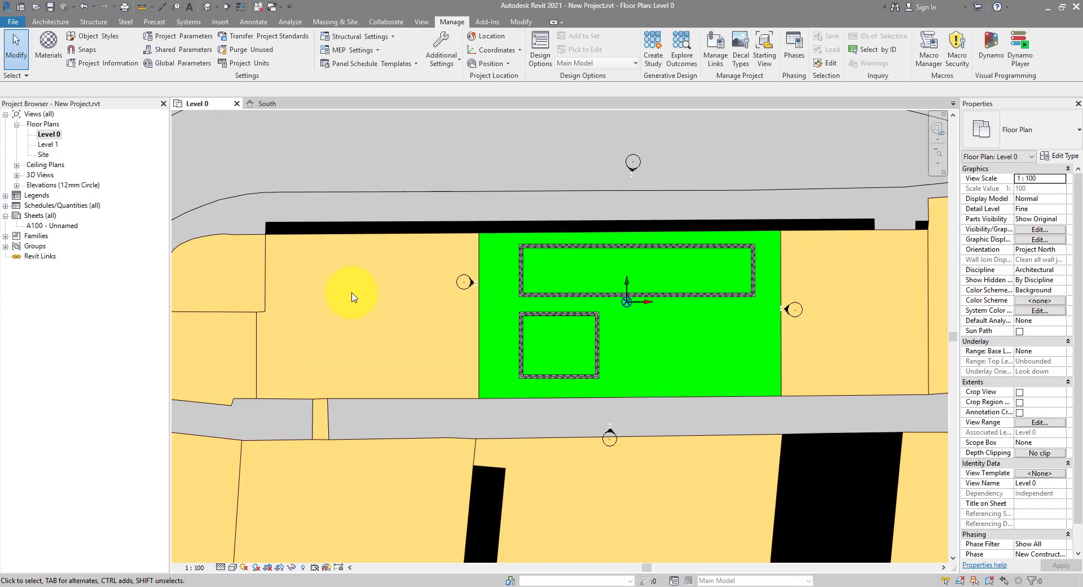
{"action": "left_click", "coordinate": [451, 22]}
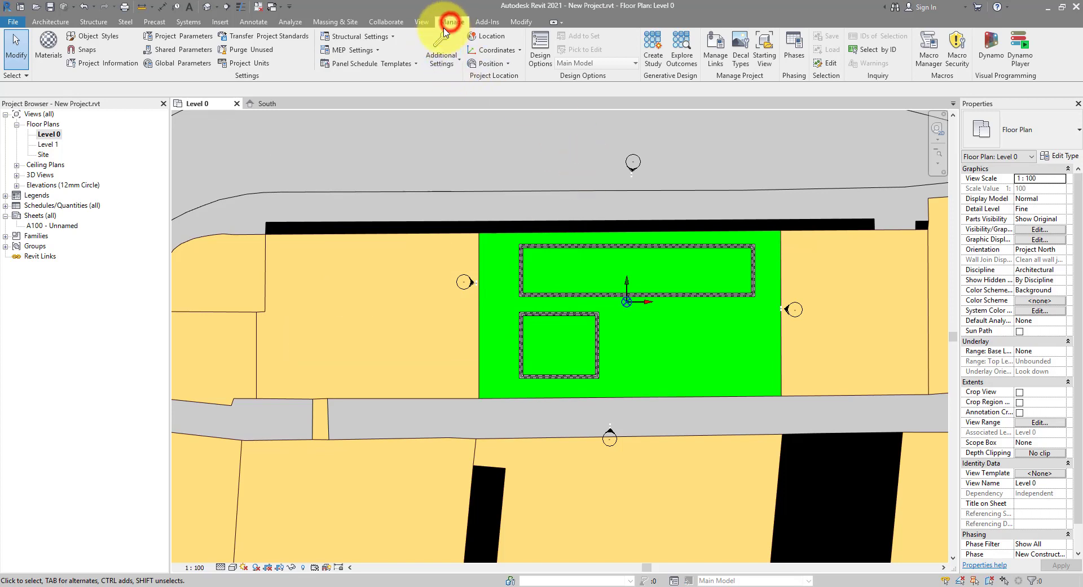
{"action": "left_click", "coordinate": [508, 50]}
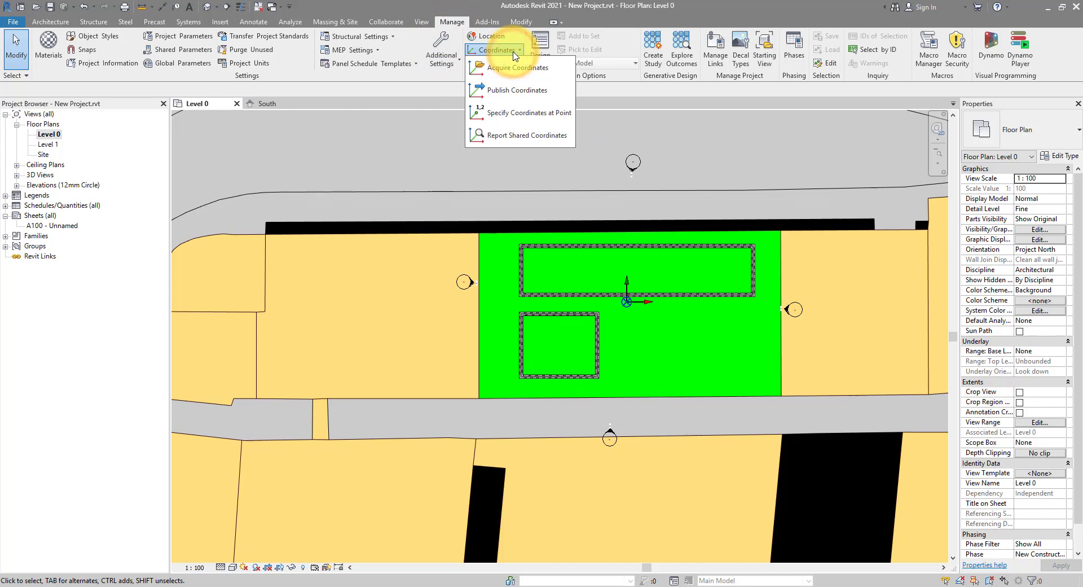
{"action": "left_click", "coordinate": [517, 114]}
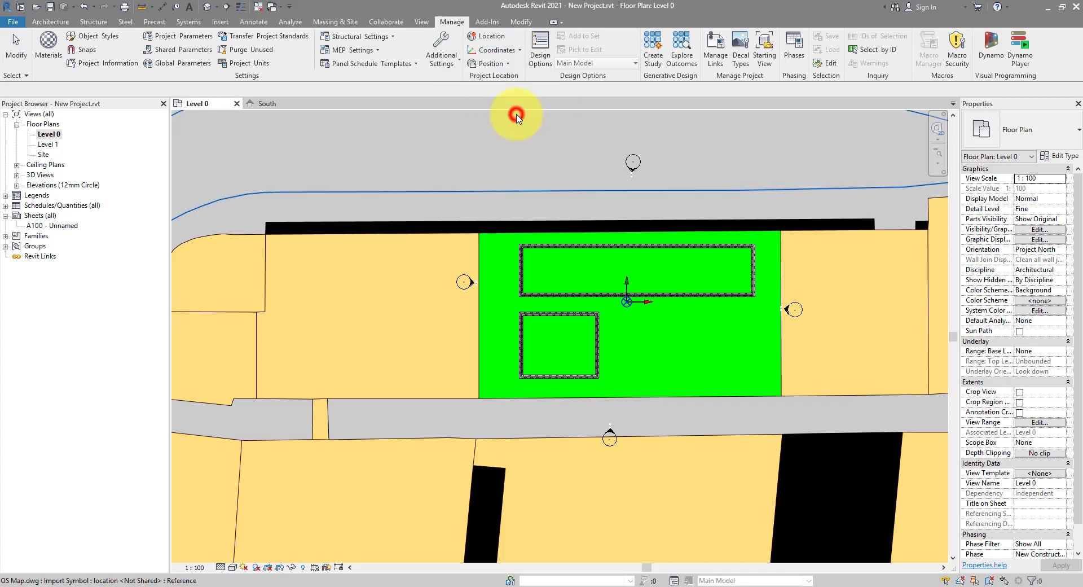
{"action": "left_click", "coordinate": [627, 301]}
{"action": "double_click", "coordinate": [614, 301]}
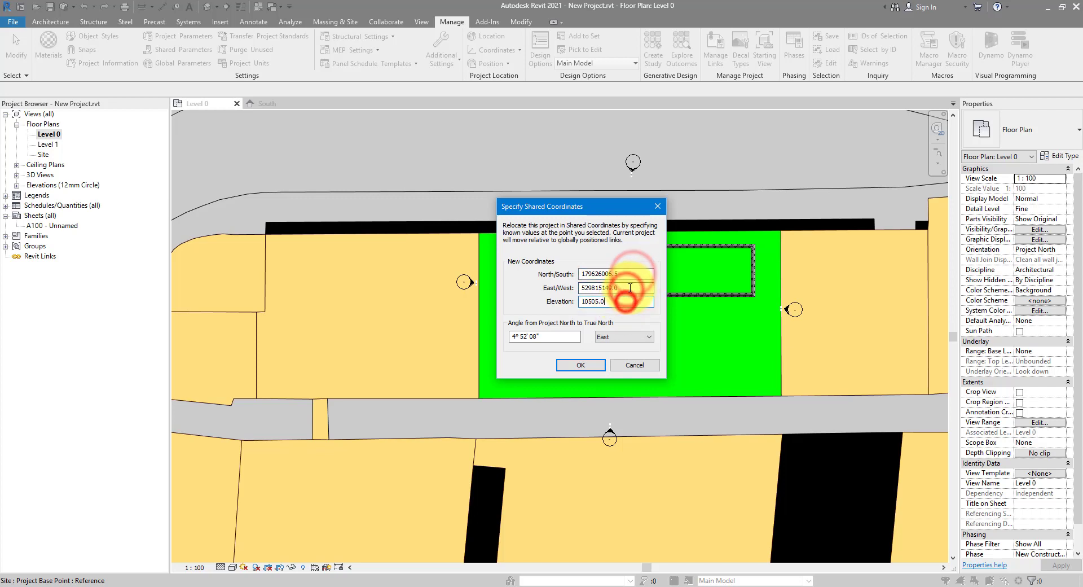
{"action": "left_click", "coordinate": [625, 300]}
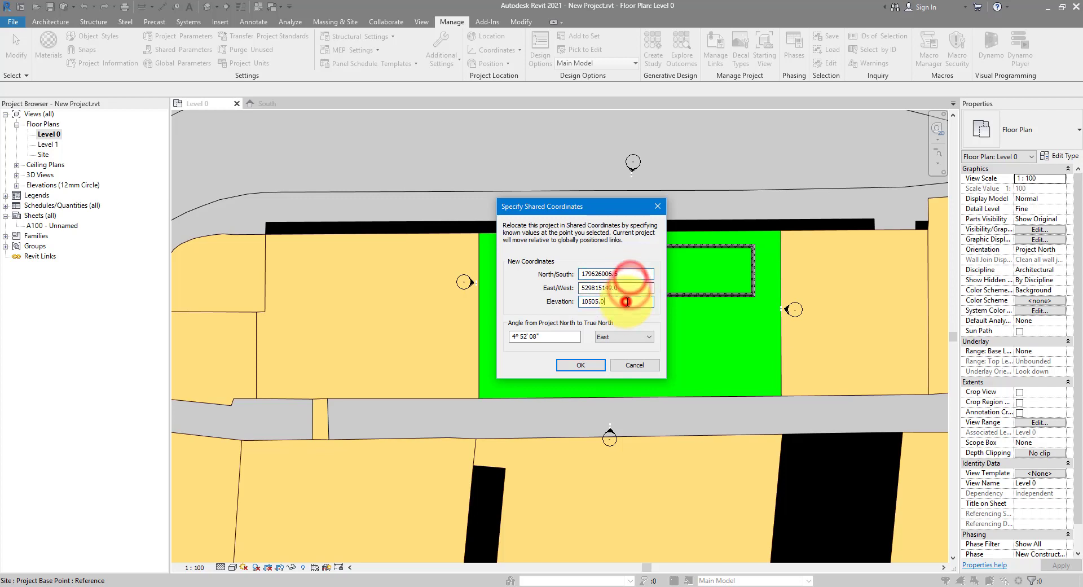
{"action": "left_click", "coordinate": [581, 364]}
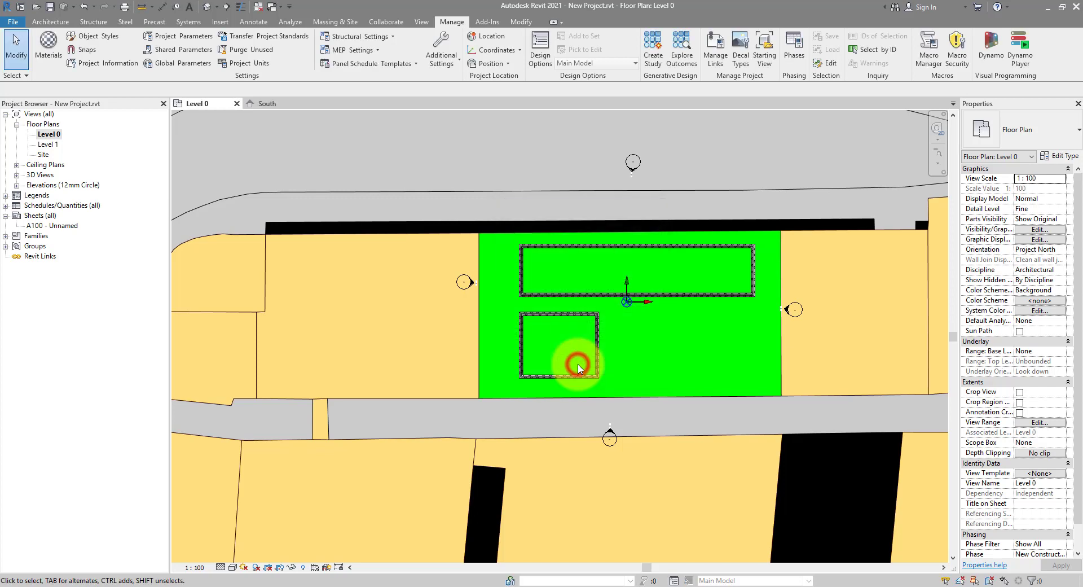
- Check the project base point's values, then switch to the South elevation
{"action": "left_click", "coordinate": [628, 303]}
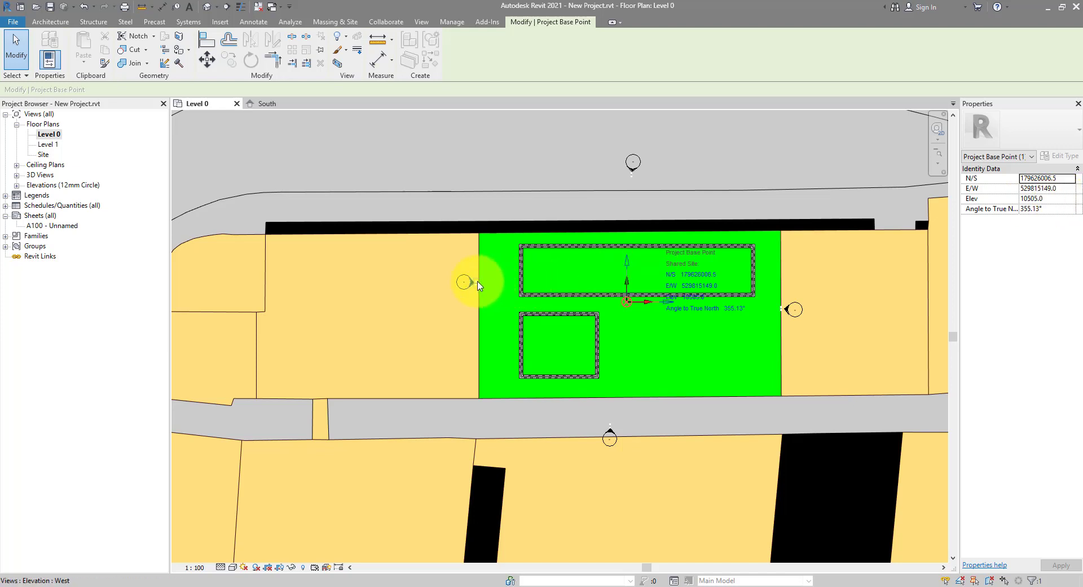
{"action": "left_click", "coordinate": [281, 105]}
{"action": "scroll", "coordinate": [500, 389], "scroll_direction": "up", "scroll_amount": 2}
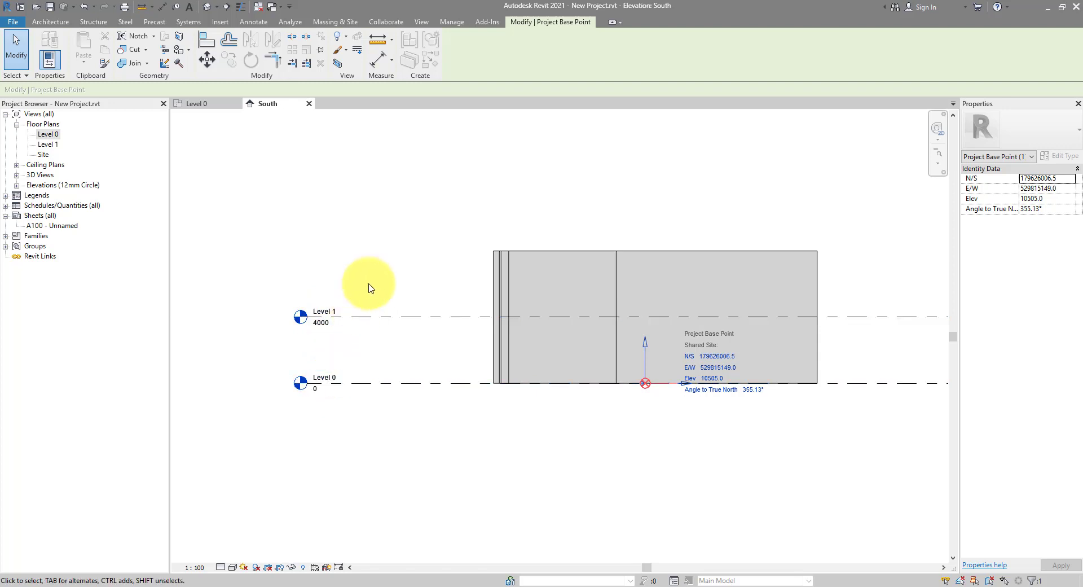
- Check that Levels 0 and 1's type uses Project Base Point as its Elevation Base
{"action": "left_click_drag", "start_coordinate": [375, 231], "coordinate": [309, 451]}
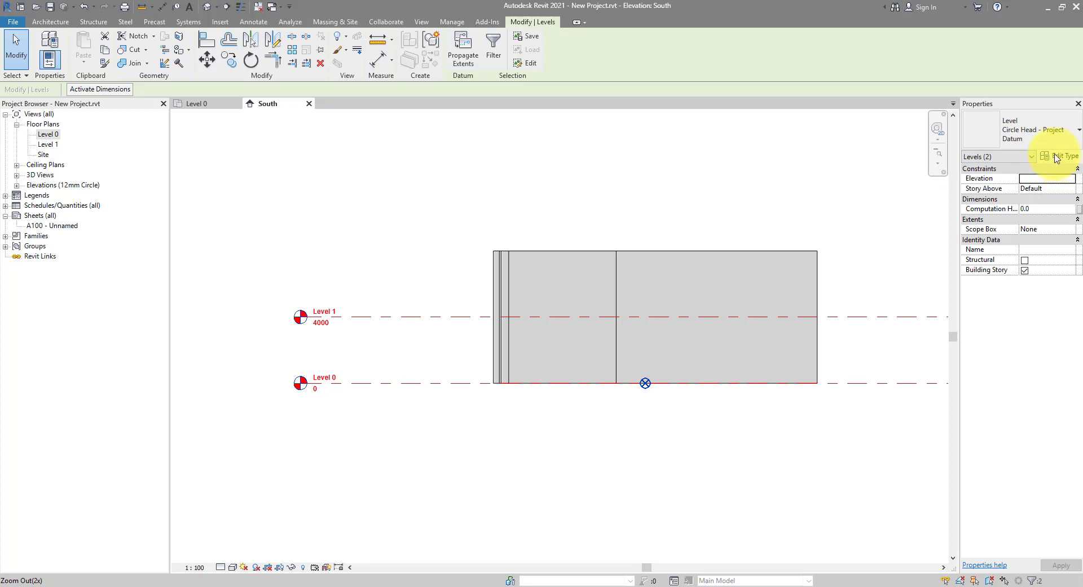
{"action": "left_click", "coordinate": [1056, 159]}
{"action": "left_click_drag", "start_coordinate": [517, 110], "coordinate": [588, 110]}
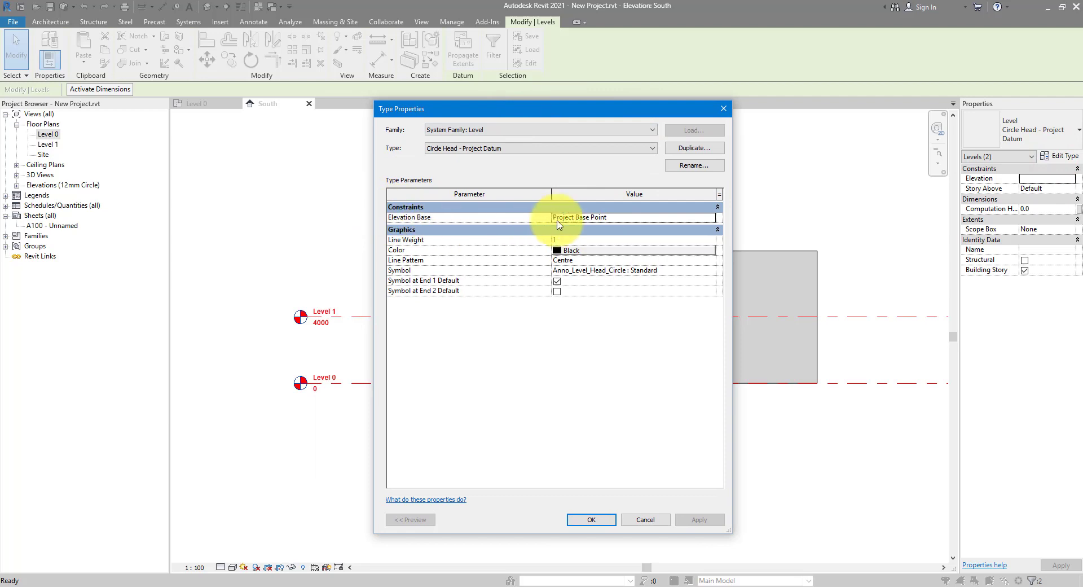
{"action": "left_click", "coordinate": [632, 218]}
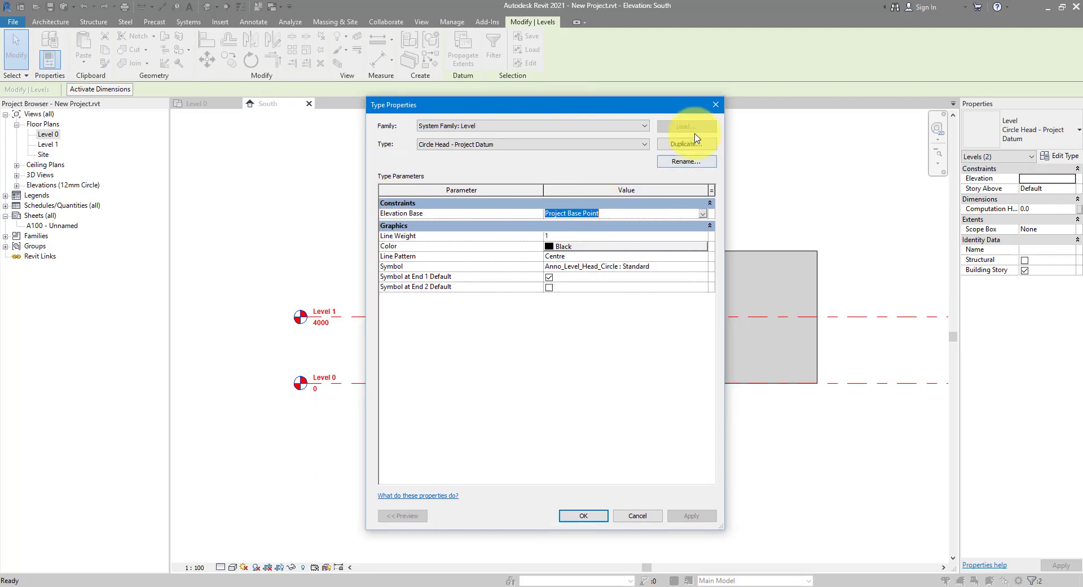
{"action": "left_click_drag", "start_coordinate": [687, 109], "coordinate": [222, 125]}
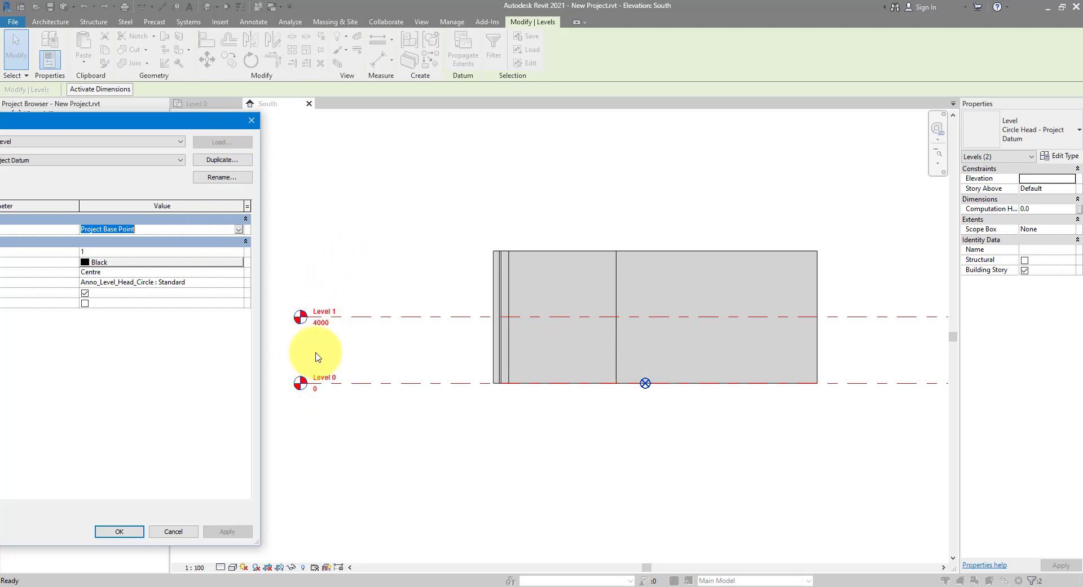
- Change both levels to the Circle Head - Shared Datum type
{"action": "left_click", "coordinate": [249, 122]}
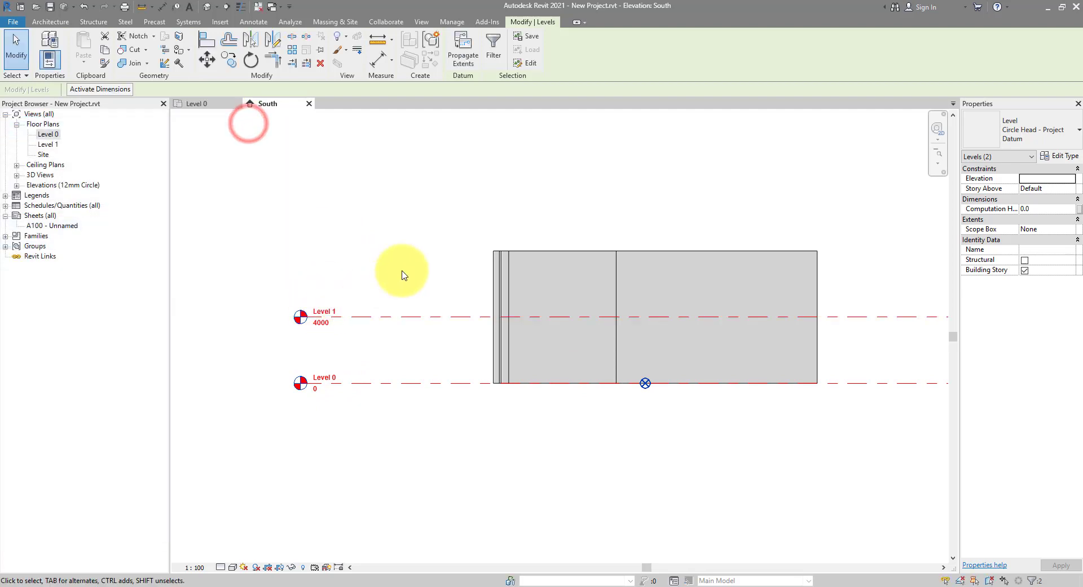
{"action": "left_click_drag", "start_coordinate": [334, 270], "coordinate": [368, 416]}
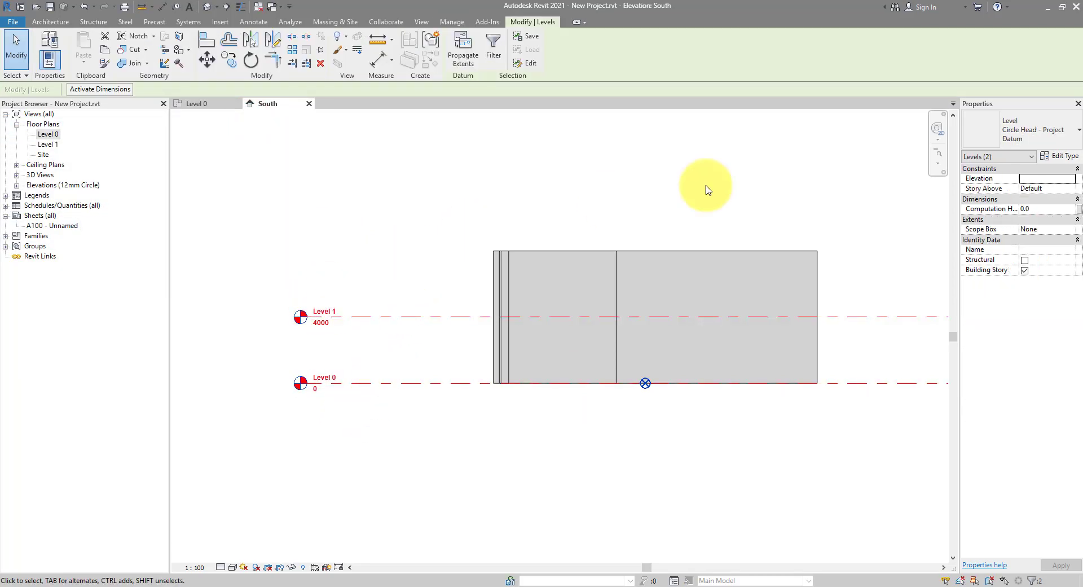
{"action": "left_click", "coordinate": [1008, 137]}
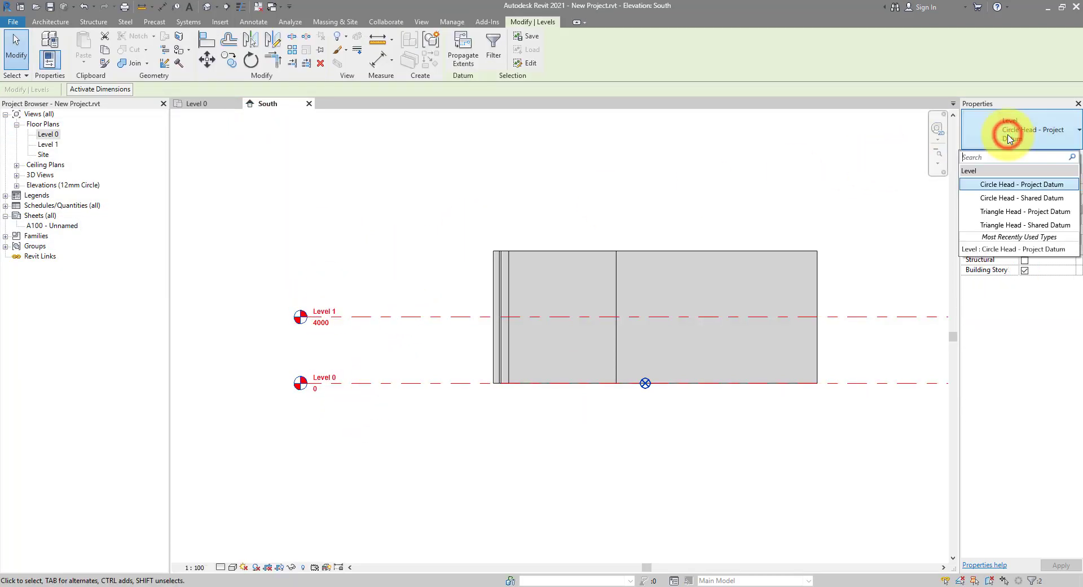
{"action": "left_click", "coordinate": [1058, 199]}
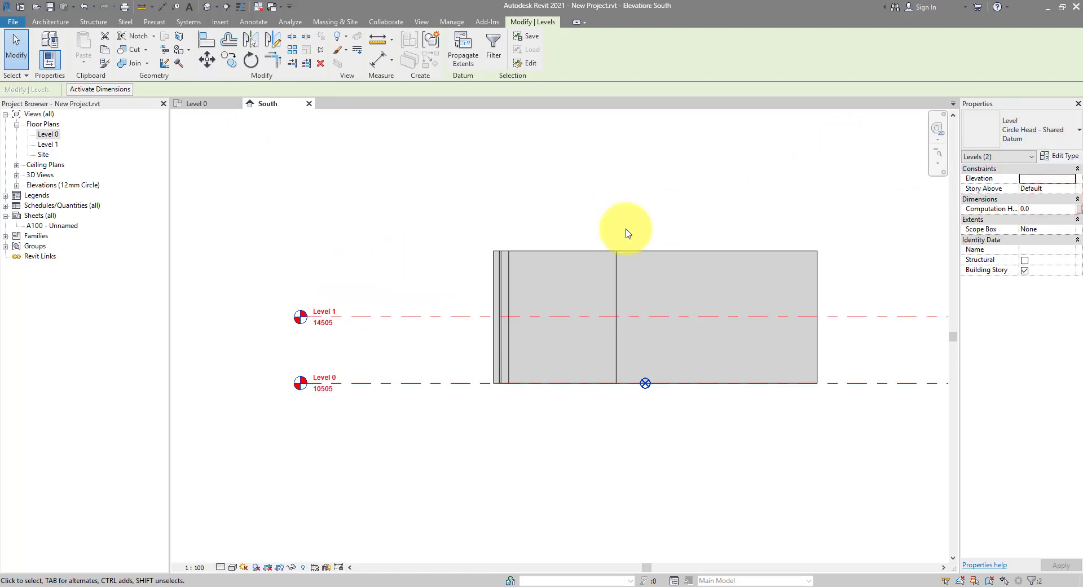
- Confirm Level 0's type uses Survey Point as Elevation Base, then open the Level 0 plan
{"action": "left_click", "coordinate": [319, 355]}
{"action": "scroll", "coordinate": [308, 386], "scroll_direction": "up", "scroll_amount": 3}
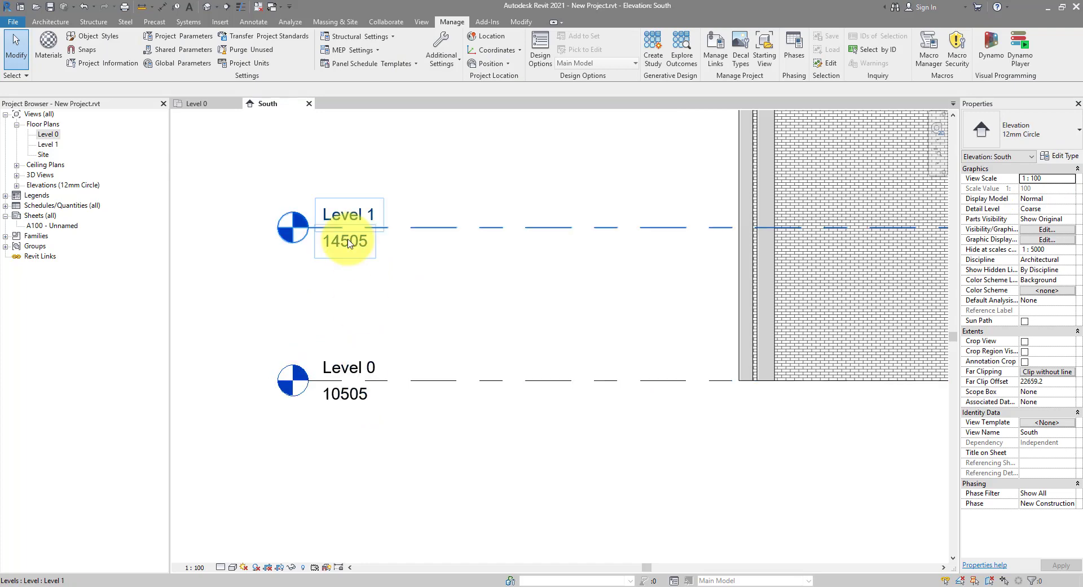
{"action": "scroll", "coordinate": [302, 337], "scroll_direction": "down", "scroll_amount": 3}
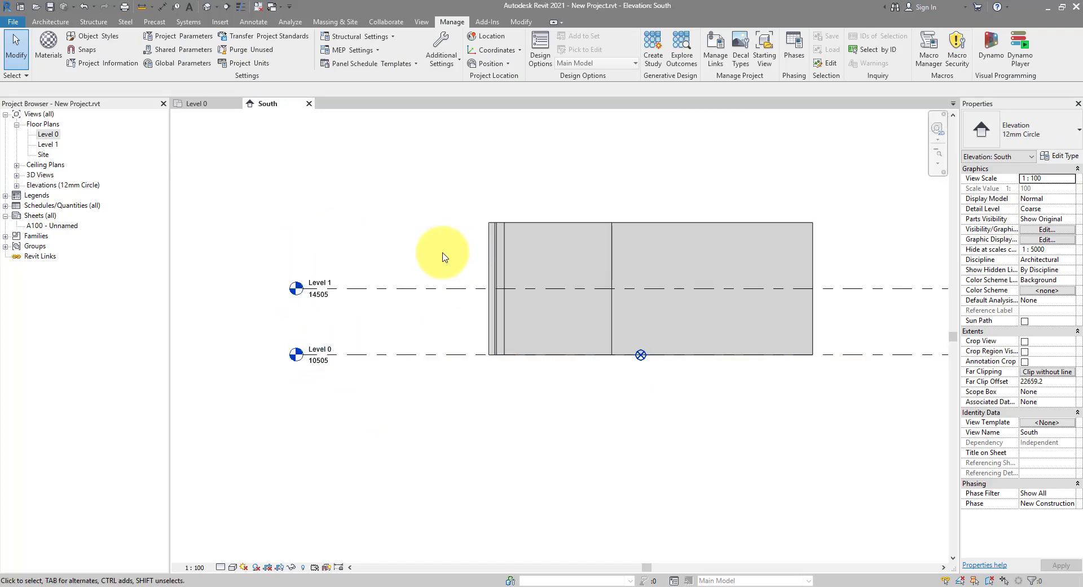
{"action": "left_click", "coordinate": [349, 354]}
{"action": "left_click", "coordinate": [1059, 156]}
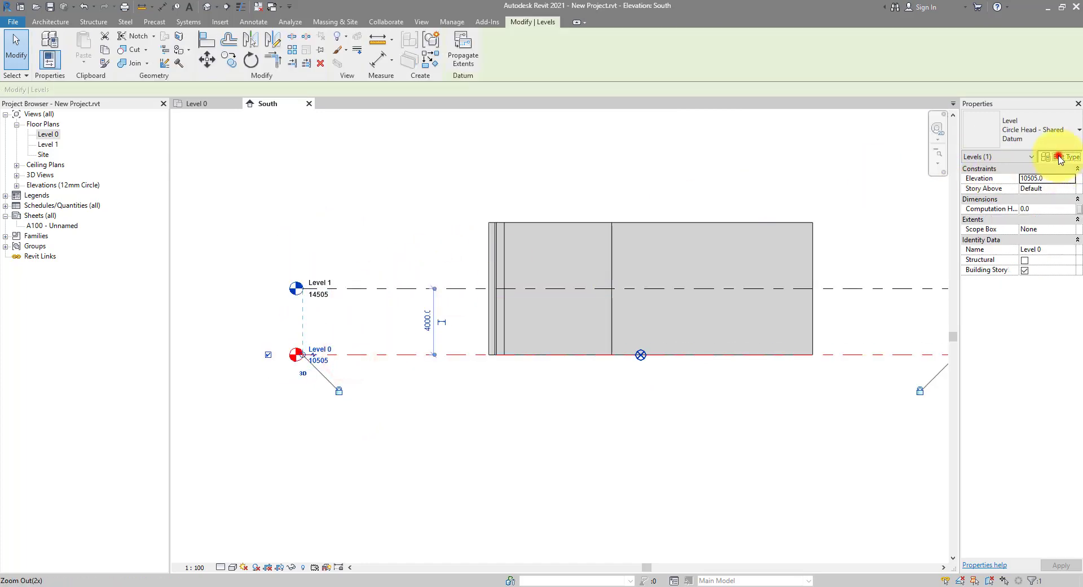
{"action": "left_click", "coordinate": [234, 228]}
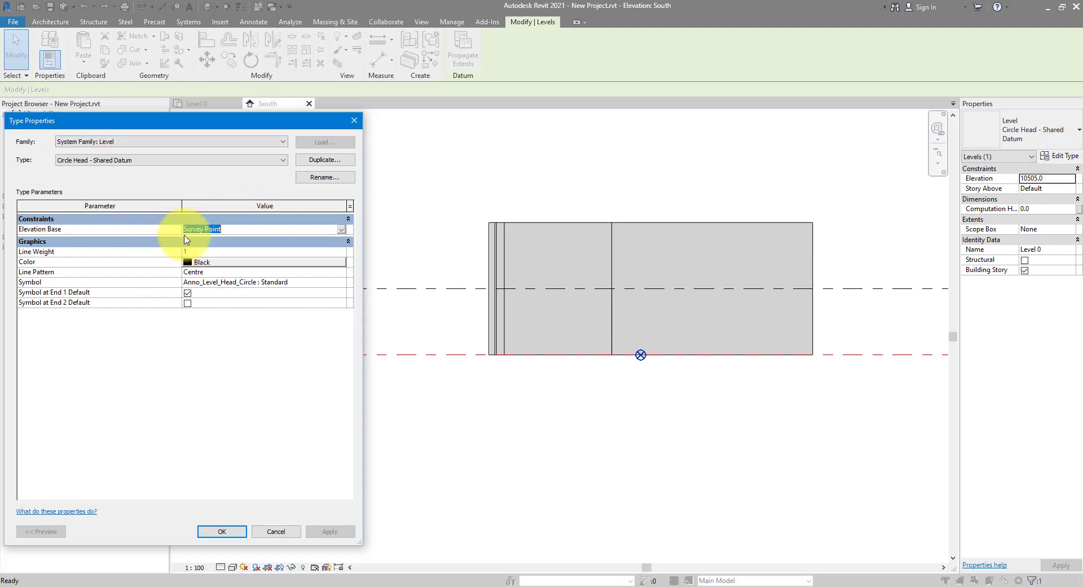
{"action": "left_click", "coordinate": [354, 120]}
{"action": "left_click", "coordinate": [350, 186]}
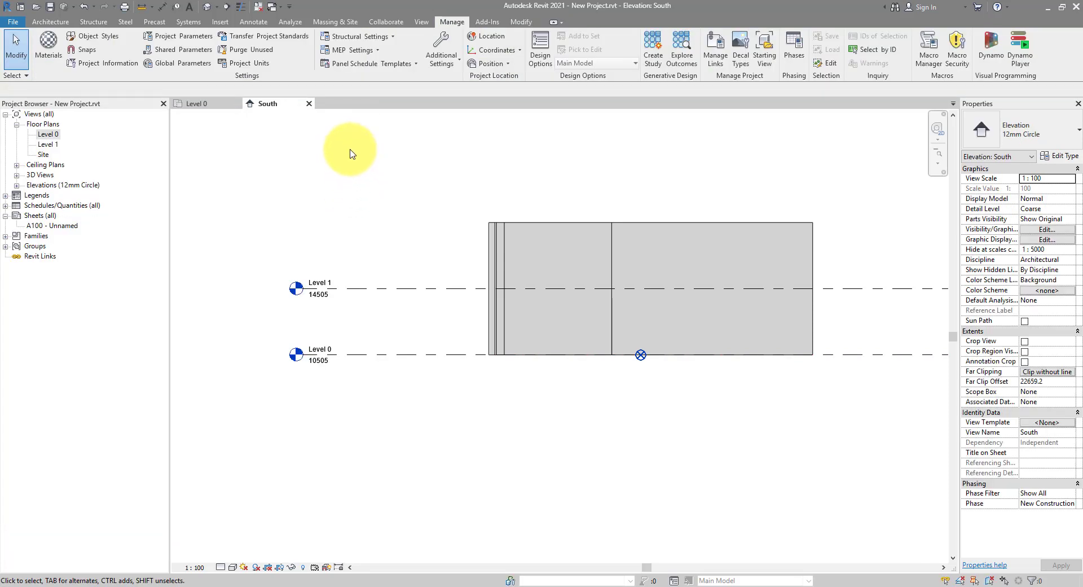
{"action": "double_click", "coordinate": [51, 135]}
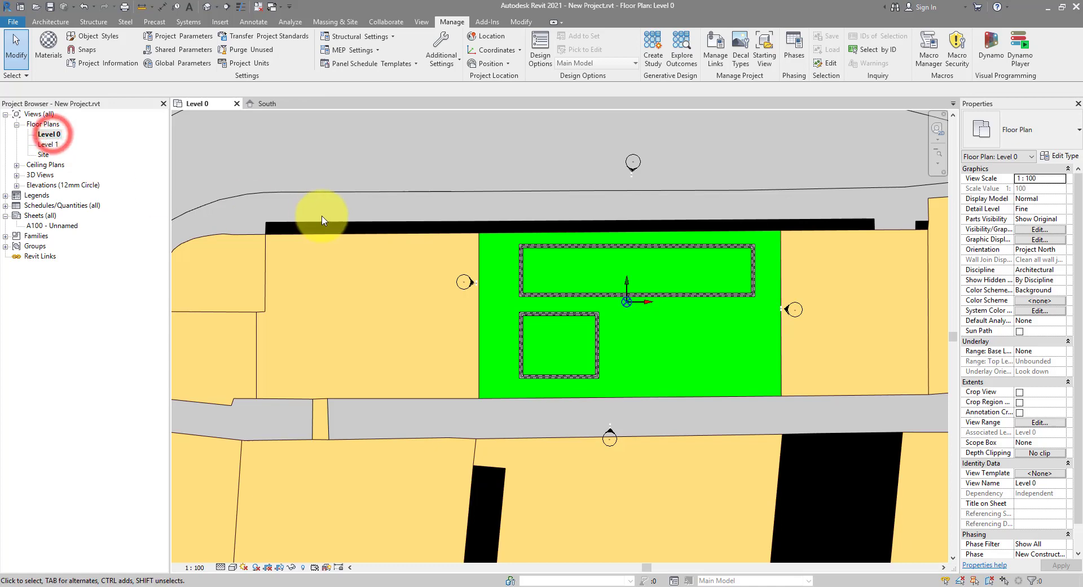
- Temporarily isolate the OS Map survey import in the Level 0 plan
{"action": "middle_click_drag", "start_coordinate": [545, 258], "coordinate": [420, 274]}
{"action": "left_click", "coordinate": [658, 243]}
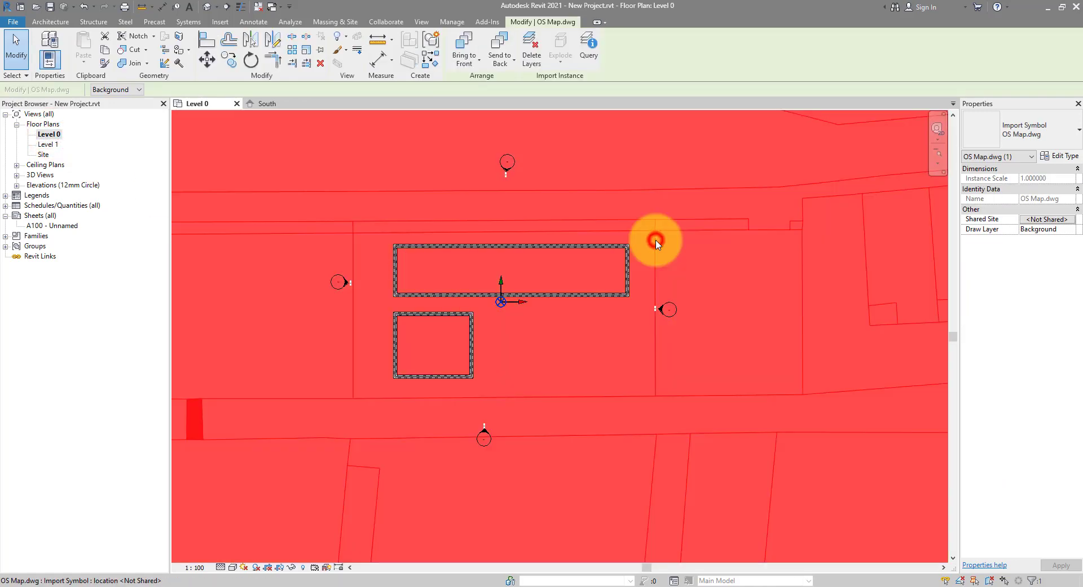
{"action": "left_click", "coordinate": [291, 567]}
{"action": "left_click", "coordinate": [326, 518]}
{"action": "left_click", "coordinate": [468, 331]}
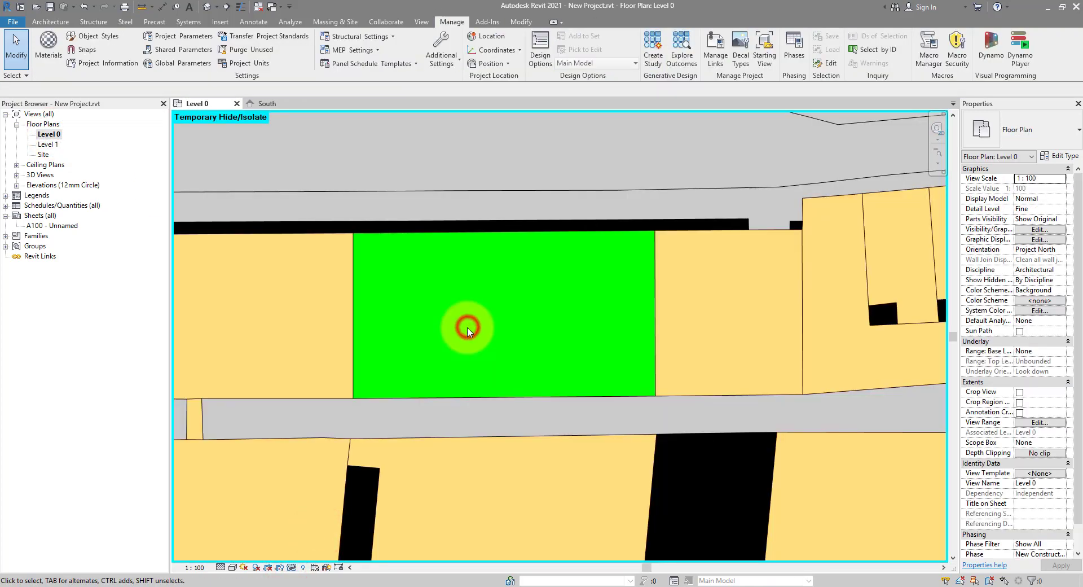
- Start a new property line using Create by sketching
{"action": "left_click", "coordinate": [335, 22]}
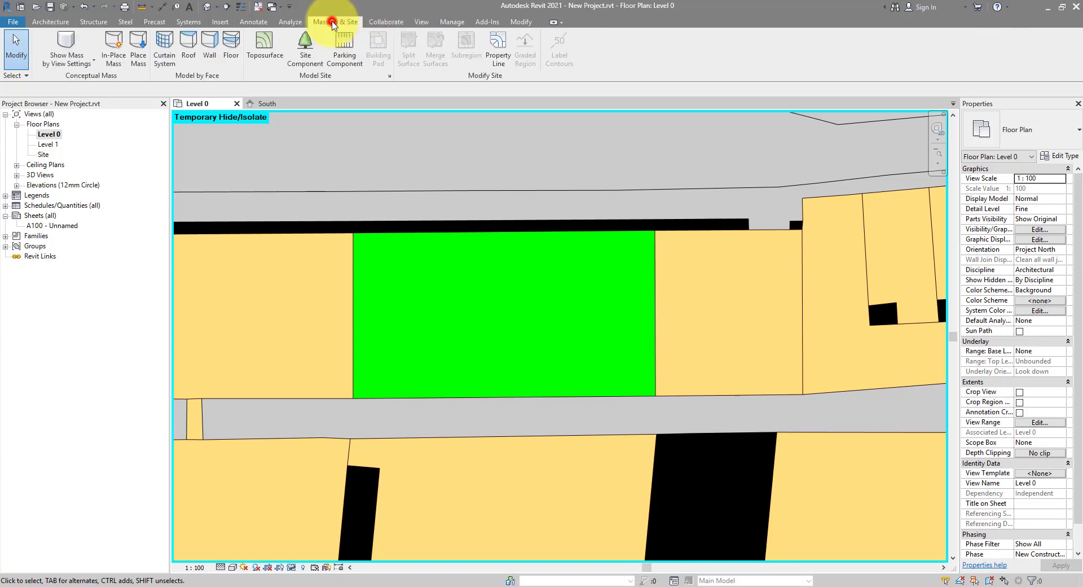
{"action": "left_click", "coordinate": [499, 60]}
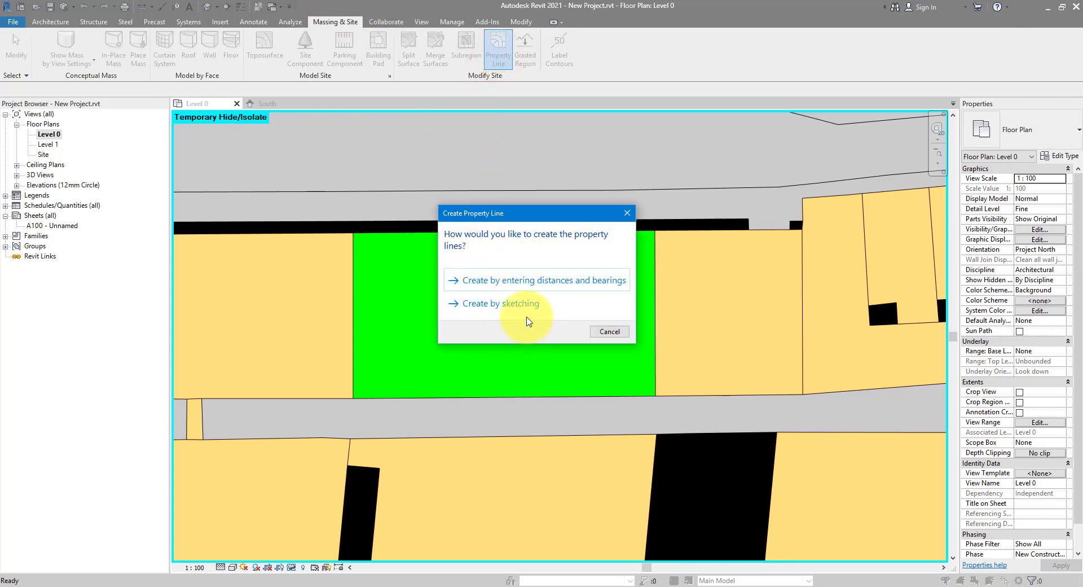
{"action": "left_click", "coordinate": [552, 308]}
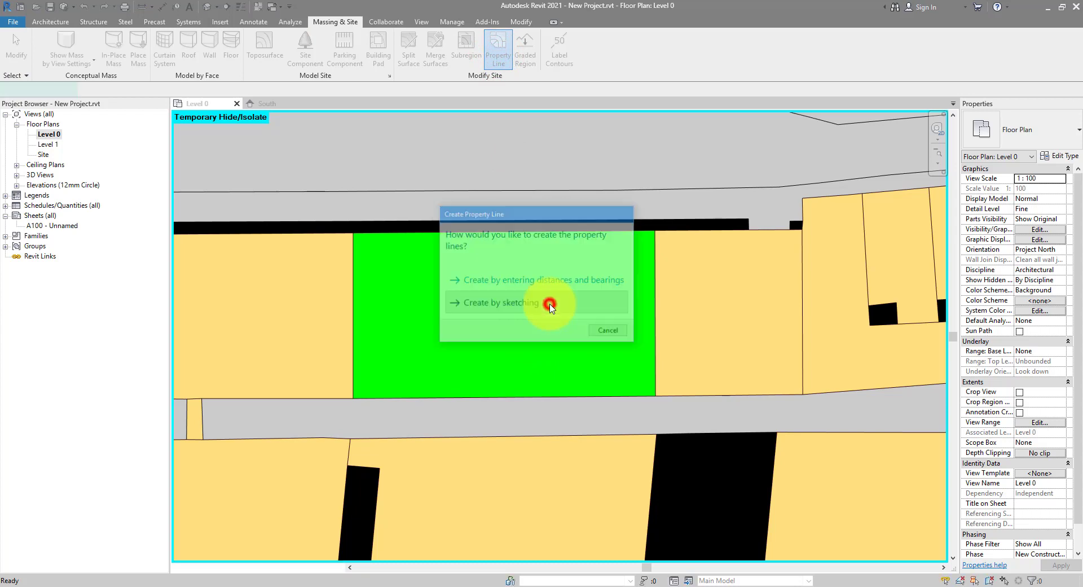
- Pick the green lot's top, right, bottom and left edges as property line sketch lines
{"action": "left_click", "coordinate": [503, 63]}
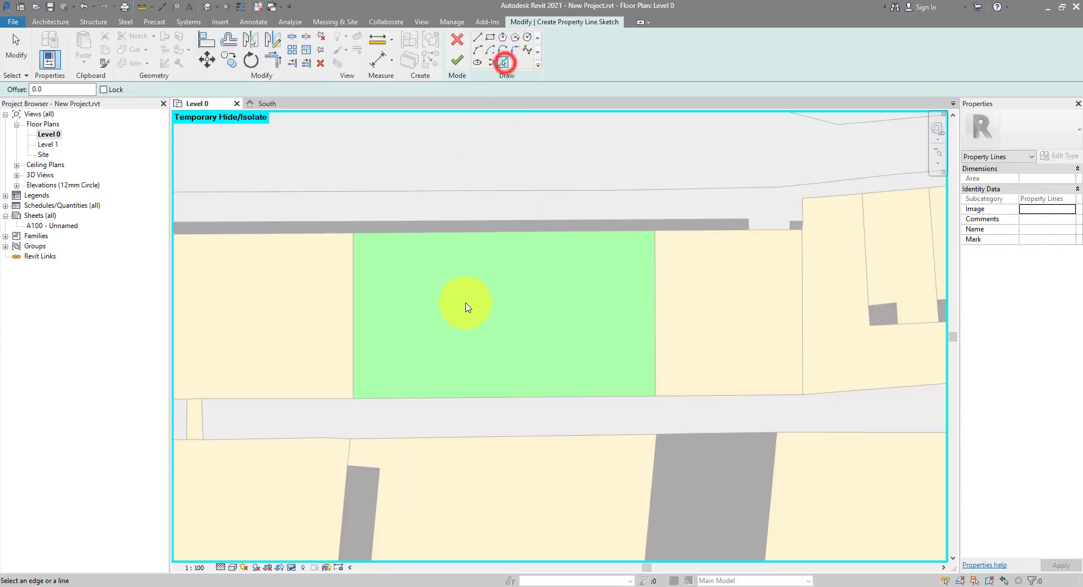
{"action": "left_click", "coordinate": [452, 233]}
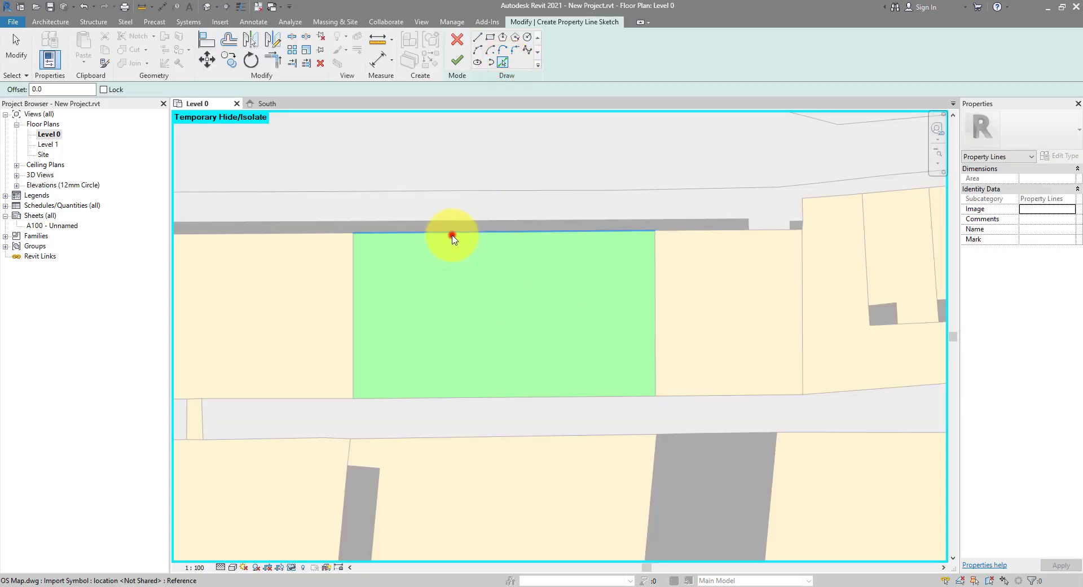
{"action": "left_click", "coordinate": [654, 286]}
{"action": "left_click", "coordinate": [473, 396]}
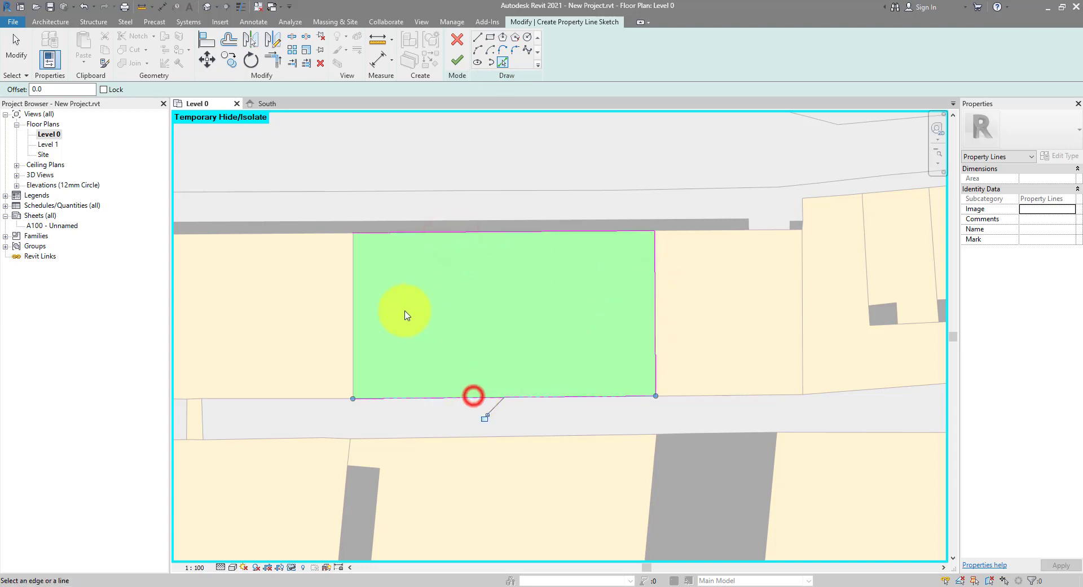
{"action": "left_click", "coordinate": [355, 302]}
- Undo the stray block-boundary chain pick and finish the 335.140 m² property line
{"action": "scroll", "coordinate": [504, 319], "scroll_direction": "down", "scroll_amount": 3}
{"action": "scroll", "coordinate": [504, 319], "scroll_direction": "down", "scroll_amount": 2}
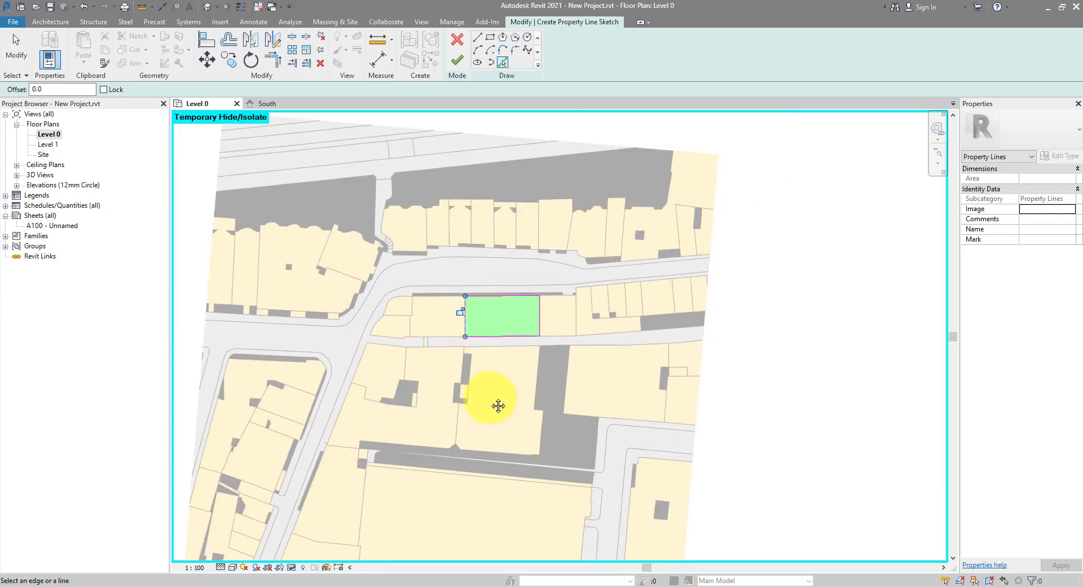
{"action": "middle_click_drag", "start_coordinate": [491, 403], "coordinate": [459, 339]}
{"action": "scroll", "coordinate": [460, 338], "scroll_direction": "up", "scroll_amount": 3}
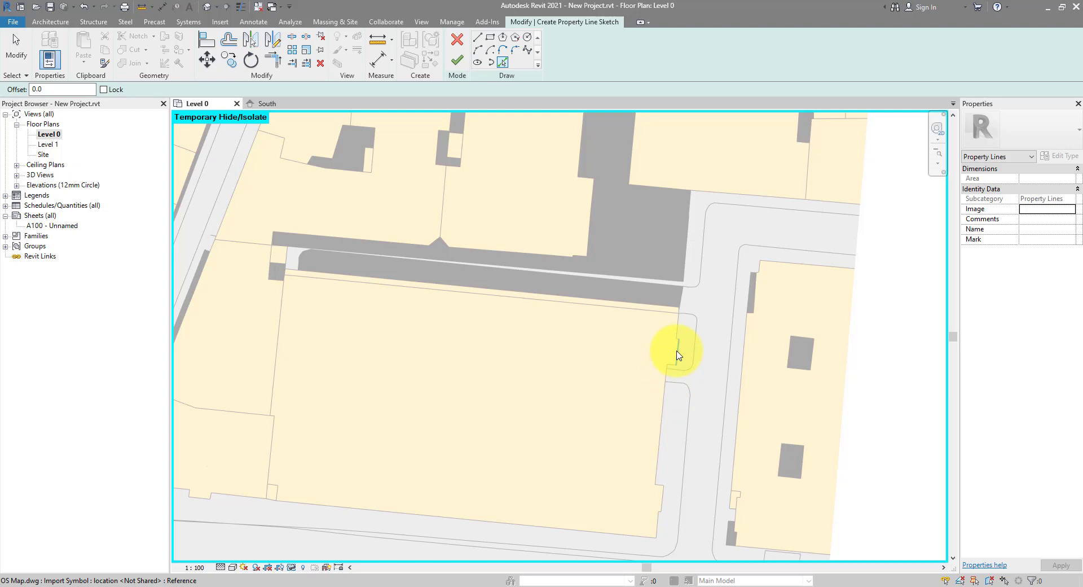
{"action": "key", "text": "Tab"}
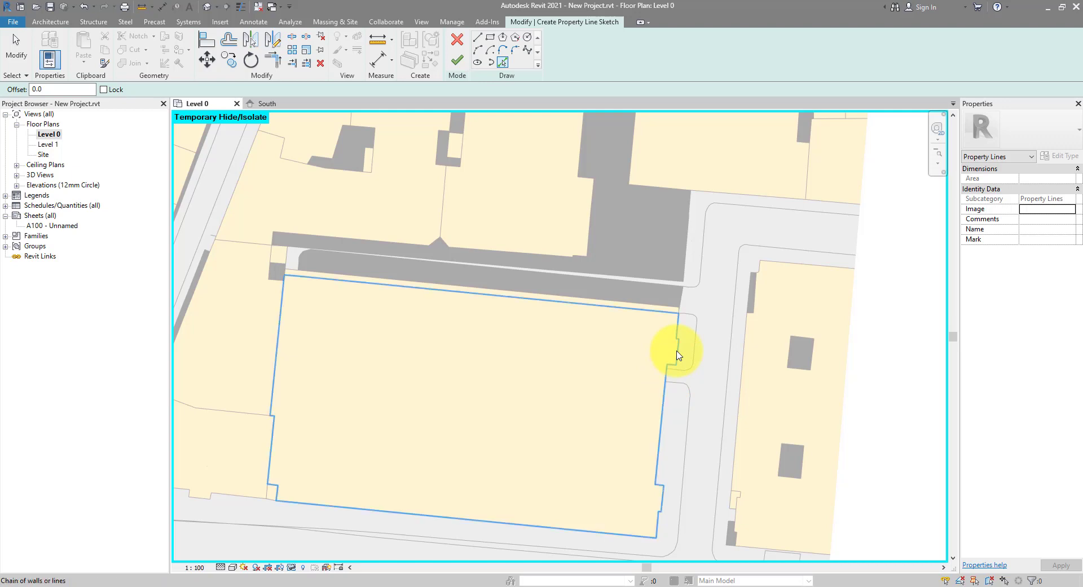
{"action": "left_click", "coordinate": [677, 351]}
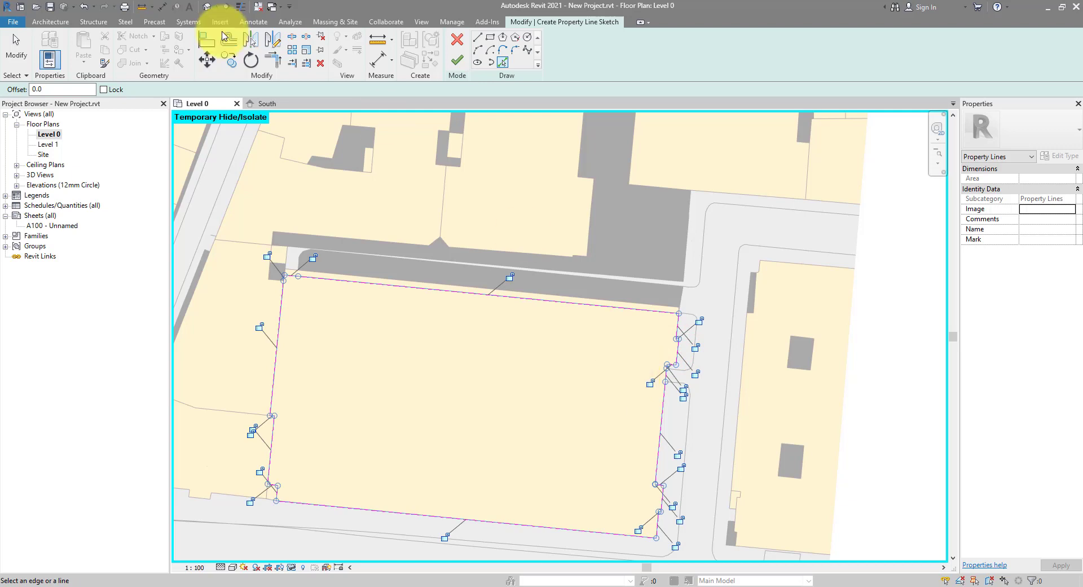
{"action": "left_click", "coordinate": [83, 7]}
{"action": "scroll", "coordinate": [455, 296], "scroll_direction": "down", "scroll_amount": 5}
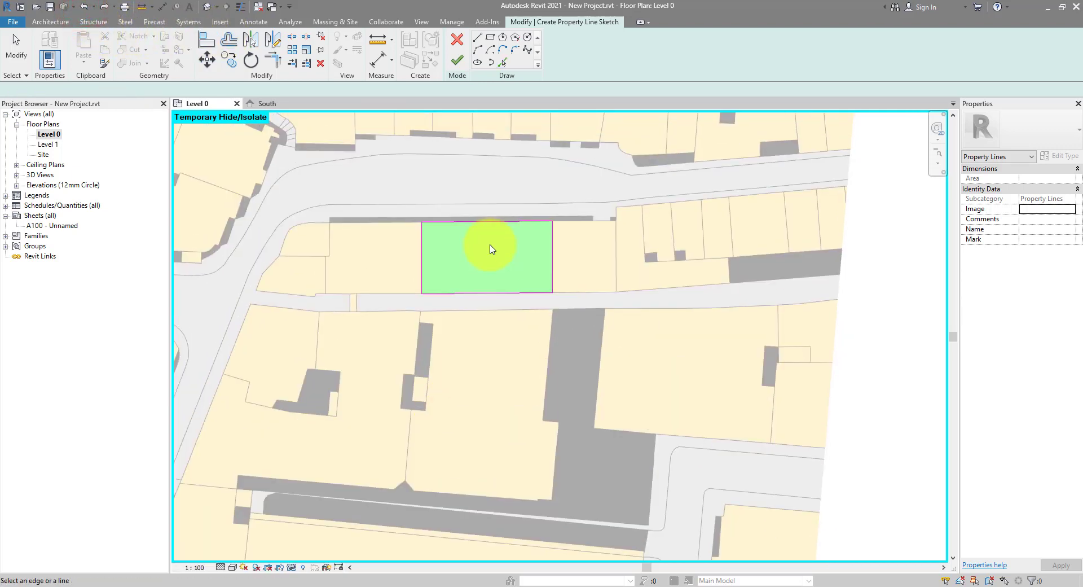
{"action": "middle_click_drag", "start_coordinate": [491, 246], "coordinate": [469, 294]}
{"action": "scroll", "coordinate": [467, 295], "scroll_direction": "up", "scroll_amount": 4}
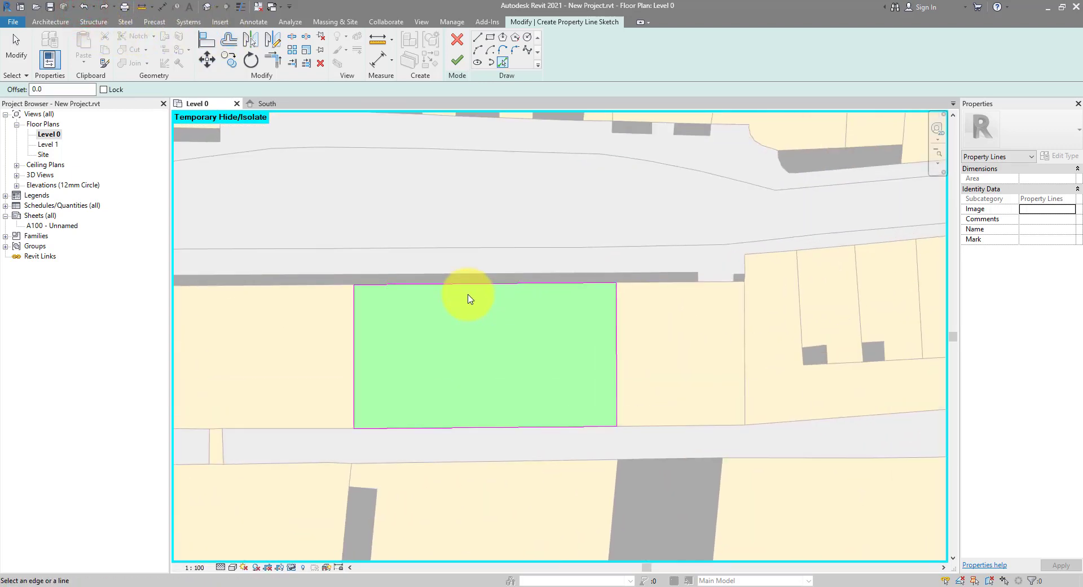
{"action": "left_click", "coordinate": [457, 62]}
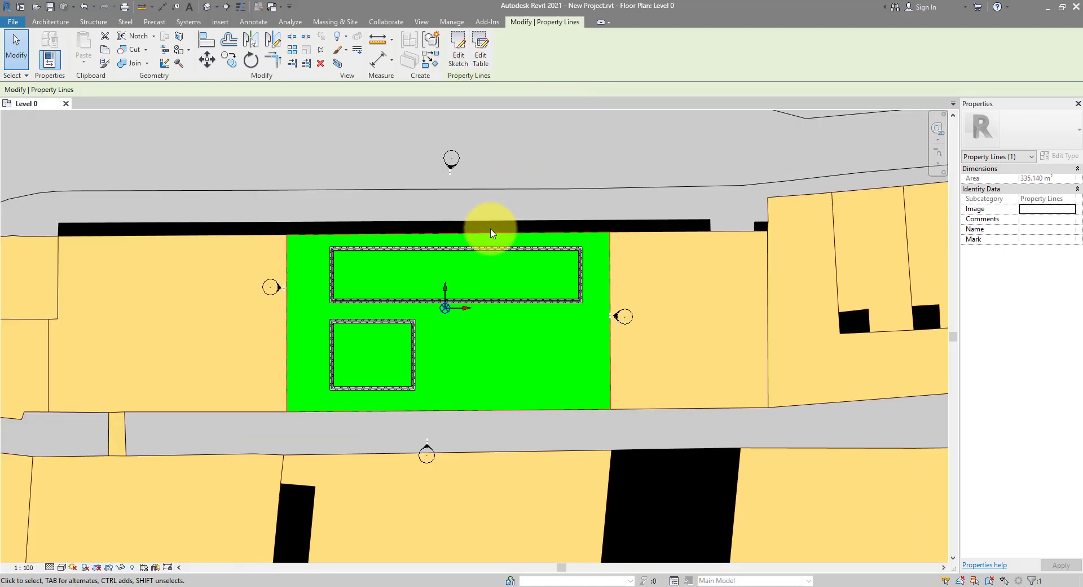
- Isolate the new property line so it is the only element shown on Level 0
{"action": "left_click", "coordinate": [320, 236]}
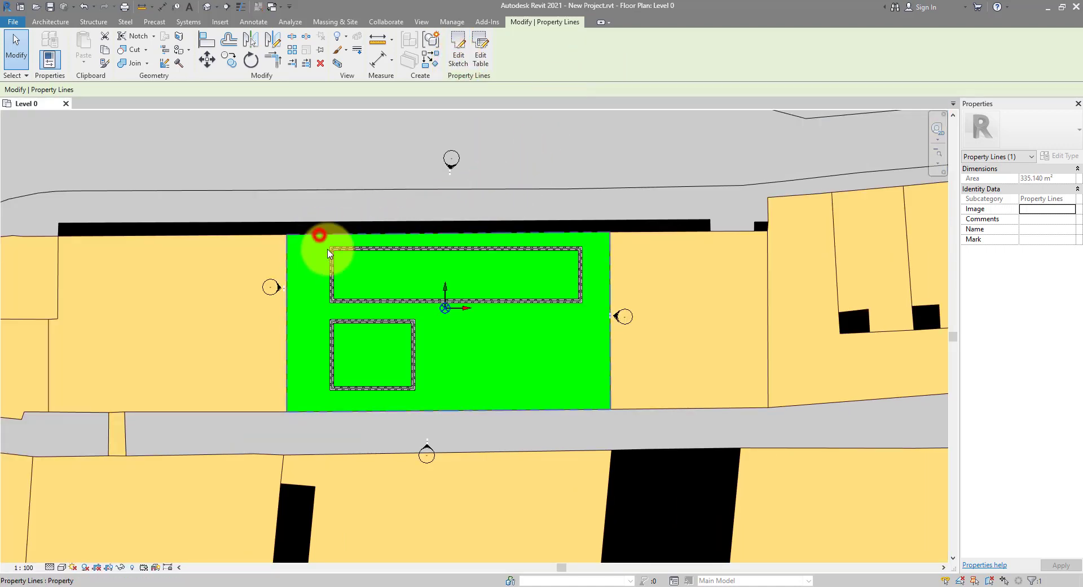
{"action": "left_click", "coordinate": [121, 567]}
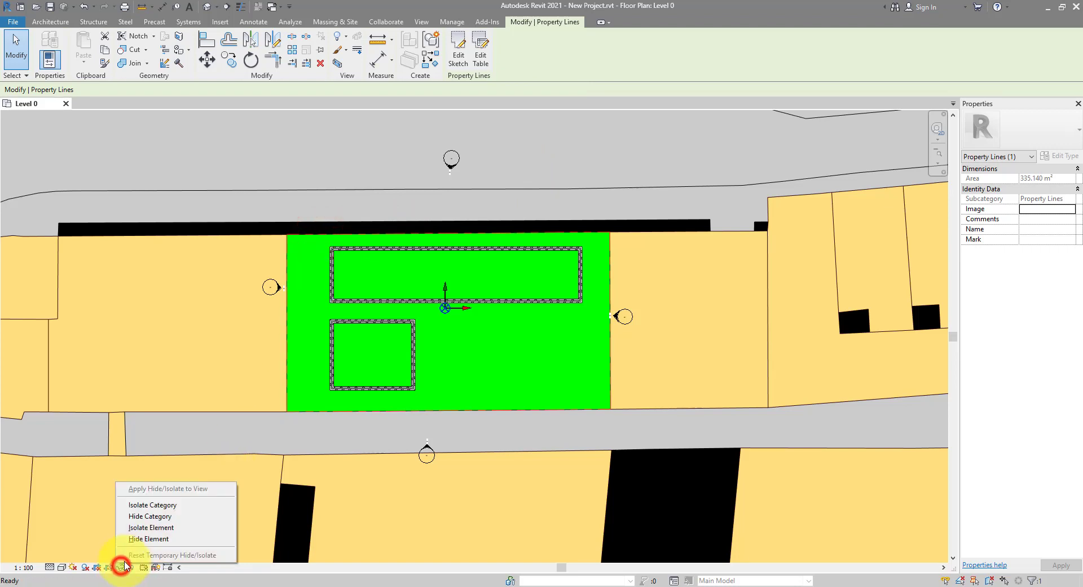
{"action": "left_click", "coordinate": [150, 529]}
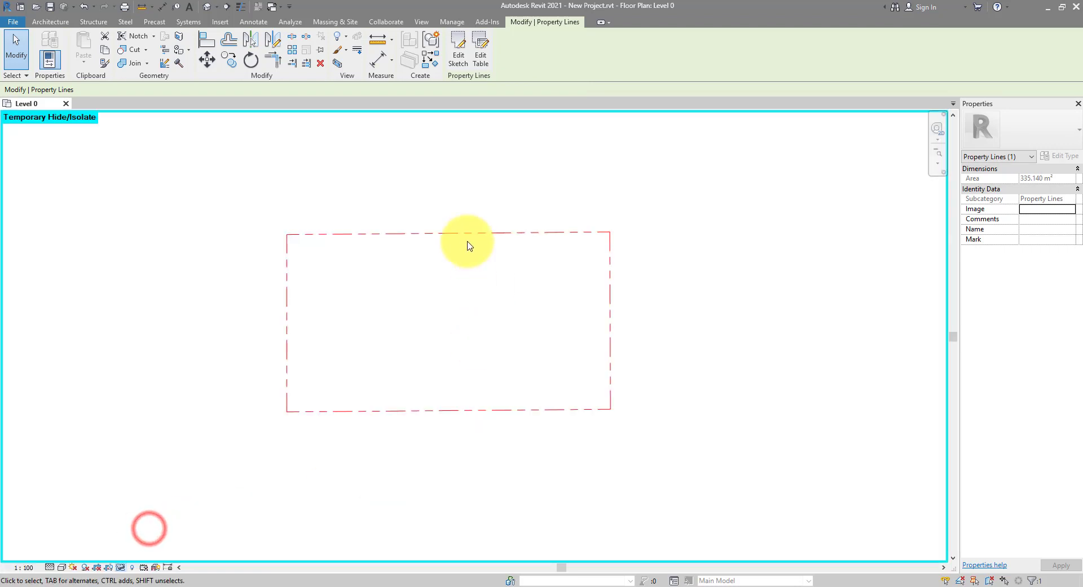
{"action": "left_click", "coordinate": [458, 227]}
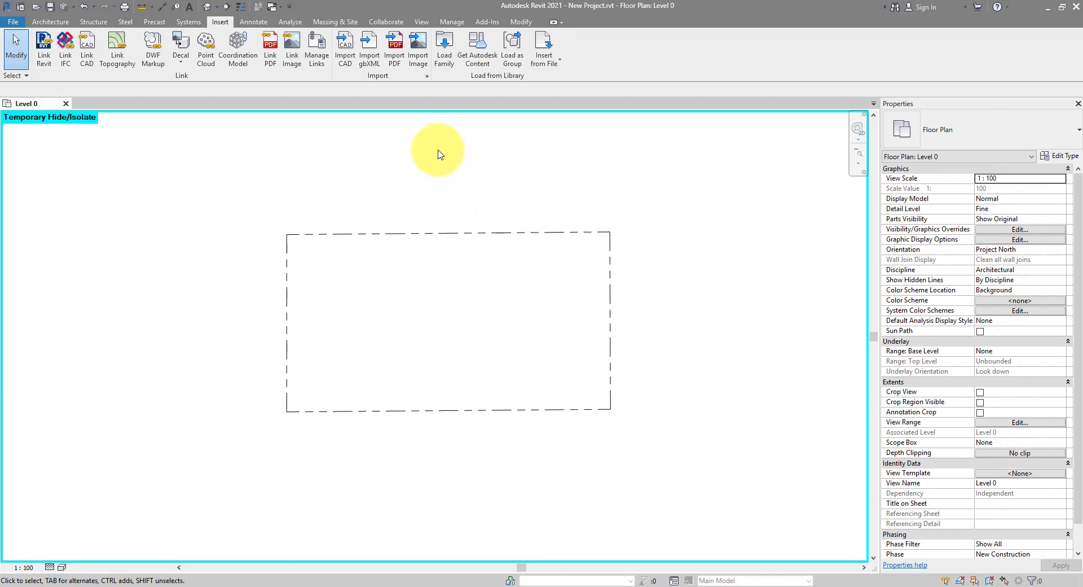
- Load the Anno_Tag_Property_Line family from the Civil annotation library, accepting the already-exists notice
{"action": "left_click", "coordinate": [446, 59]}
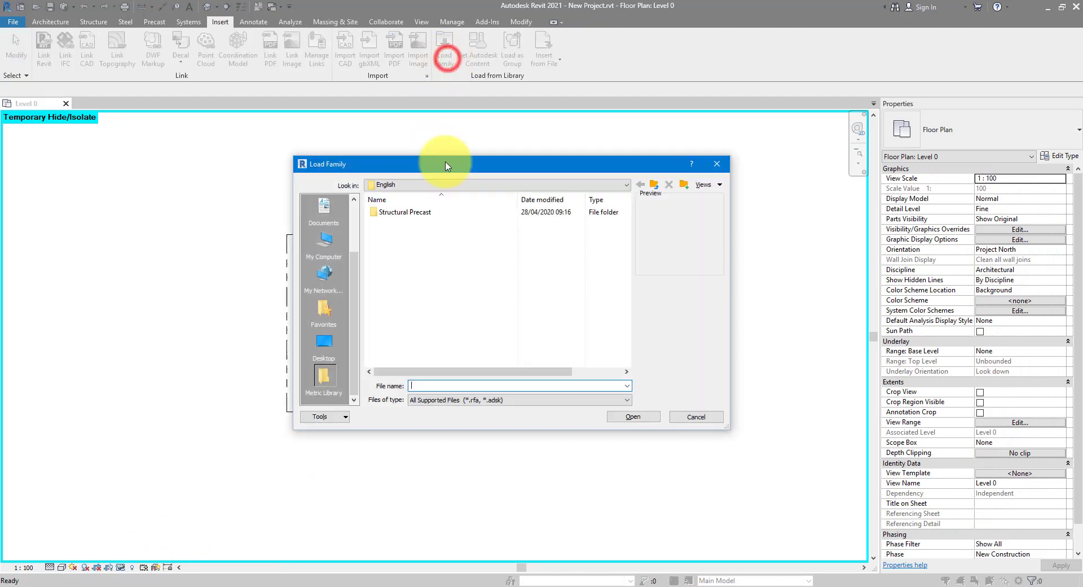
{"action": "left_click", "coordinate": [421, 384]}
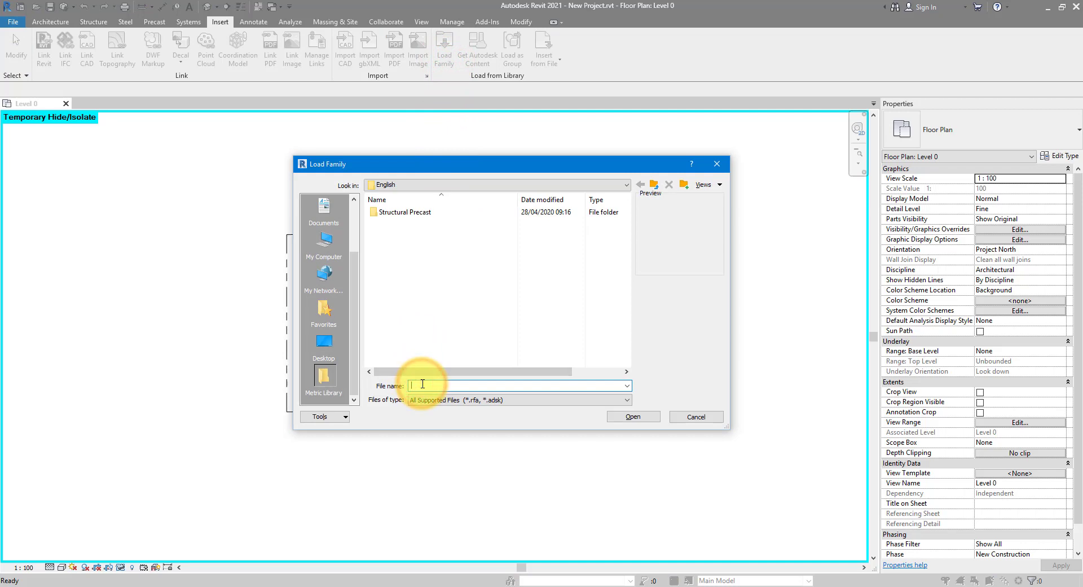
{"action": "key", "text": "Return"}
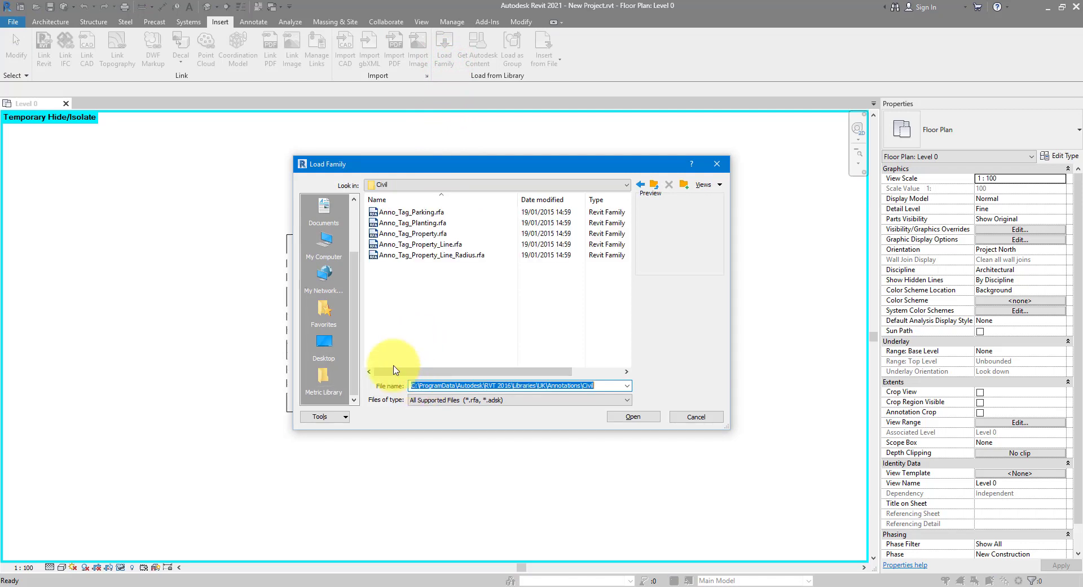
{"action": "left_click", "coordinate": [455, 245]}
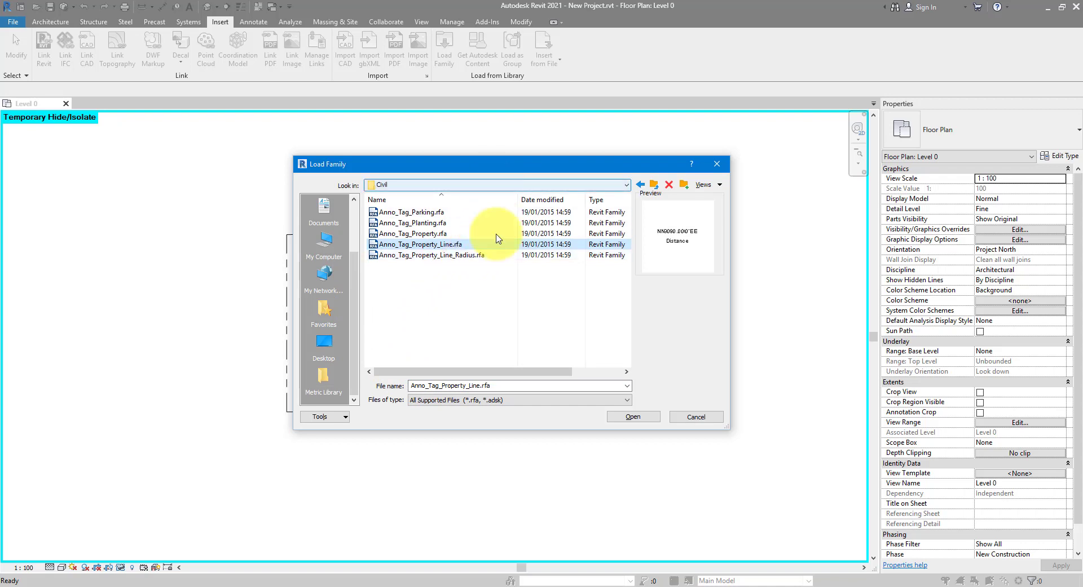
{"action": "left_click", "coordinate": [506, 384]}
{"action": "type", "text": "C:\\ProgramData\\Autodesk\\RVT 2016\\Libraries\\UK\\Annotations\\Civil"}
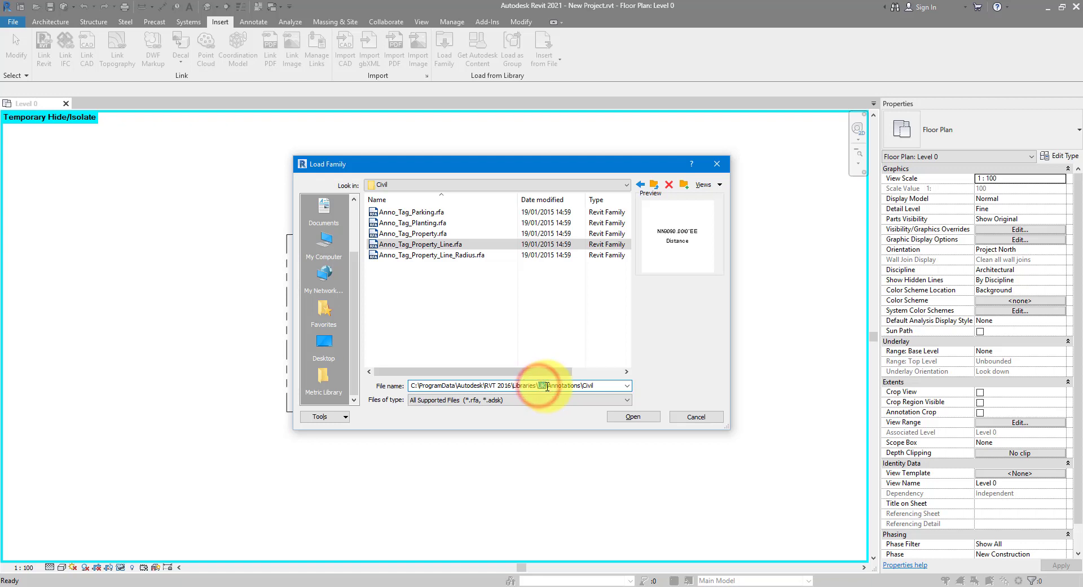
{"action": "left_click", "coordinate": [439, 244]}
{"action": "left_click", "coordinate": [633, 417]}
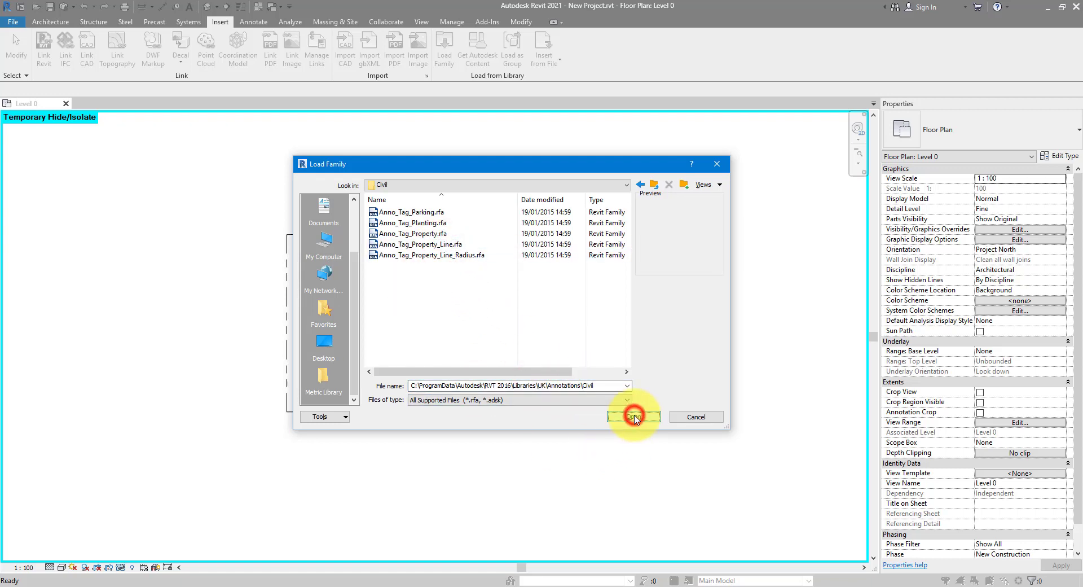
{"action": "double_click", "coordinate": [447, 244]}
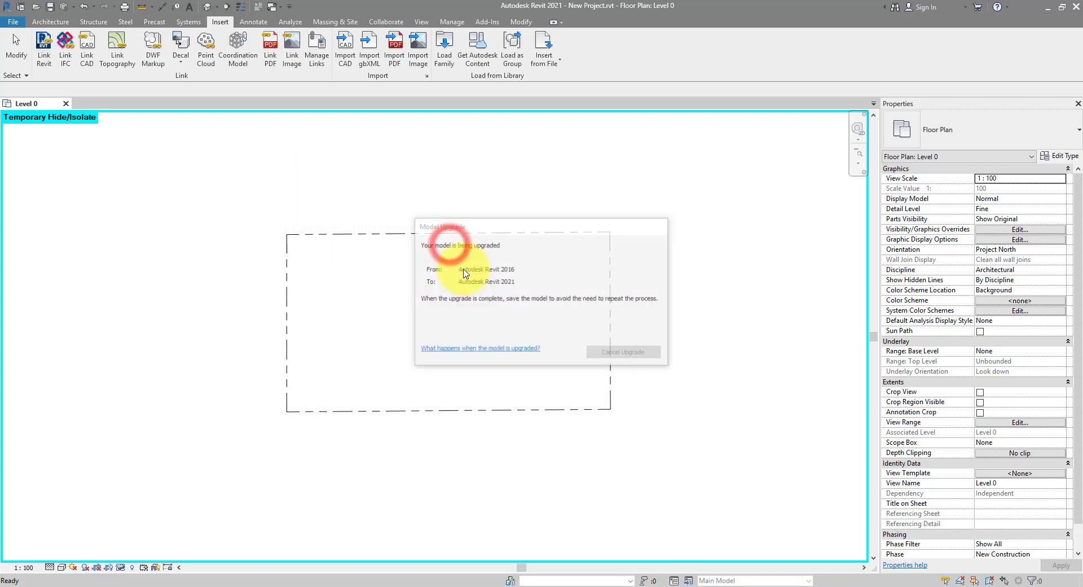
{"action": "left_click", "coordinate": [480, 288]}
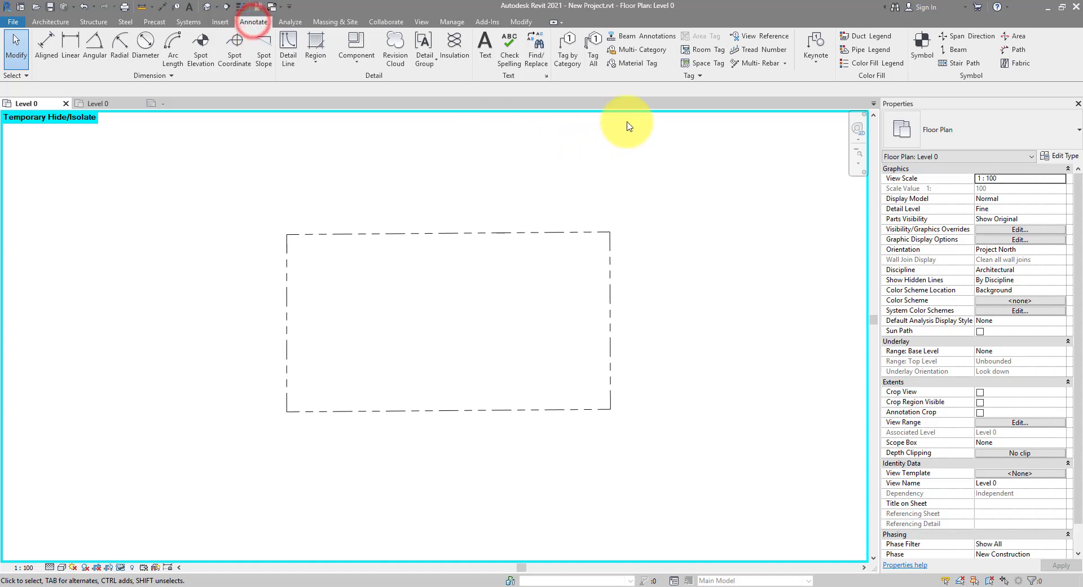
- Tag the top, left, bottom and right property lines with bearings and lengths, e.g. 24.71 m
{"action": "left_click", "coordinate": [571, 64]}
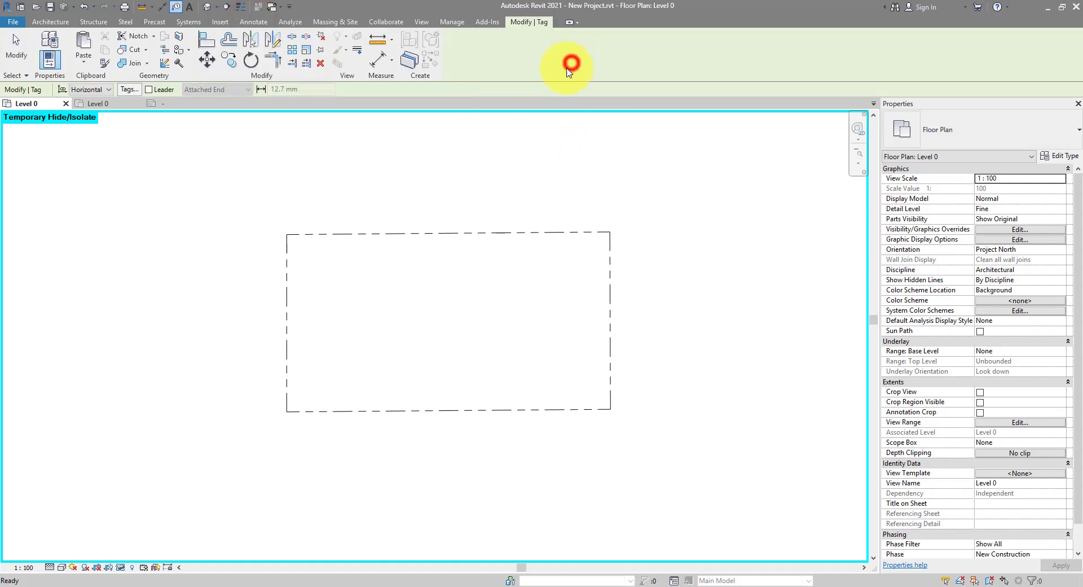
{"action": "scroll", "coordinate": [450, 237], "scroll_direction": "up", "scroll_amount": 2}
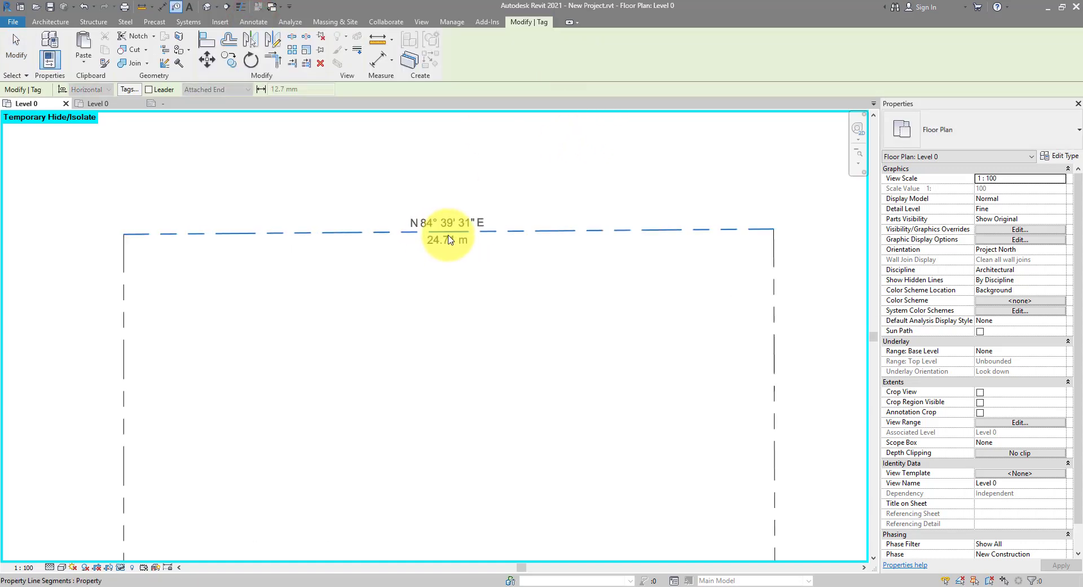
{"action": "middle_click_drag", "start_coordinate": [450, 234], "coordinate": [451, 203]}
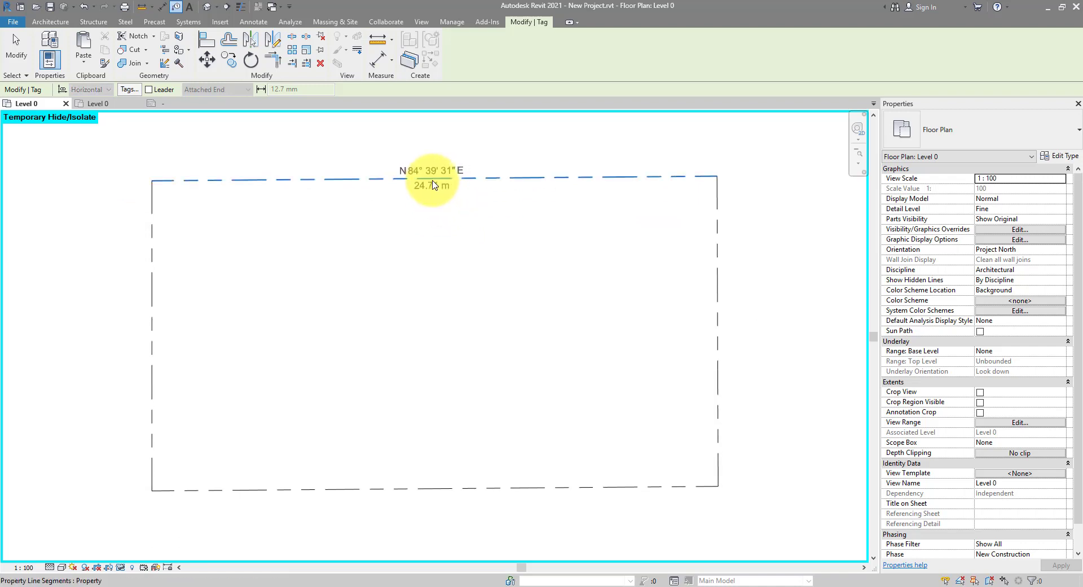
{"action": "left_click", "coordinate": [435, 187]}
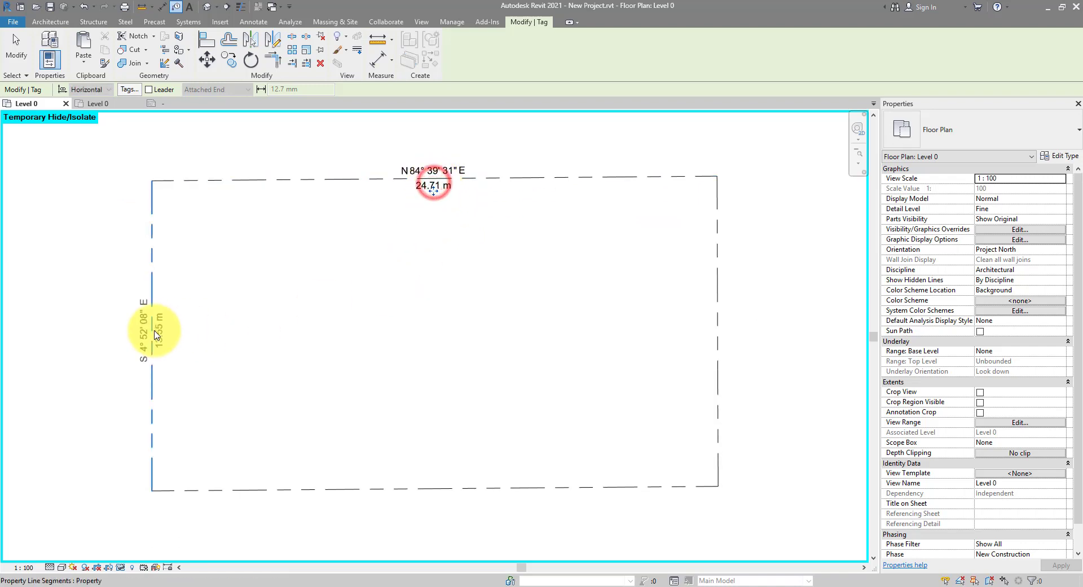
{"action": "left_click", "coordinate": [152, 330]}
{"action": "left_click", "coordinate": [440, 488]}
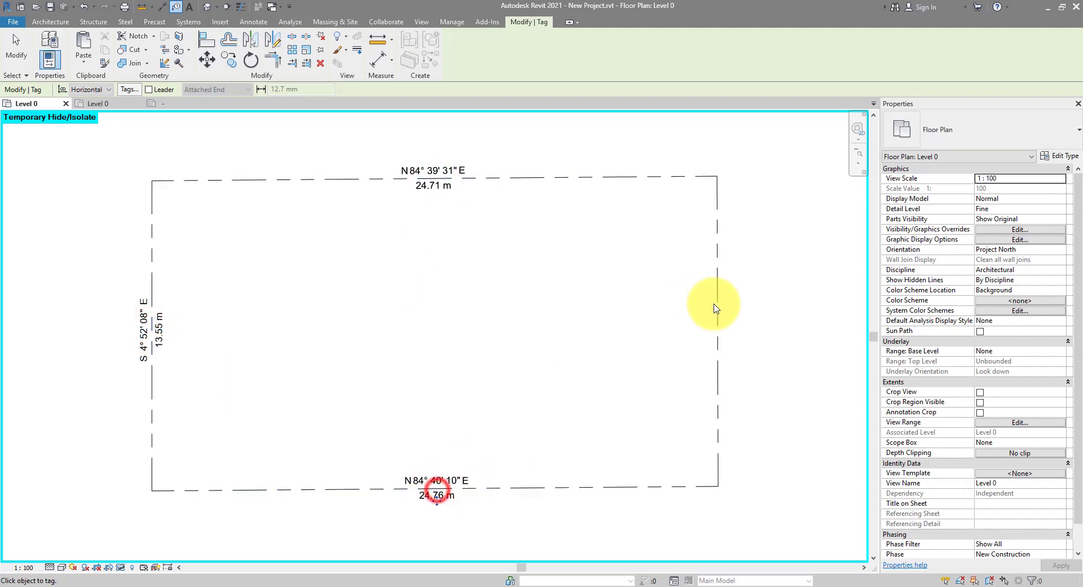
{"action": "left_click", "coordinate": [715, 334]}
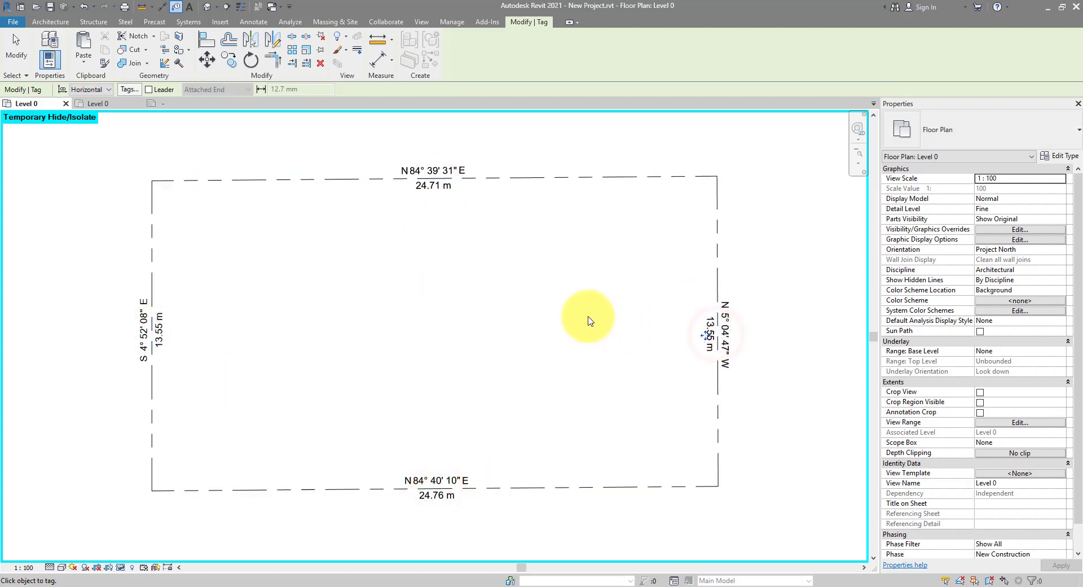
{"action": "key", "text": "Escape"}
- Reset the temporary isolation, then isolate the property line with HI and zoom to fit with ZF
{"action": "left_click", "coordinate": [121, 567]}
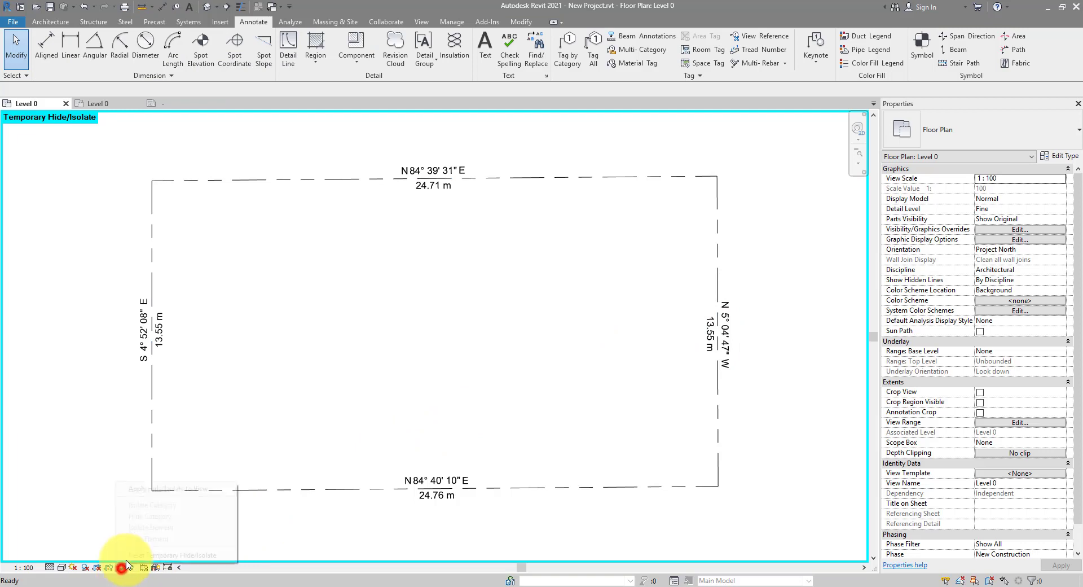
{"action": "left_click", "coordinate": [172, 555]}
{"action": "scroll", "coordinate": [544, 338], "scroll_direction": "down", "scroll_amount": 3}
{"action": "scroll", "coordinate": [533, 350], "scroll_direction": "up", "scroll_amount": 1}
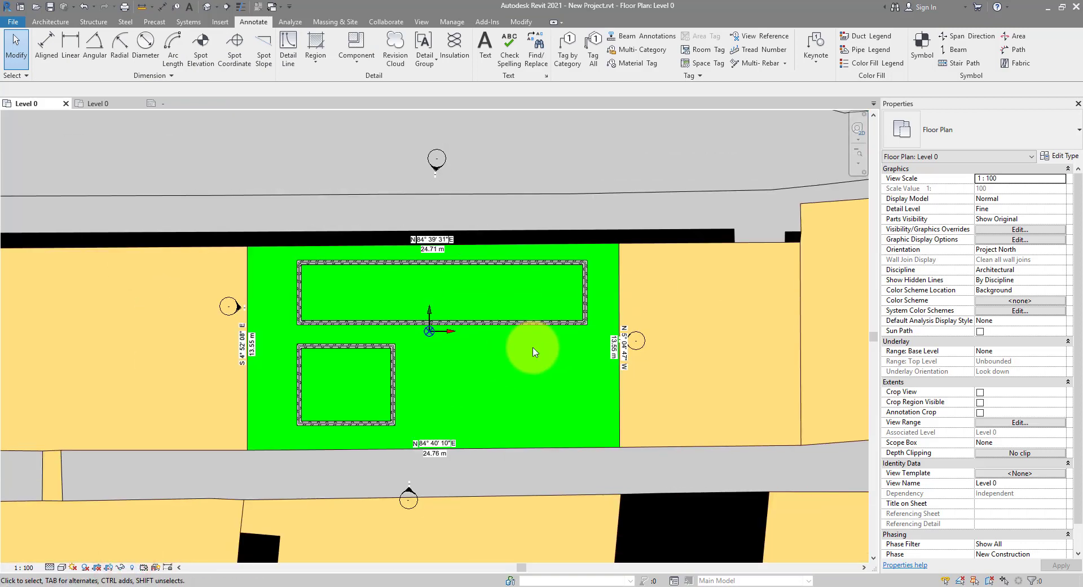
{"action": "left_click", "coordinate": [624, 306]}
{"action": "key", "text": "h"}
{"action": "key", "text": "i"}
{"action": "key", "text": "z"}
{"action": "key", "text": "f"}
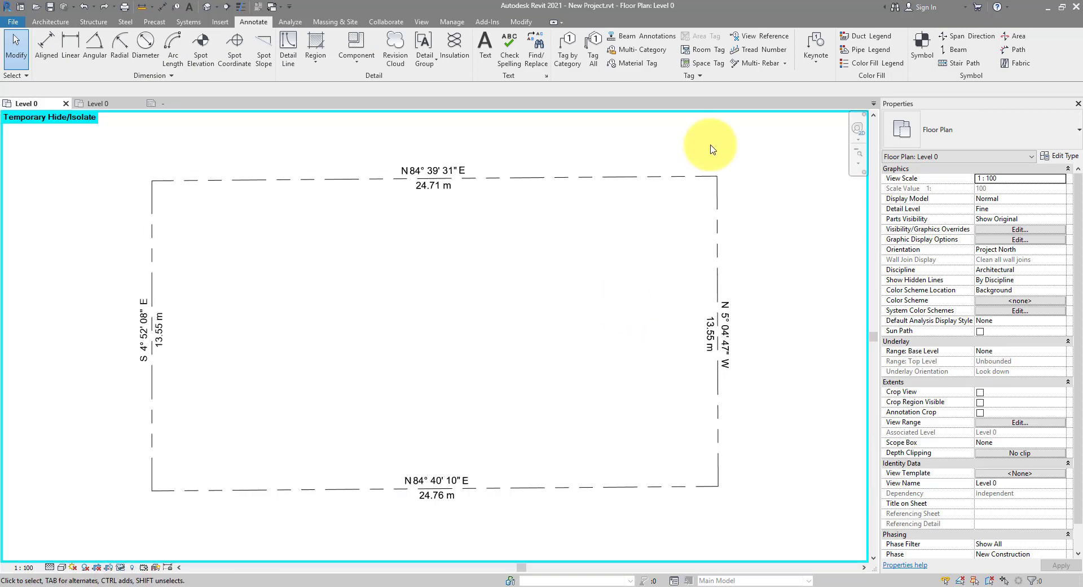
{"action": "scroll", "coordinate": [716, 179], "scroll_direction": "down", "scroll_amount": 1}
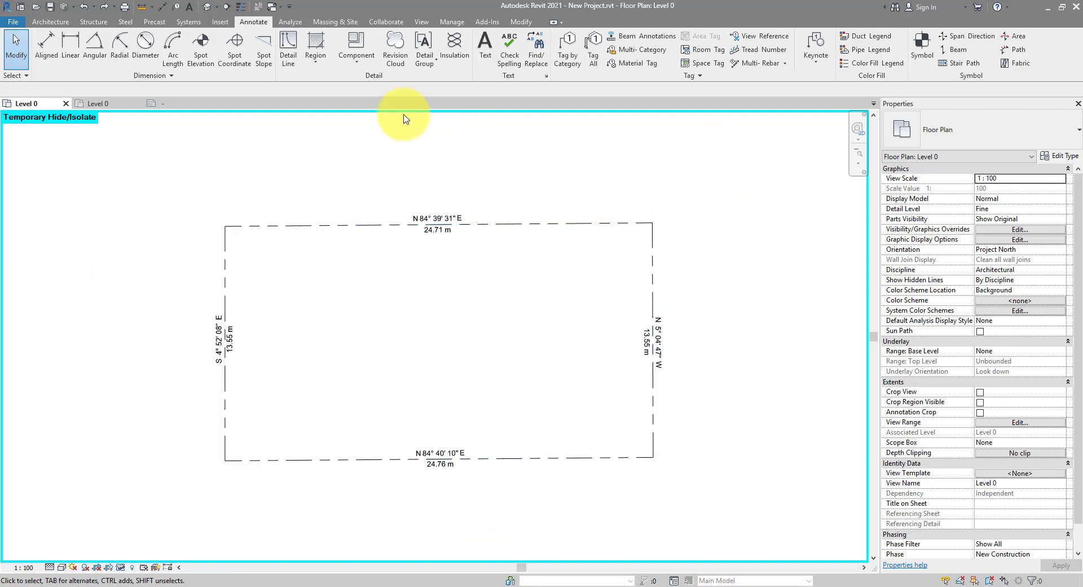
- Place spot coordinates at the top-right and bottom-right property-line corners
{"action": "left_click", "coordinate": [234, 56]}
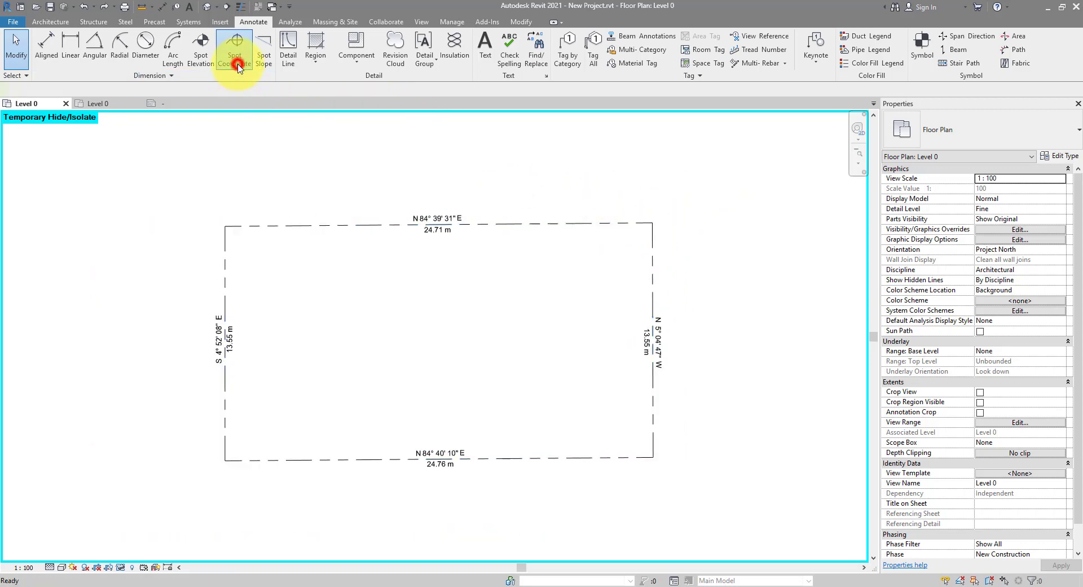
{"action": "left_click", "coordinate": [652, 222]}
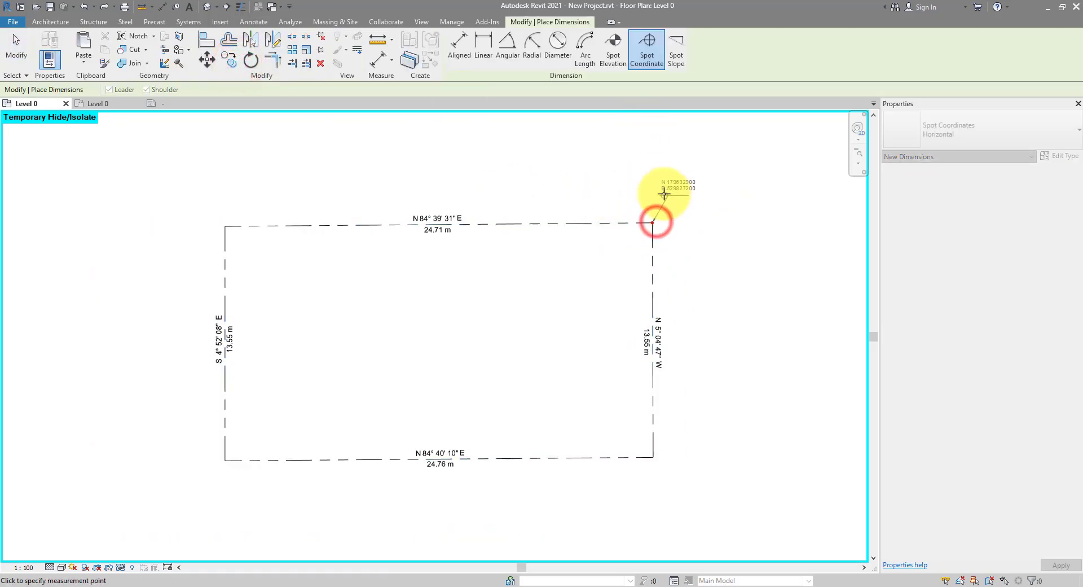
{"action": "left_click", "coordinate": [664, 193]}
{"action": "left_click", "coordinate": [692, 196]}
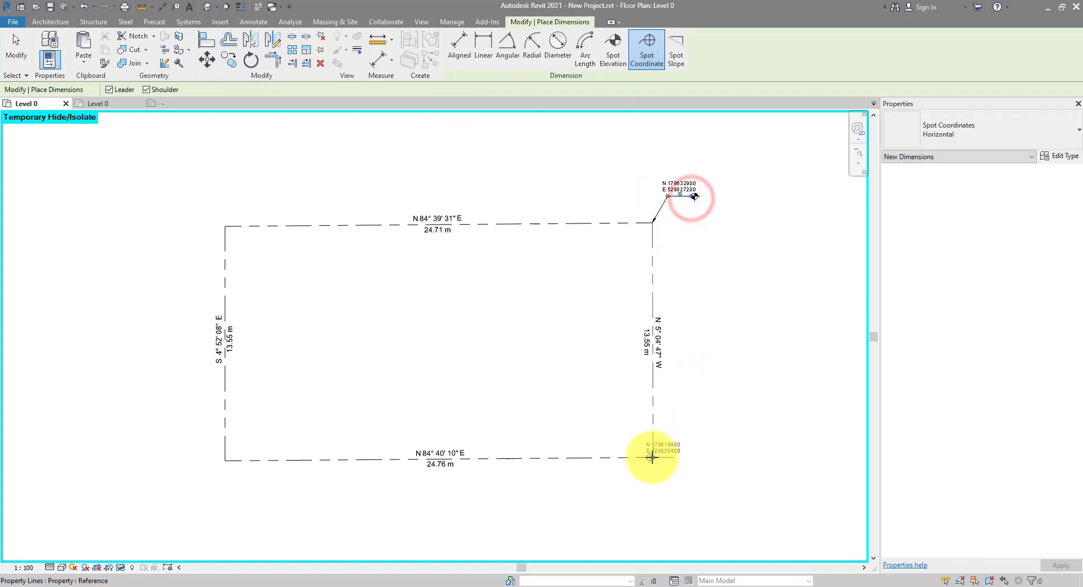
{"action": "left_click", "coordinate": [653, 457]}
{"action": "left_click", "coordinate": [702, 475]}
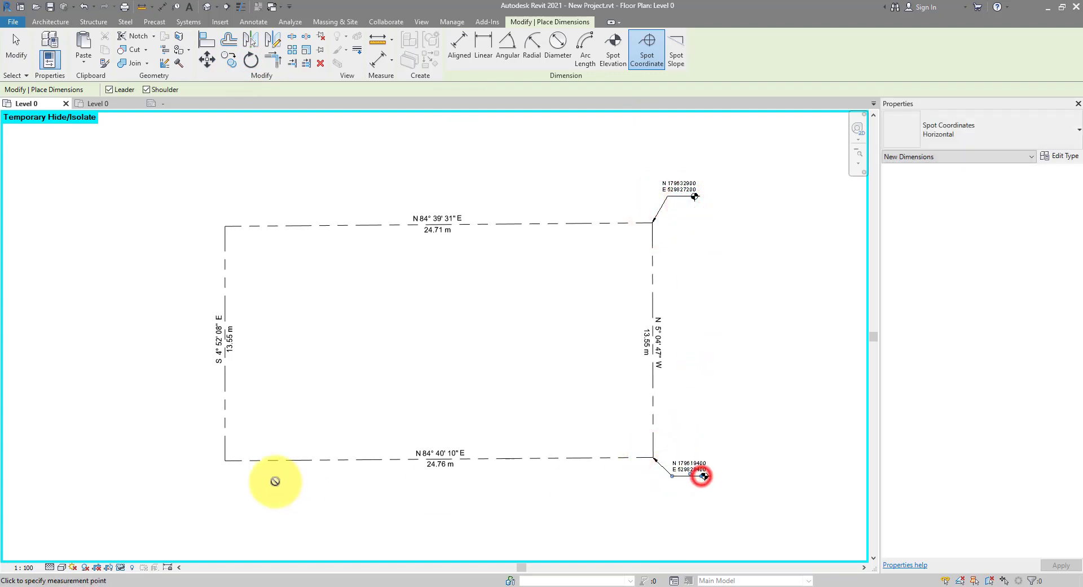
- Add spot coordinates at the bottom-left and top-left corners, then reset Temporary Hide/Isolate
{"action": "left_click", "coordinate": [224, 459]}
{"action": "left_click", "coordinate": [208, 476]}
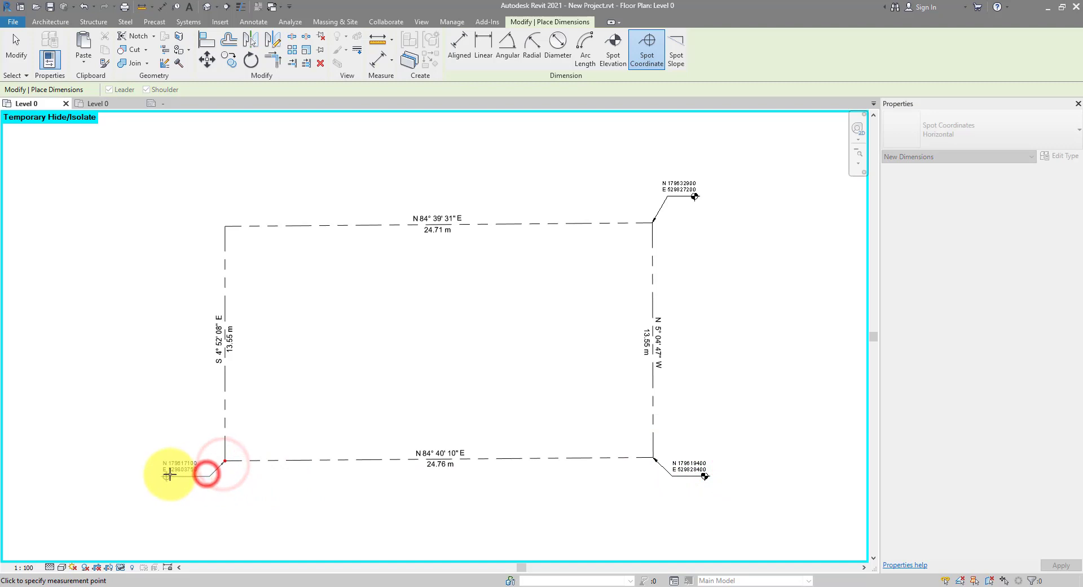
{"action": "left_click", "coordinate": [166, 475]}
{"action": "left_click", "coordinate": [224, 226]}
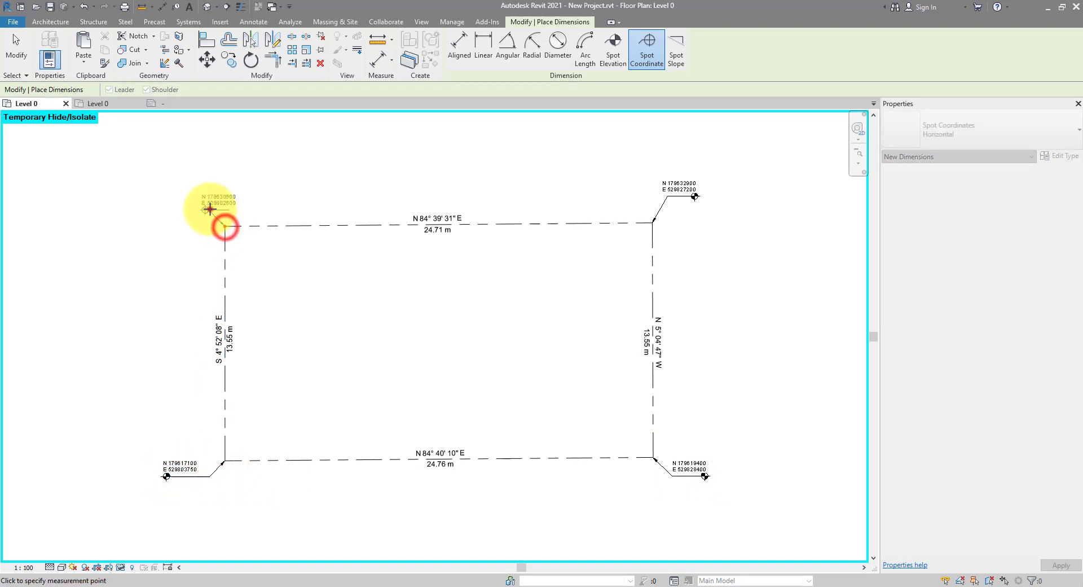
{"action": "left_click", "coordinate": [209, 210]}
{"action": "left_click", "coordinate": [172, 210]}
{"action": "key", "text": "Escape"}
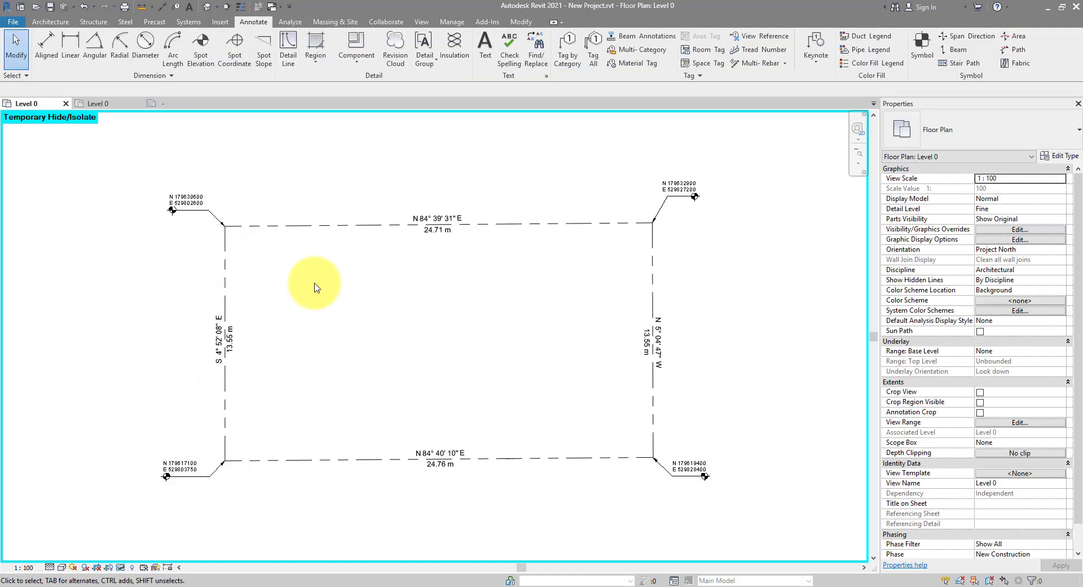
{"action": "left_click", "coordinate": [120, 567]}
{"action": "left_click", "coordinate": [127, 552]}
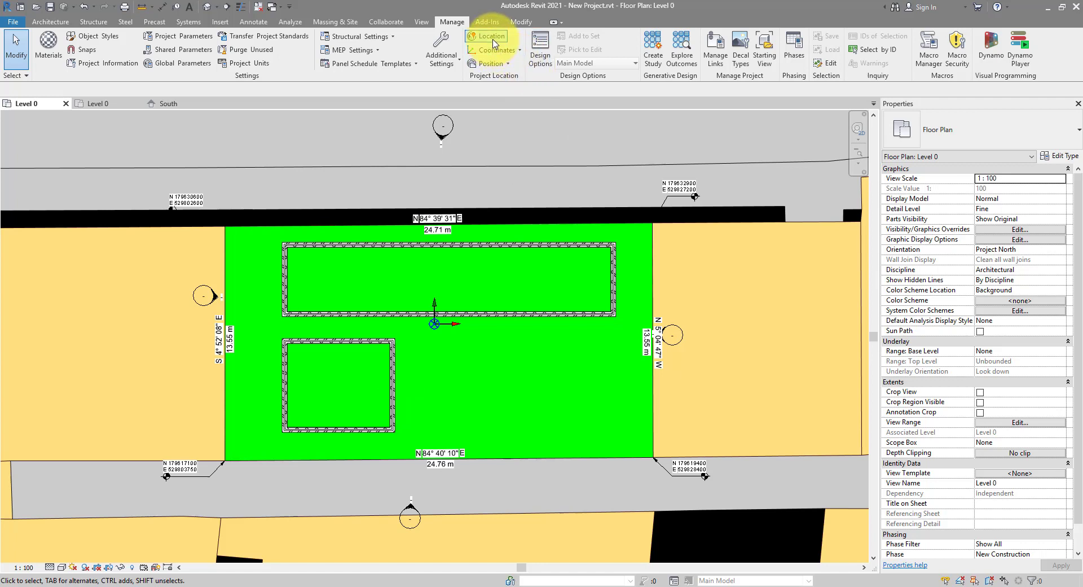
- Set the location from the Default City List to London, UK (latitude 51.5°, longitude -0.1166°)
{"action": "left_click", "coordinate": [453, 26]}
{"action": "left_click", "coordinate": [493, 38]}
{"action": "left_click_drag", "start_coordinate": [484, 181], "coordinate": [804, 258]}
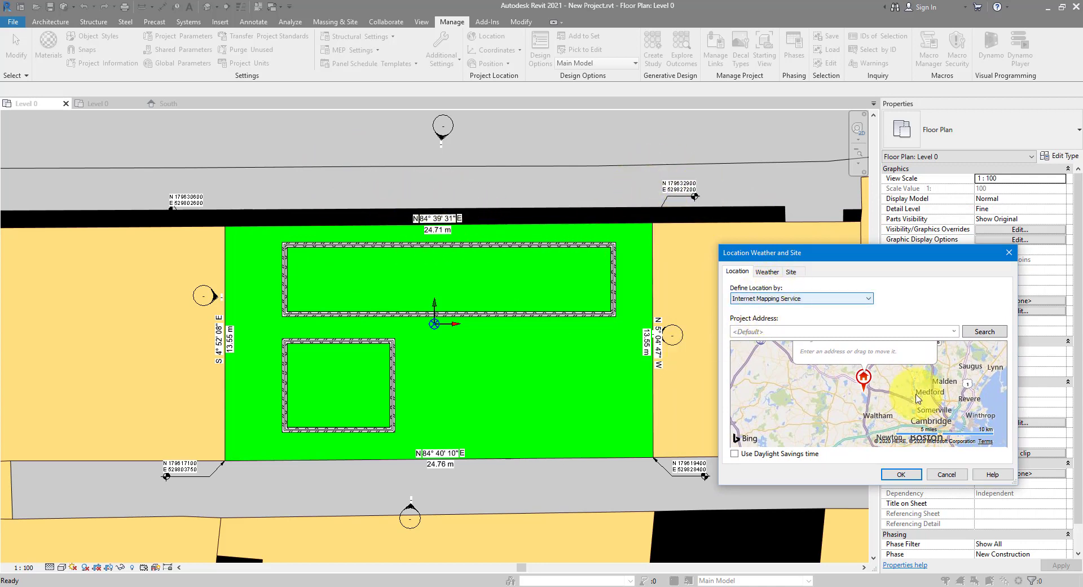
{"action": "scroll", "coordinate": [889, 395], "scroll_direction": "down", "scroll_amount": 2}
{"action": "scroll", "coordinate": [895, 397], "scroll_direction": "down", "scroll_amount": 3}
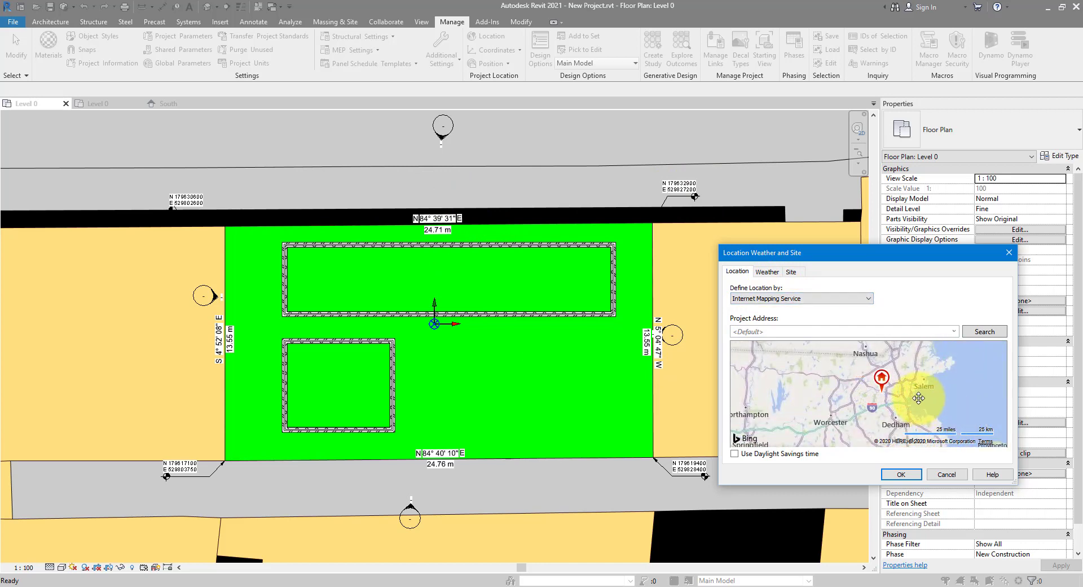
{"action": "left_click", "coordinate": [896, 396]}
{"action": "scroll", "coordinate": [896, 395], "scroll_direction": "up", "scroll_amount": 1}
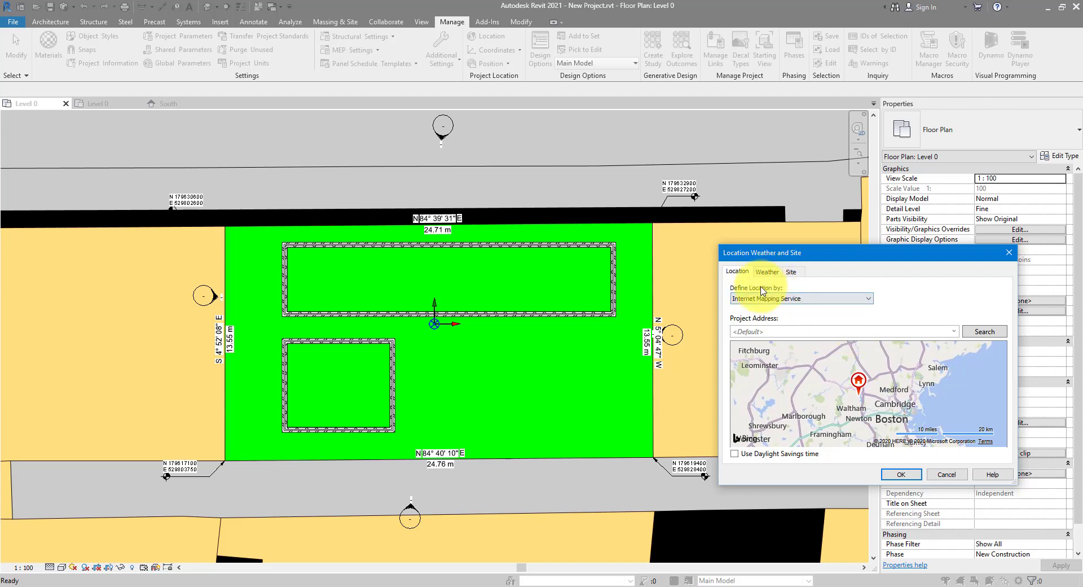
{"action": "left_click", "coordinate": [778, 299]}
{"action": "left_click", "coordinate": [770, 308]}
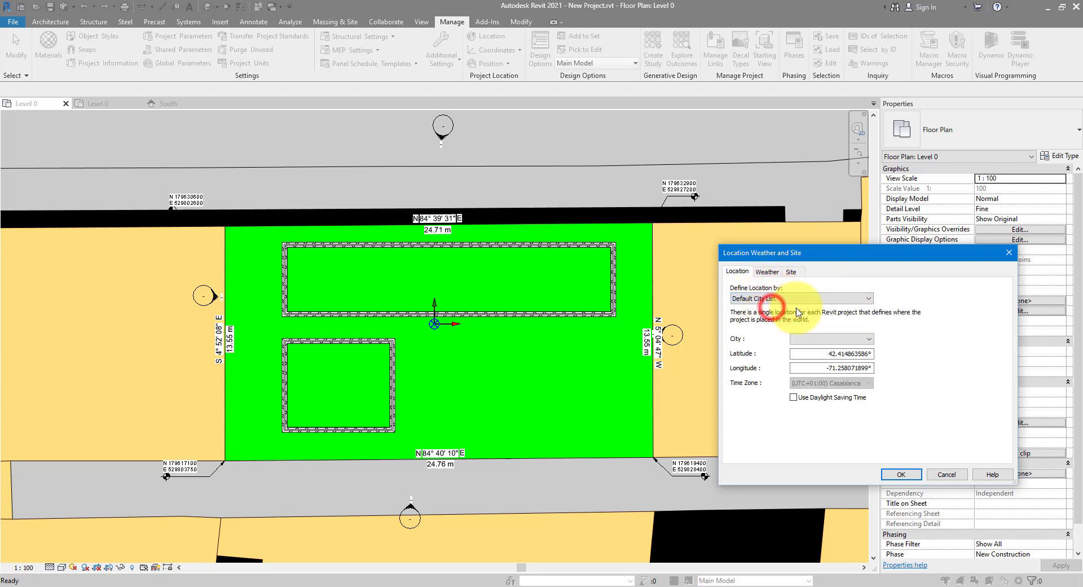
{"action": "left_click", "coordinate": [829, 338]}
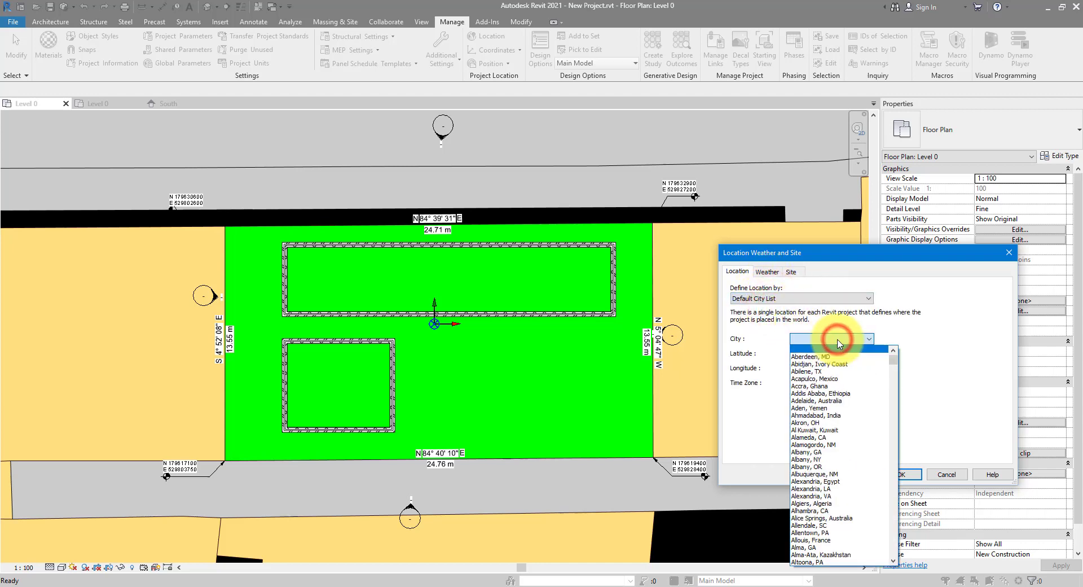
{"action": "type", "text": "london"}
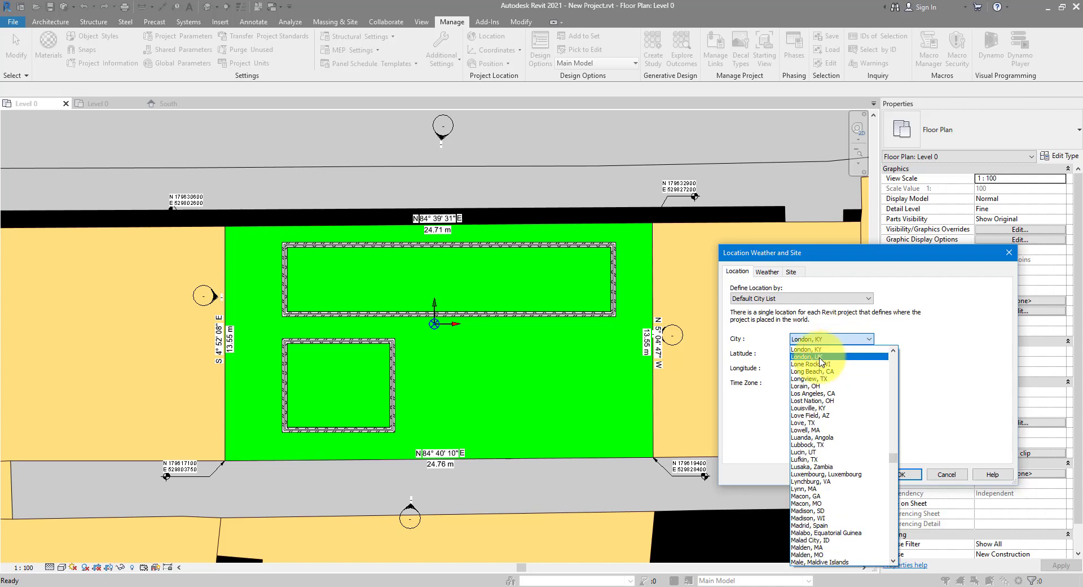
{"action": "left_click", "coordinate": [821, 357]}
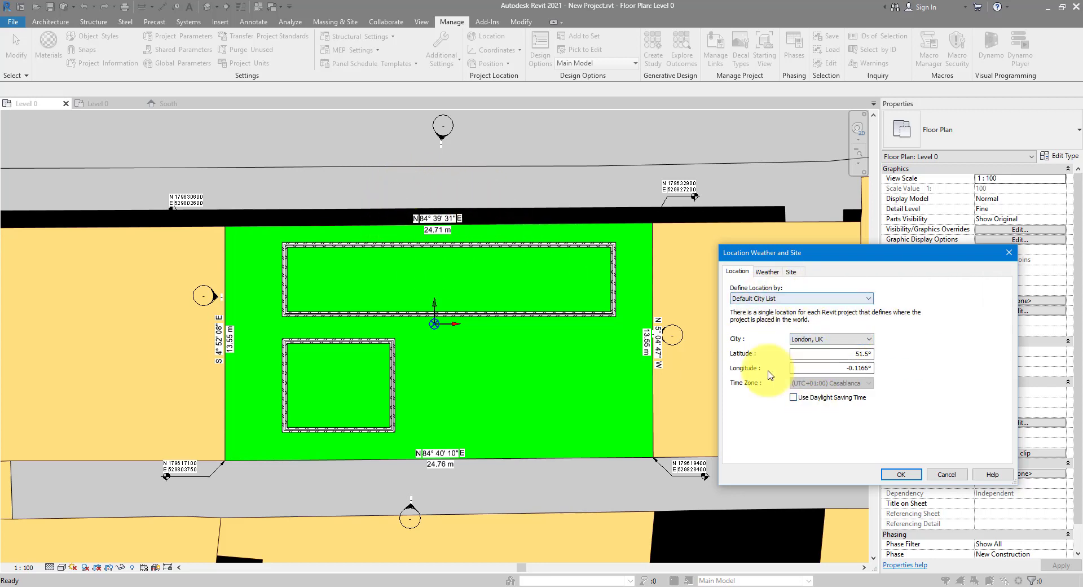
{"action": "left_click", "coordinate": [901, 474]}
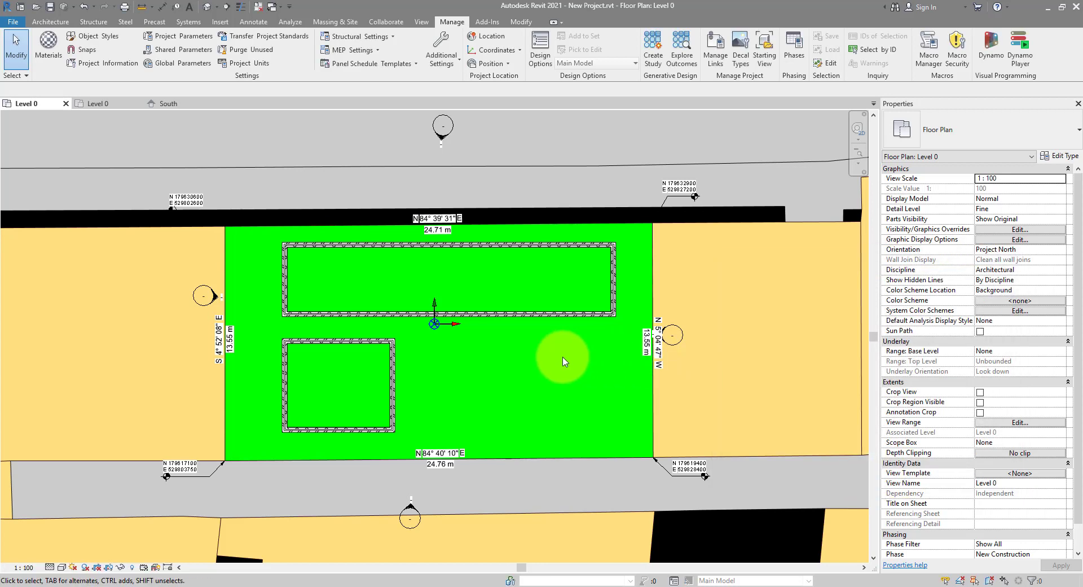
{"action": "scroll", "coordinate": [516, 347], "scroll_direction": "down", "scroll_amount": 5}
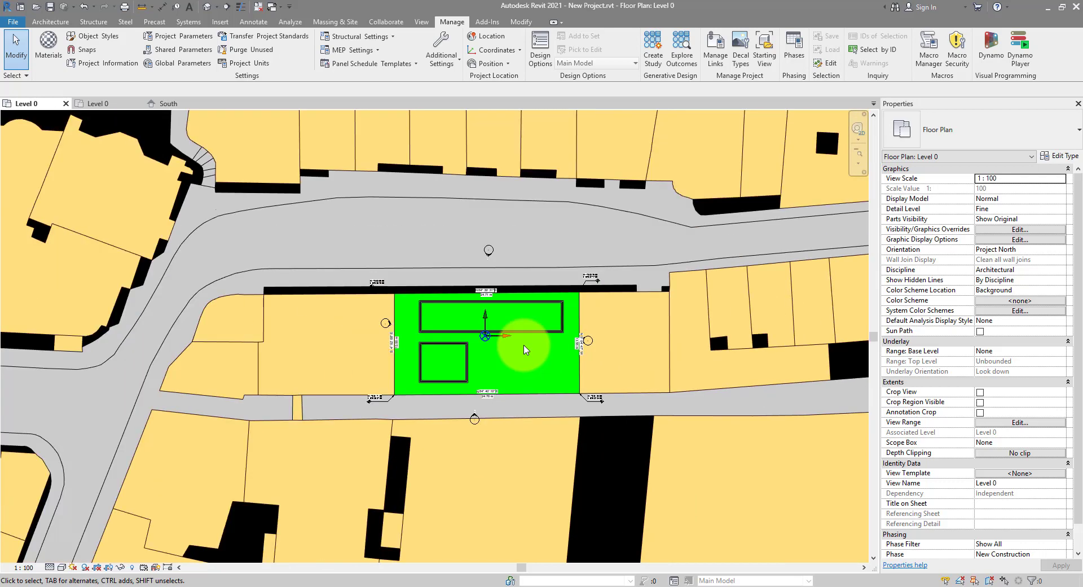
{"action": "left_click", "coordinate": [794, 335]}
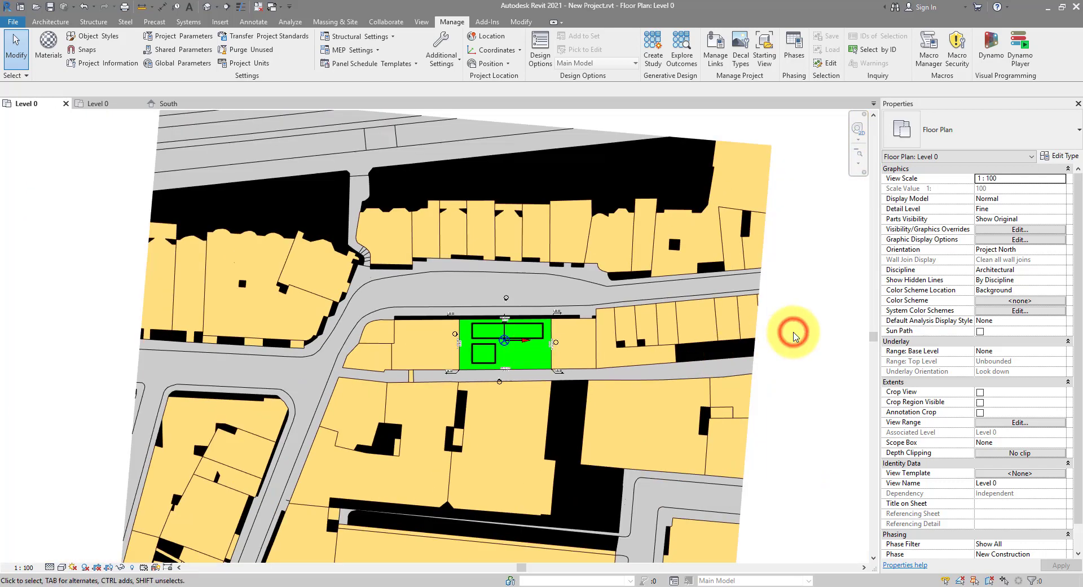
{"action": "scroll", "coordinate": [507, 361], "scroll_direction": "up", "scroll_amount": 5}
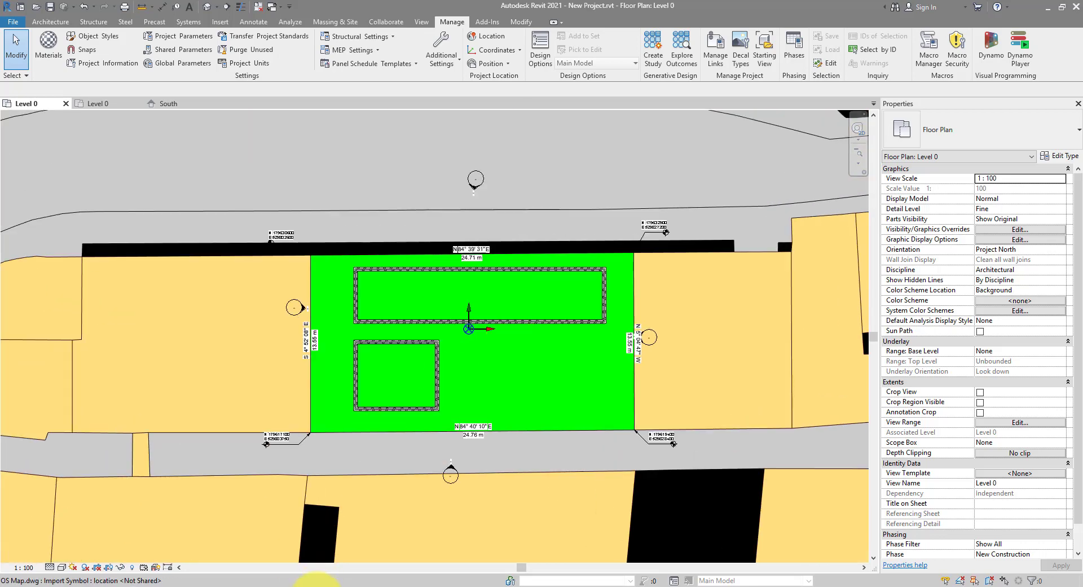
- Switch to AutoCAD and open 3D context.dwg, panning the shaded 3D site model into view
{"action": "left_click", "coordinate": [304, 581]}
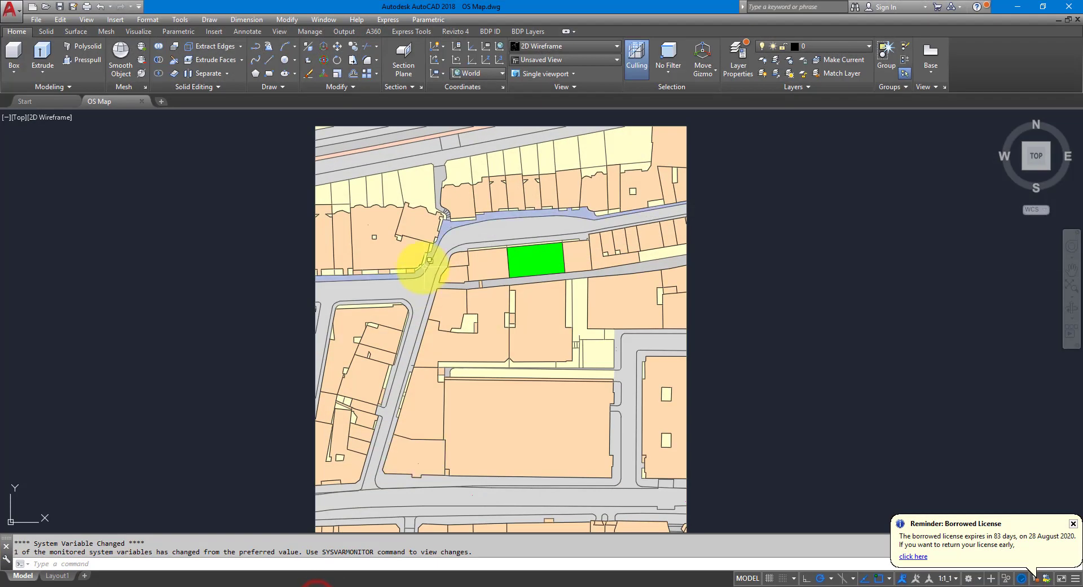
{"action": "scroll", "coordinate": [581, 305], "scroll_direction": "down", "scroll_amount": 2}
{"action": "middle_click_drag", "start_coordinate": [643, 302], "coordinate": [297, 305]}
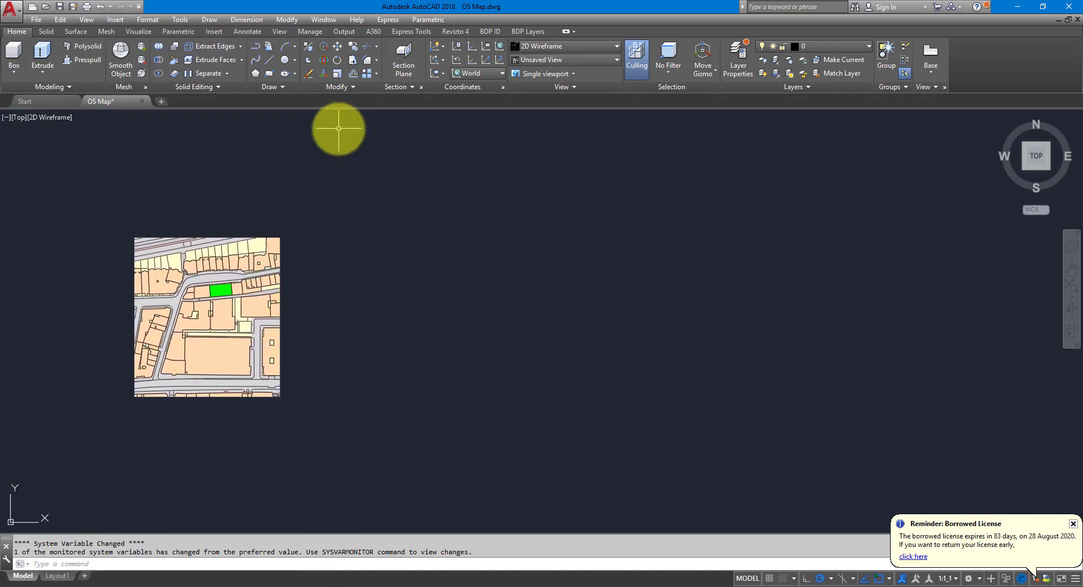
{"action": "left_click", "coordinate": [45, 6]}
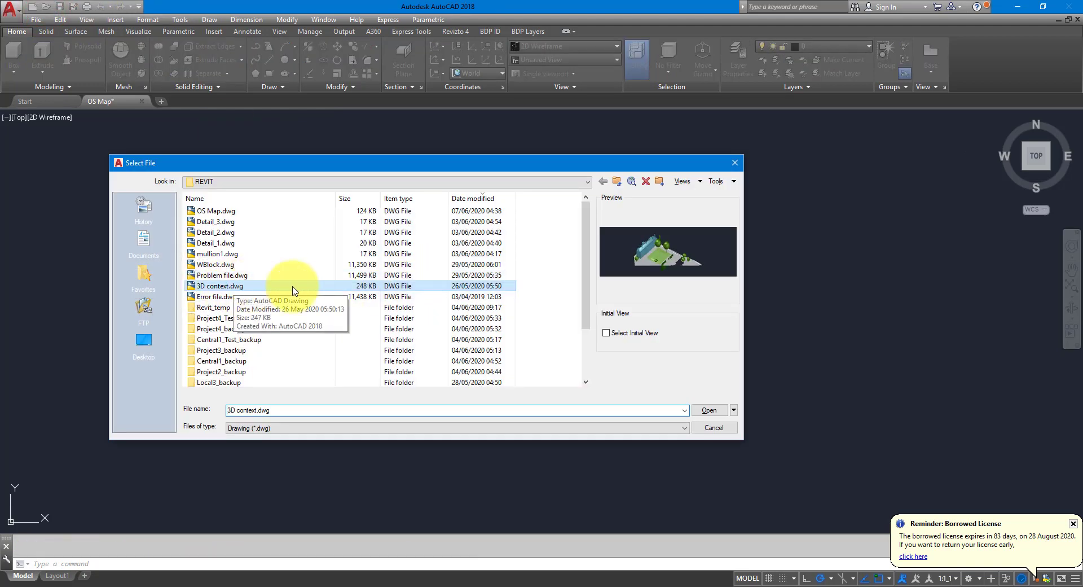
{"action": "left_click", "coordinate": [705, 408]}
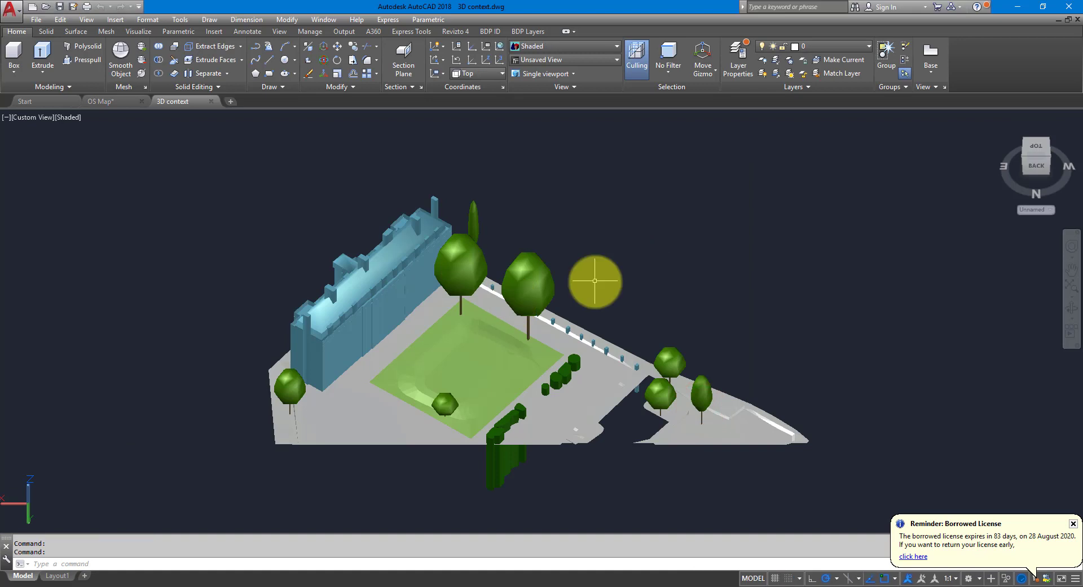
{"action": "mouse_move", "coordinate": [604, 310]}
{"action": "middle_mouse_down"}
{"action": "mouse_move", "coordinate": [580, 241]}
{"action": "mouse_move", "coordinate": [525, 181]}
{"action": "mouse_move", "coordinate": [476, 181]}
{"action": "mouse_move", "coordinate": [428, 235]}
{"action": "mouse_move", "coordinate": [560, 288]}
{"action": "mouse_move", "coordinate": [667, 251]}
{"action": "mouse_move", "coordinate": [539, 270]}
{"action": "mouse_move", "coordinate": [611, 285]}
{"action": "mouse_move", "coordinate": [577, 290]}
{"action": "mouse_move", "coordinate": [615, 317]}
{"action": "middle_mouse_up"}
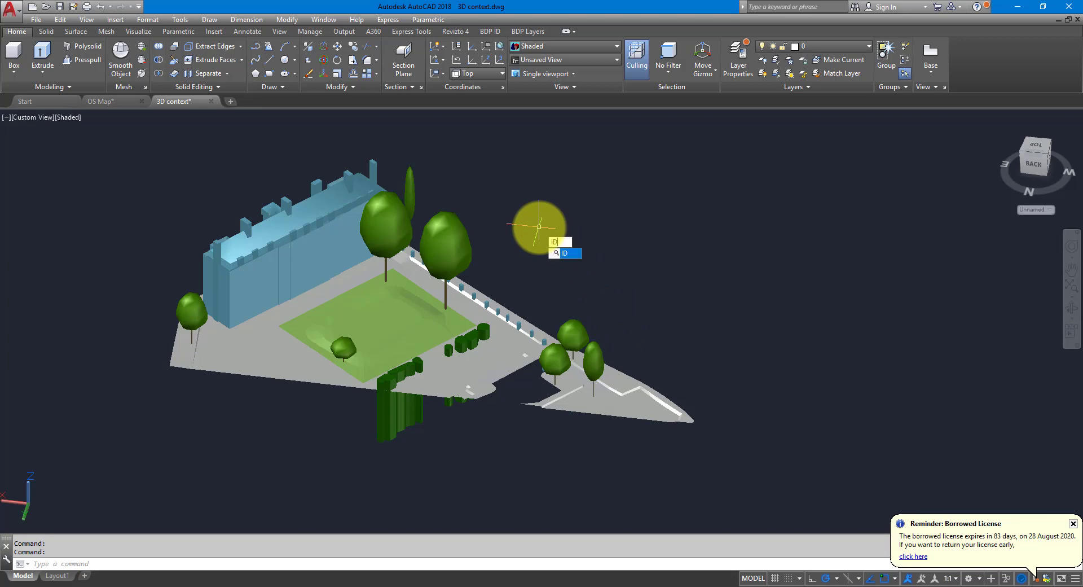
- Use ID on the lower path edge to read X 531068.5034, Y 178994.6404, Z 3.9700
{"action": "key", "text": "Return"}
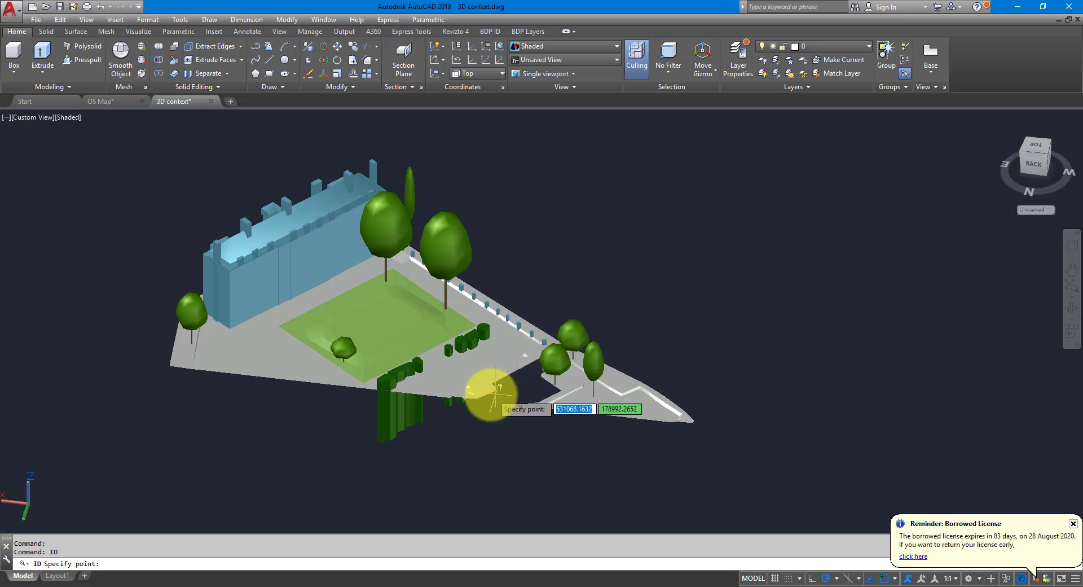
{"action": "scroll", "coordinate": [491, 377], "scroll_direction": "up", "scroll_amount": 8}
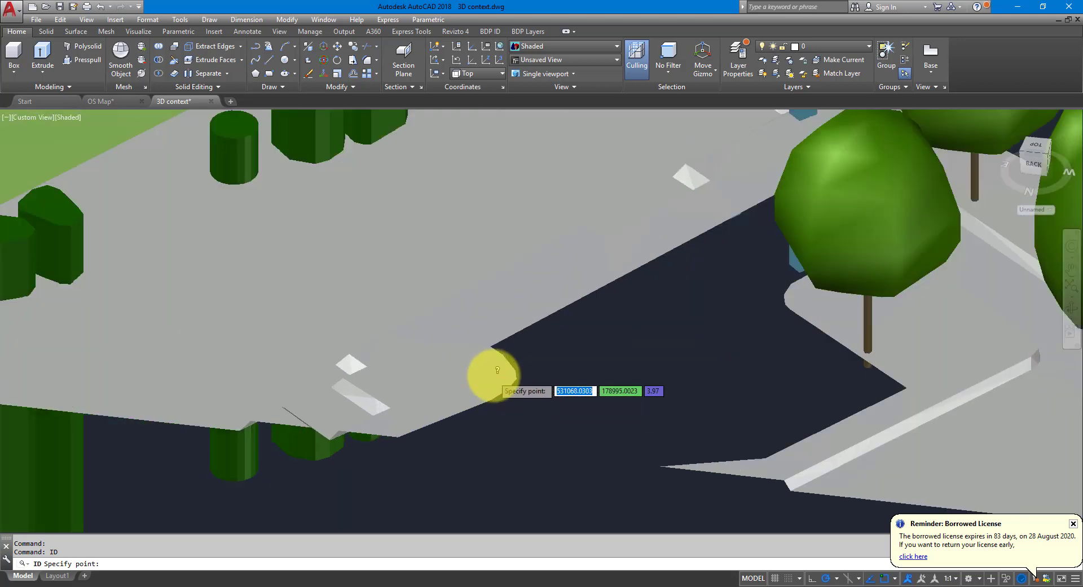
{"action": "left_click", "coordinate": [493, 345]}
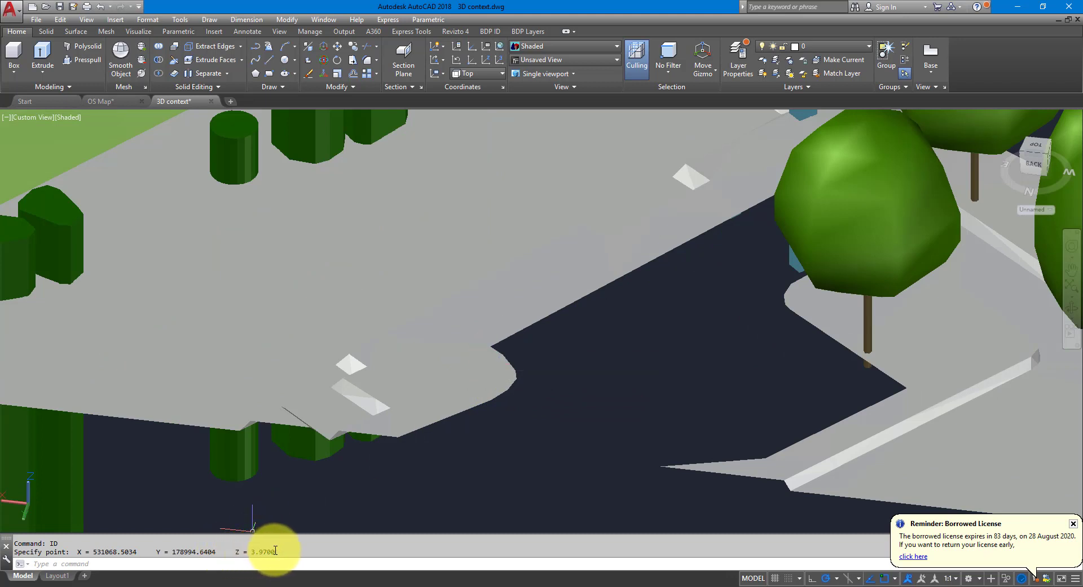
{"action": "left_click_drag", "start_coordinate": [249, 552], "coordinate": [277, 552]}
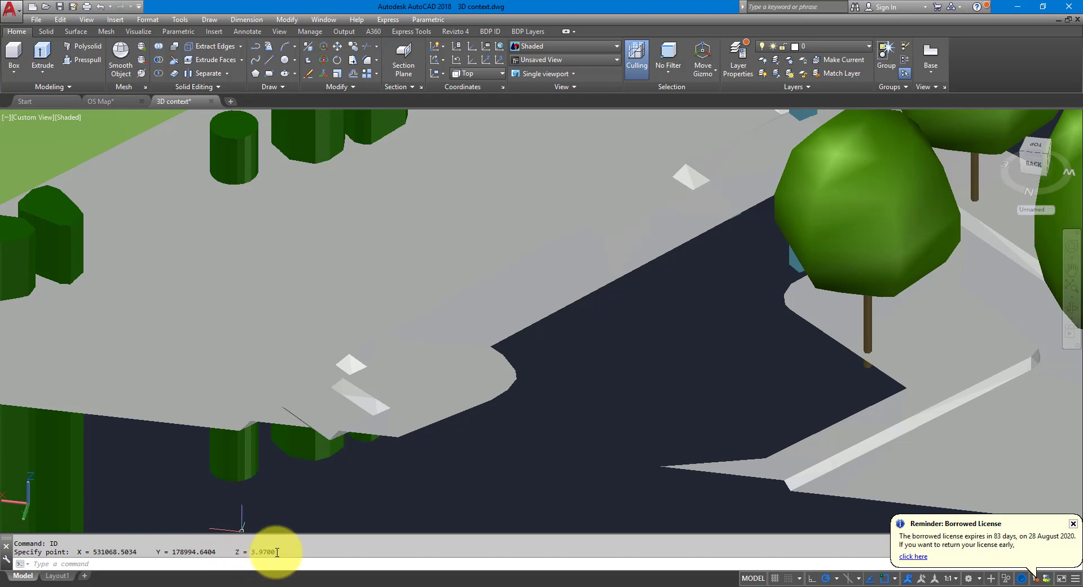
{"action": "middle_click_drag", "start_coordinate": [571, 368], "coordinate": [570, 404]}
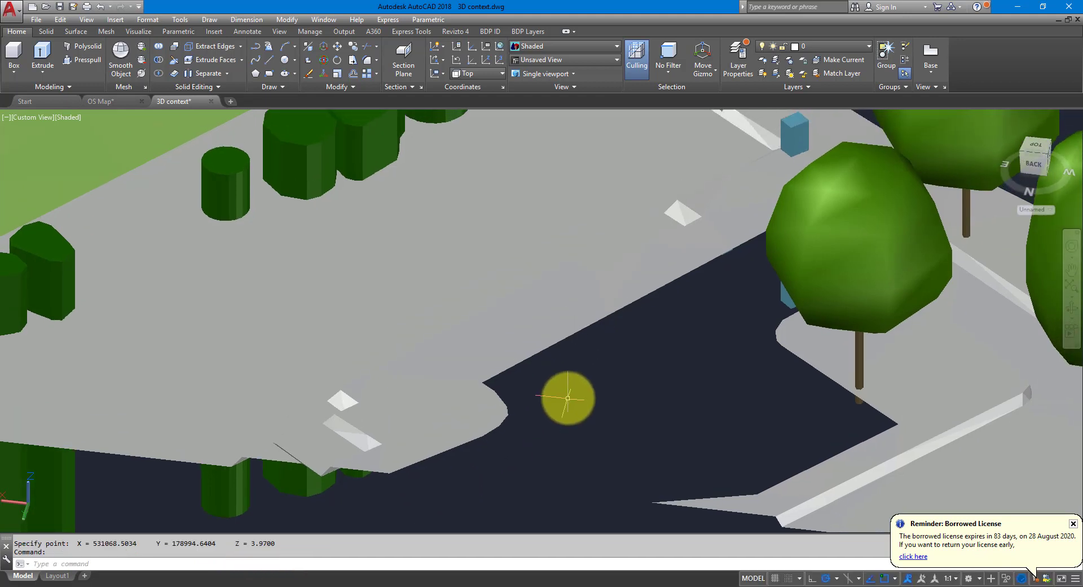
{"action": "scroll", "coordinate": [567, 395], "scroll_direction": "down", "scroll_amount": 5}
{"action": "key", "text": "Escape"}
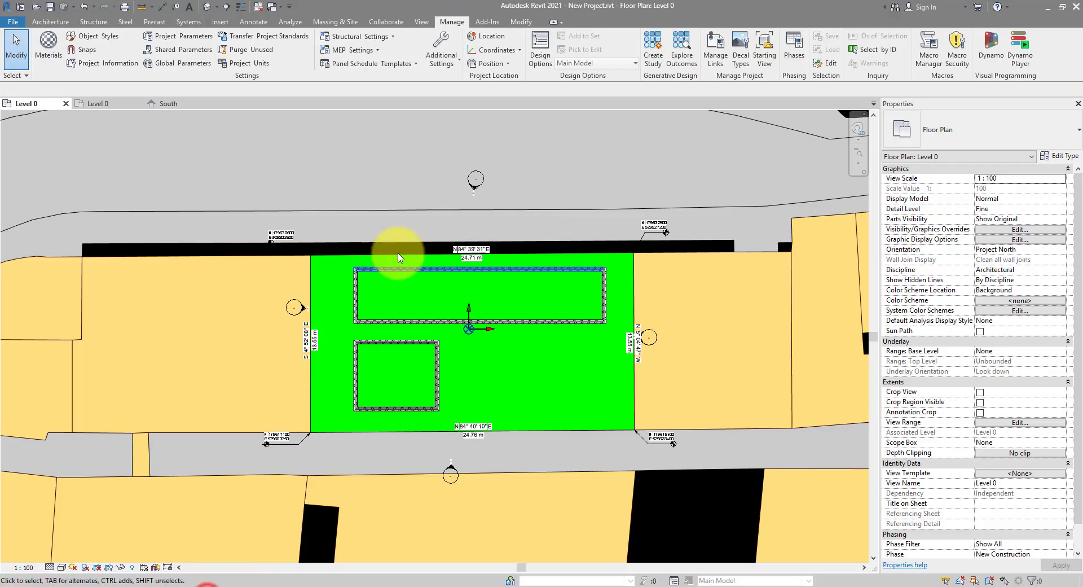
- Create a new Revit project from the architectural template
{"action": "scroll", "coordinate": [418, 283], "scroll_direction": "down", "scroll_amount": 3}
{"action": "scroll", "coordinate": [423, 230], "scroll_direction": "up", "scroll_amount": 2}
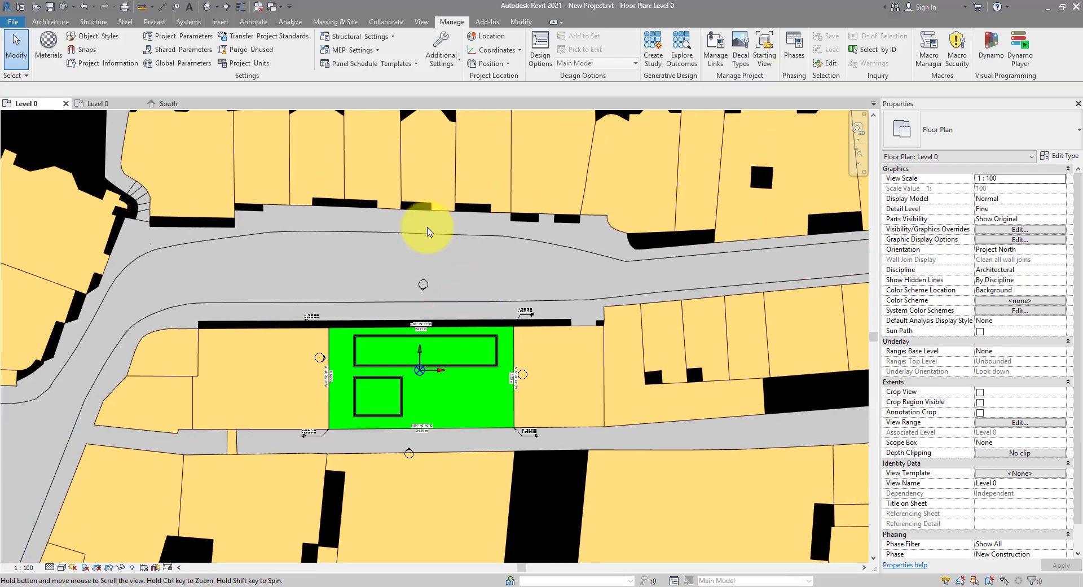
{"action": "left_click", "coordinate": [13, 23]}
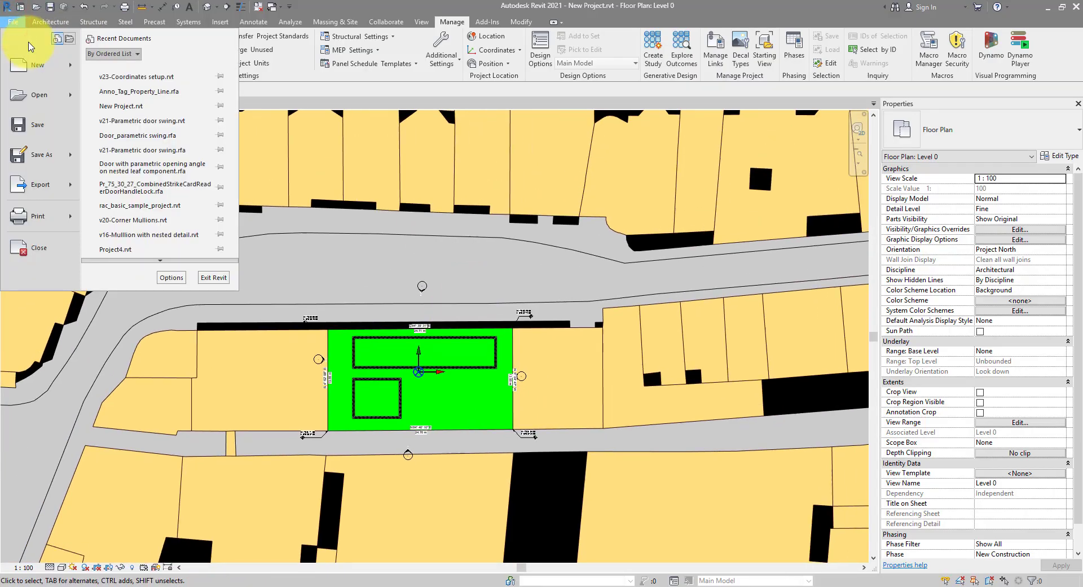
{"action": "left_click", "coordinate": [46, 70]}
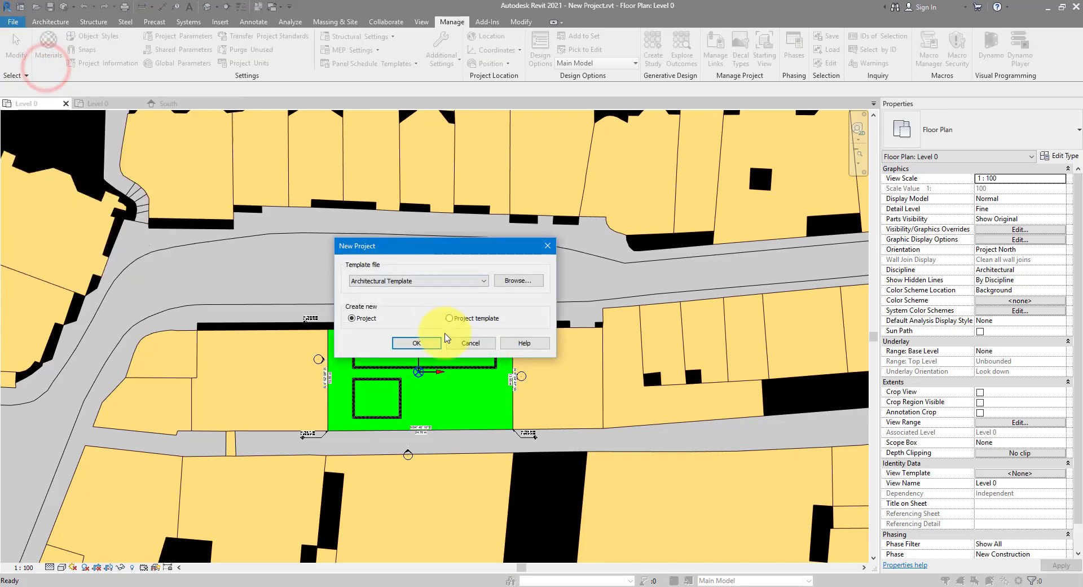
{"action": "left_click", "coordinate": [418, 340]}
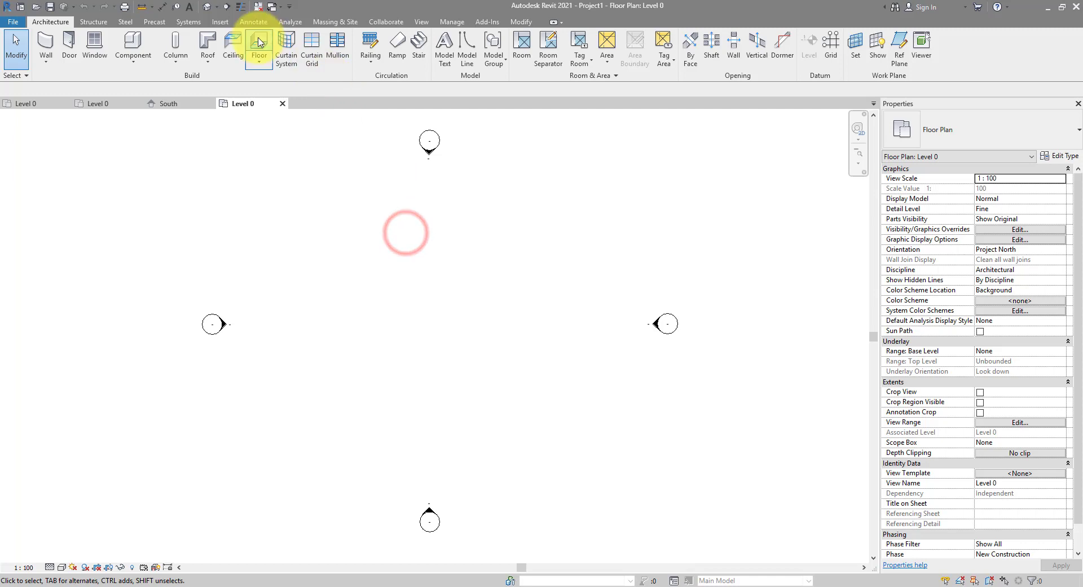
- Link 3D context.dwg into the Level 0 plan with Auto - Center to Center positioning
{"action": "left_click", "coordinate": [220, 22]}
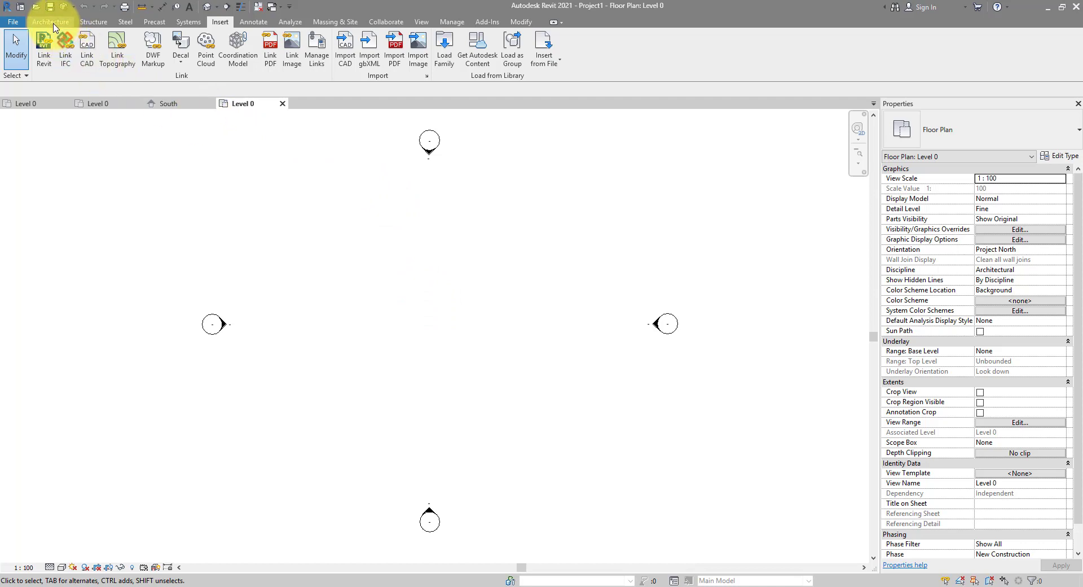
{"action": "left_click", "coordinate": [87, 48]}
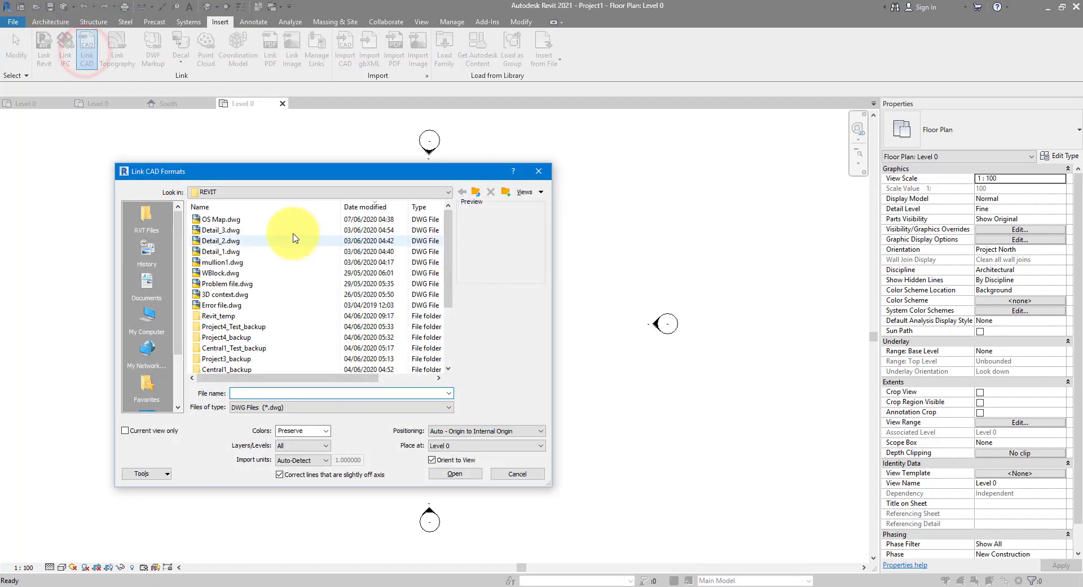
{"action": "left_click", "coordinate": [238, 219]}
{"action": "left_click", "coordinate": [225, 293]}
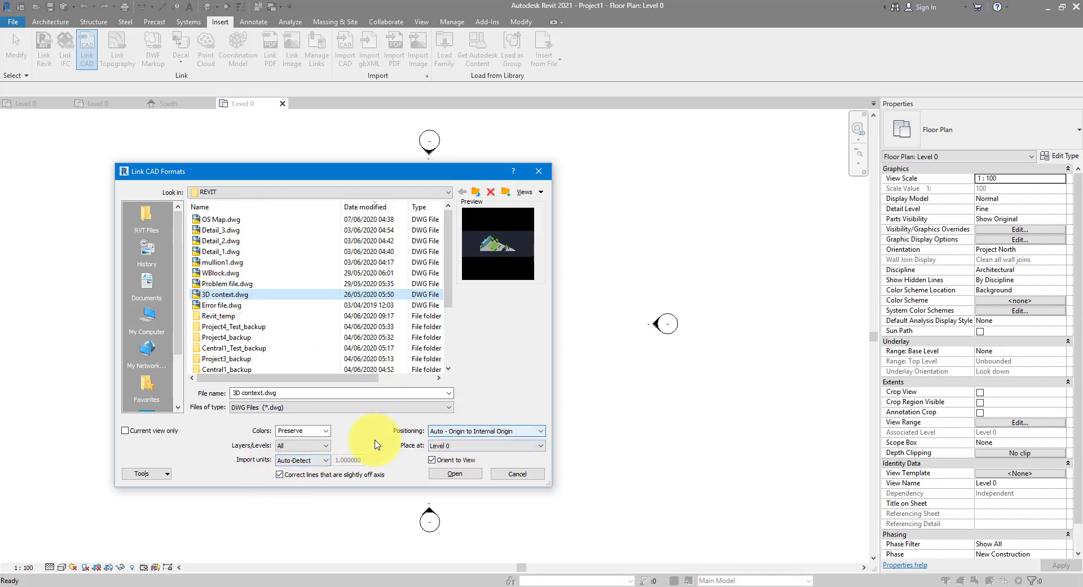
{"action": "left_click", "coordinate": [479, 430]}
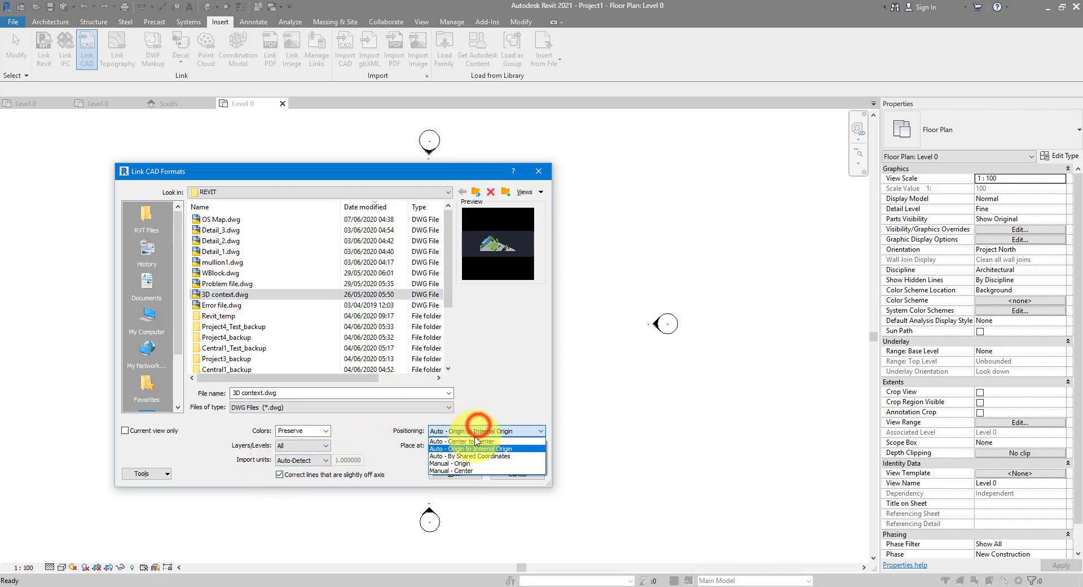
{"action": "left_click", "coordinate": [508, 438]}
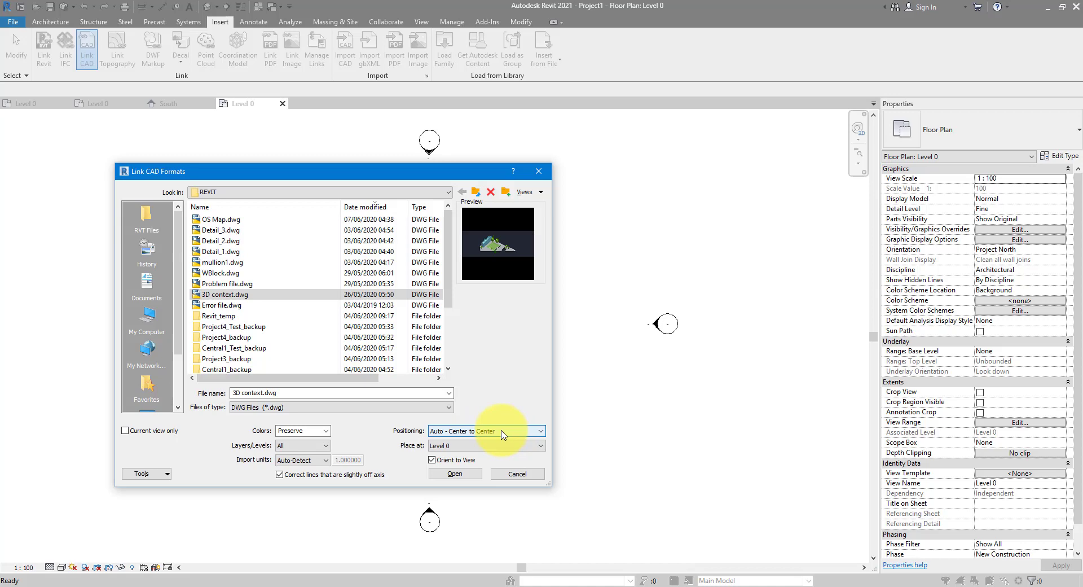
{"action": "left_click", "coordinate": [455, 473]}
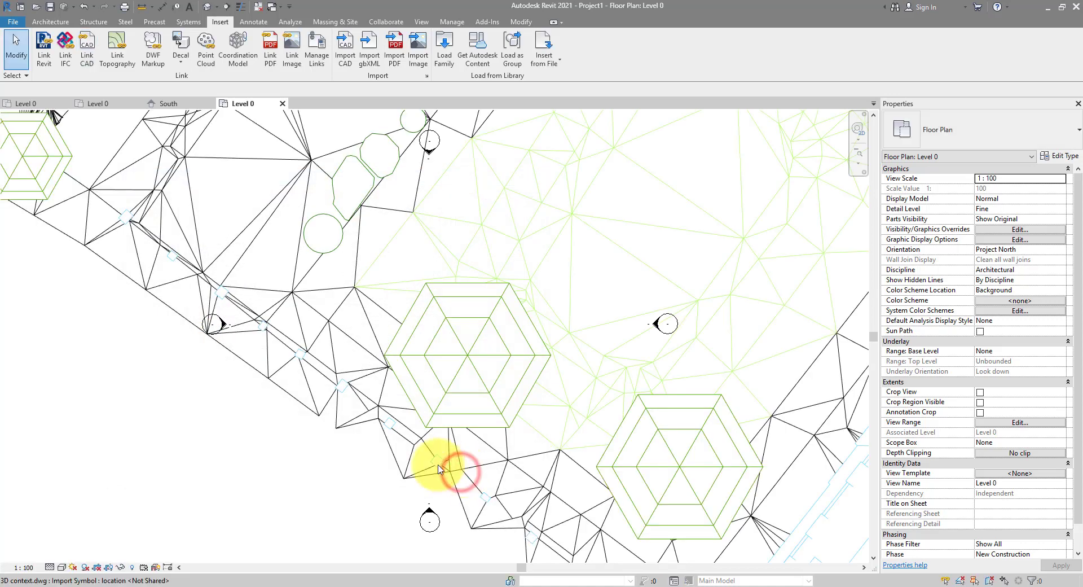
{"action": "scroll", "coordinate": [454, 479], "scroll_direction": "down", "scroll_amount": 4}
{"action": "scroll", "coordinate": [389, 434], "scroll_direction": "up", "scroll_amount": 5}
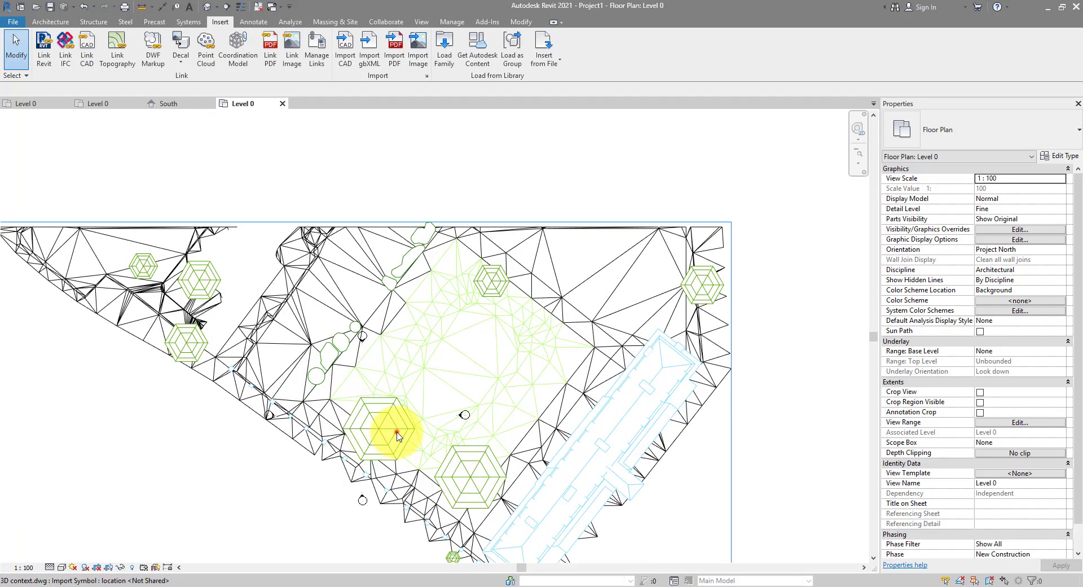
{"action": "left_click", "coordinate": [410, 426]}
- Make the Project Base Point visible under Site in the Level 0 plan's visibility settings
{"action": "key", "text": "v"}
{"action": "key", "text": "g"}
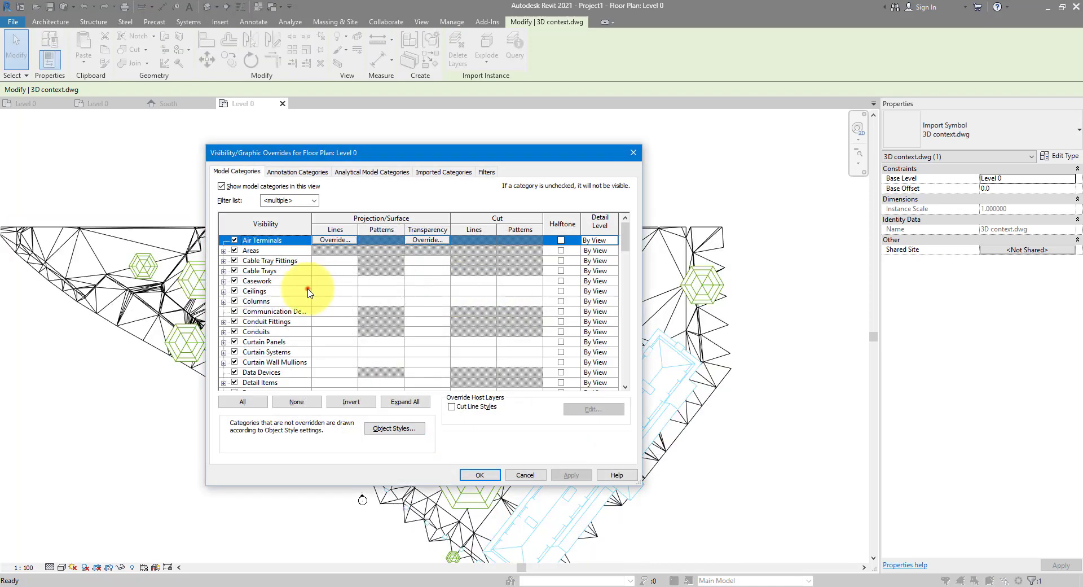
{"action": "key", "text": "s"}
{"action": "scroll", "coordinate": [269, 336], "scroll_direction": "down", "scroll_amount": 2}
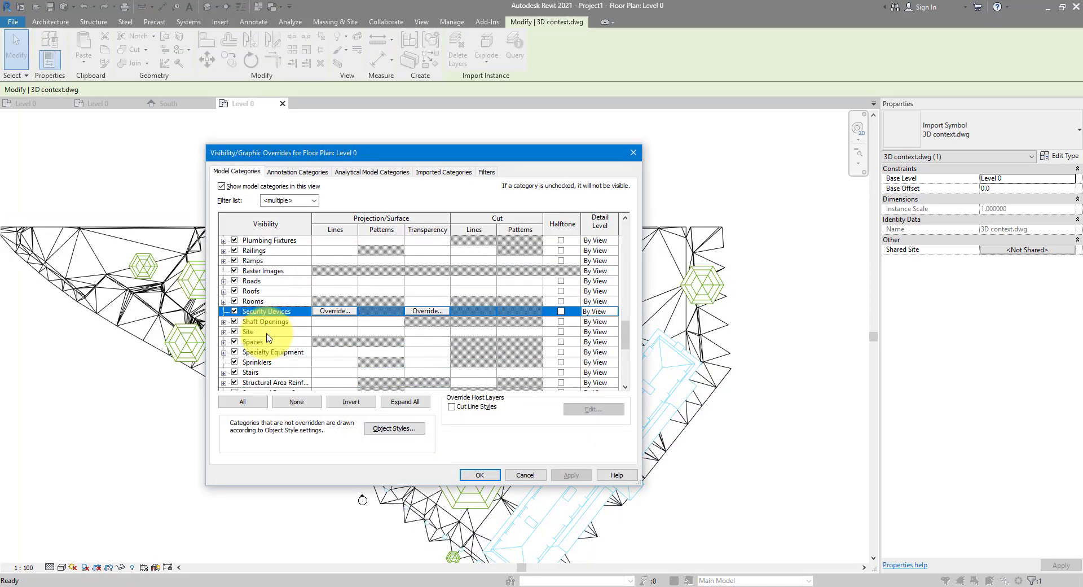
{"action": "left_click", "coordinate": [223, 332]}
{"action": "left_click", "coordinate": [228, 342]}
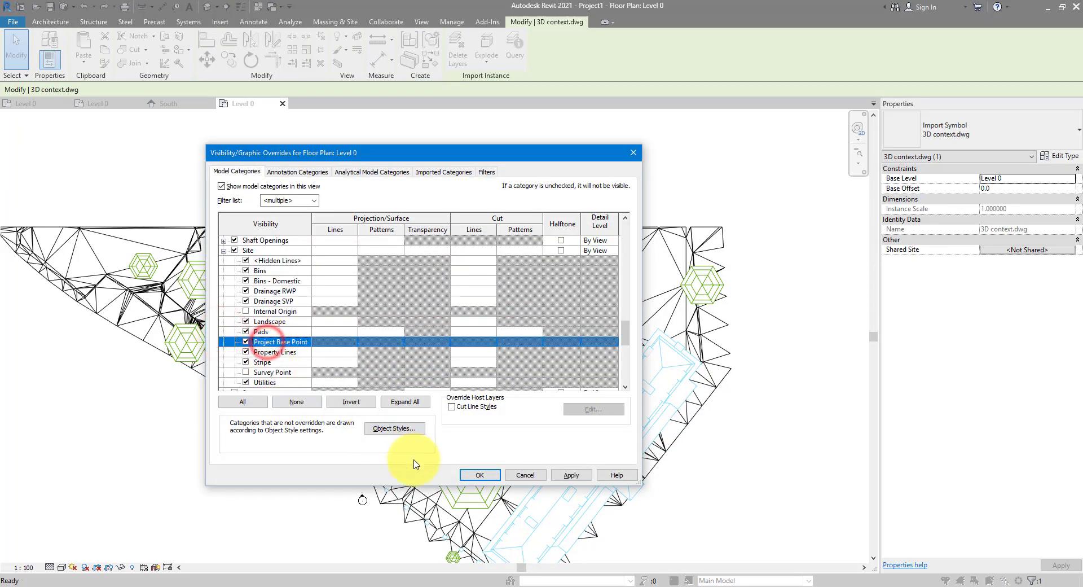
{"action": "left_click", "coordinate": [480, 475]}
{"action": "left_click", "coordinate": [366, 418]}
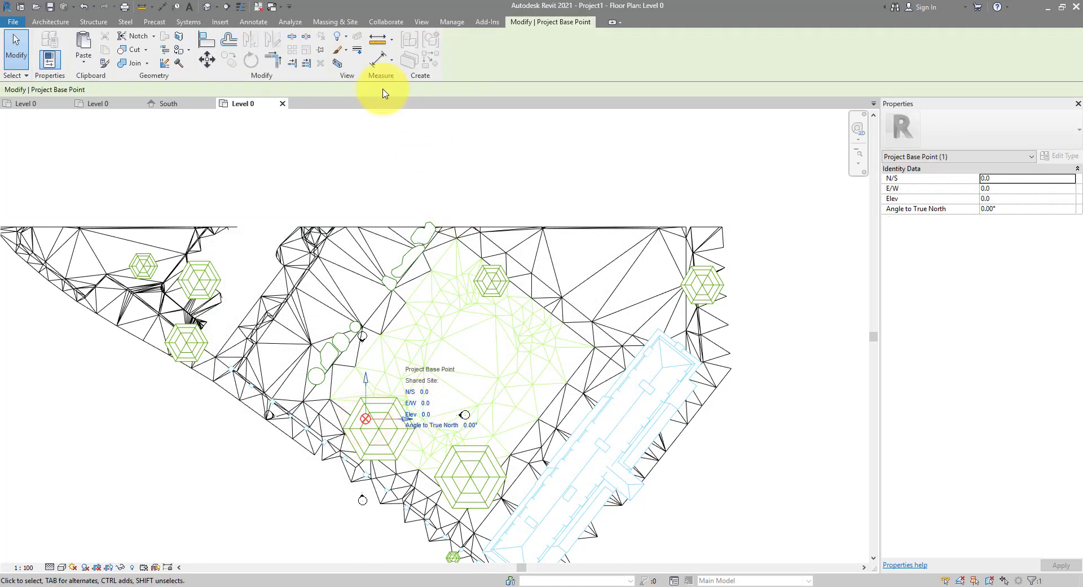
- Acquire coordinates from the linked 3D context.dwg, giving base point N/S 178973473.7, E/W 531079783.5
{"action": "left_click", "coordinate": [448, 23]}
{"action": "left_click", "coordinate": [496, 50]}
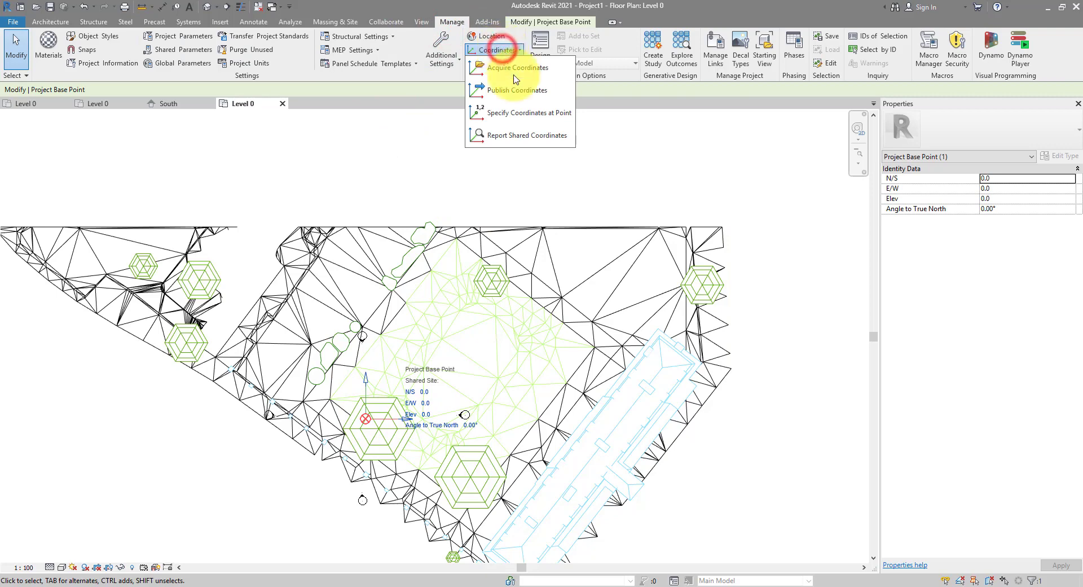
{"action": "left_click", "coordinate": [528, 68]}
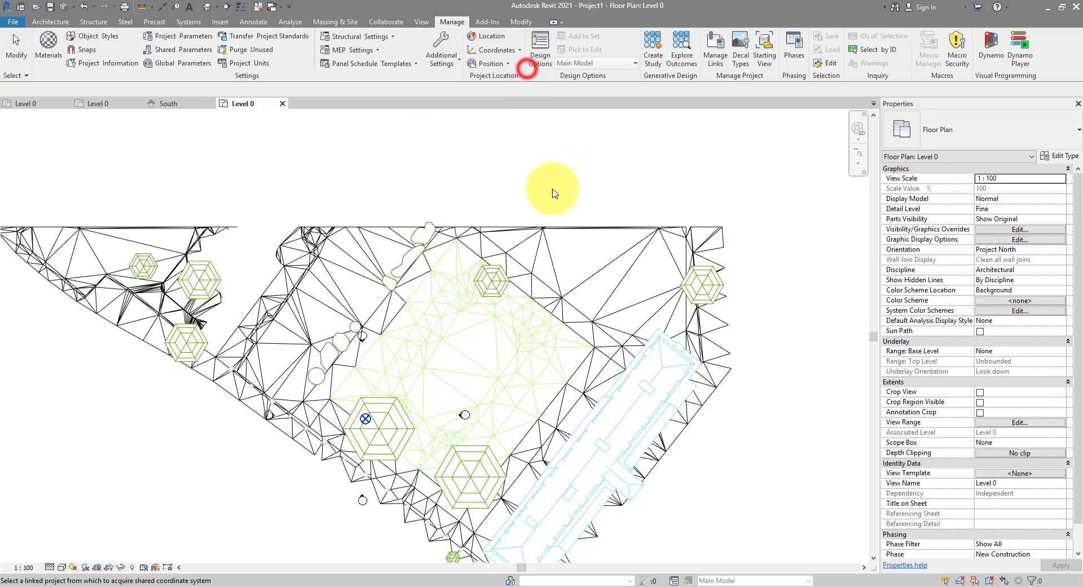
{"action": "left_click", "coordinate": [542, 224]}
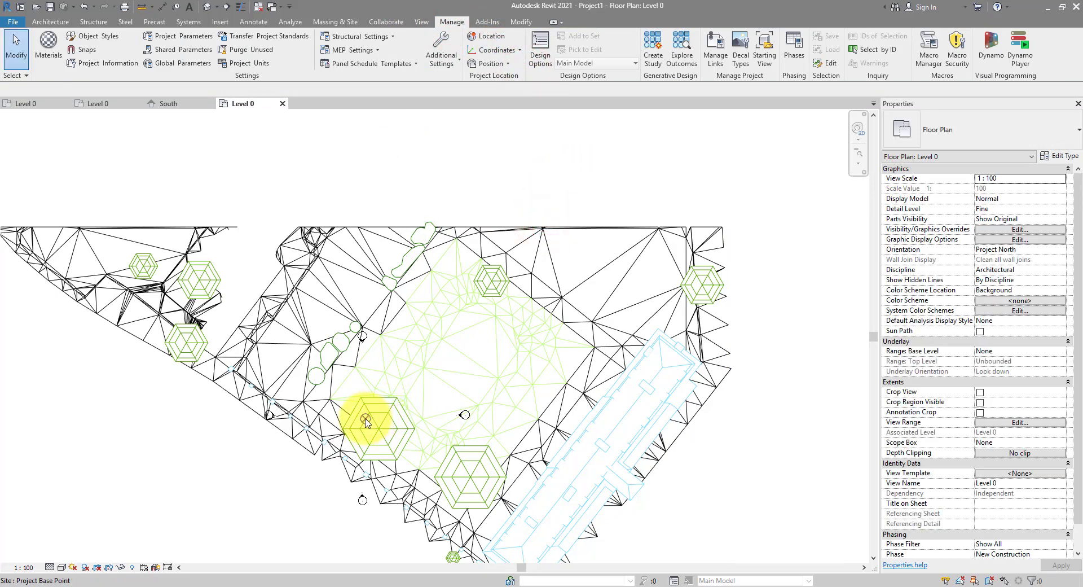
{"action": "left_click", "coordinate": [365, 419]}
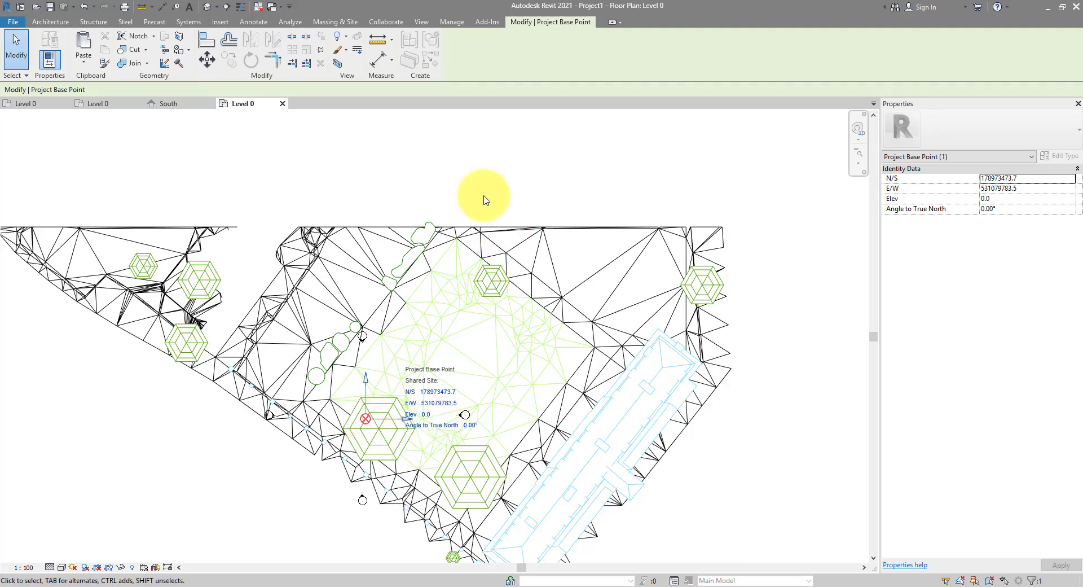
{"action": "middle_click_drag", "start_coordinate": [426, 376], "coordinate": [468, 287]}
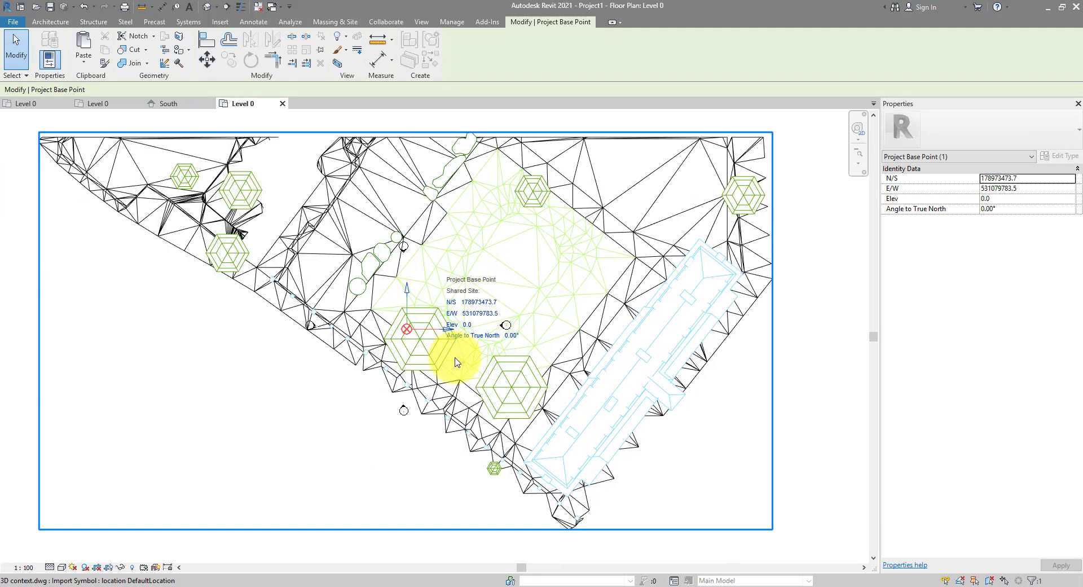
{"action": "left_click", "coordinate": [404, 409]}
- Go to the South elevation and turn on Project Base Point visibility under Site
{"action": "right_click", "coordinate": [404, 410]}
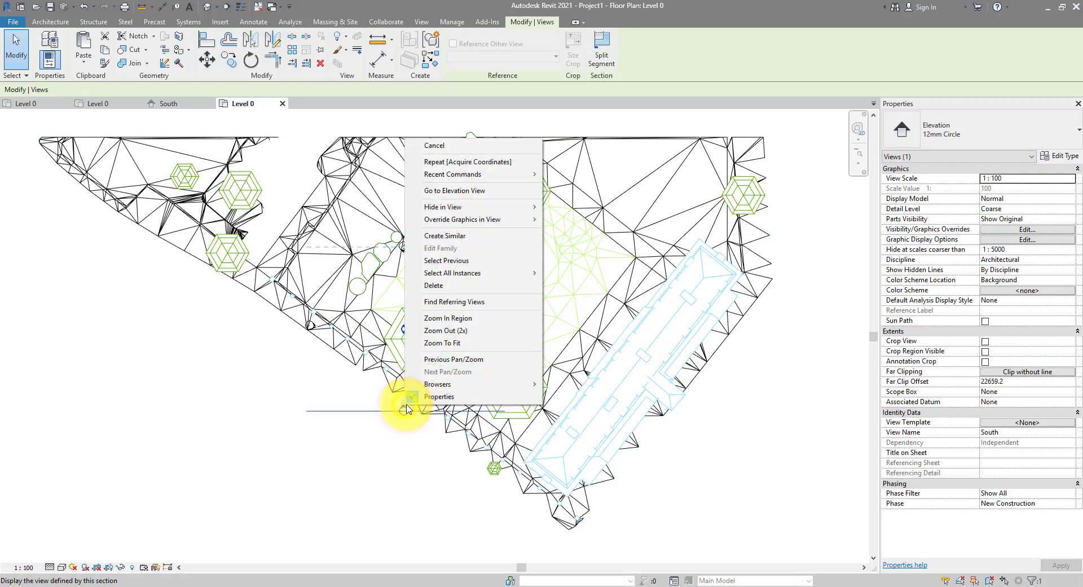
{"action": "left_click", "coordinate": [440, 186]}
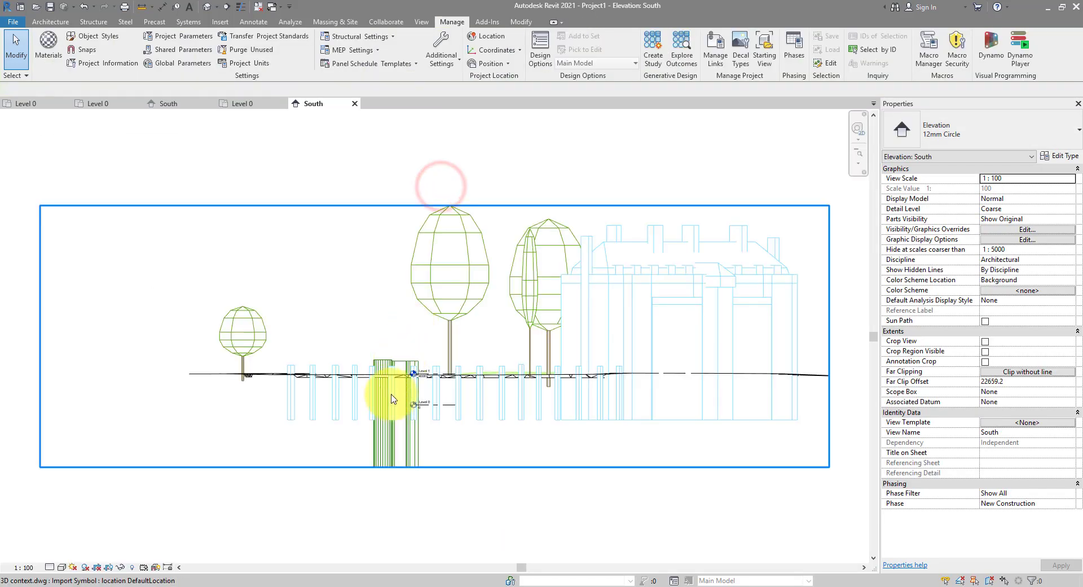
{"action": "scroll", "coordinate": [420, 428], "scroll_direction": "down", "scroll_amount": 3}
{"action": "key", "text": "g"}
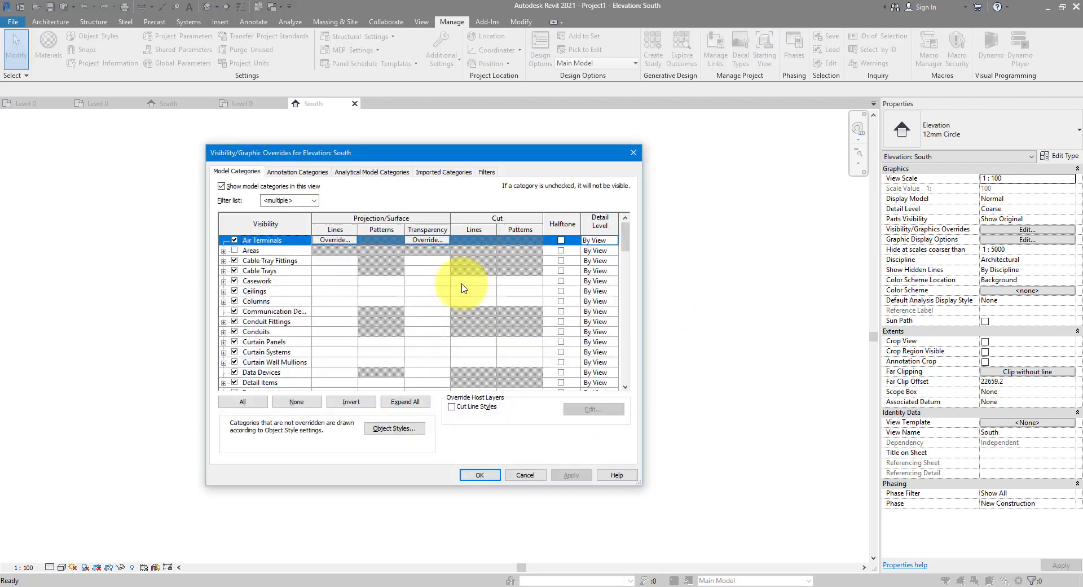
{"action": "left_click", "coordinate": [271, 285]}
{"action": "key", "text": "s"}
{"action": "scroll", "coordinate": [263, 341], "scroll_direction": "down", "scroll_amount": 2}
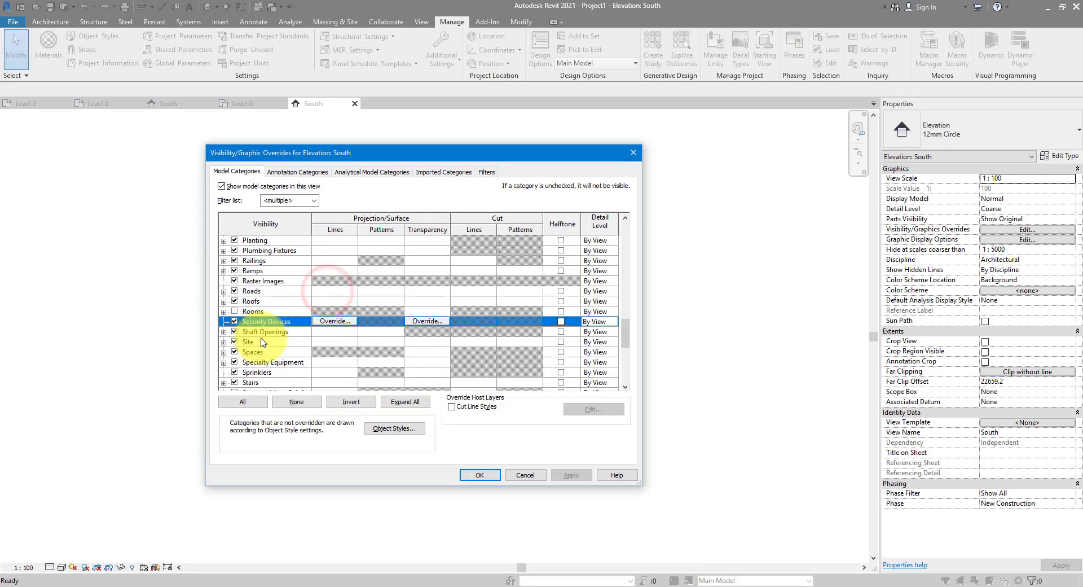
{"action": "left_click", "coordinate": [223, 342]}
{"action": "left_click", "coordinate": [273, 342]}
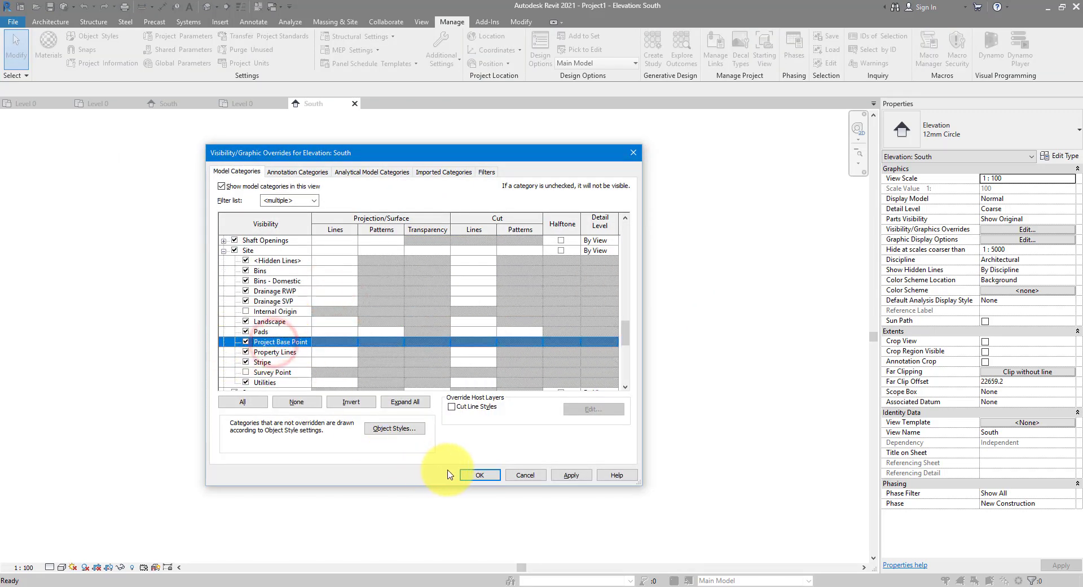
{"action": "left_click", "coordinate": [479, 474]}
{"action": "left_click", "coordinate": [427, 417]}
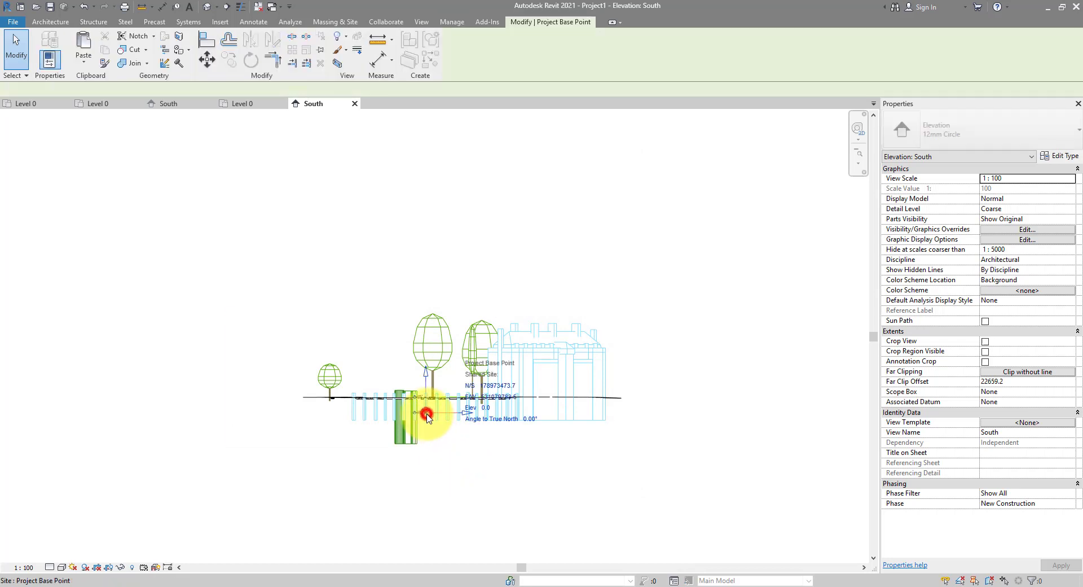
{"action": "scroll", "coordinate": [428, 411], "scroll_direction": "up", "scroll_amount": 3}
{"action": "middle_click_drag", "start_coordinate": [435, 430], "coordinate": [387, 437]}
{"action": "scroll", "coordinate": [387, 437], "scroll_direction": "up", "scroll_amount": 2}
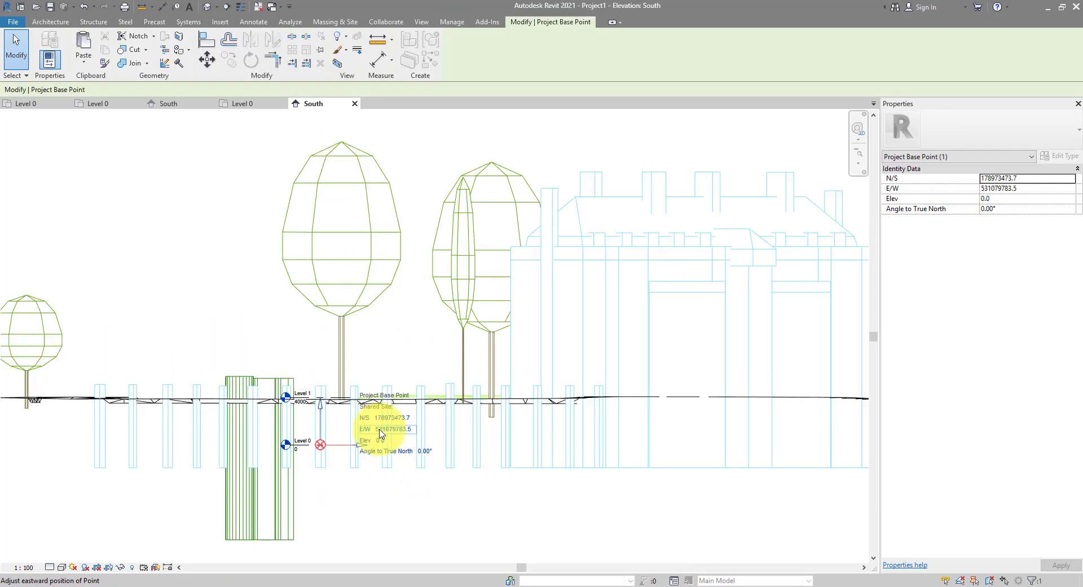
- Draw a new Level 2 at 4700 near the site's ground line
{"action": "left_click", "coordinate": [50, 21]}
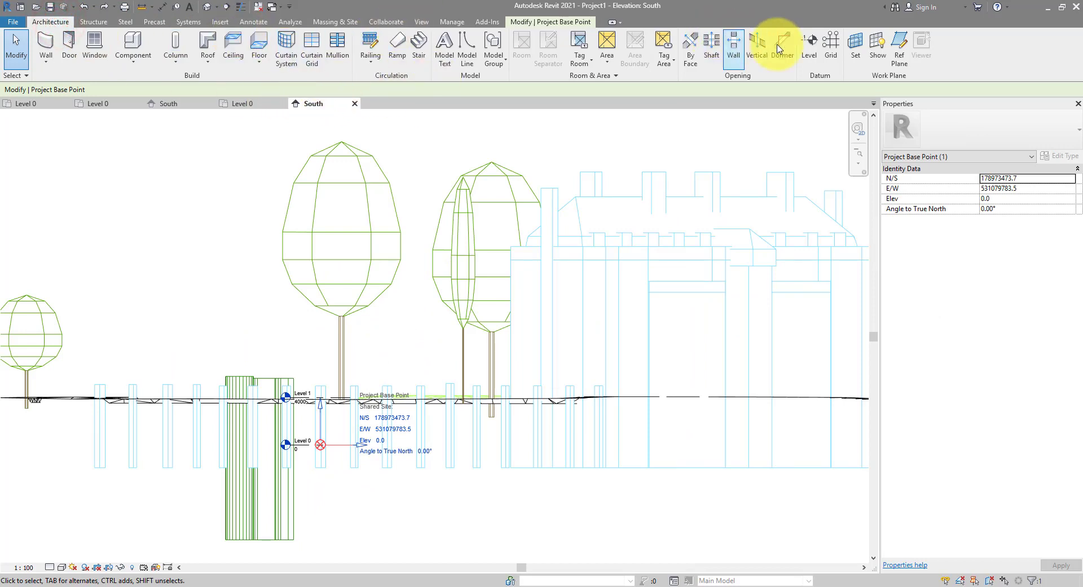
{"action": "left_click", "coordinate": [816, 55]}
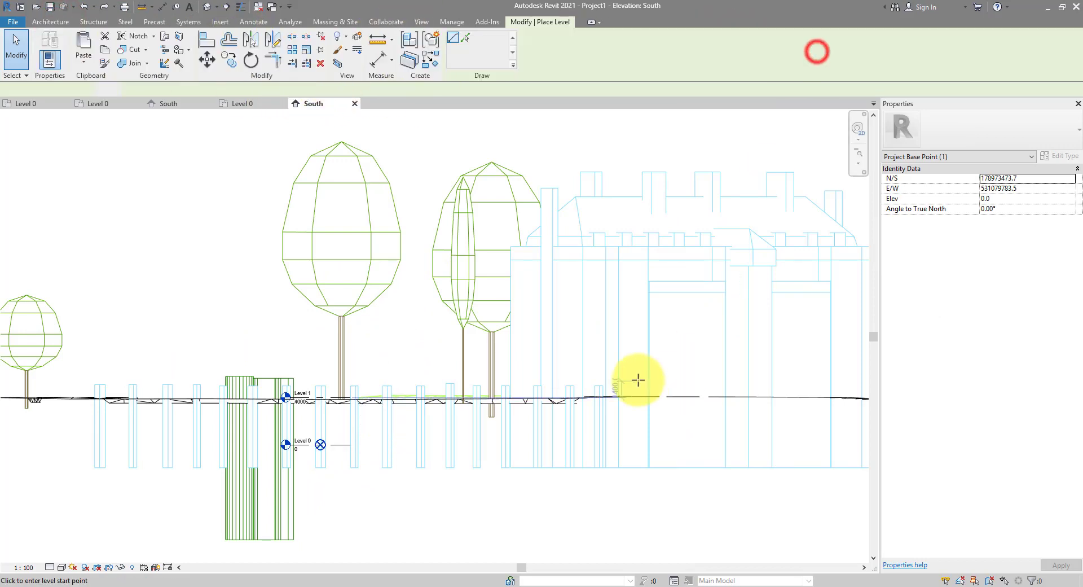
{"action": "left_click", "coordinate": [490, 389]}
{"action": "left_click", "coordinate": [763, 389]}
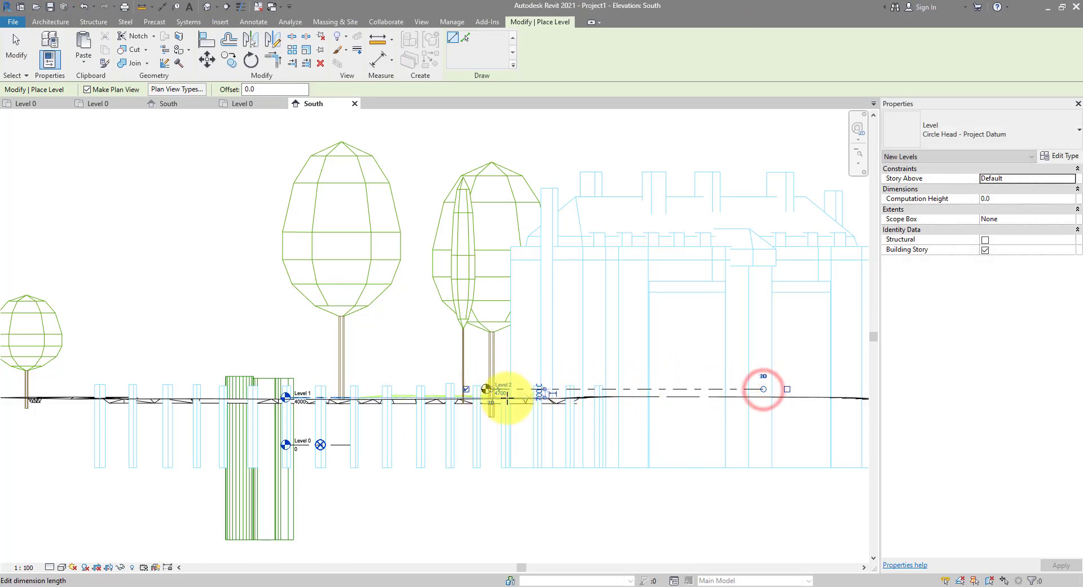
{"action": "left_click", "coordinate": [11, 57]}
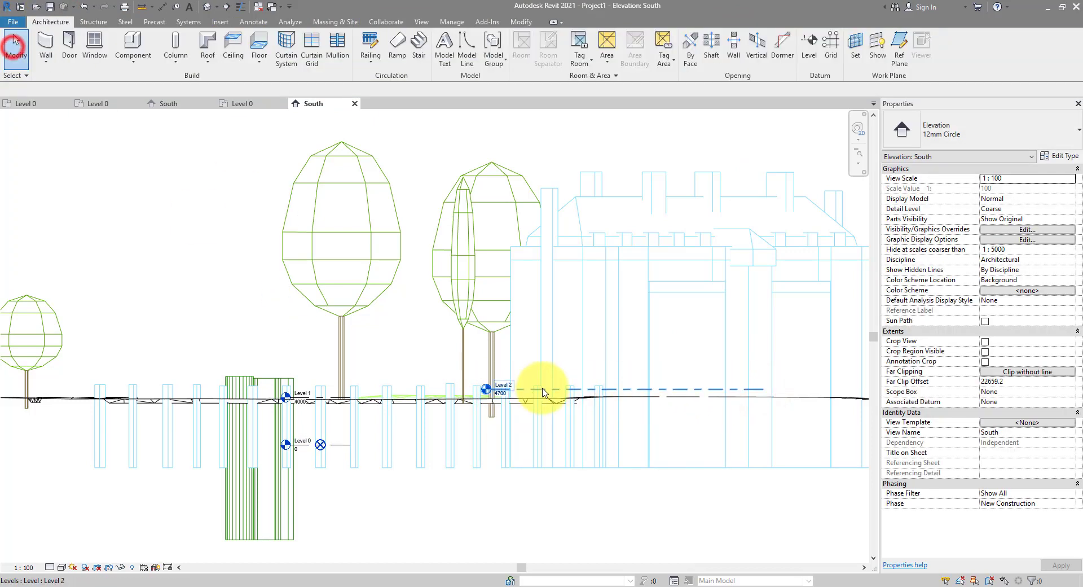
{"action": "scroll", "coordinate": [588, 396], "scroll_direction": "up", "scroll_amount": 3}
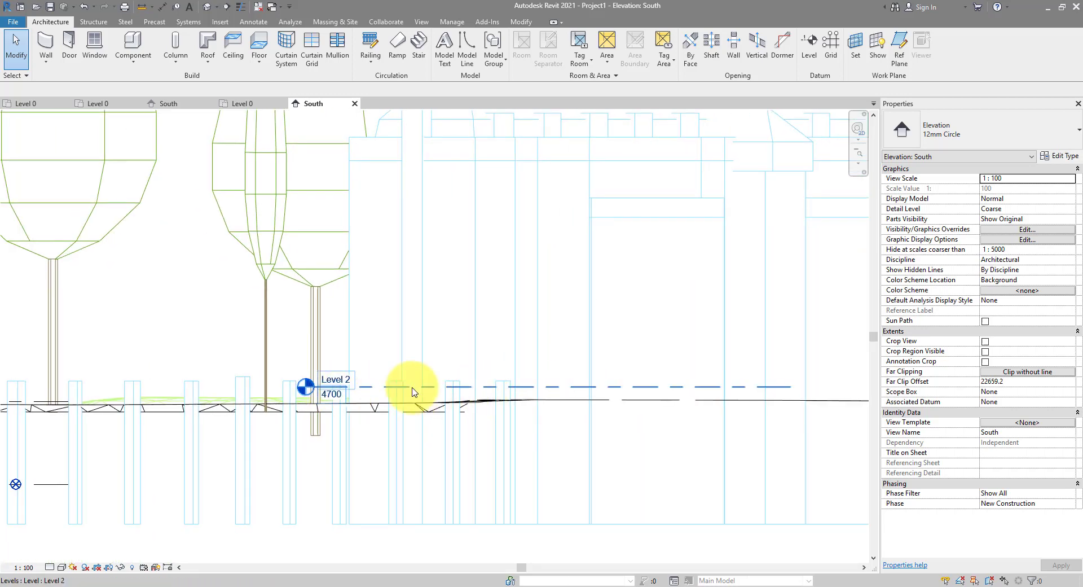
{"action": "scroll", "coordinate": [384, 397], "scroll_direction": "down", "scroll_amount": 4}
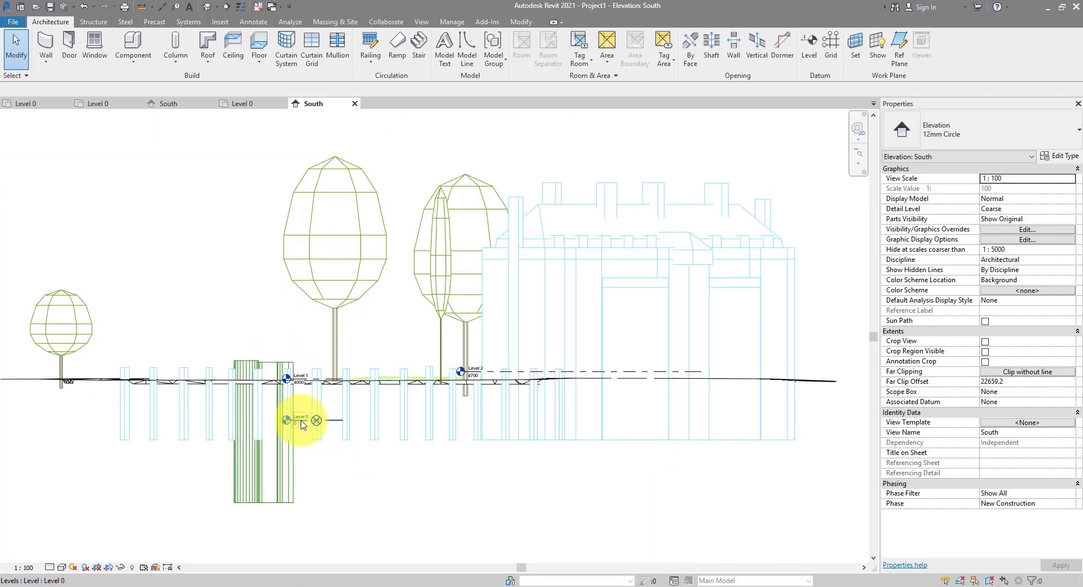
{"action": "left_click", "coordinate": [305, 421]}
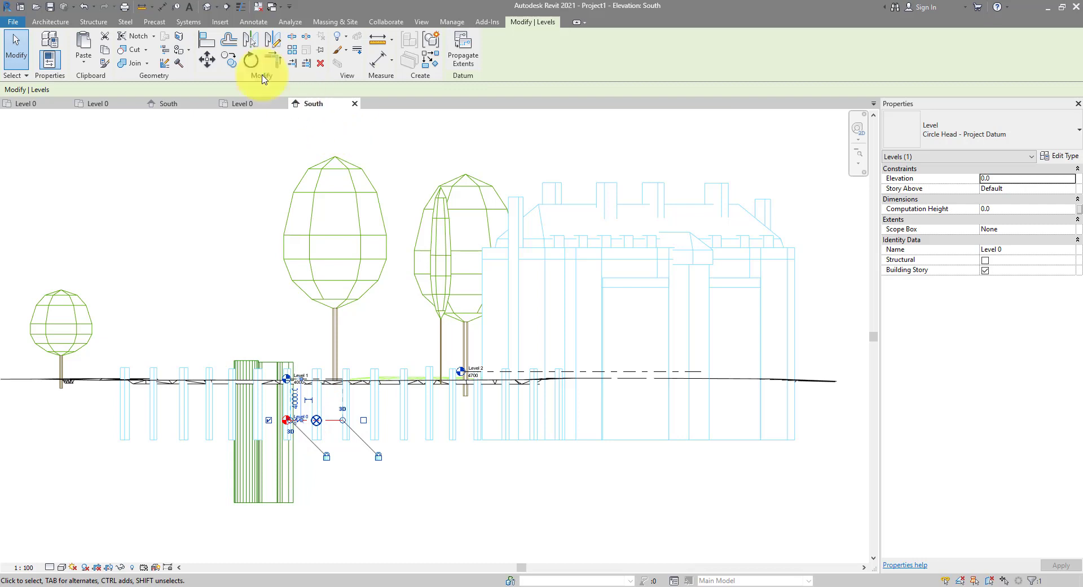
{"action": "left_click", "coordinate": [206, 58]}
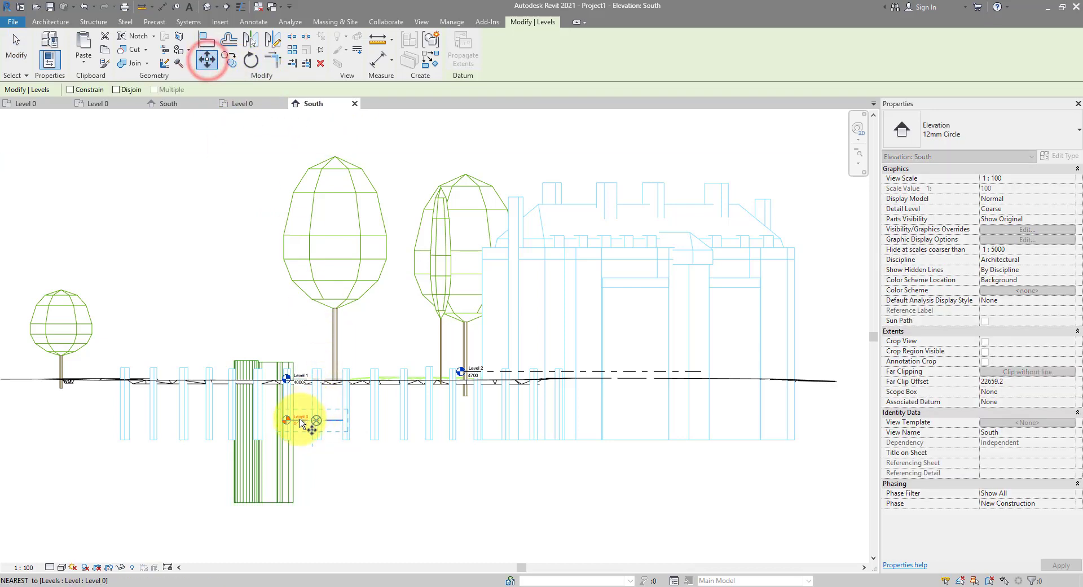
{"action": "left_click", "coordinate": [300, 423]}
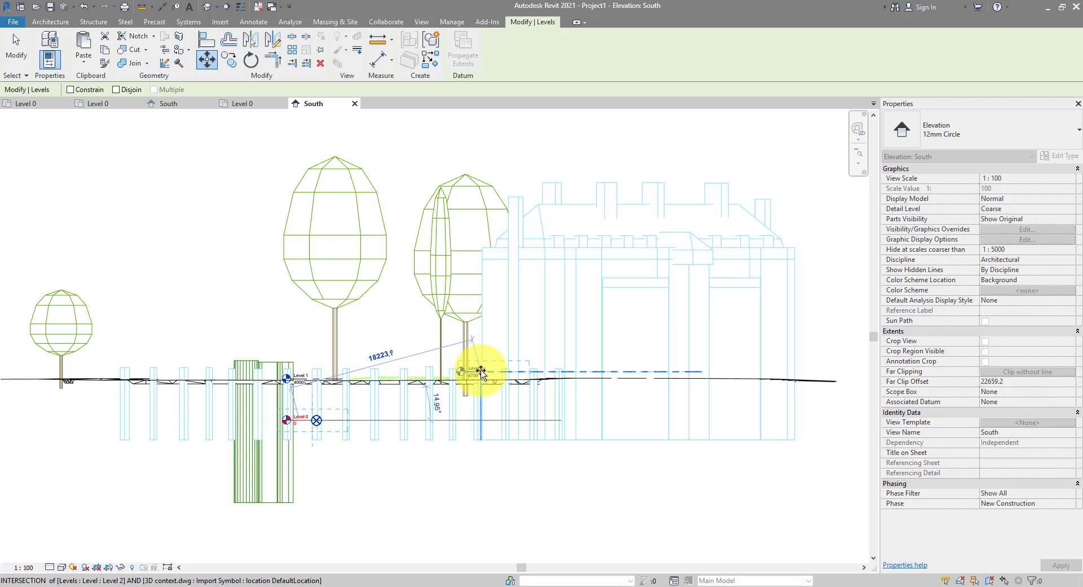
{"action": "left_click", "coordinate": [480, 372]}
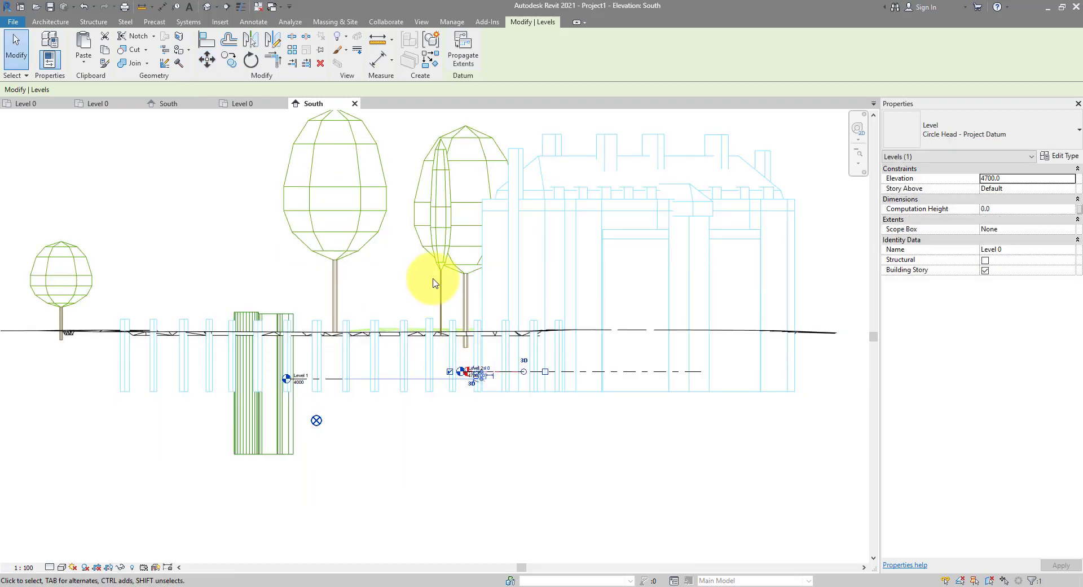
{"action": "left_click", "coordinate": [442, 262]}
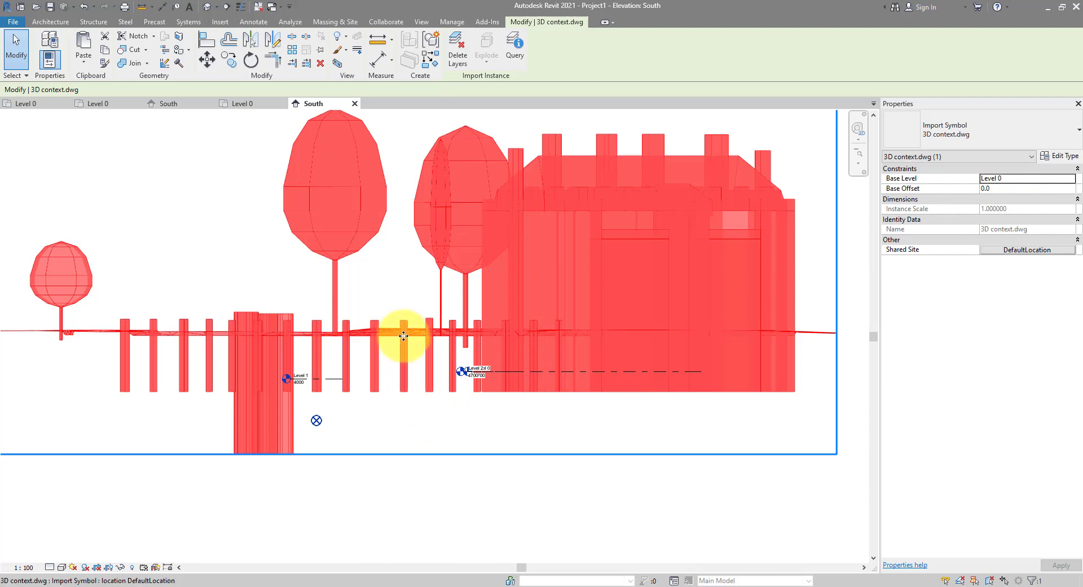
{"action": "left_click", "coordinate": [410, 304]}
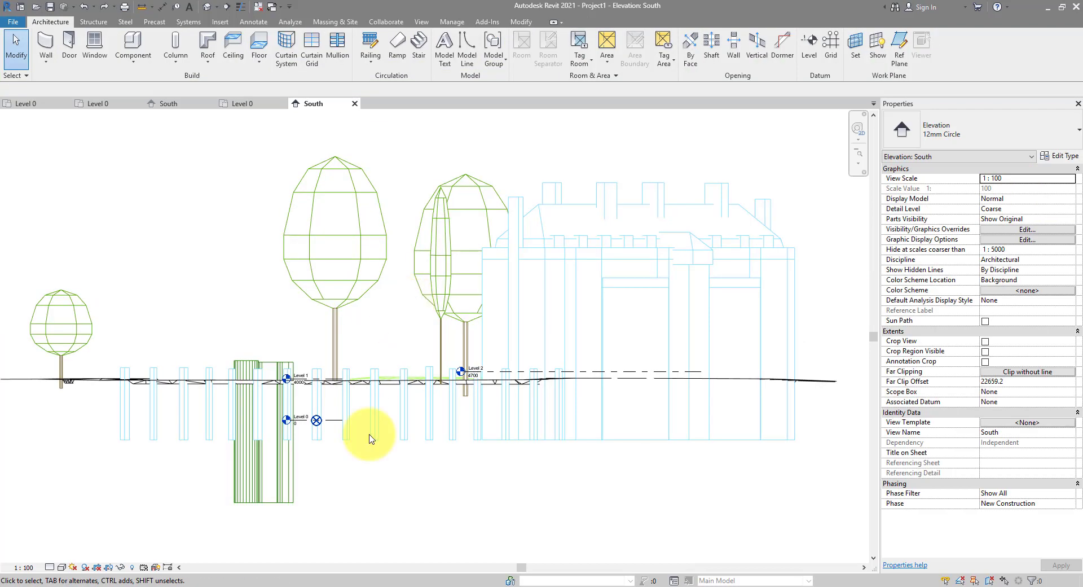
{"action": "left_click", "coordinate": [299, 420]}
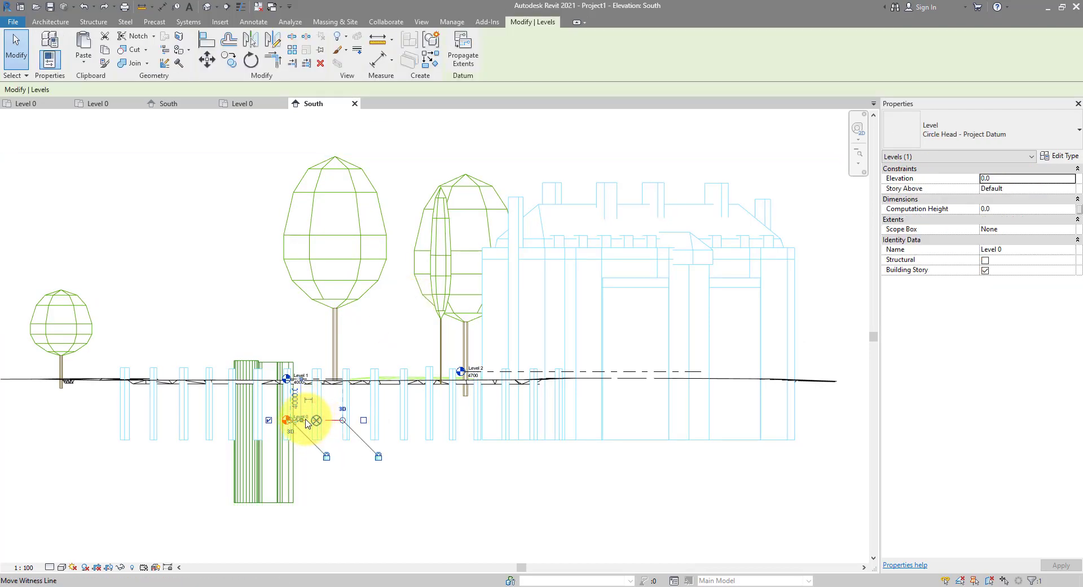
- Rename Level 0 to Datum, including its matching views
{"action": "scroll", "coordinate": [305, 420], "scroll_direction": "up", "scroll_amount": 6}
{"action": "left_click", "coordinate": [316, 407]}
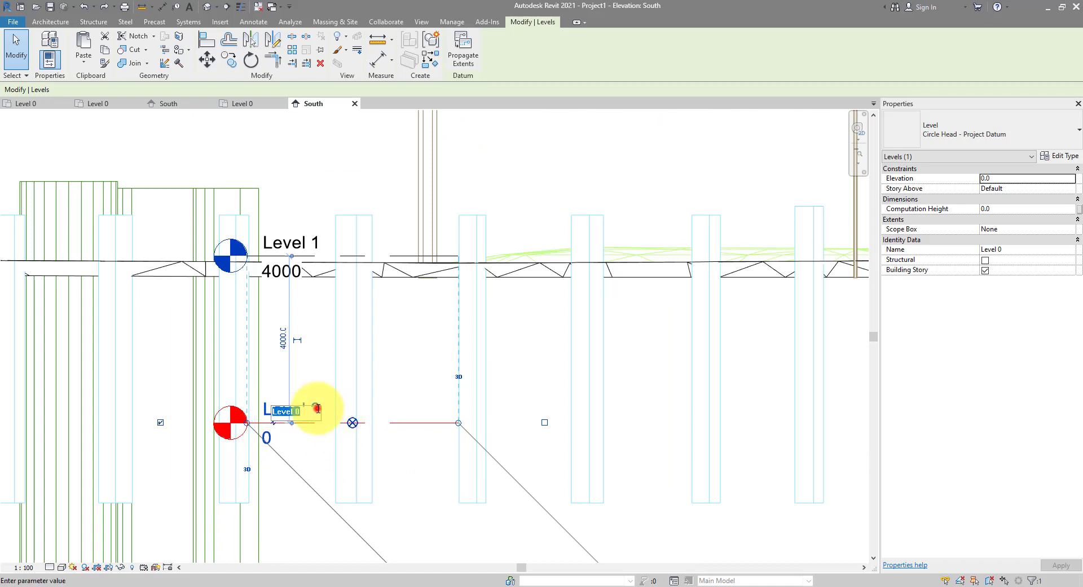
{"action": "type", "text": "D"}
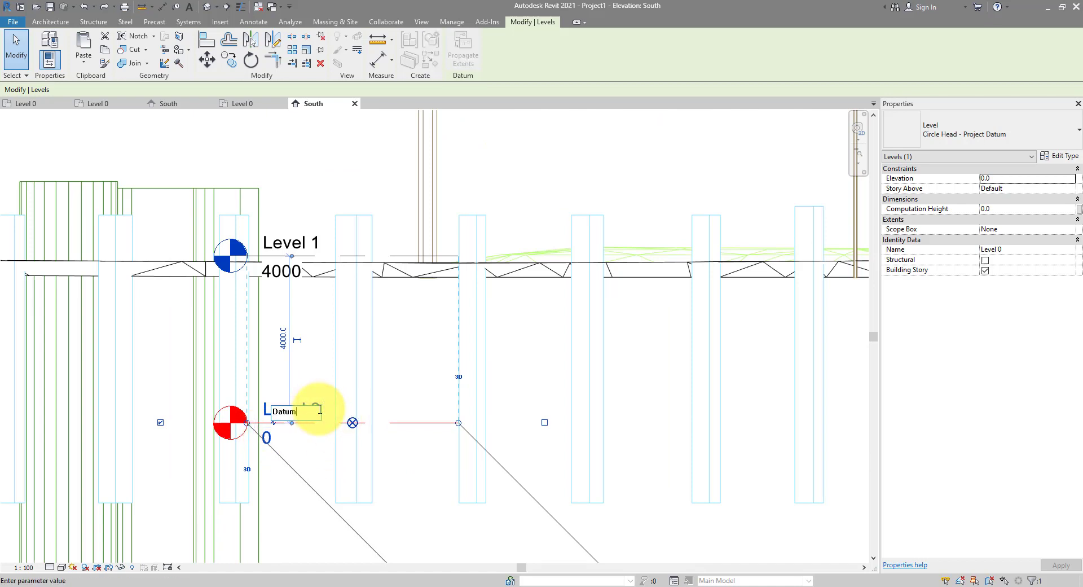
{"action": "type", "text": "atum"}
{"action": "key", "text": "Return"}
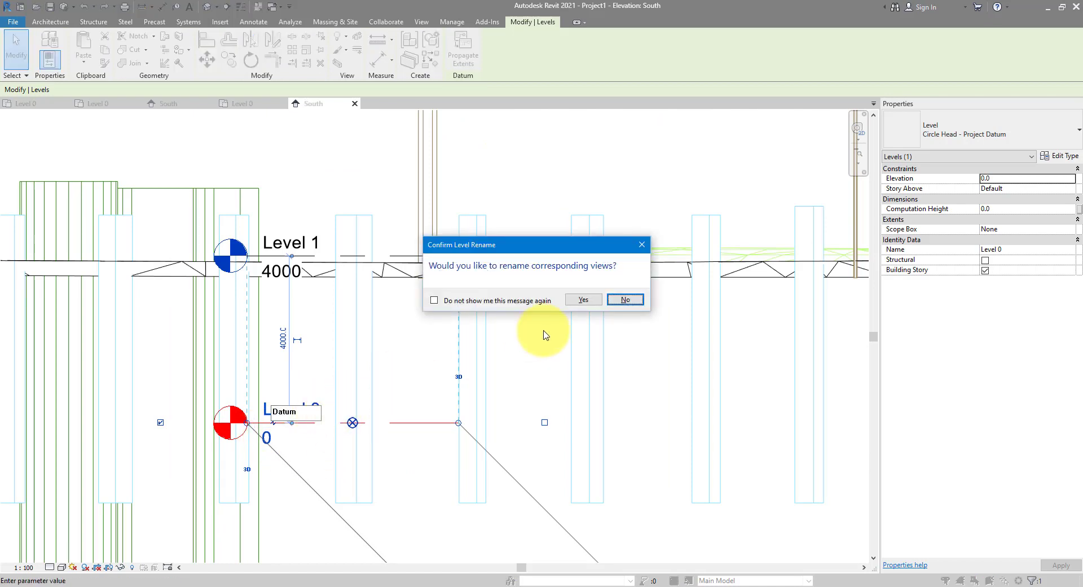
{"action": "left_click", "coordinate": [577, 300]}
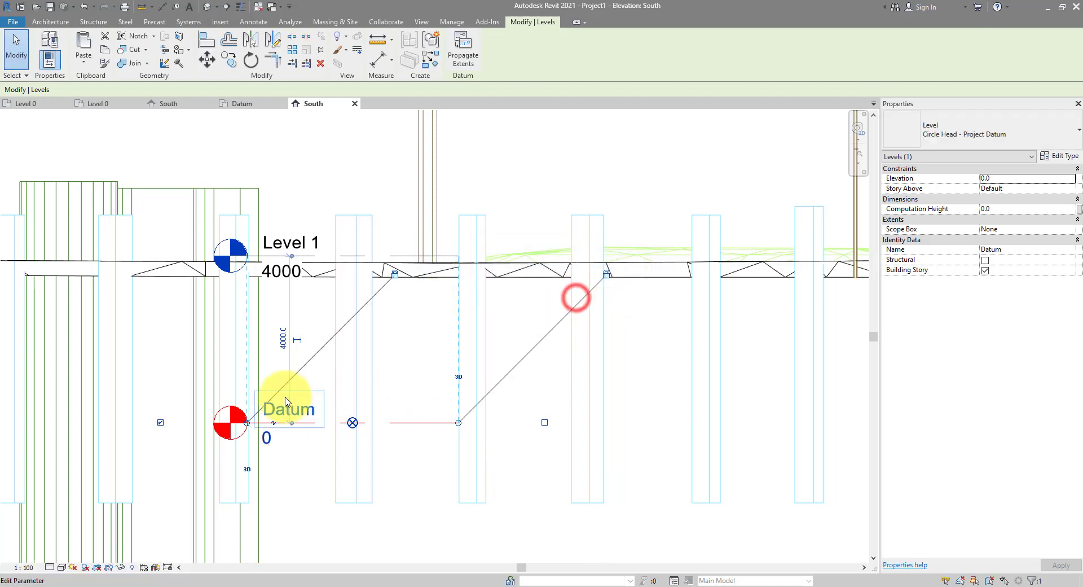
- Raise Level 1 to elevation 9200
{"action": "left_click", "coordinate": [315, 256]}
{"action": "scroll", "coordinate": [324, 342], "scroll_direction": "down", "scroll_amount": 5}
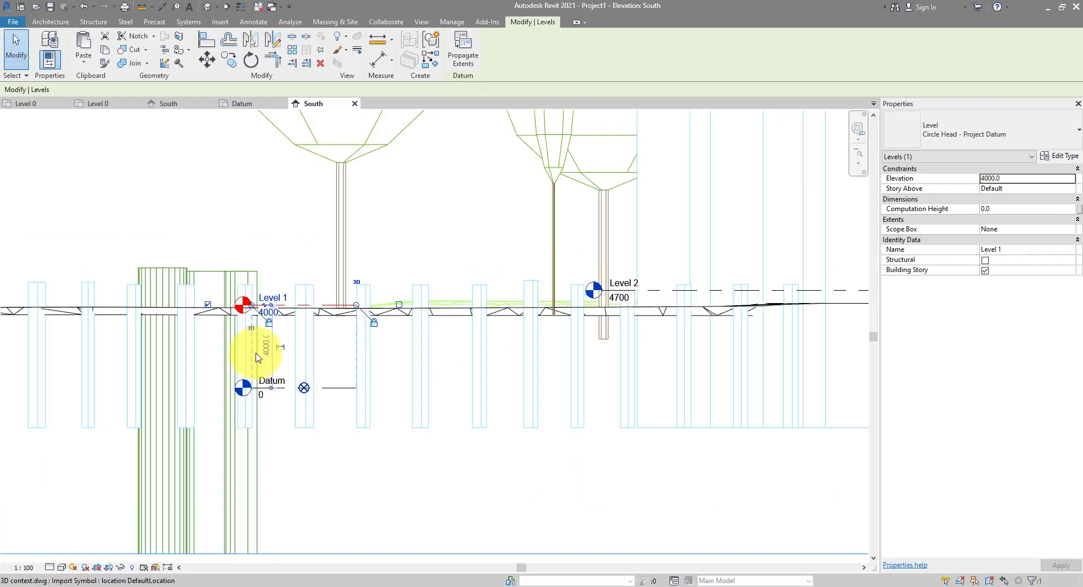
{"action": "left_click_drag", "start_coordinate": [189, 362], "coordinate": [423, 274]}
{"action": "scroll", "coordinate": [417, 339], "scroll_direction": "up", "scroll_amount": 2}
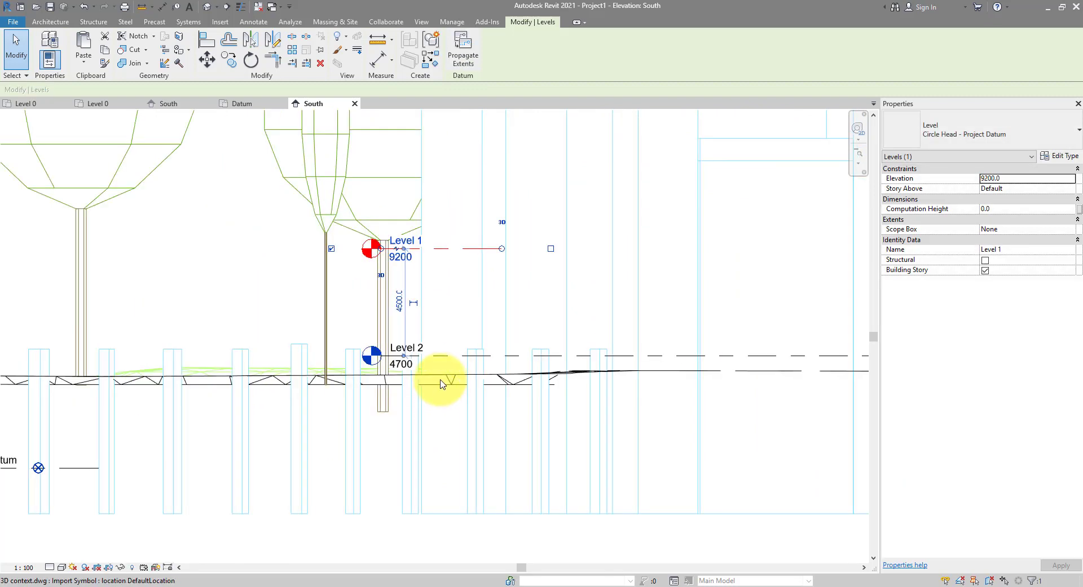
- Rename Level 2 to Level GF, including its matching views
{"action": "left_click", "coordinate": [437, 355]}
{"action": "left_click", "coordinate": [408, 347]}
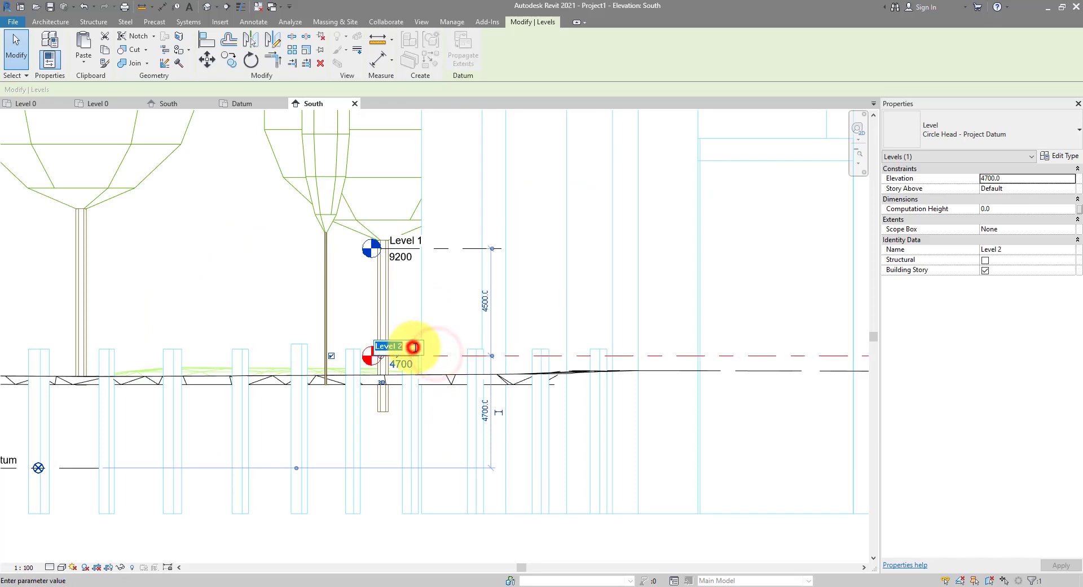
{"action": "type", "text": "GF"}
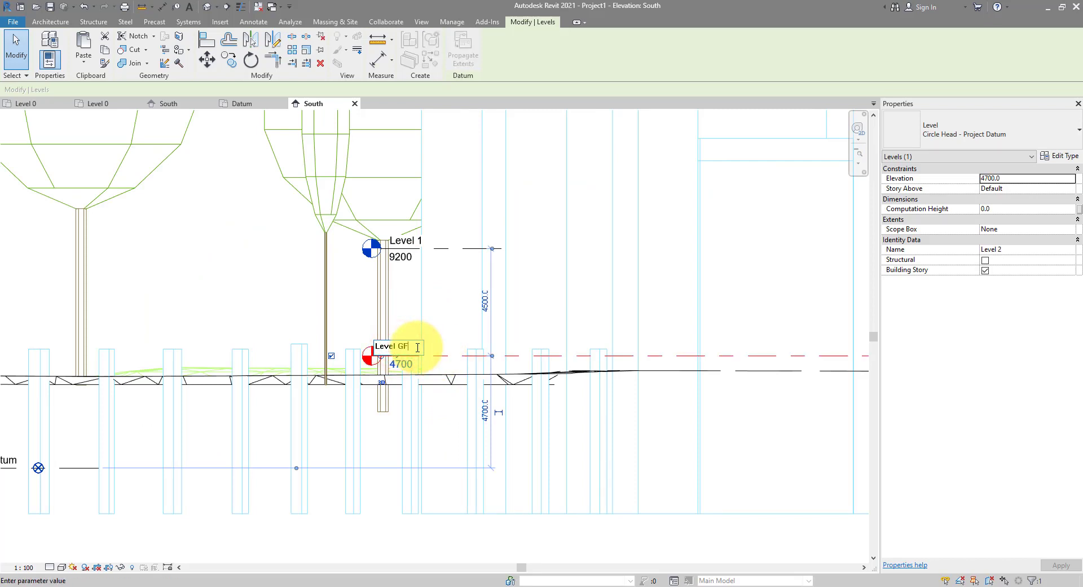
{"action": "key", "text": "Return"}
{"action": "left_click", "coordinate": [583, 299]}
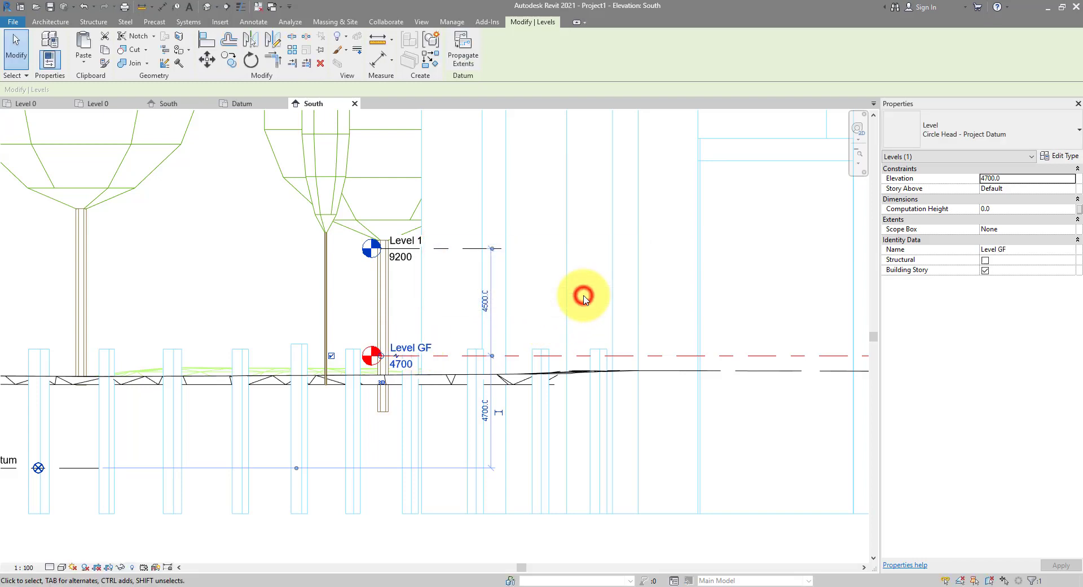
{"action": "key", "text": "Escape"}
- Pan the South elevation so Datum, Level GF at 4700 and the linked context's ground line show
{"action": "scroll", "coordinate": [443, 380], "scroll_direction": "down", "scroll_amount": 2}
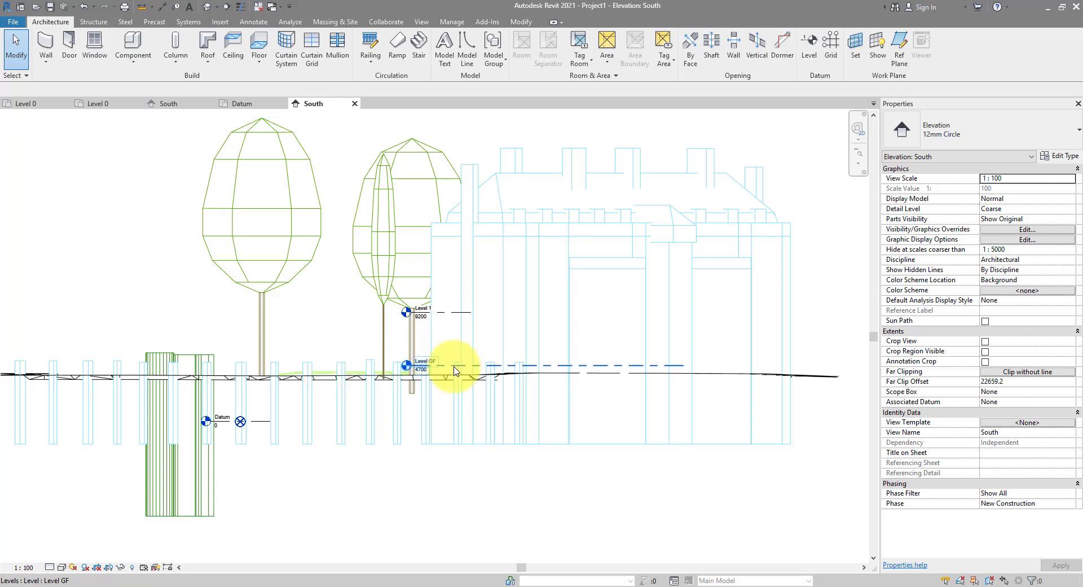
{"action": "middle_click_drag", "start_coordinate": [526, 140], "coordinate": [525, 141]}
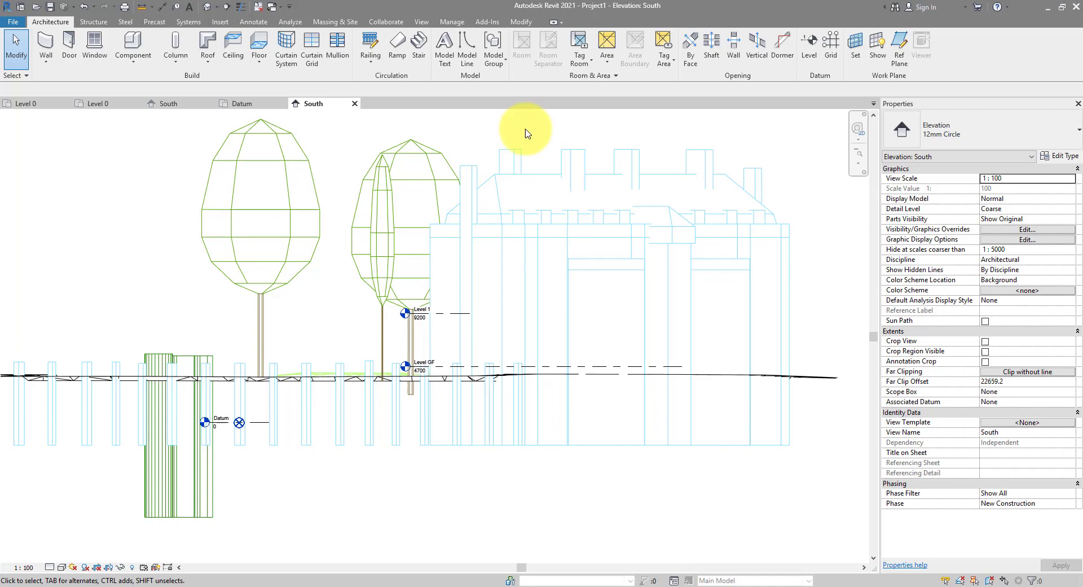
{"action": "middle_click_drag", "start_coordinate": [546, 126], "coordinate": [495, 164]}
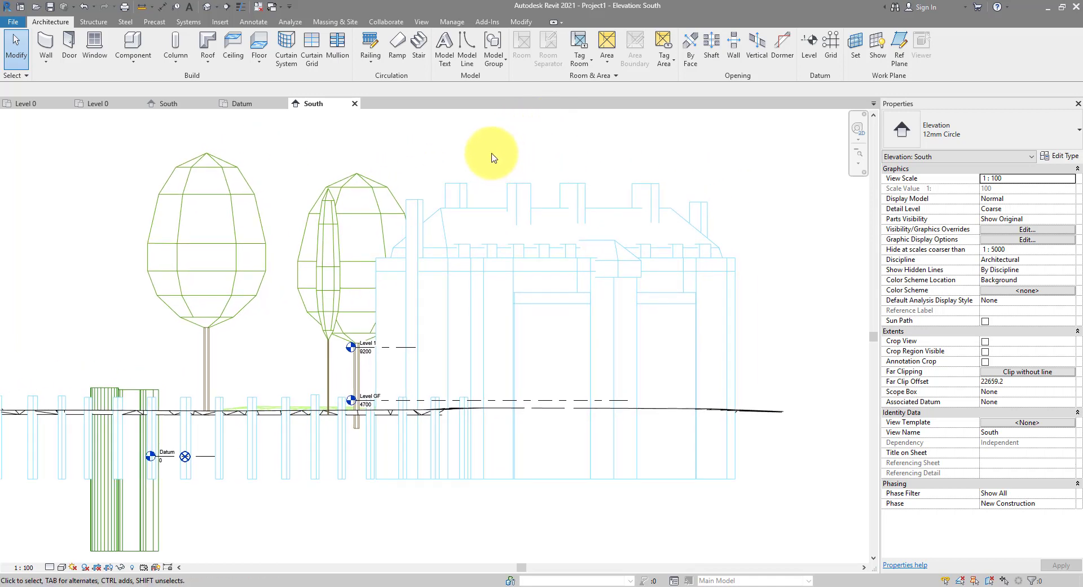
- Report shared coordinates at two 3D context roofline points, reading elevation 23053.4
{"action": "left_click", "coordinate": [452, 21]}
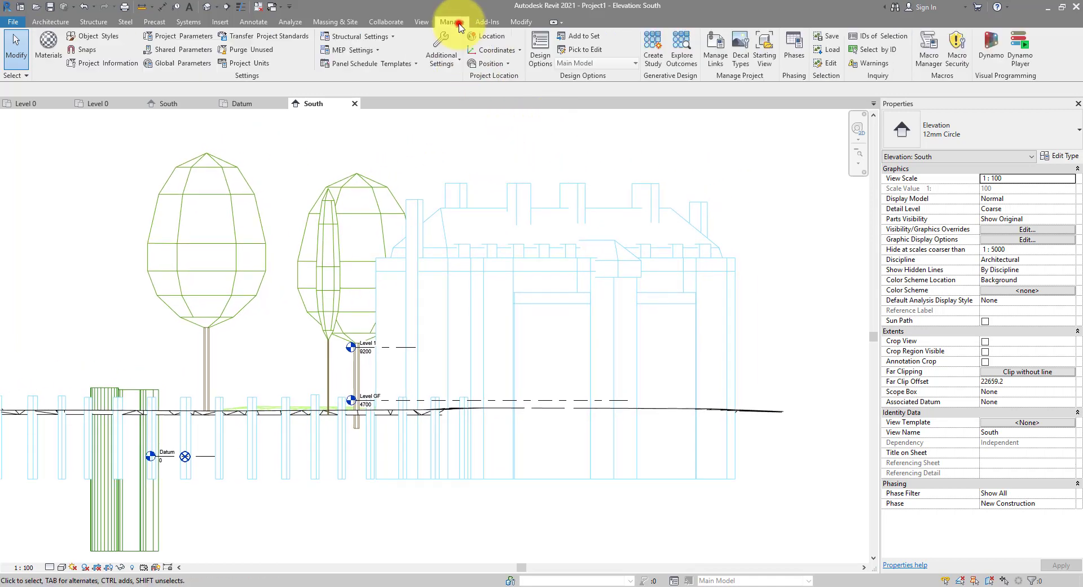
{"action": "left_click", "coordinate": [512, 52]}
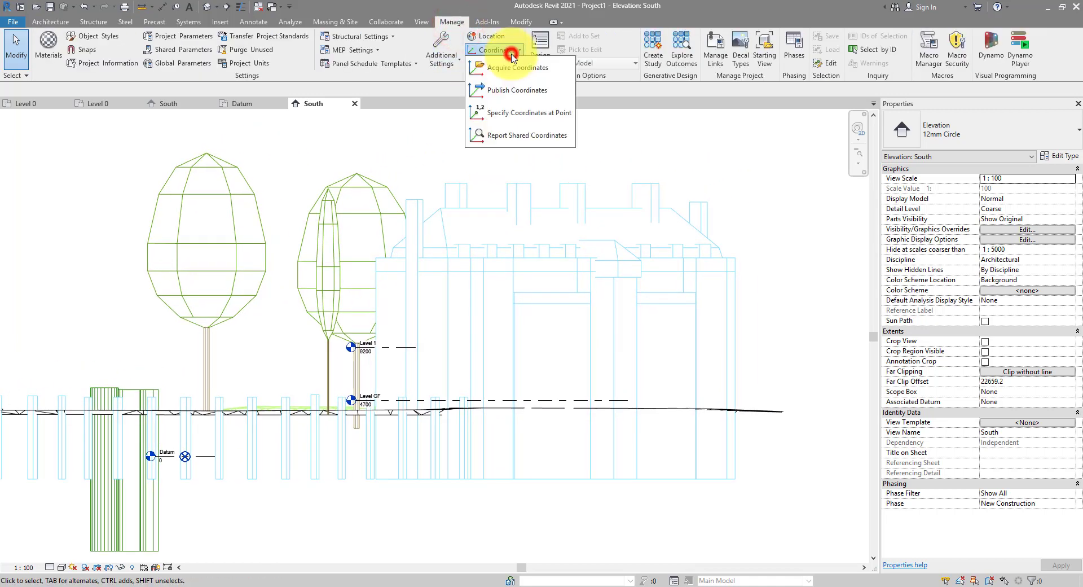
{"action": "left_click", "coordinate": [526, 141]}
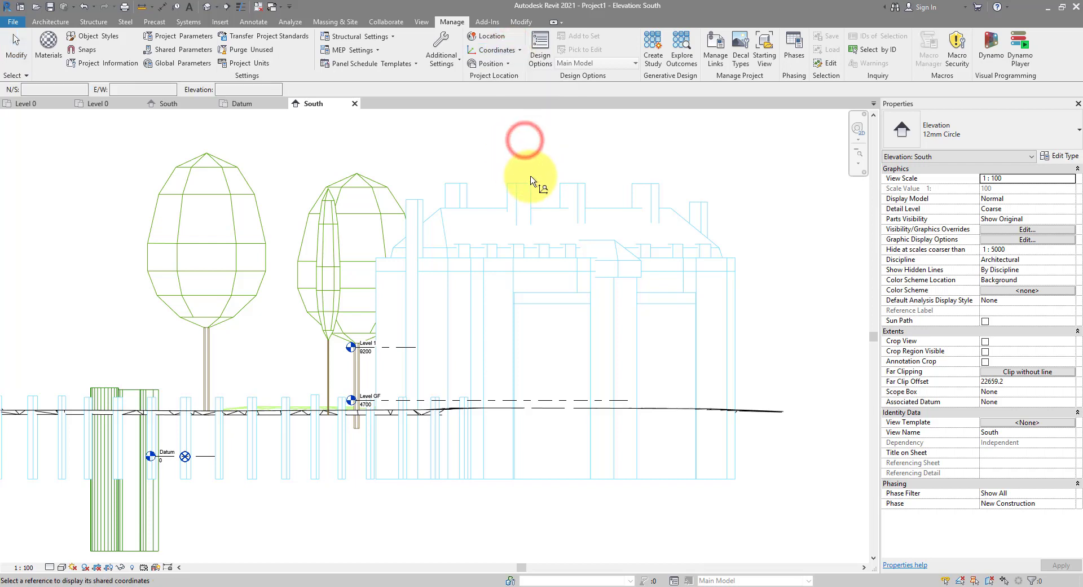
{"action": "scroll", "coordinate": [547, 185], "scroll_direction": "up", "scroll_amount": 3}
{"action": "scroll", "coordinate": [547, 185], "scroll_direction": "up", "scroll_amount": 1}
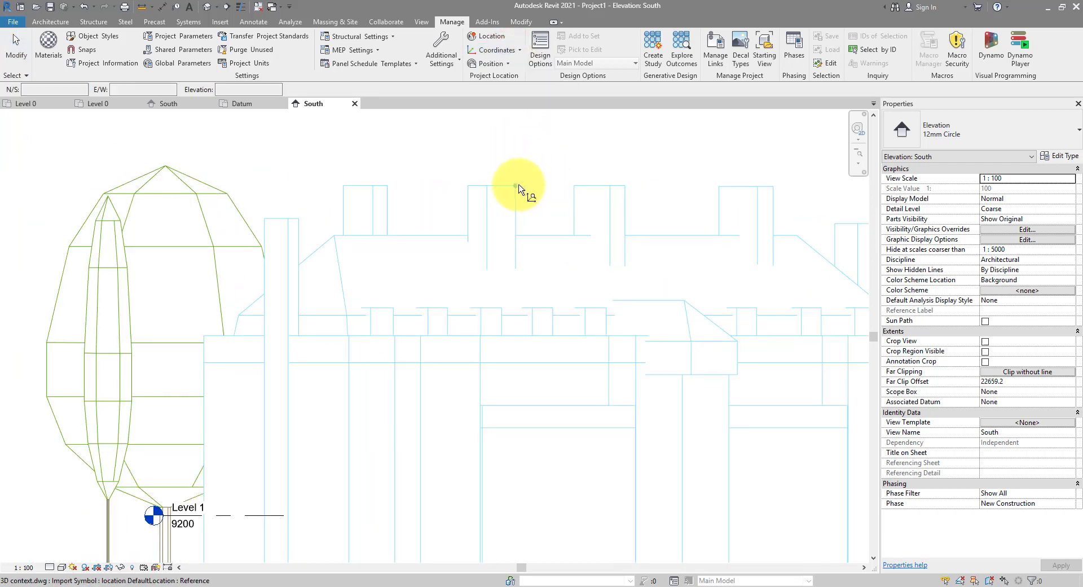
{"action": "left_click", "coordinate": [519, 186]}
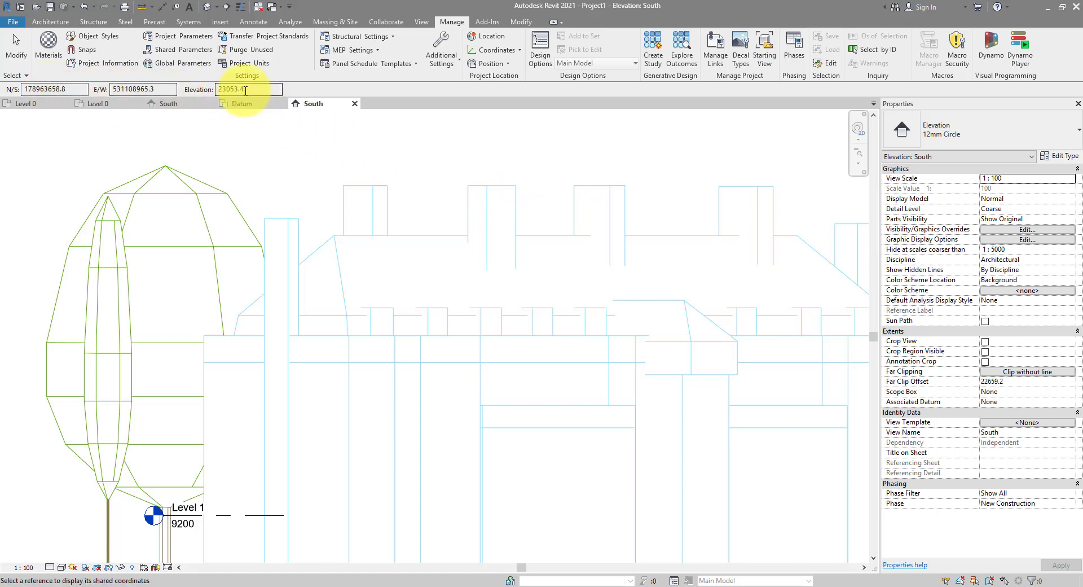
{"action": "left_click", "coordinate": [477, 190]}
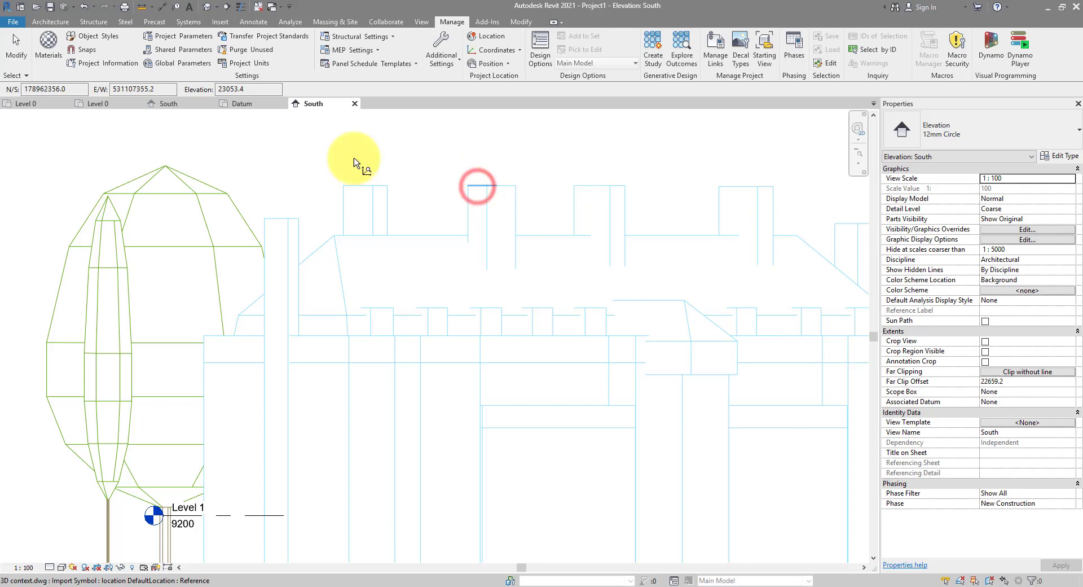
{"action": "double_click", "coordinate": [219, 89]}
{"action": "left_click", "coordinate": [286, 144]}
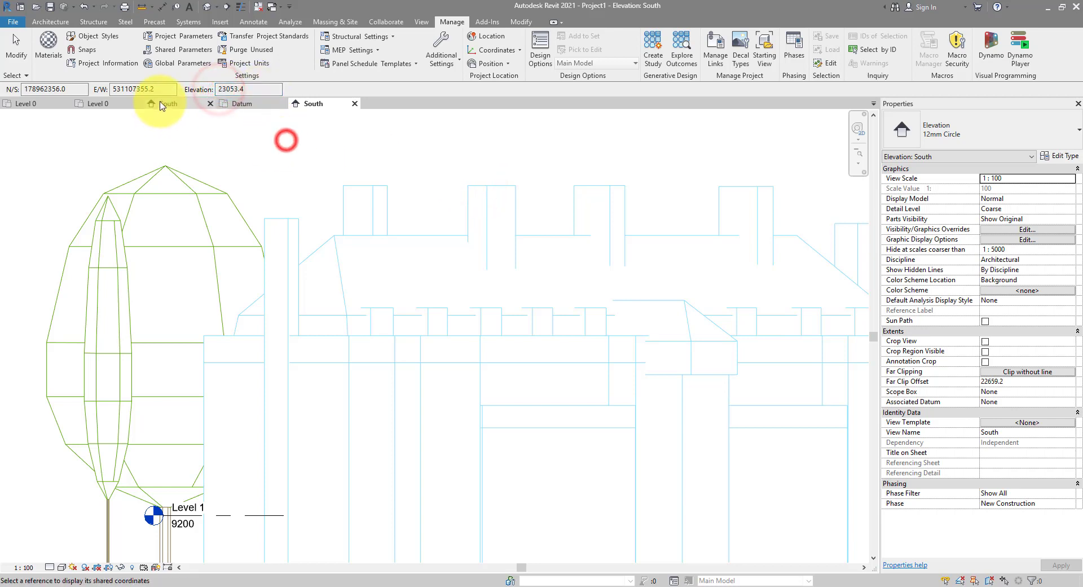
- In Level 0, report shared coordinates at the green site's corner: N/S 179627259.1, E/W 529826407.2, elevation 10505.0
{"action": "left_click", "coordinate": [103, 105]}
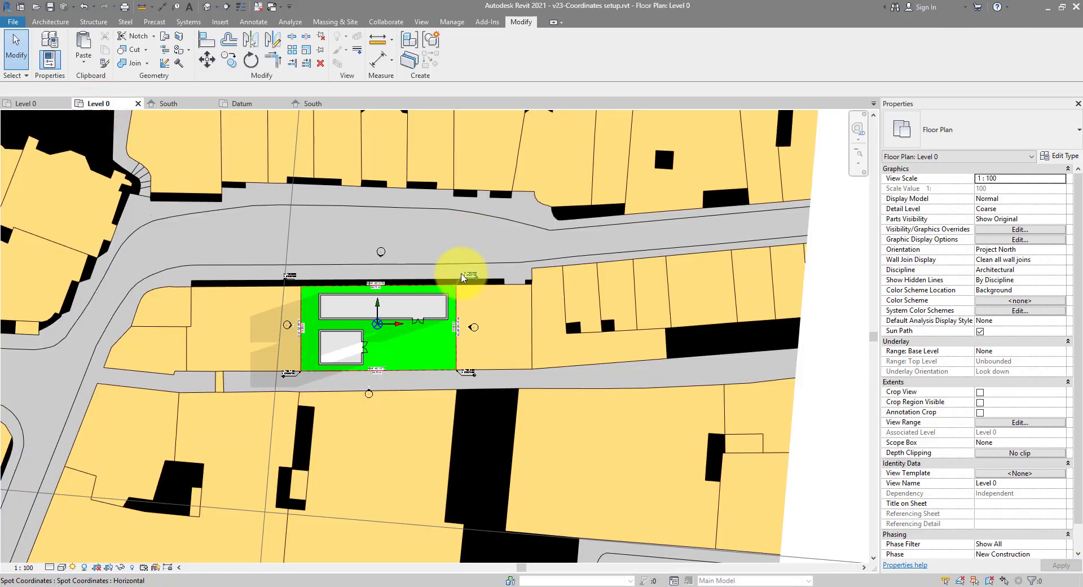
{"action": "scroll", "coordinate": [485, 276], "scroll_direction": "up", "scroll_amount": 5}
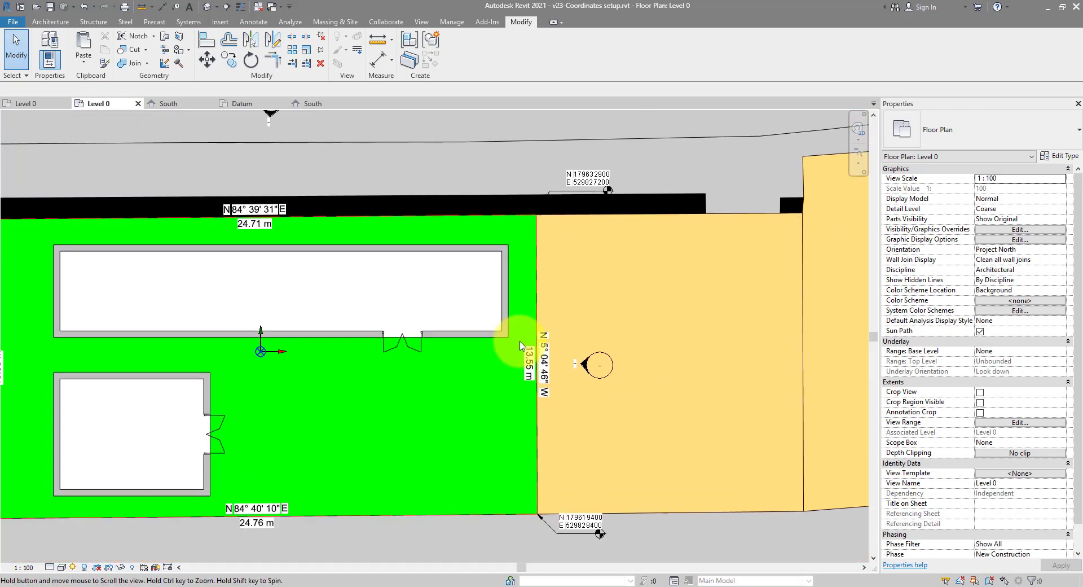
{"action": "left_click", "coordinate": [452, 22]}
{"action": "left_click", "coordinate": [495, 49]}
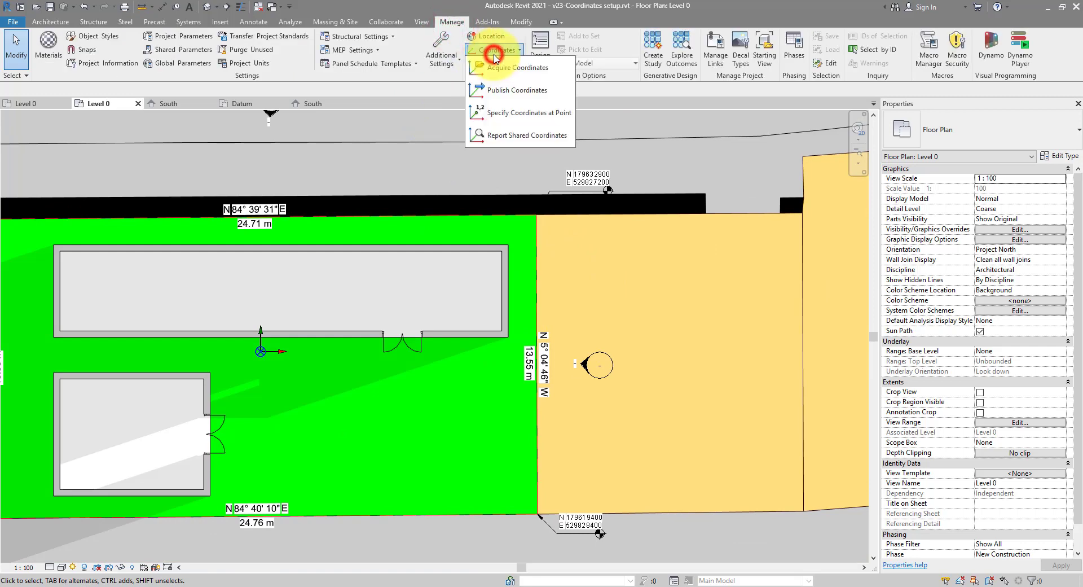
{"action": "left_click", "coordinate": [533, 136]}
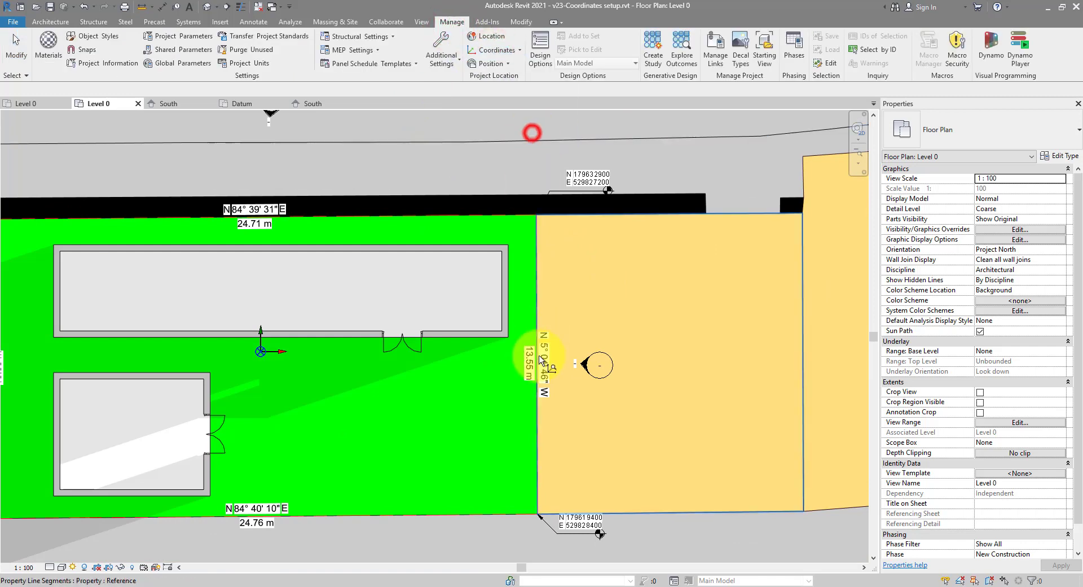
{"action": "left_click", "coordinate": [510, 340]}
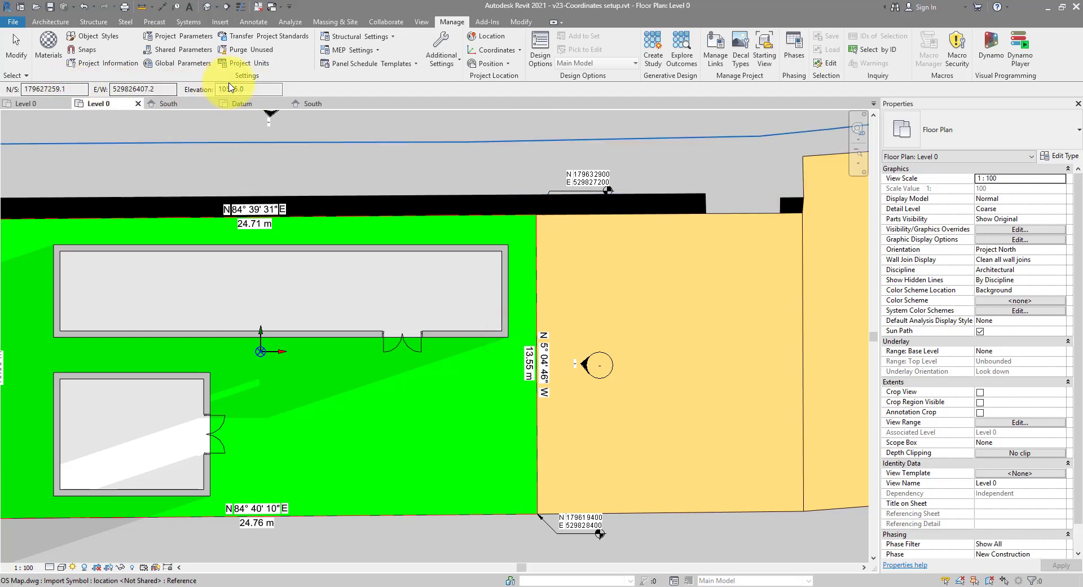
{"action": "scroll", "coordinate": [390, 274], "scroll_direction": "down", "scroll_amount": 8}
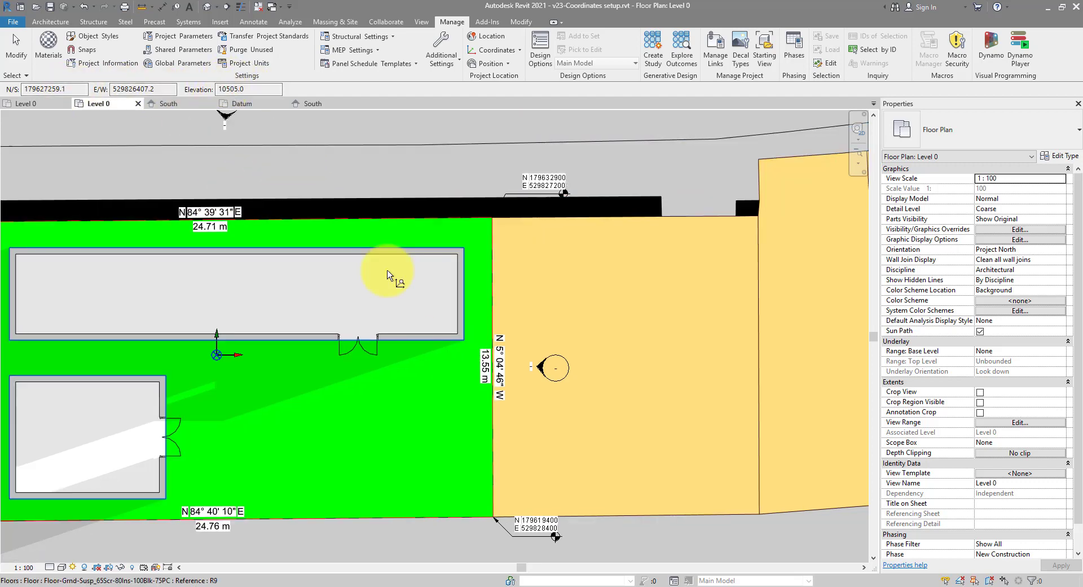
- Frame the whole OS map site within the 01 June sun path and end coordinate reporting
{"action": "scroll", "coordinate": [389, 274], "scroll_direction": "down", "scroll_amount": 2}
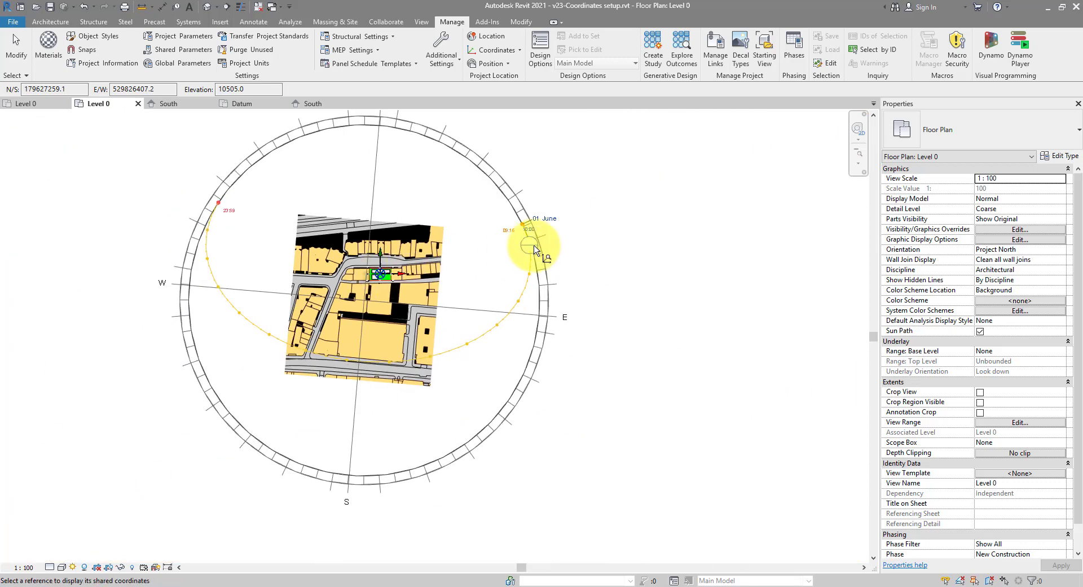
{"action": "middle_click_drag", "start_coordinate": [552, 232], "coordinate": [564, 262]}
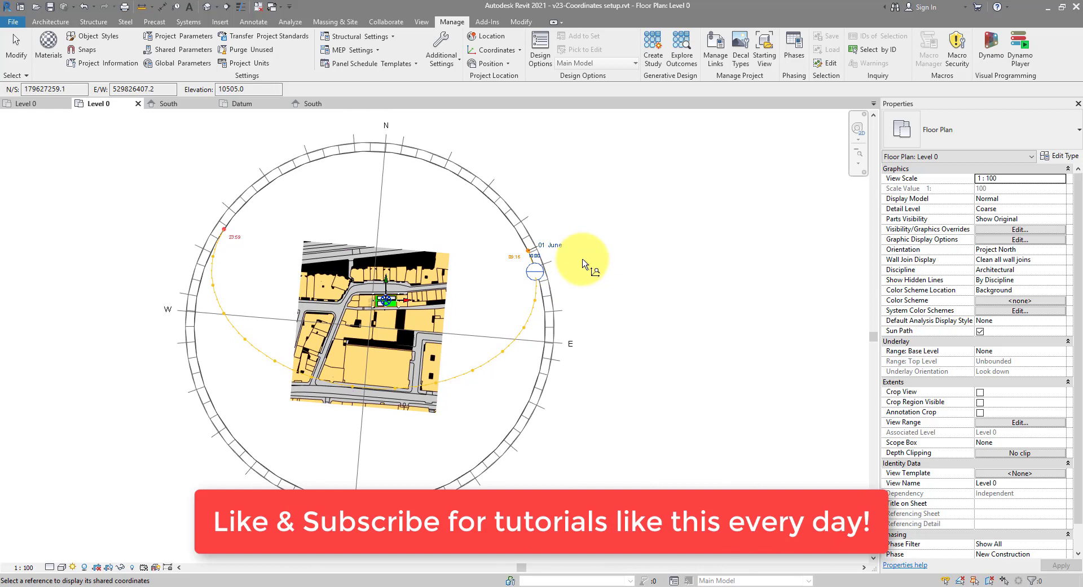
{"action": "key", "text": "Escape"}
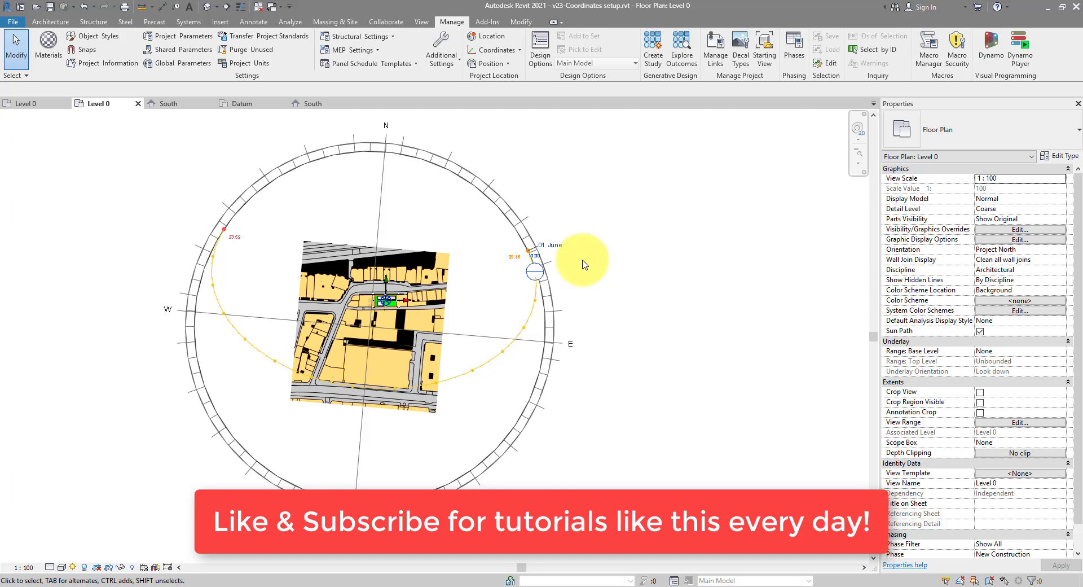
- Check the 3D context.dwg and OS Map.dwg drawings in AutoCAD, then minimise it back to Revit
{"action": "mouse_move", "coordinate": [325, 586]}
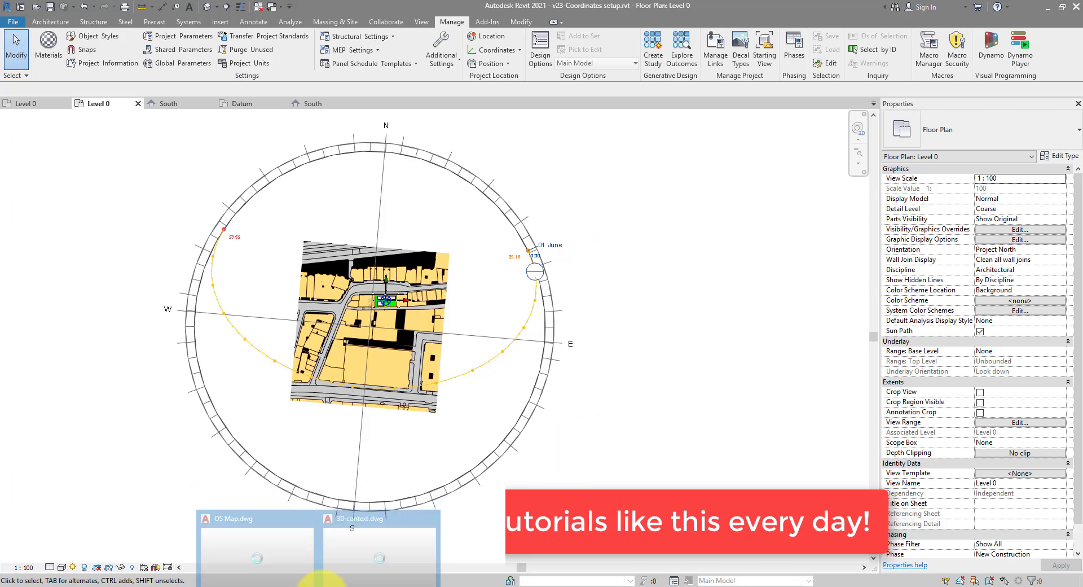
{"action": "left_click", "coordinate": [363, 561]}
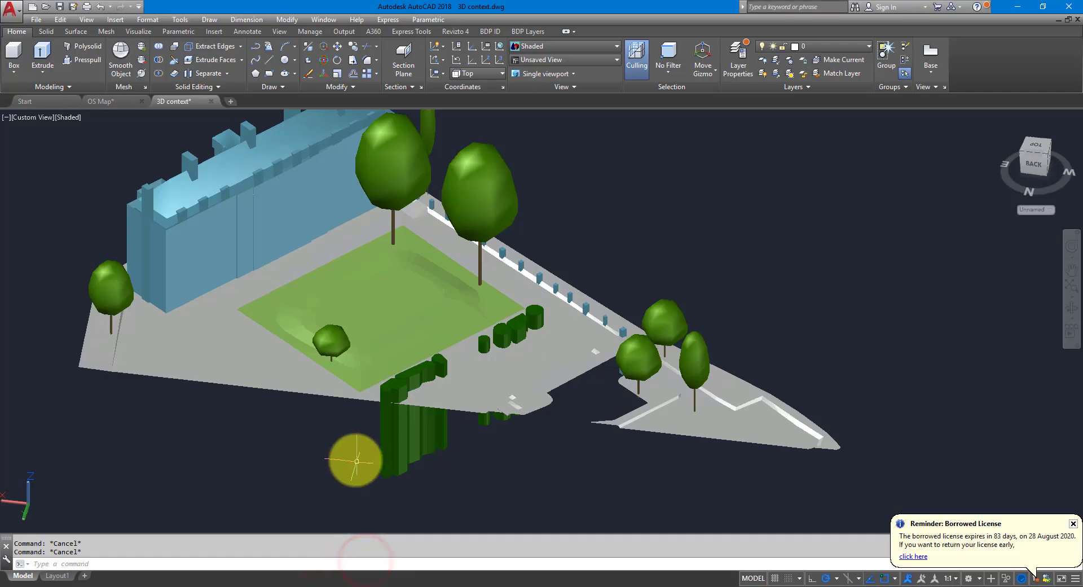
{"action": "mouse_move", "coordinate": [328, 584]}
{"action": "left_click", "coordinate": [273, 558]}
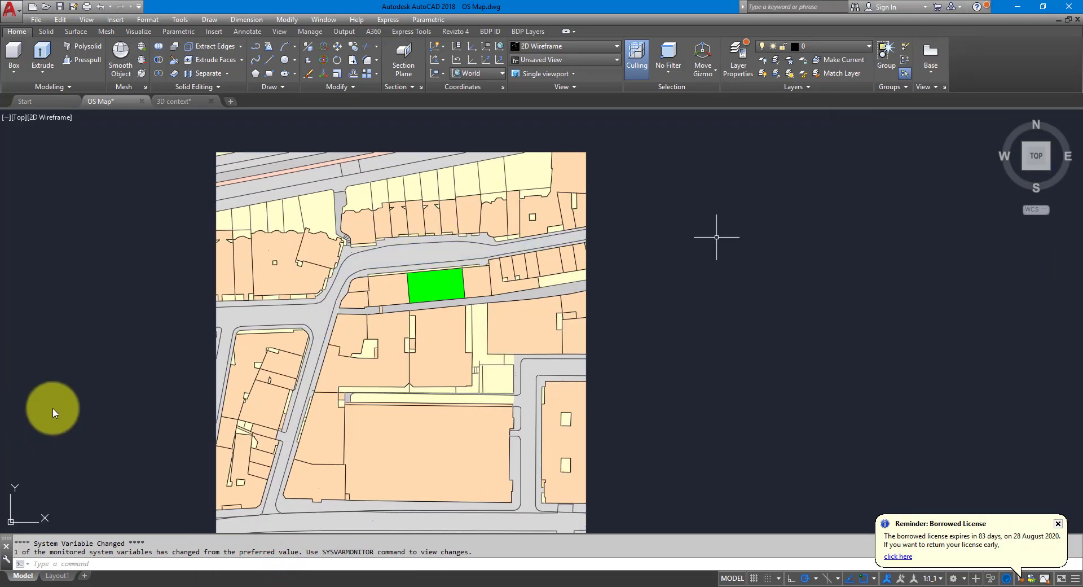
{"action": "left_click", "coordinate": [1018, 7]}
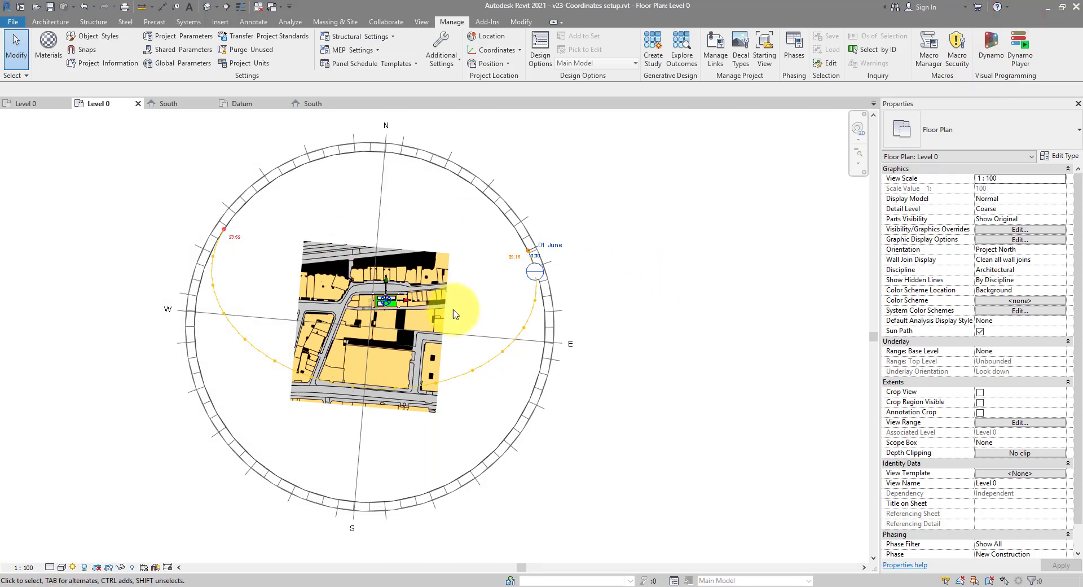
{"action": "left_click", "coordinate": [490, 277]}
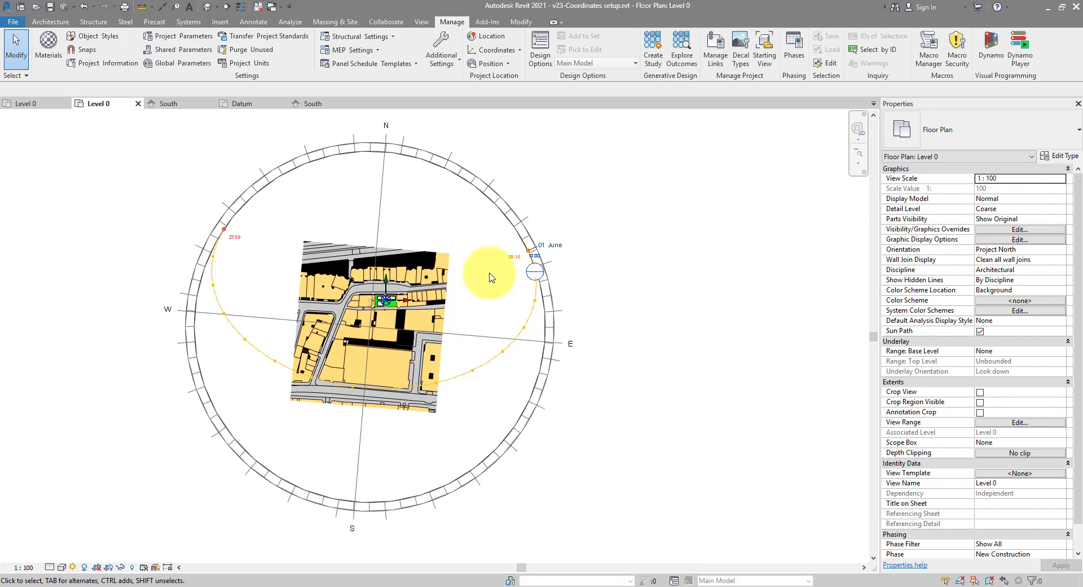